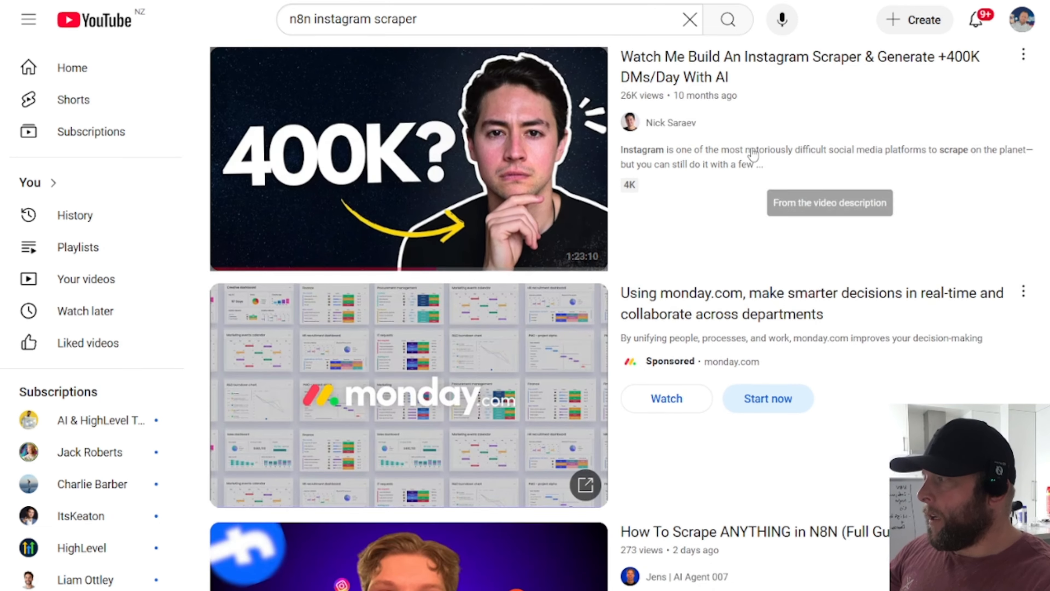
scroll(827, 178, down, 5)
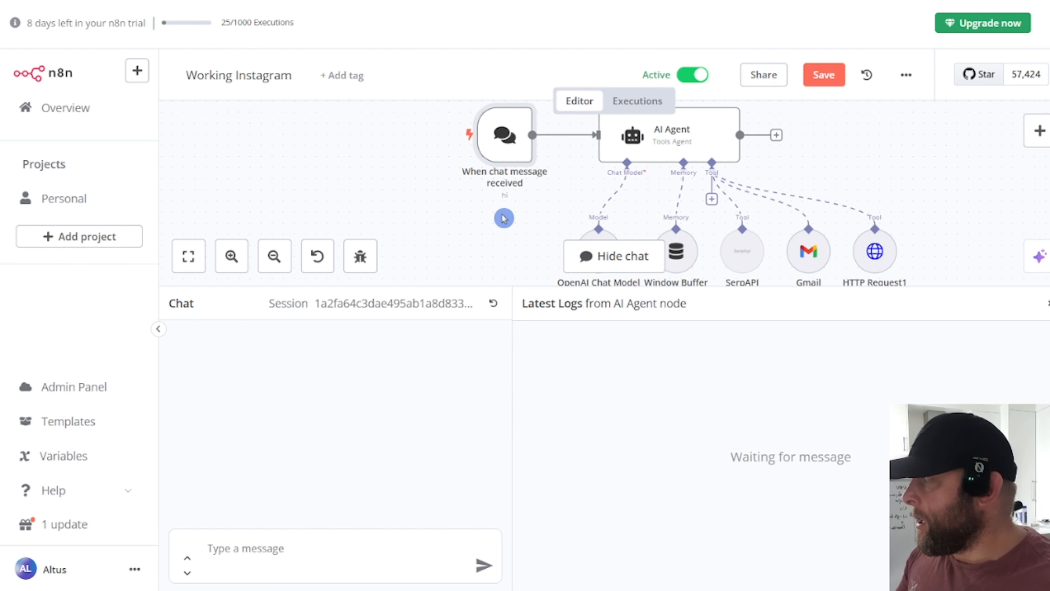
scroll(503, 217, up, 1)
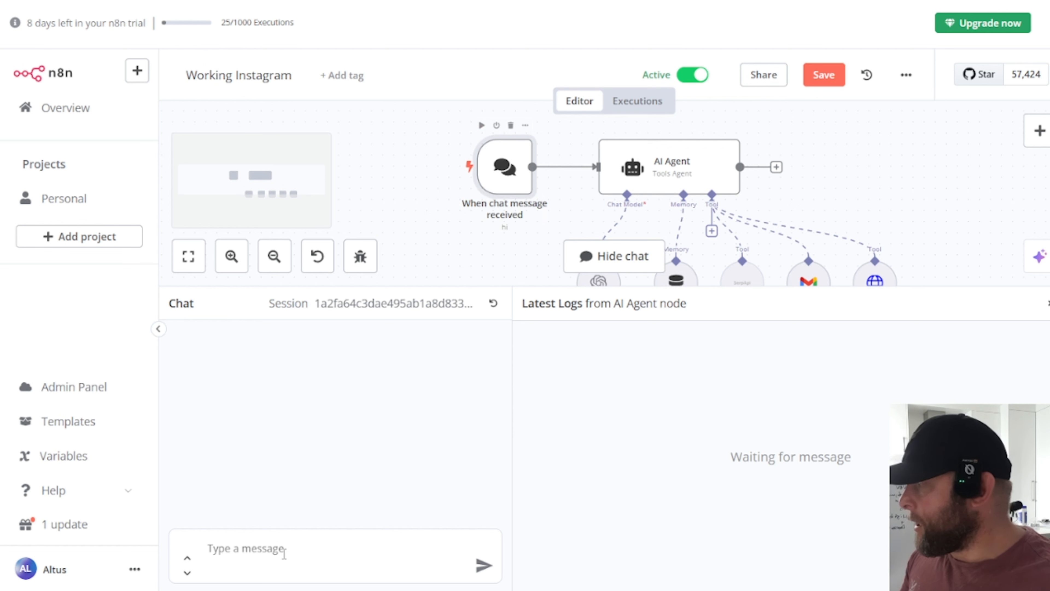
click(284, 553)
text(Search Instagram and find 5 Online Coaches with the emails ending in "@gmail.com")
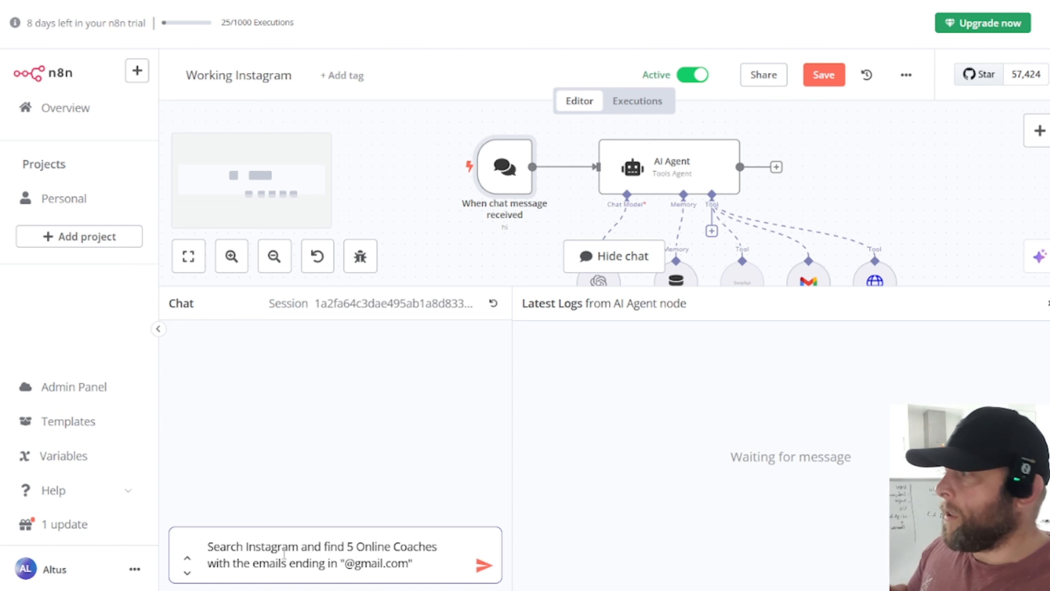
key(Return)
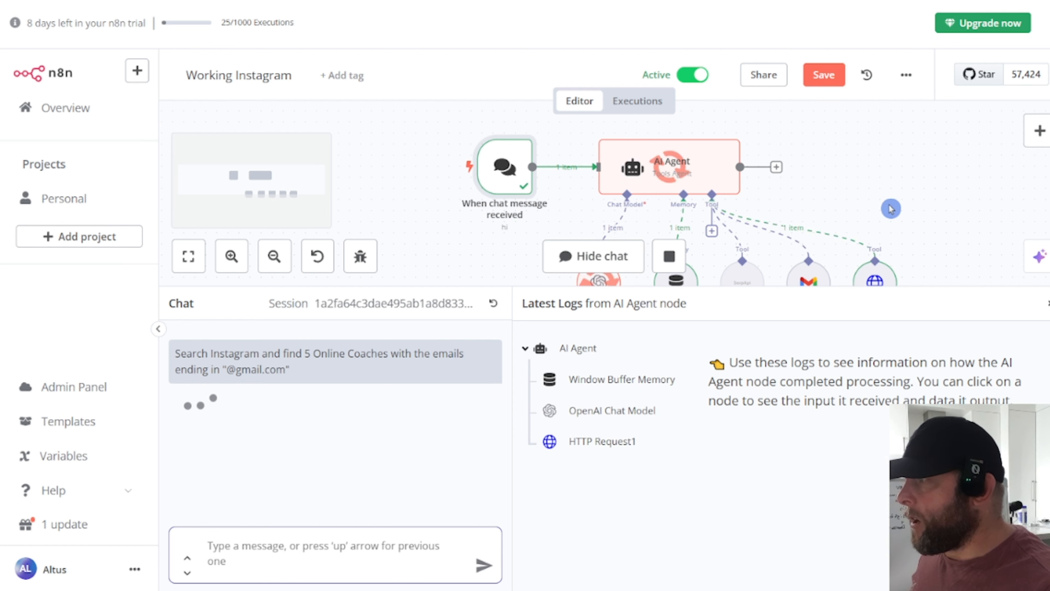
Step: Scroll through the agent's reply listing five coaches with Instagram handles and Gmail addresses
scroll(786, 235, down, 2)
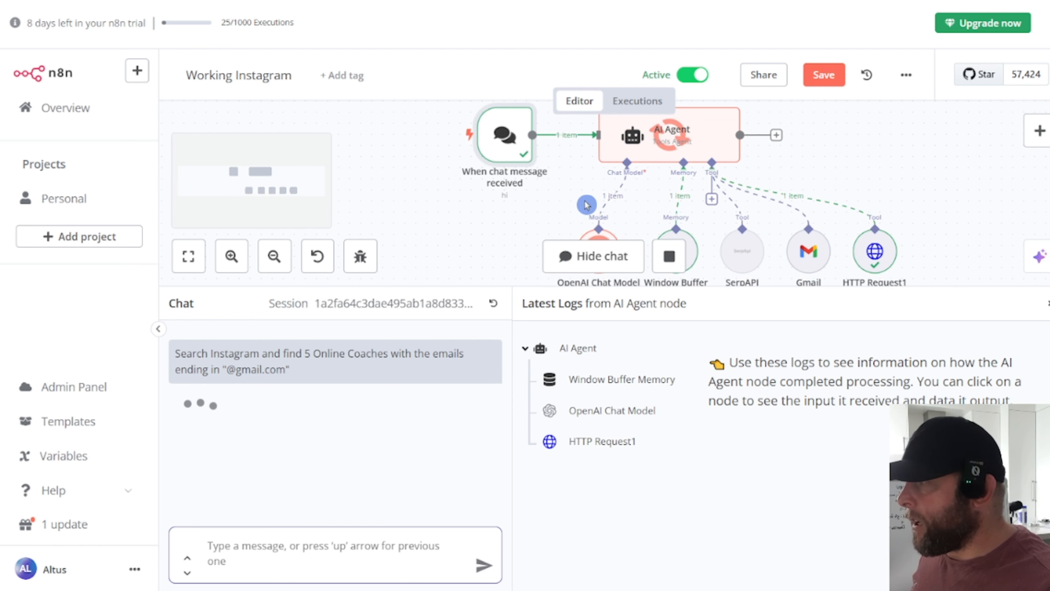
scroll(781, 231, down, 2)
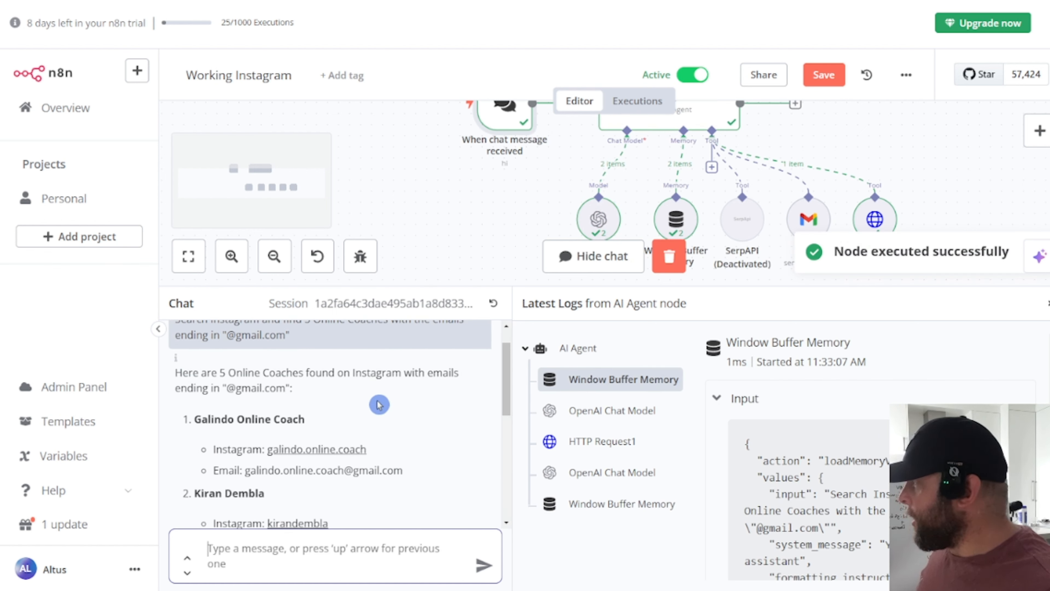
scroll(380, 397, down, 1)
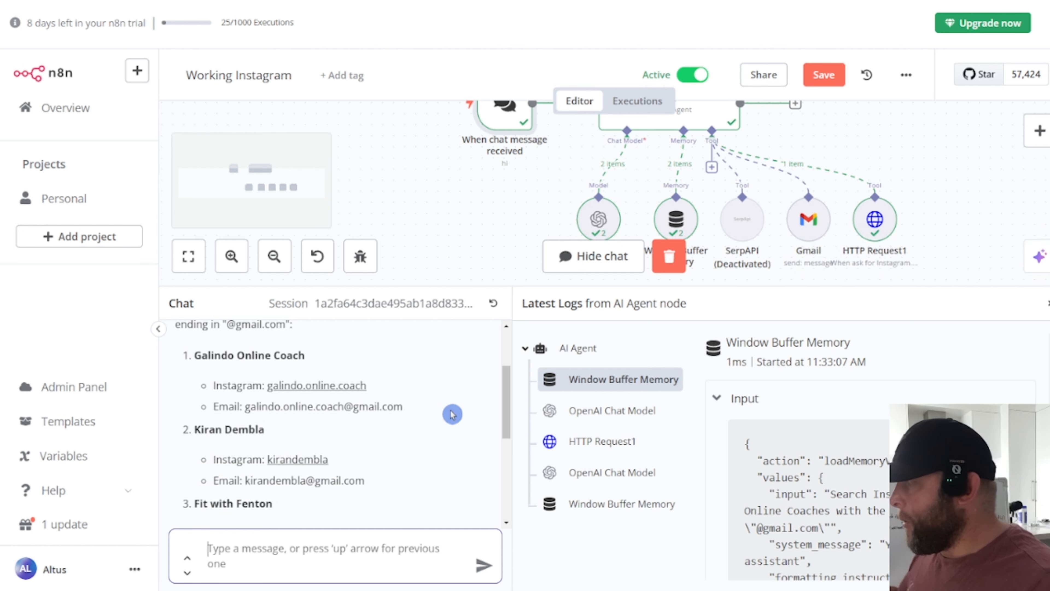
scroll(452, 413, down, 3)
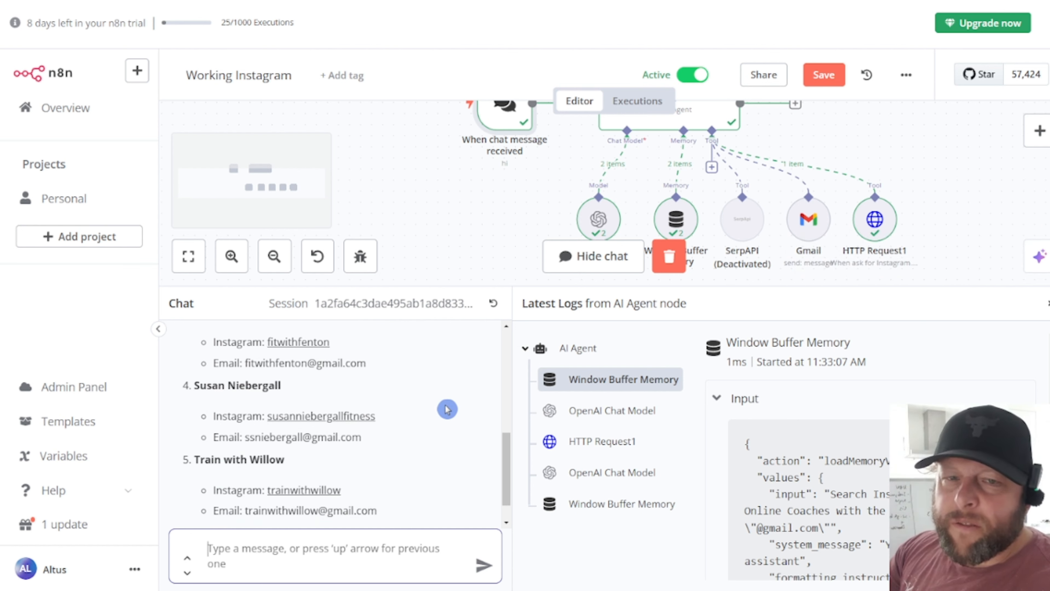
scroll(446, 409, down, 1)
scroll(447, 409, up, 3)
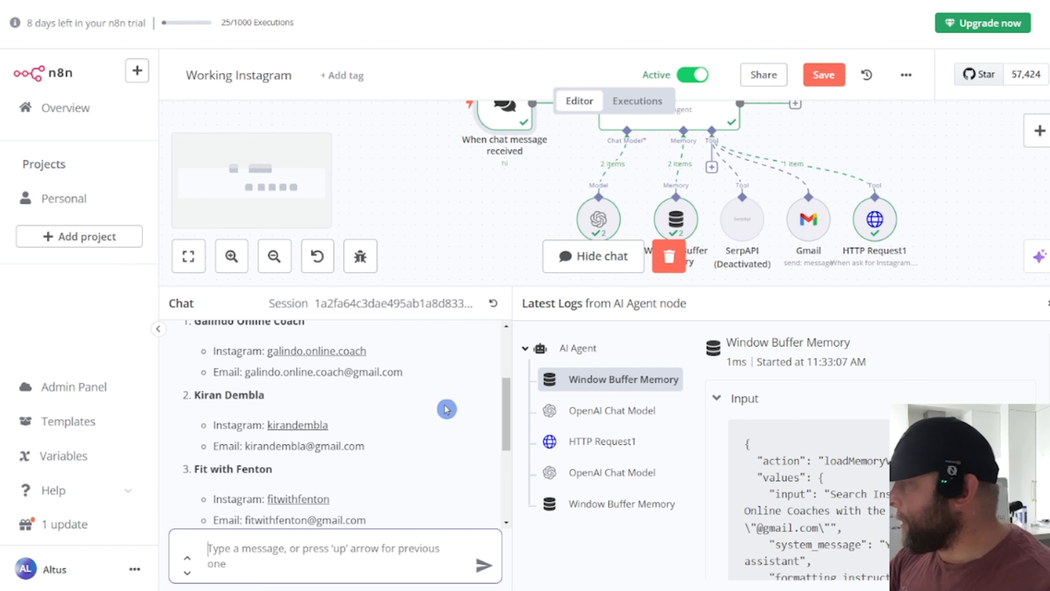
scroll(447, 409, up, 1)
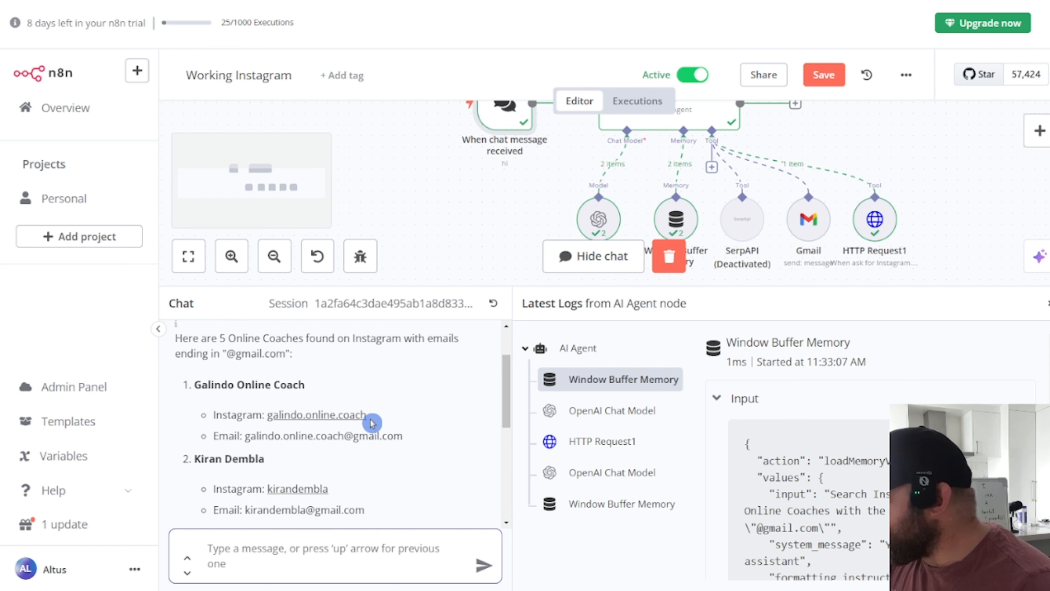
scroll(417, 501, down, 2)
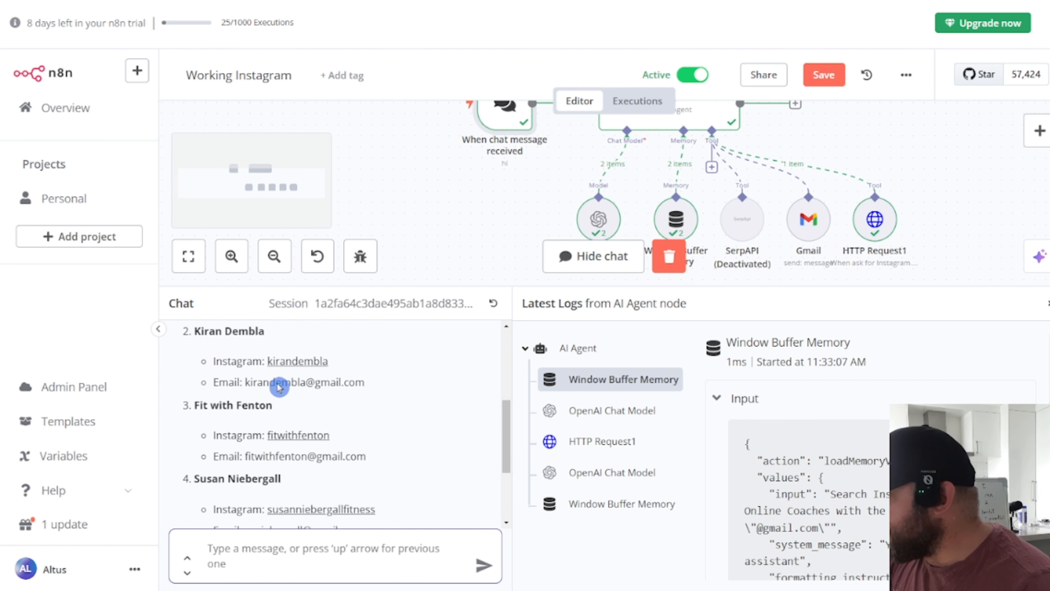
scroll(326, 484, down, 2)
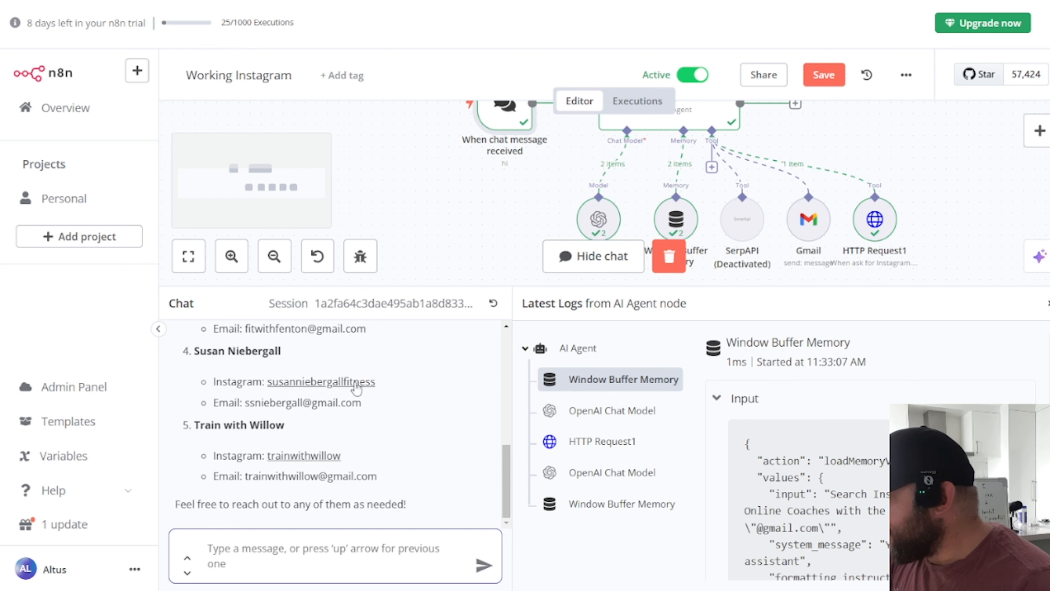
Step: Open the fourth coach's Instagram profile in a new tab, expand its bio, then return to n8n
right_click(353, 387)
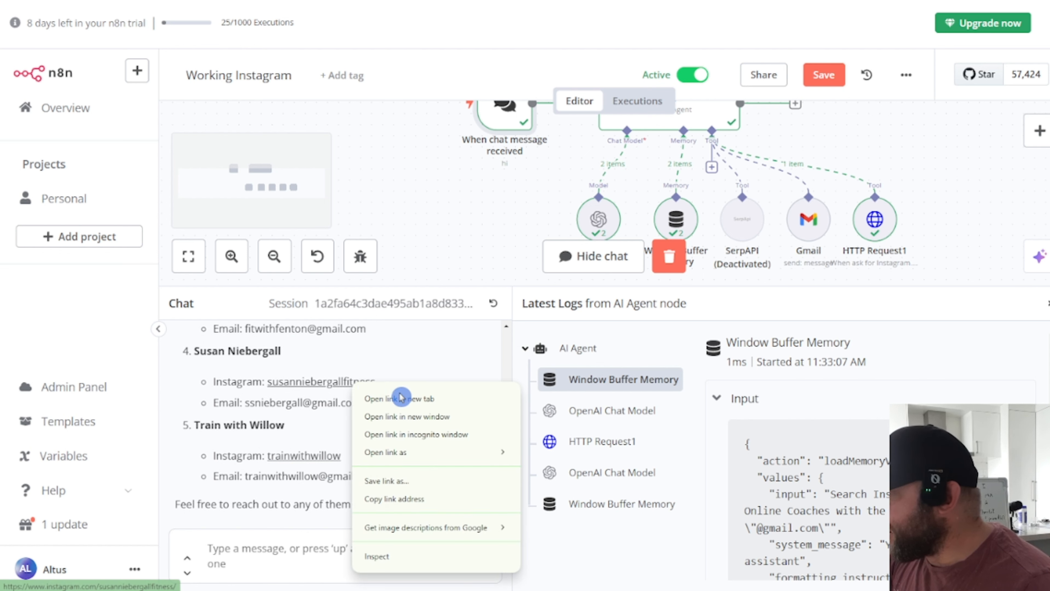
click(399, 399)
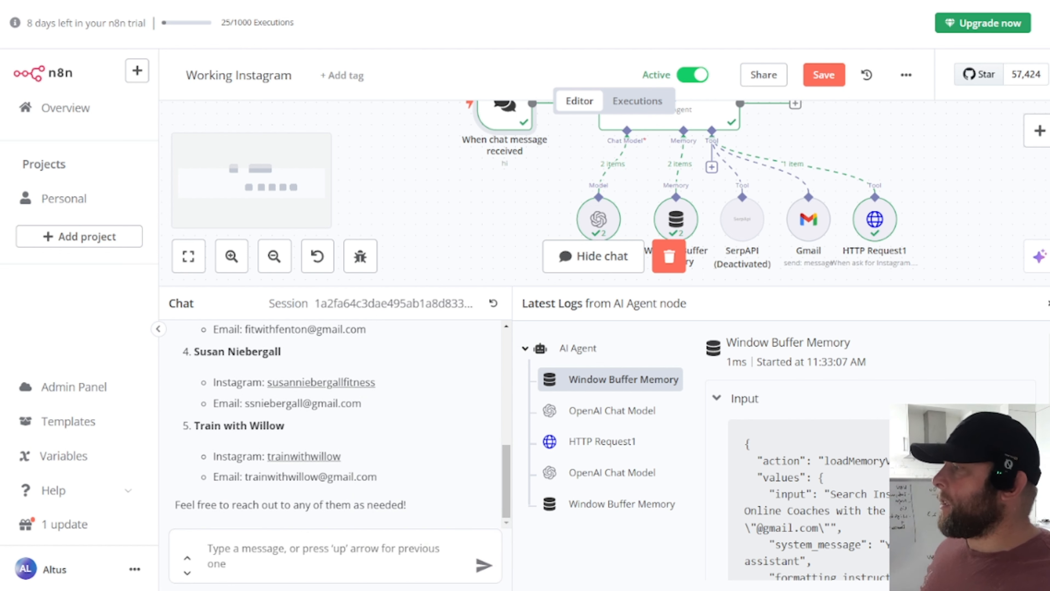
click(476, 1)
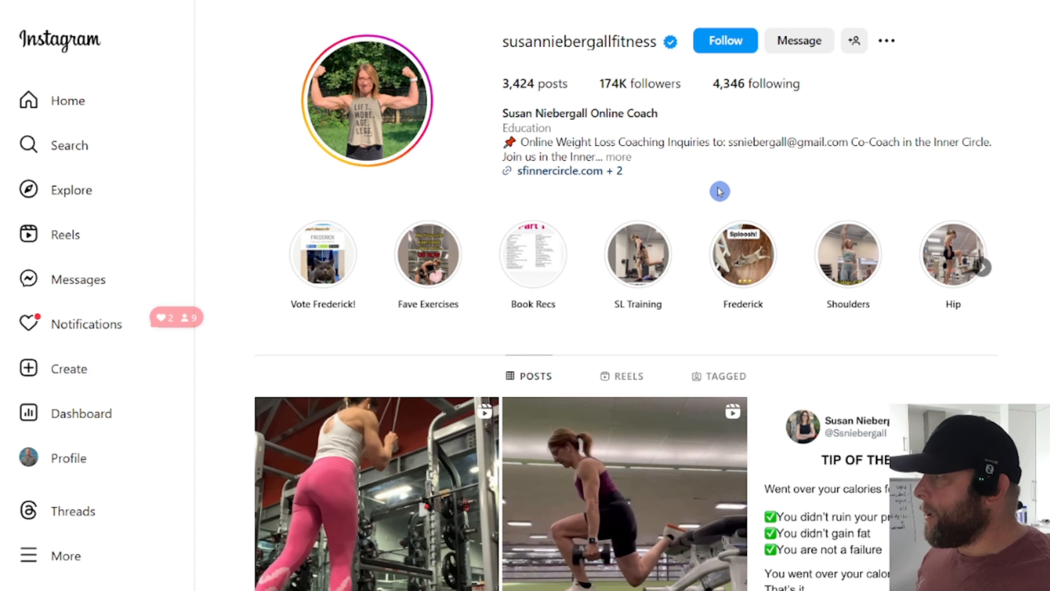
click(620, 159)
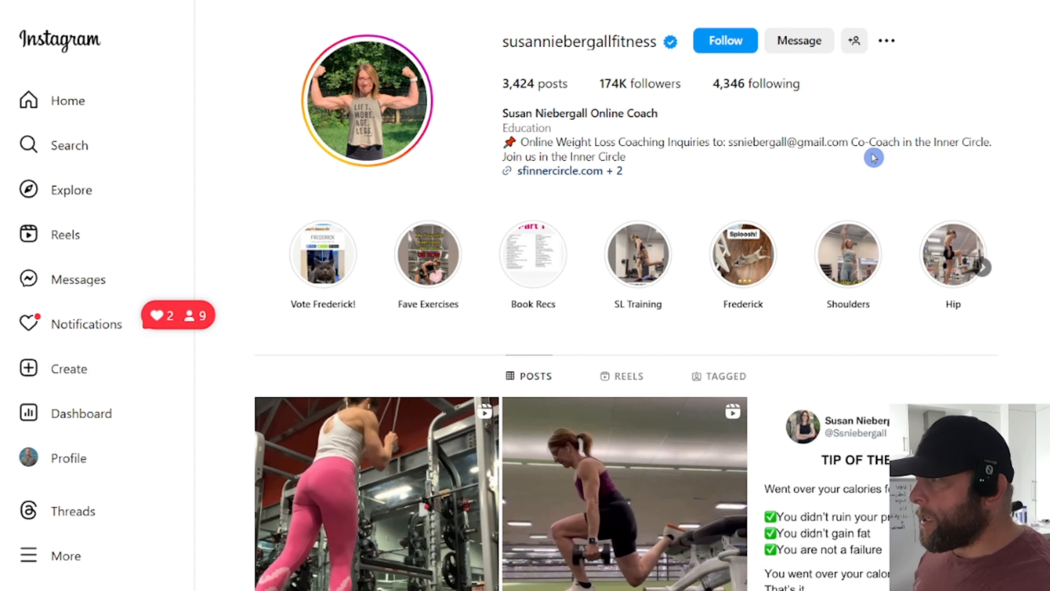
click(289, 1)
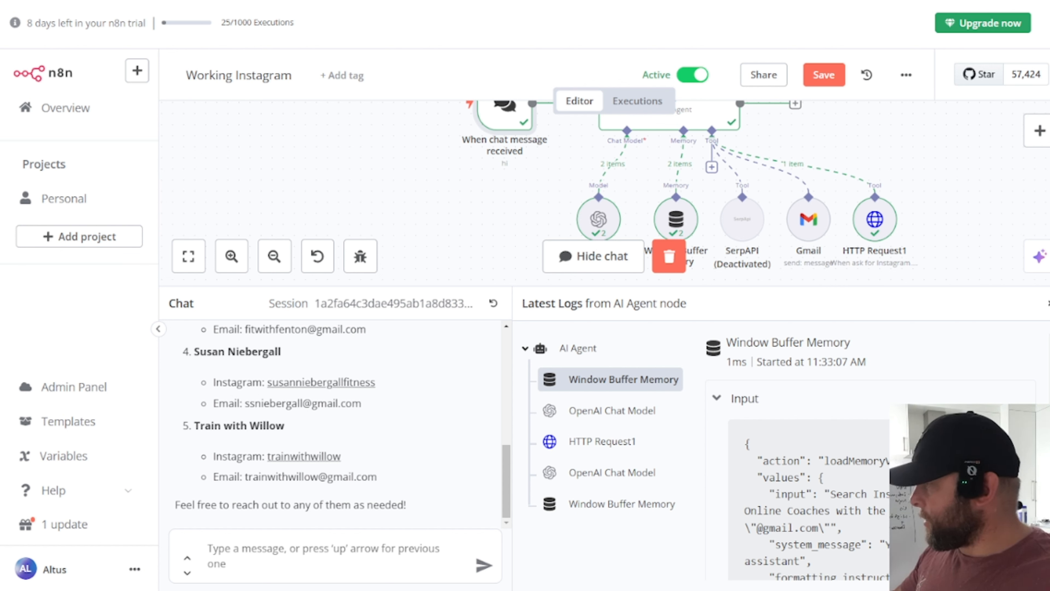
Step: Ask the agent to email each of the 5 coaches individually with subject "Nice Instagram!" and the Instagram link
click(317, 557)
text(Ca)
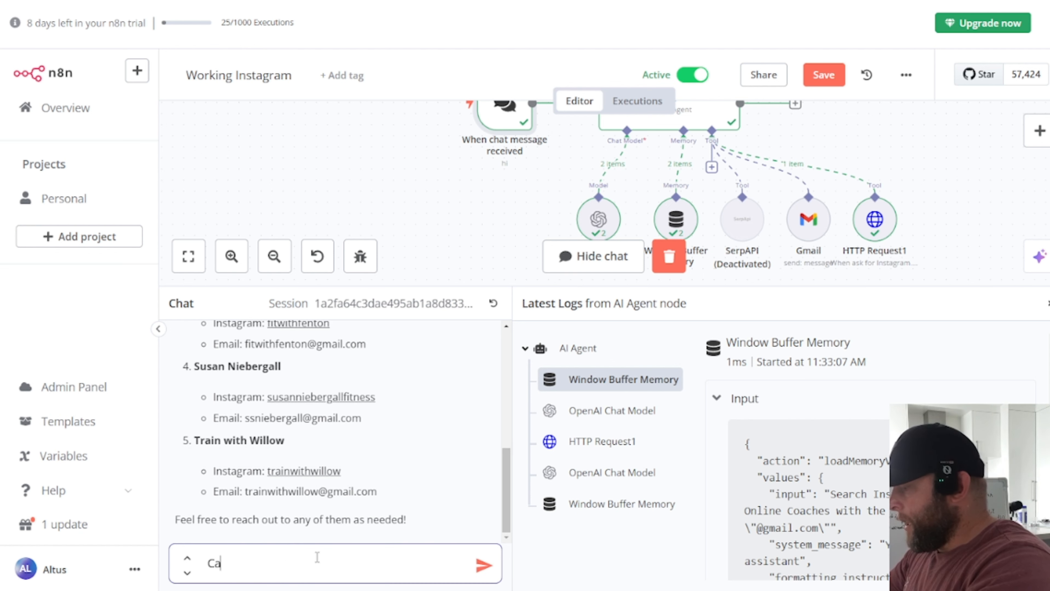
text(n you send an email to )
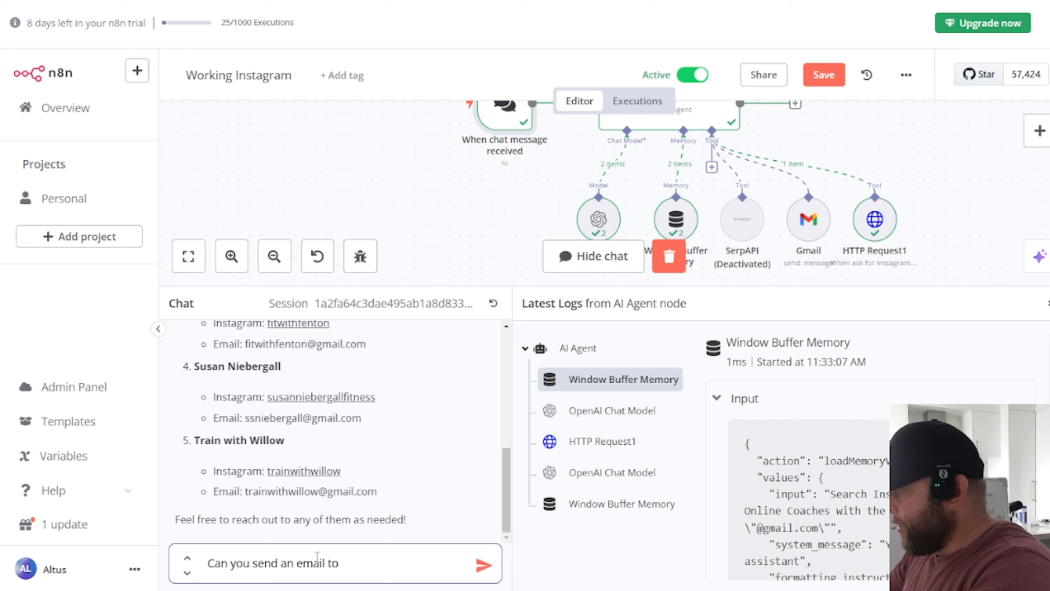
text(each )
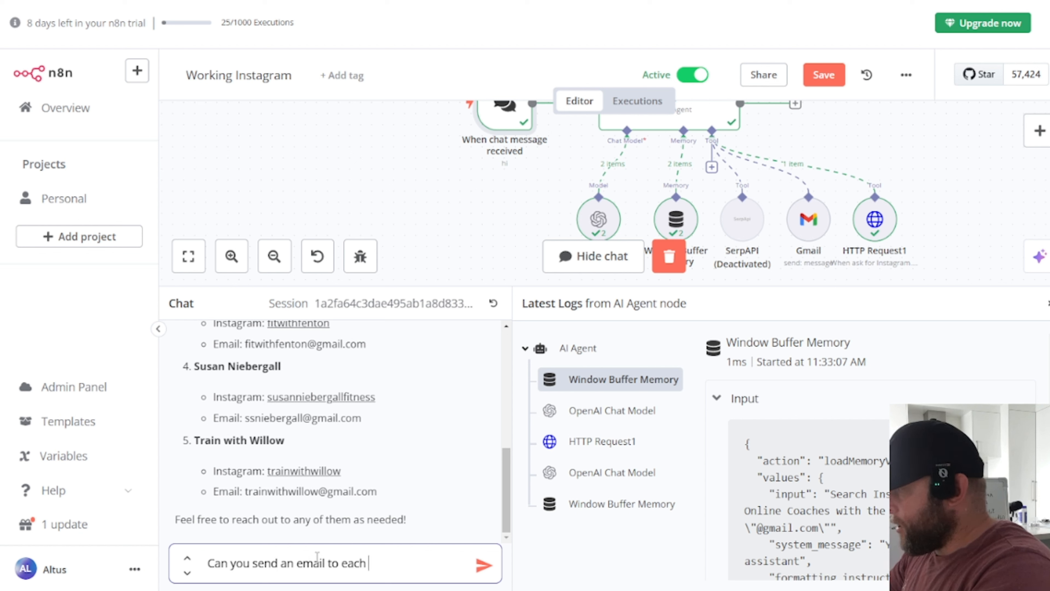
text(one of those )
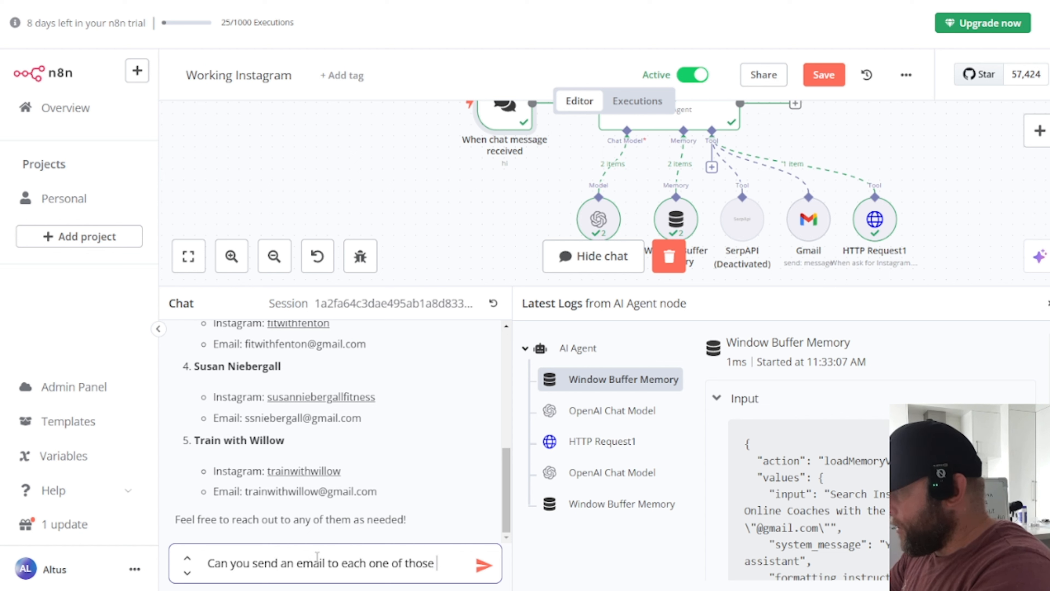
text(5 email)
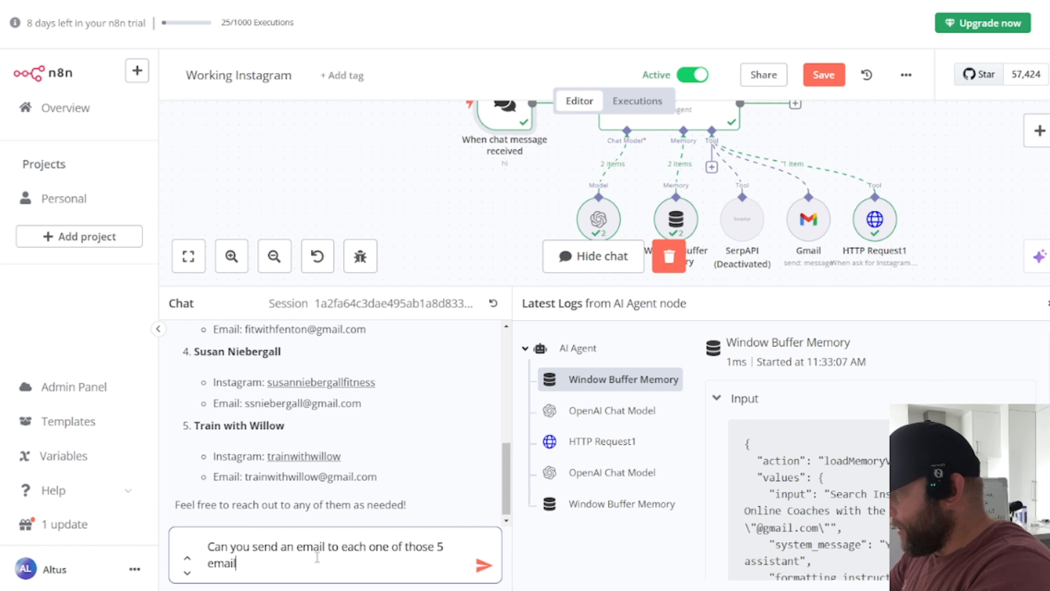
text(s indivdually )
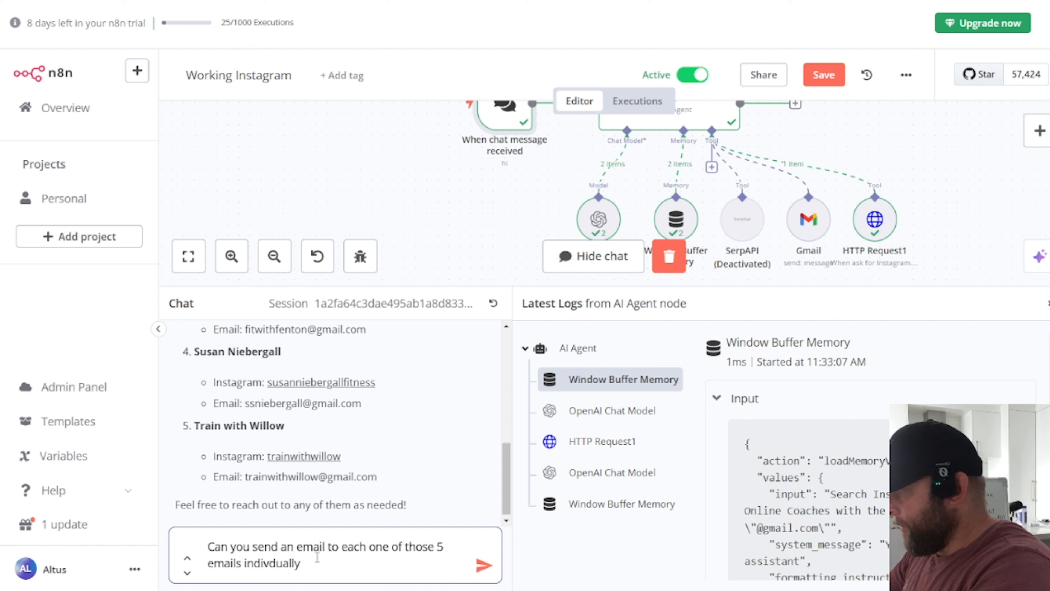
text(. The Sub)
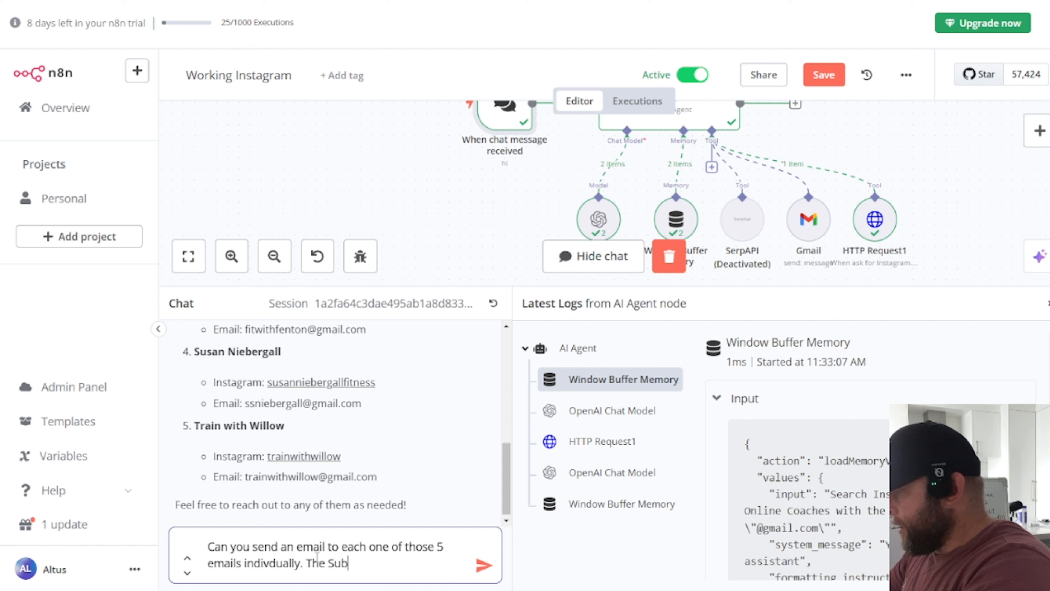
text(ject is "Nicv)
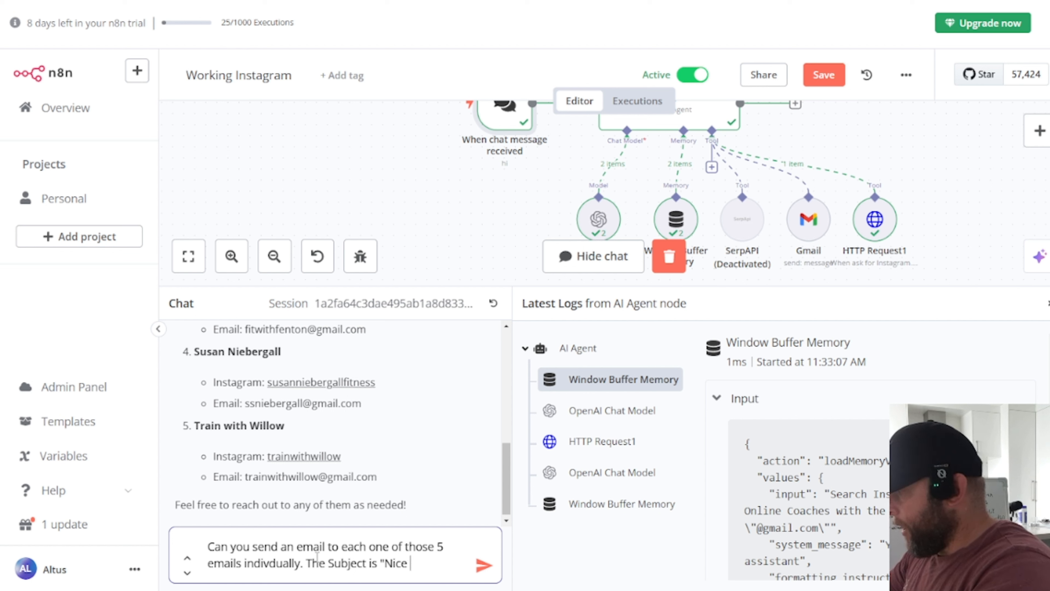
text( Insta)
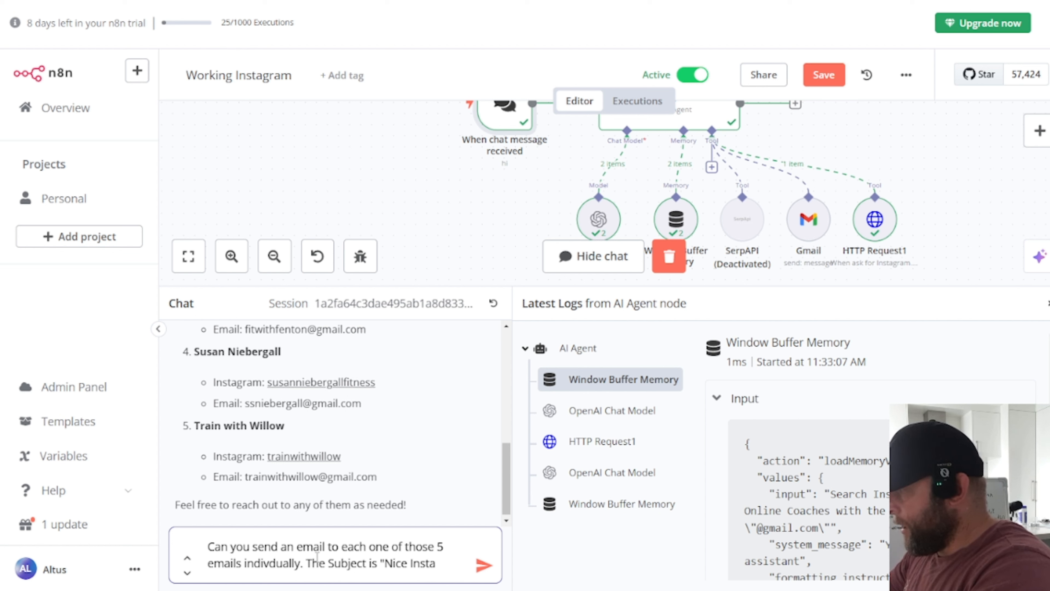
text(agram)
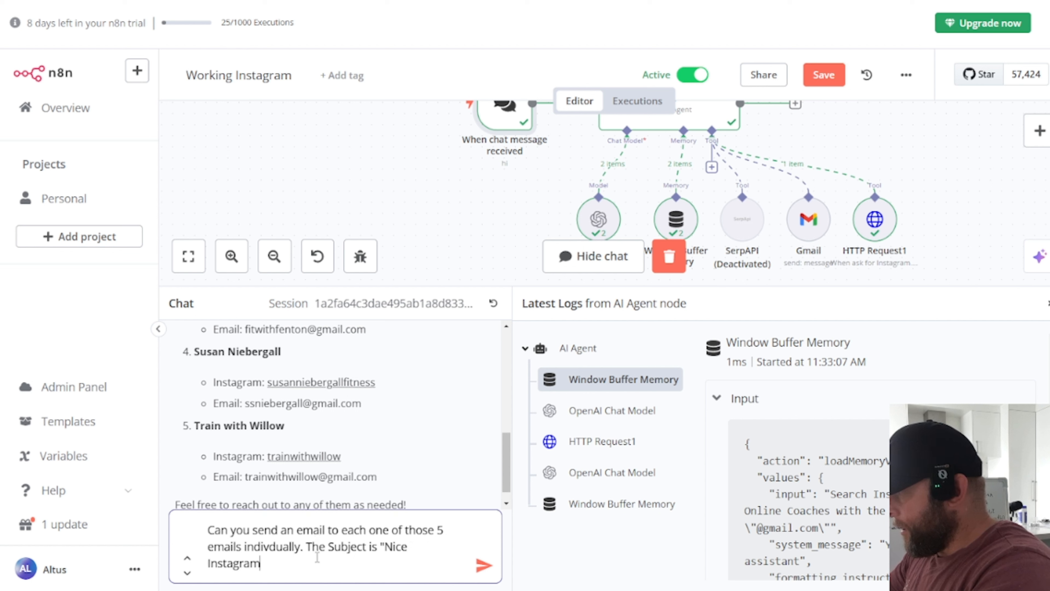
text(!" a)
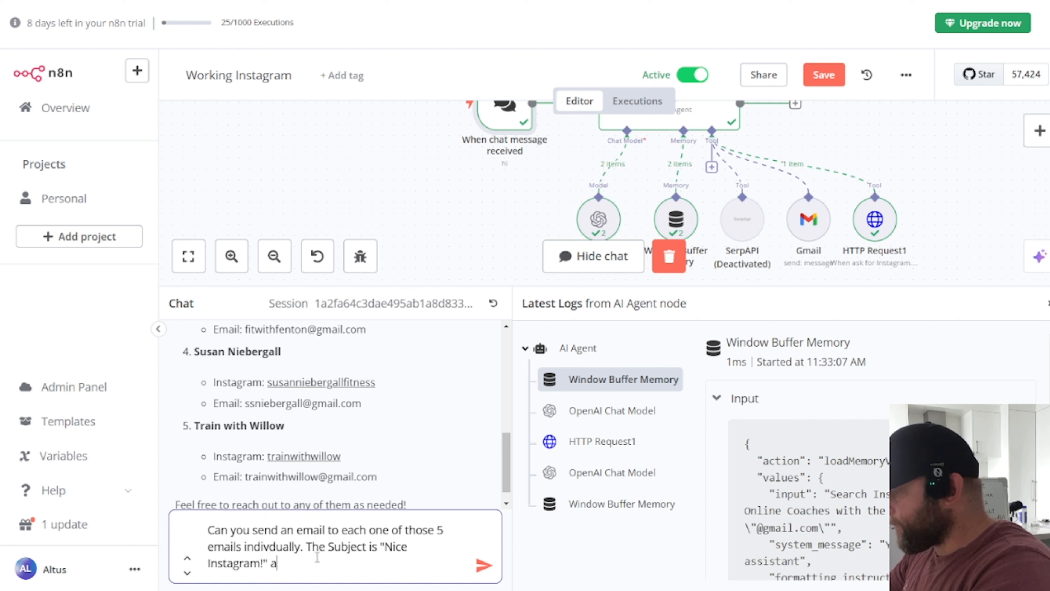
text(nd the content )
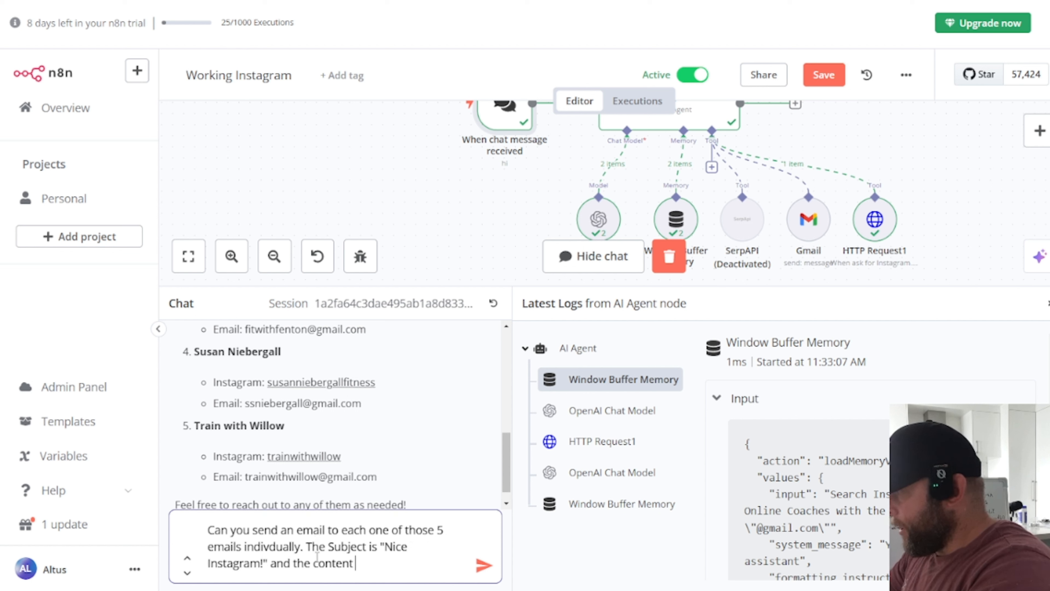
text(for the email )
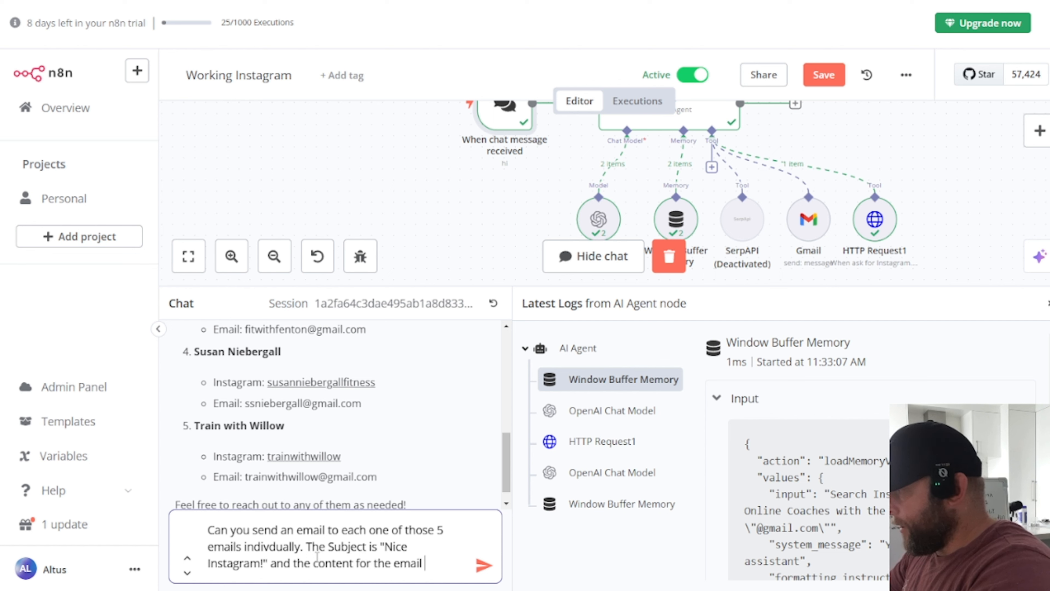
text(is)
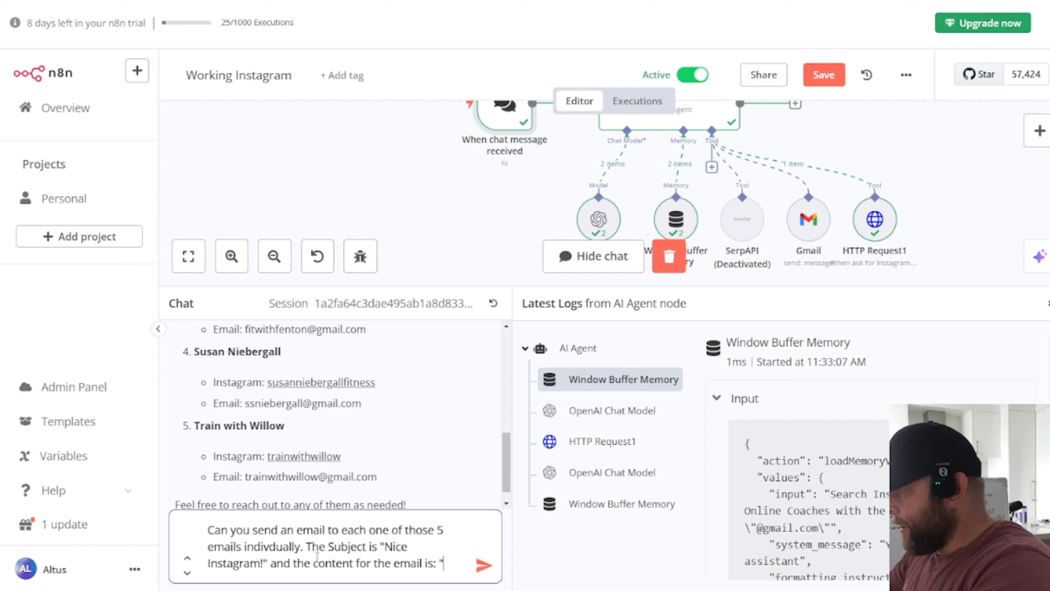
text(: " Hi I am al)
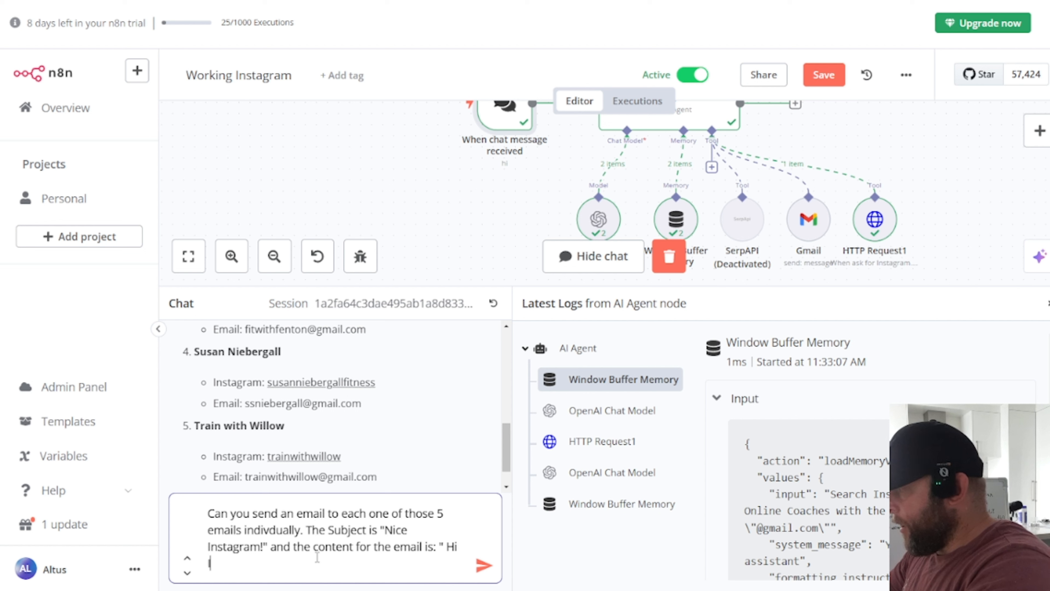
text(tus)
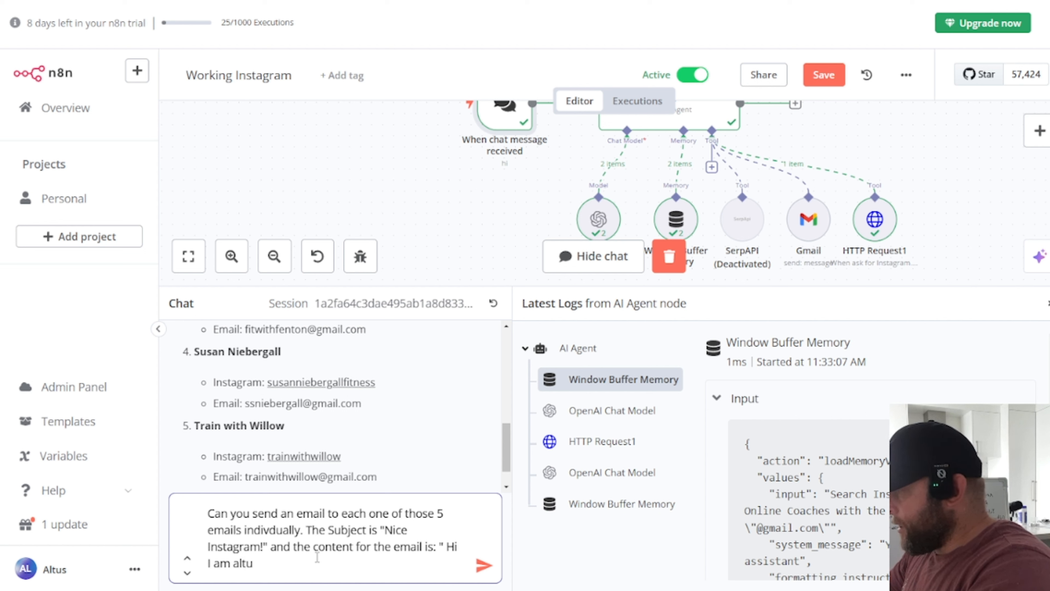
key(BackSpace)
text(Altus, )
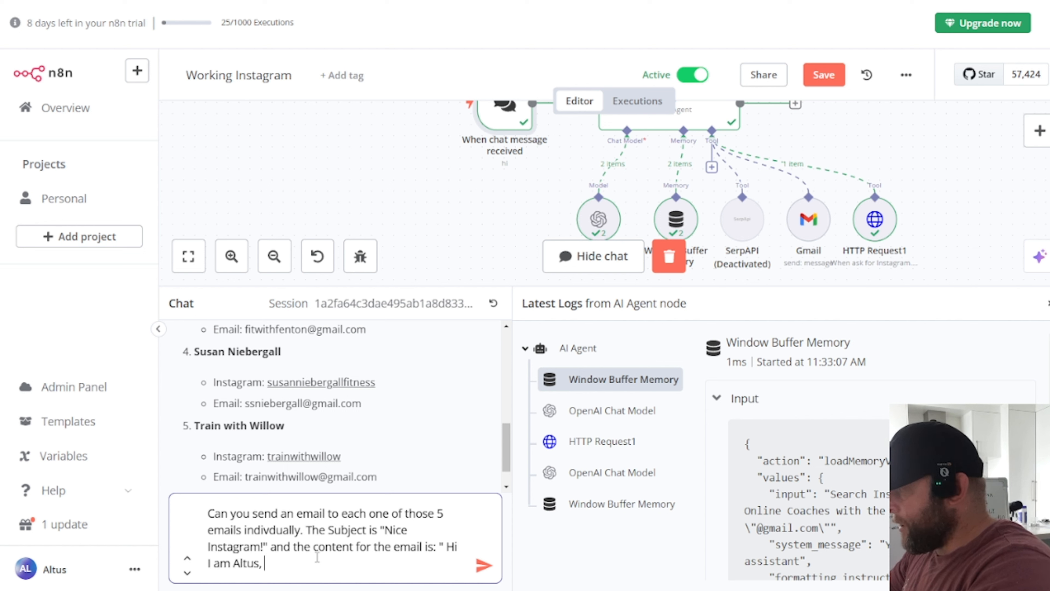
text(I found your )
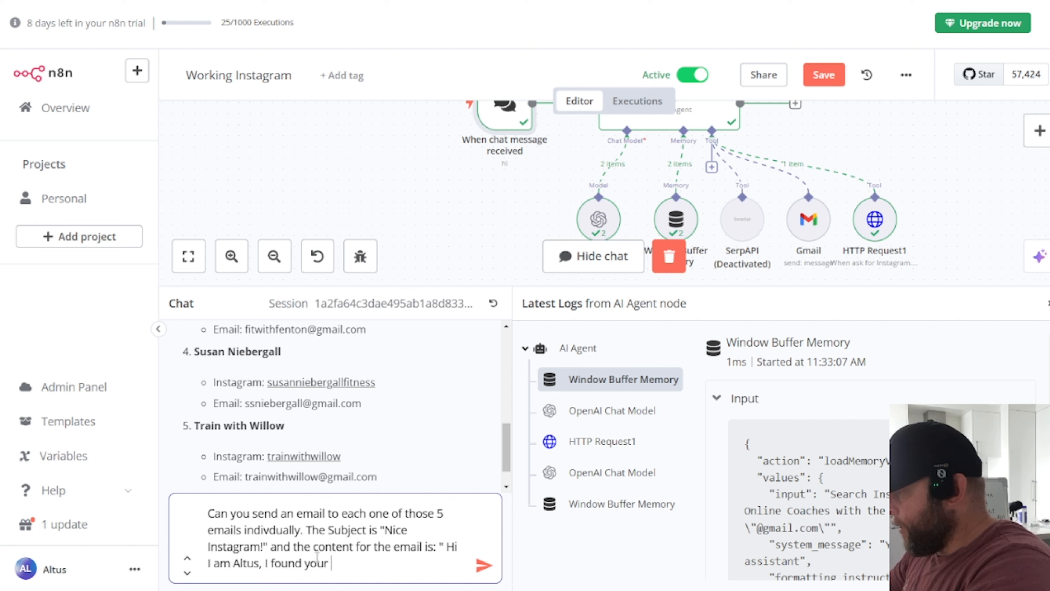
text(instagram)
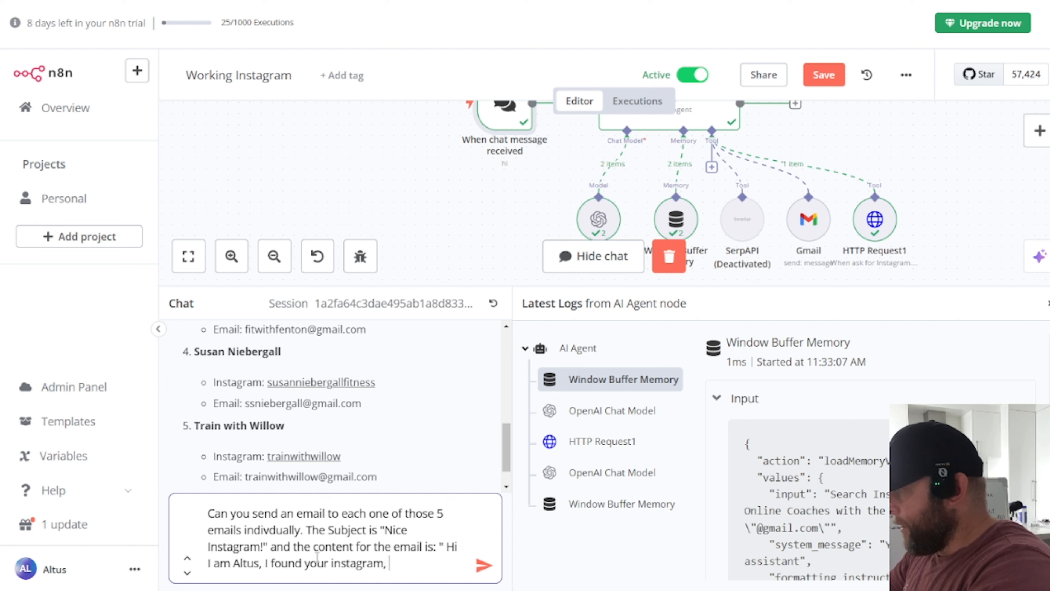
text(, it )
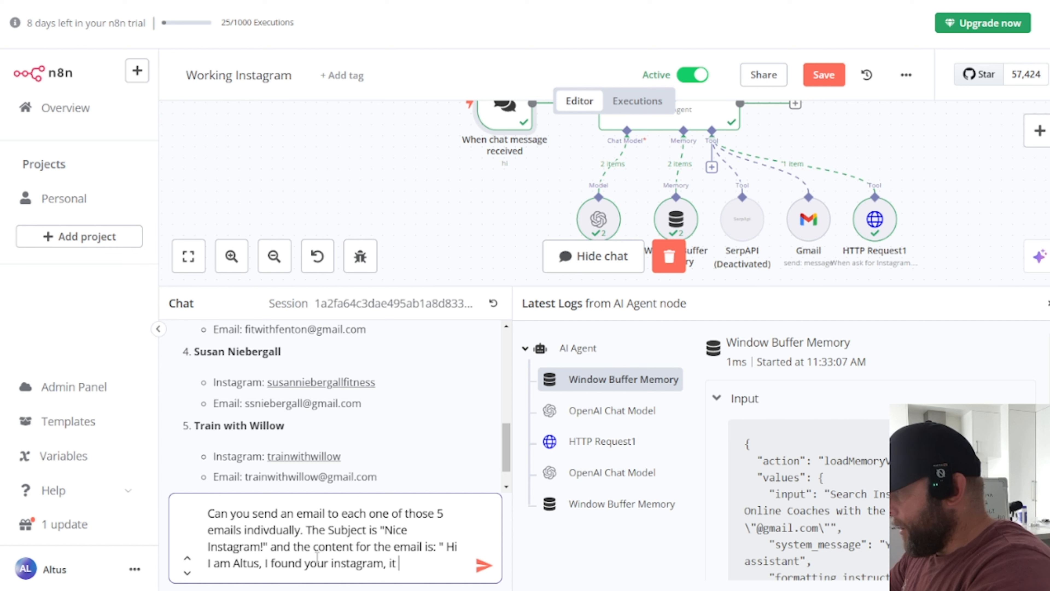
text(looks really g)
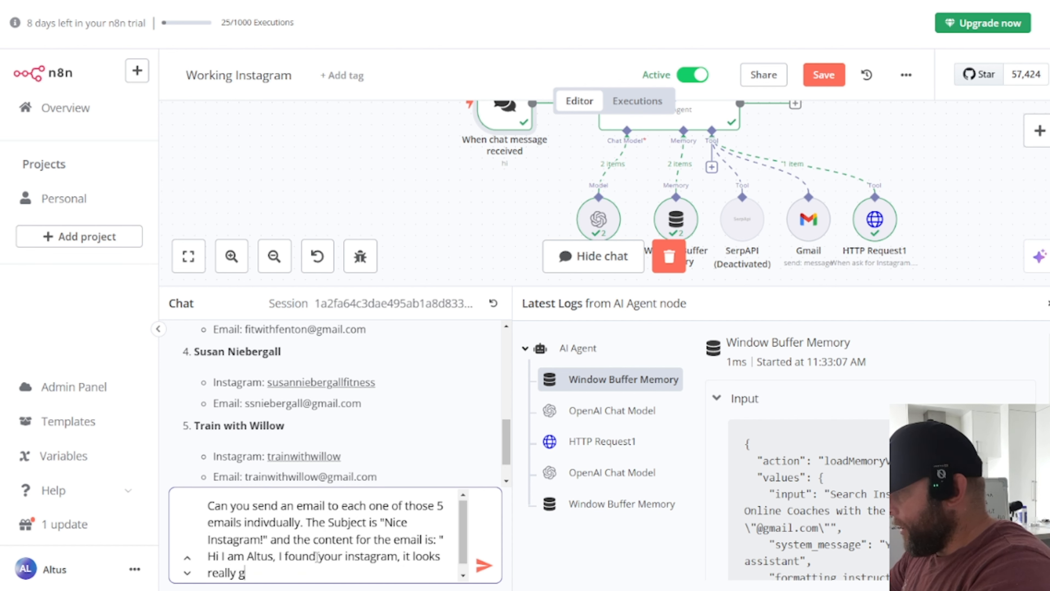
text(reat, can you fo)
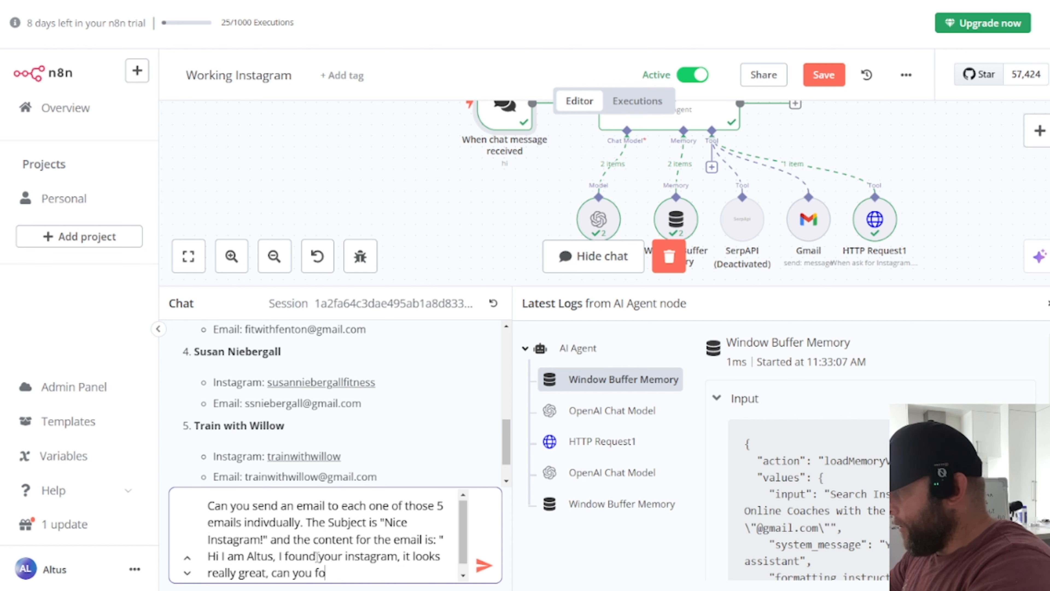
text(llow me fo)
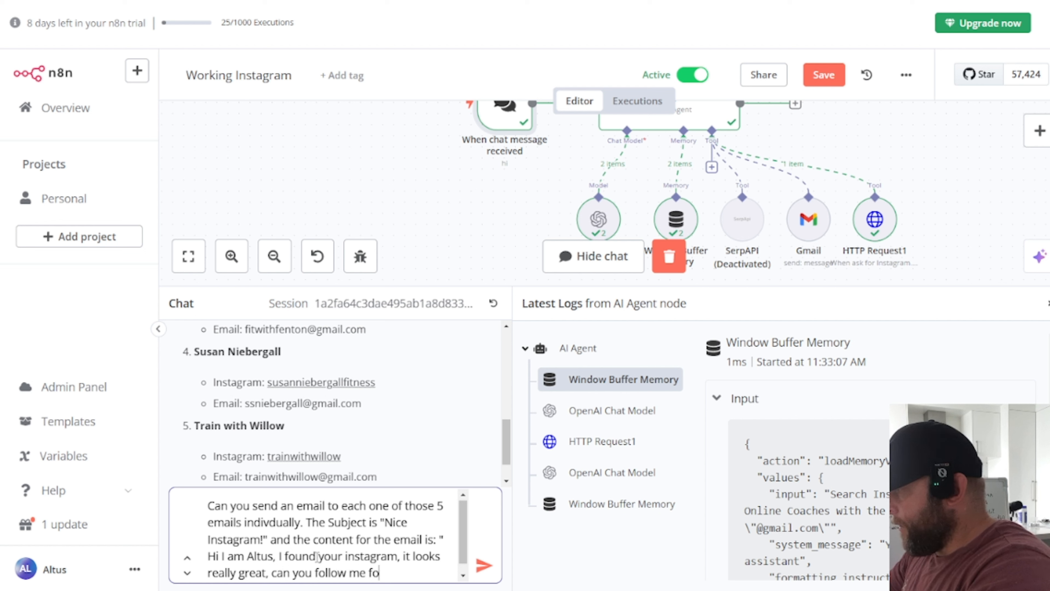
text(r a foloow)
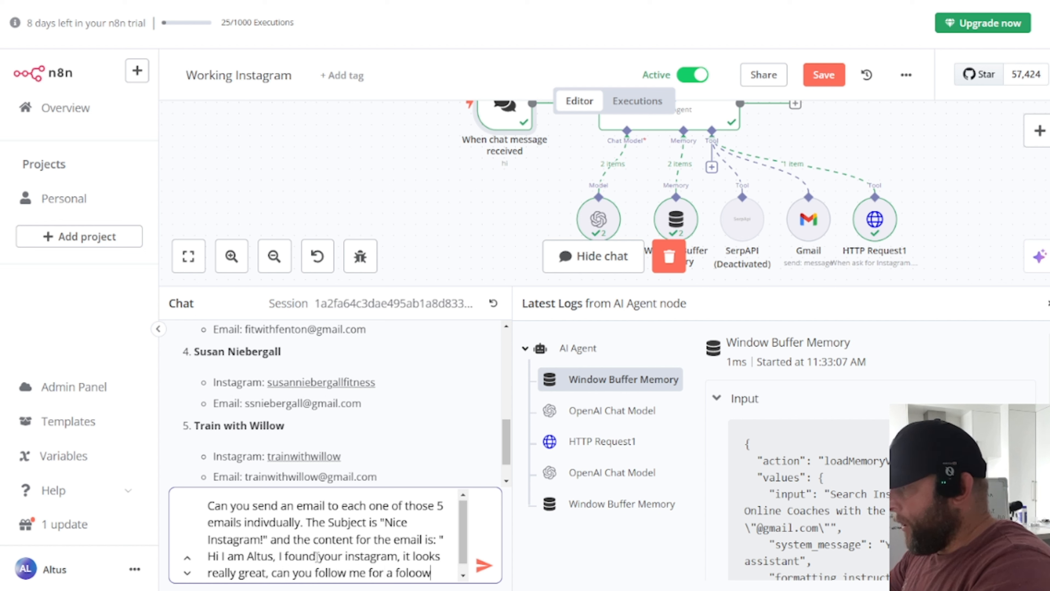
key(BackSpace)
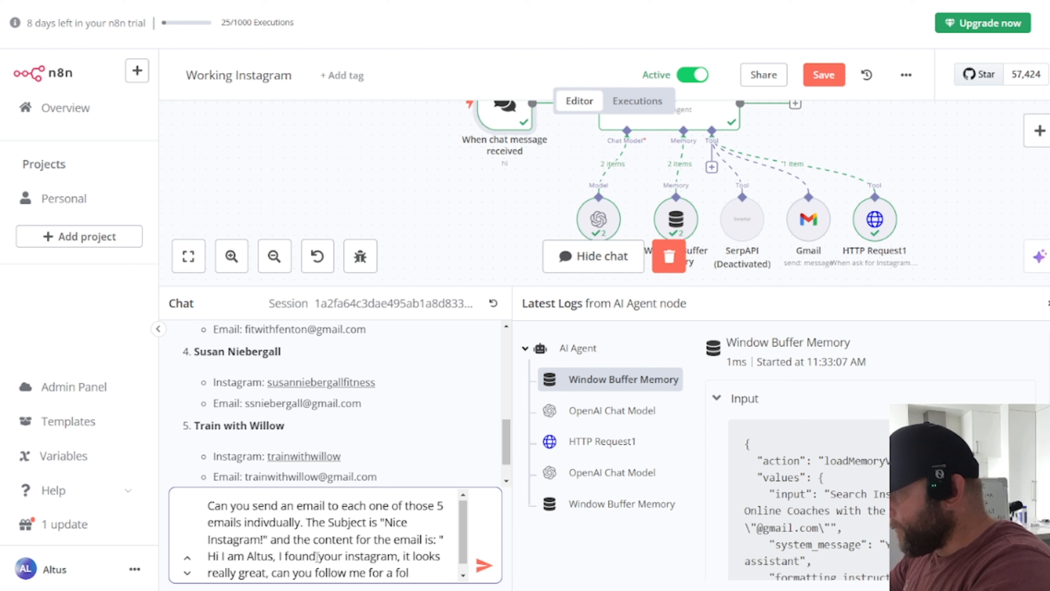
text(ow)
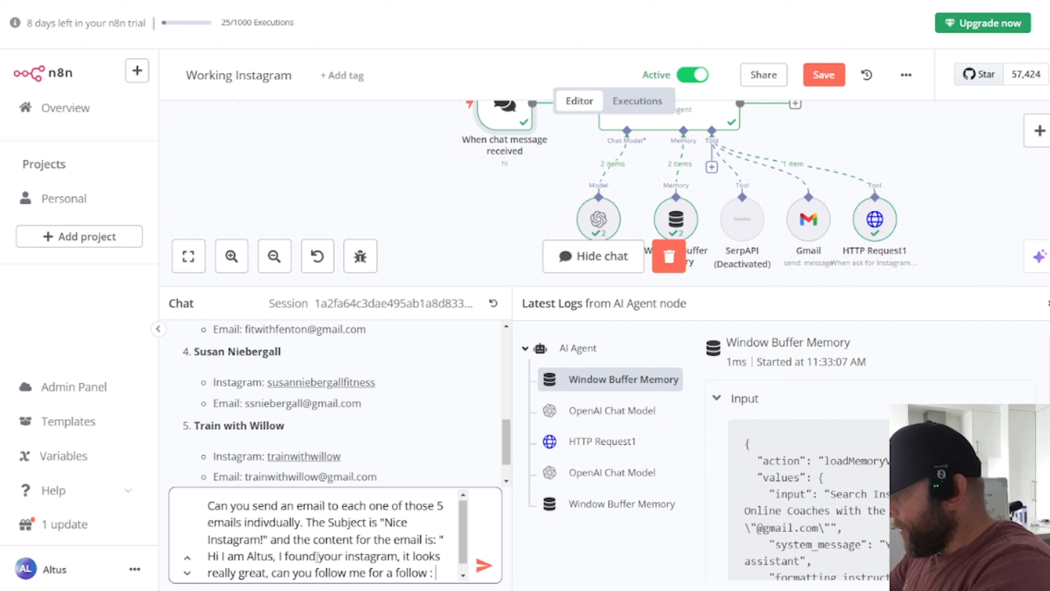
text( :)
text(https://www.instagram.com/ai_phone_agent_agency/)
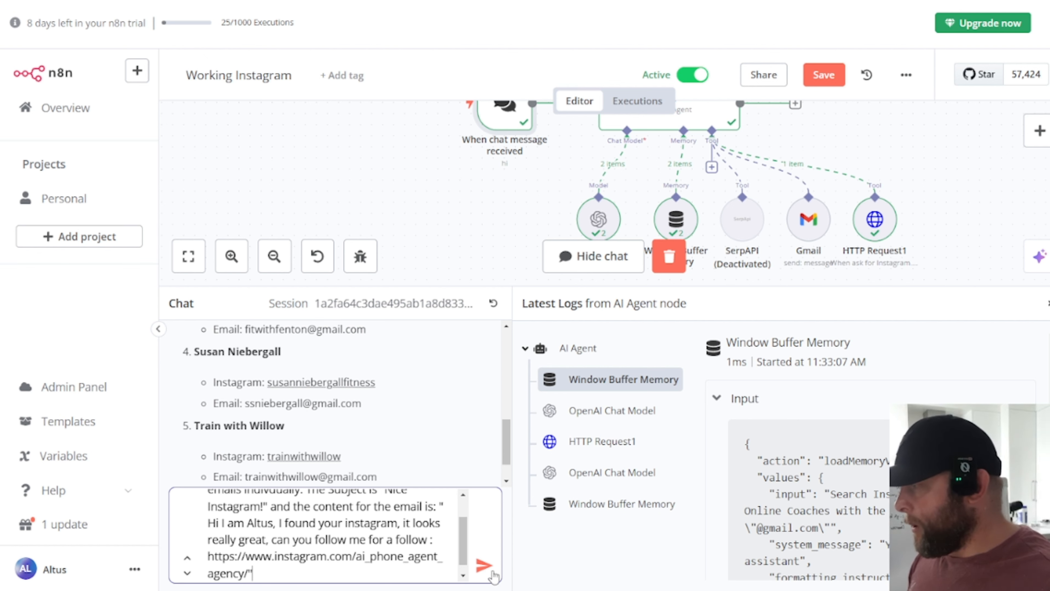
click(483, 565)
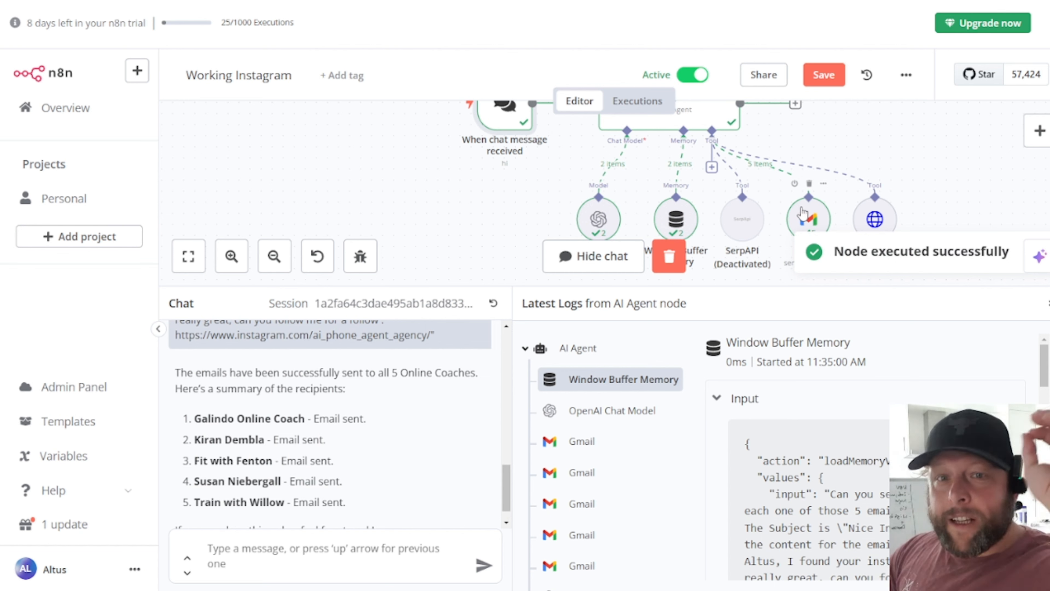
key(ctrl+Tab)
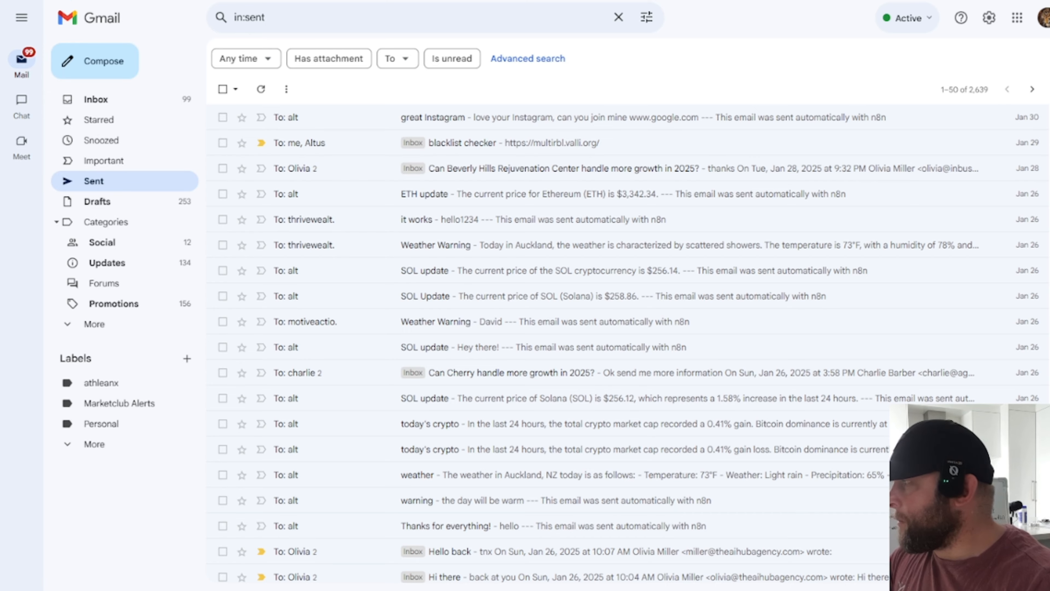
Step: Refresh Gmail's Sent folder and open the first "Nice Instagram!" email
key(F5)
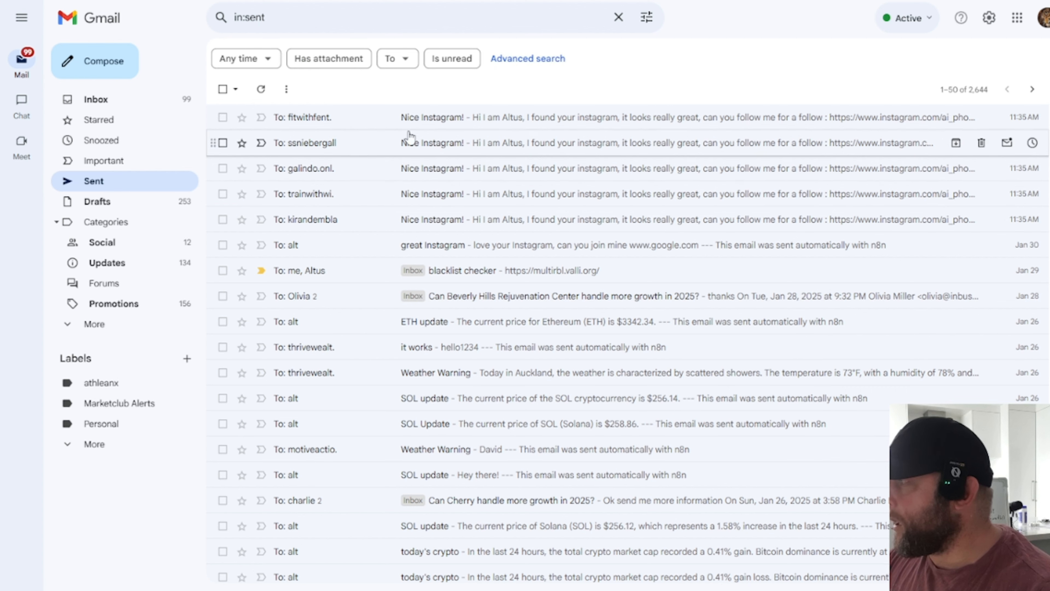
click(649, 120)
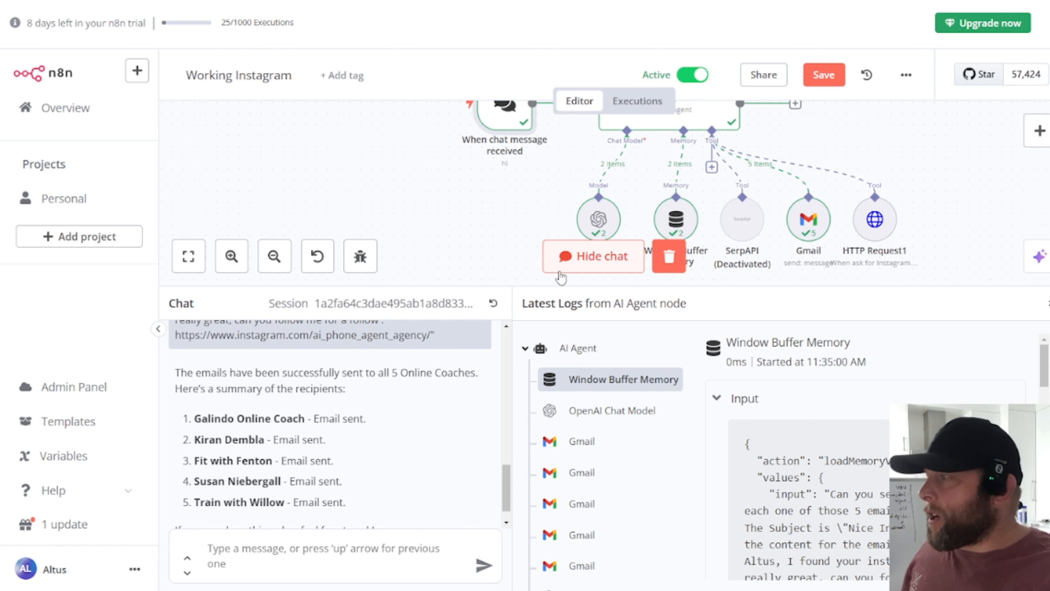
Step: Open the When chat message received node and copy its Chat URL
scroll(469, 223, up, 2)
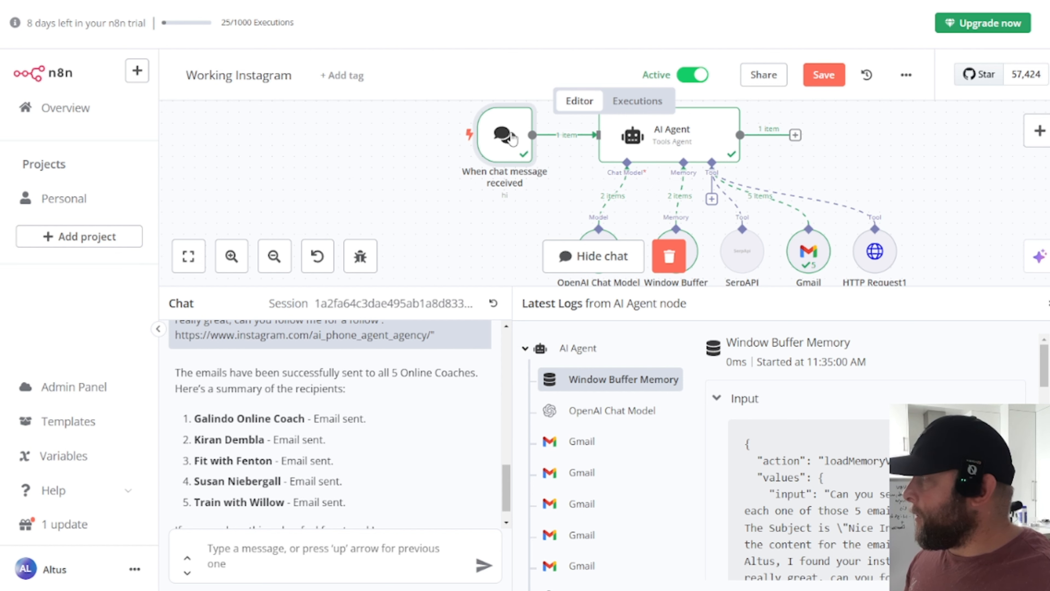
double_click(512, 138)
click(42, 145)
key(ctrl+c)
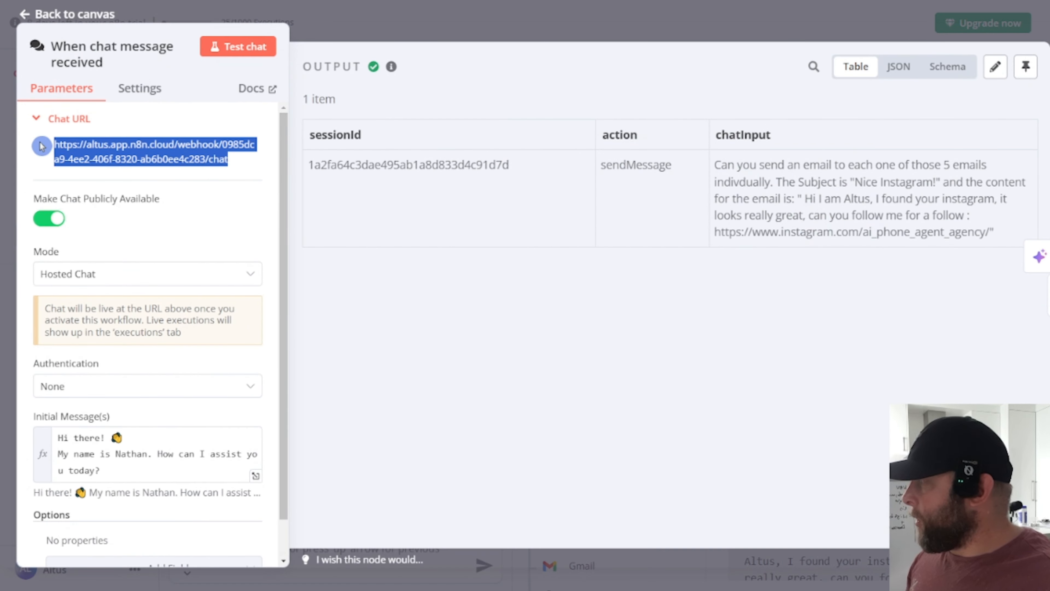
Step: Load the copied hosted Chat URL in a new browser tab
key(ctrl+t)
key(ctrl+v)
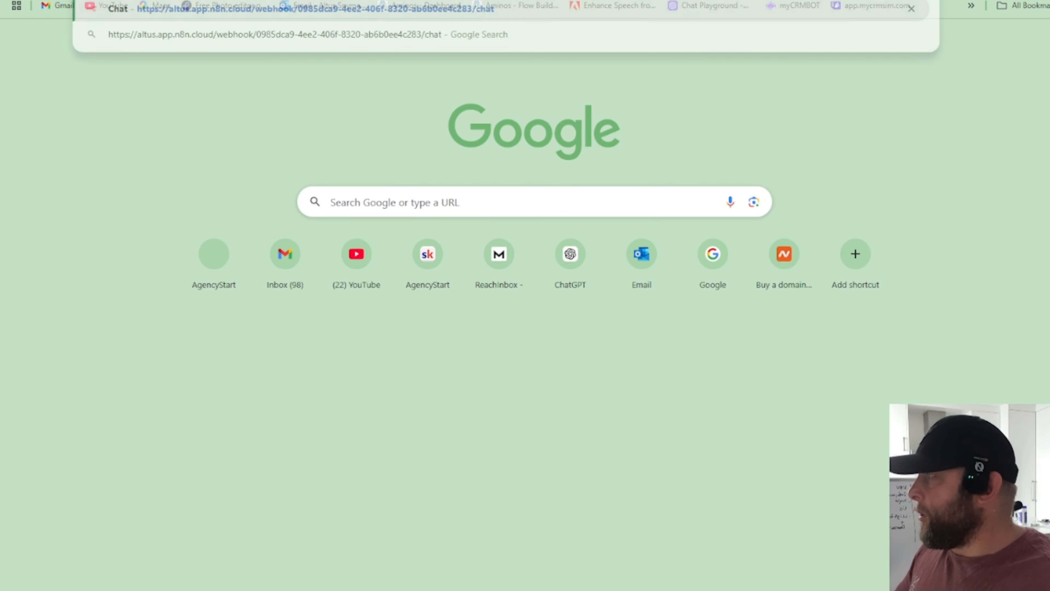
key(Return)
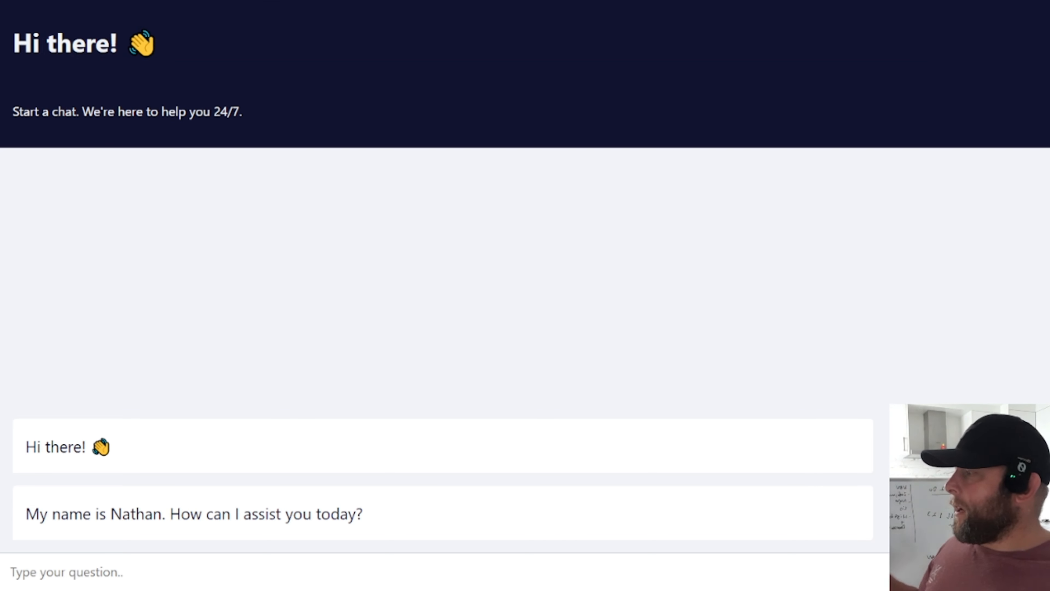
click(191, 568)
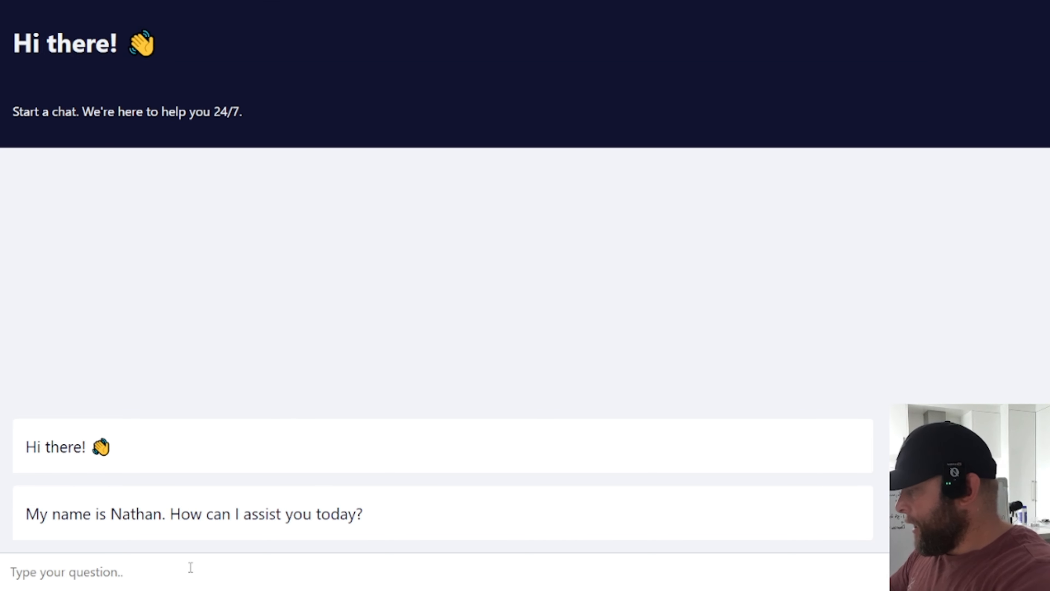
text(can you )
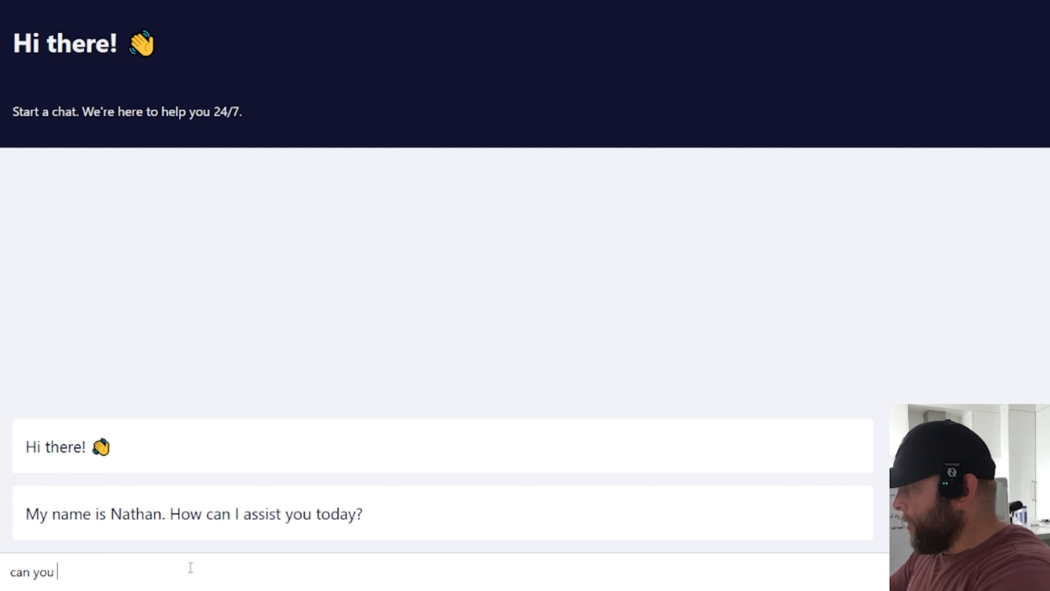
text(search instag)
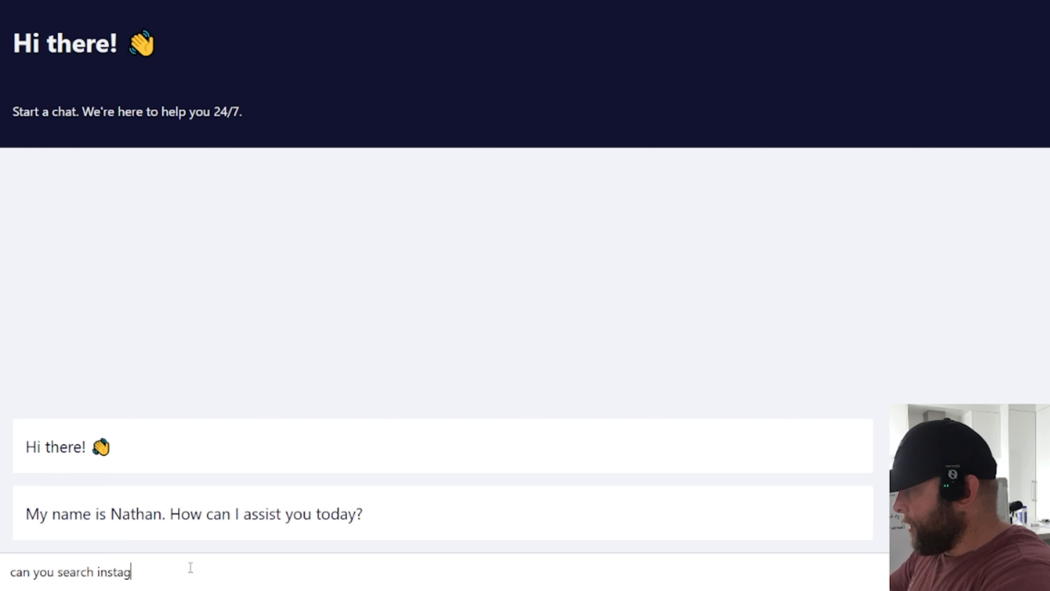
text(ram.com and giv)
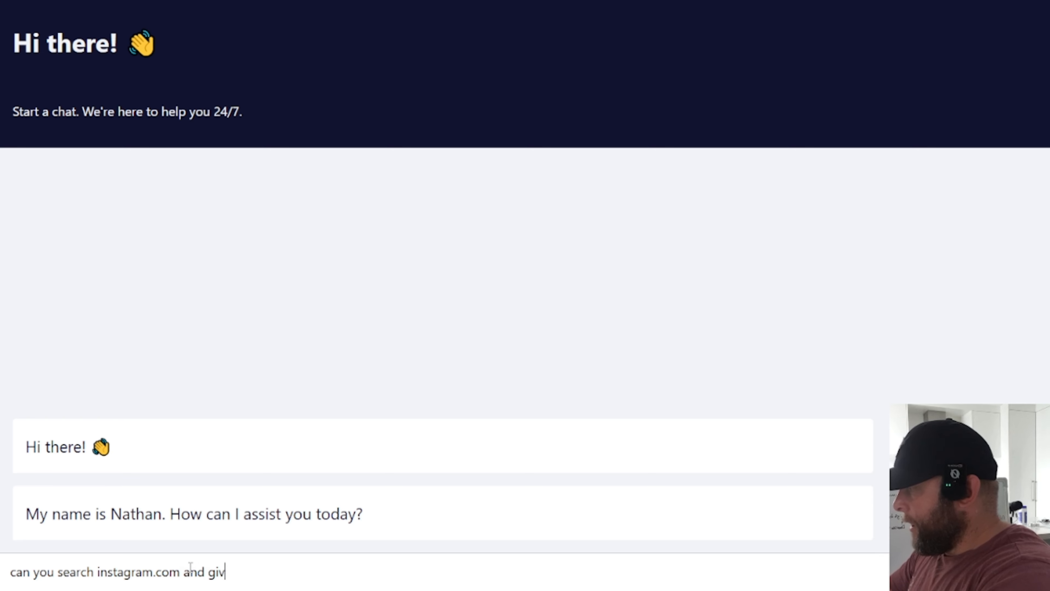
text(e me 5)
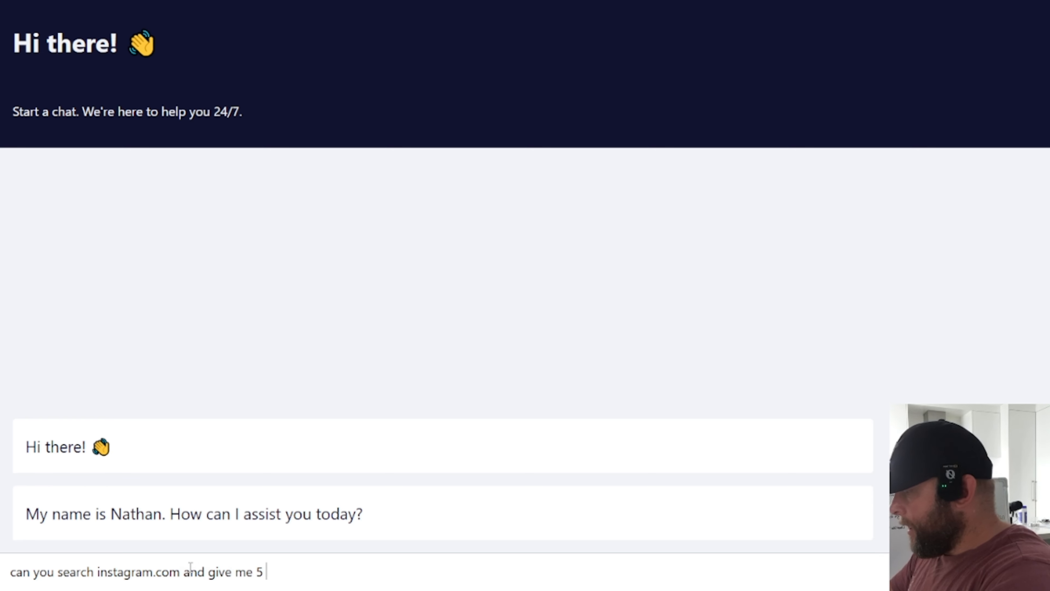
text( Landscaping b)
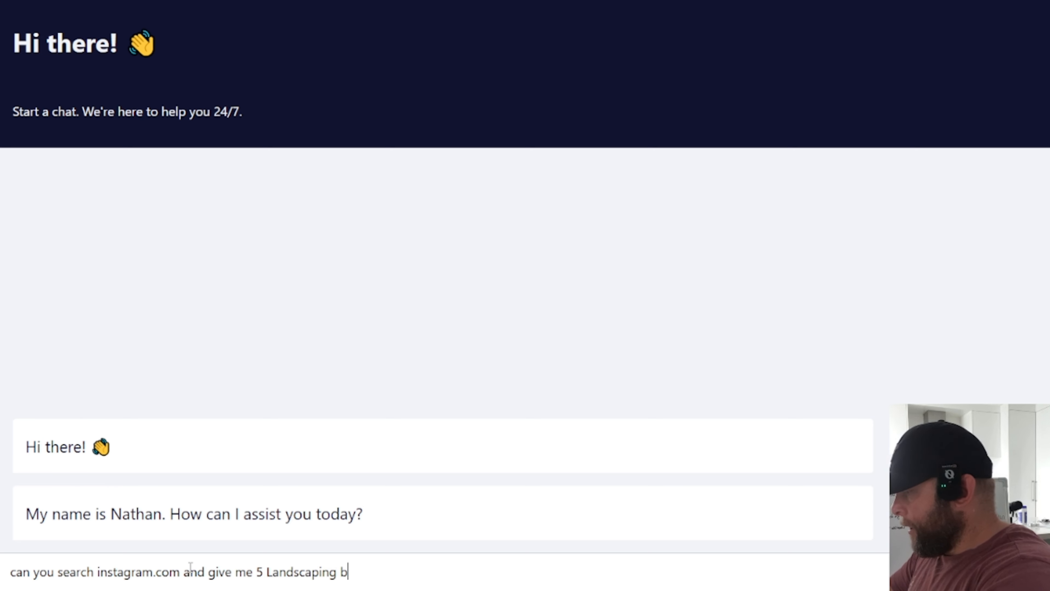
text(usiness )
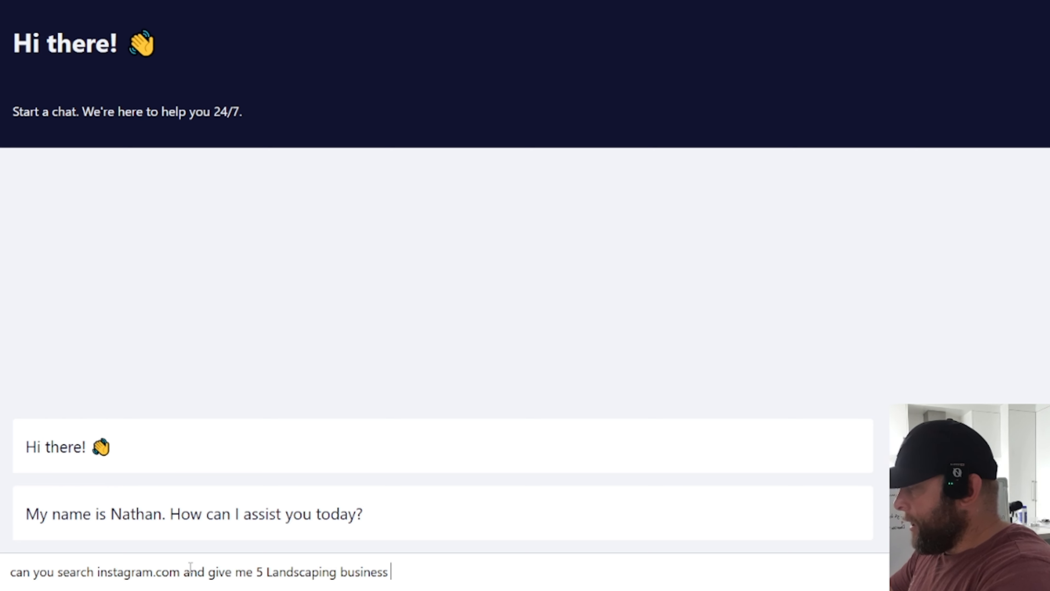
text(that has ")
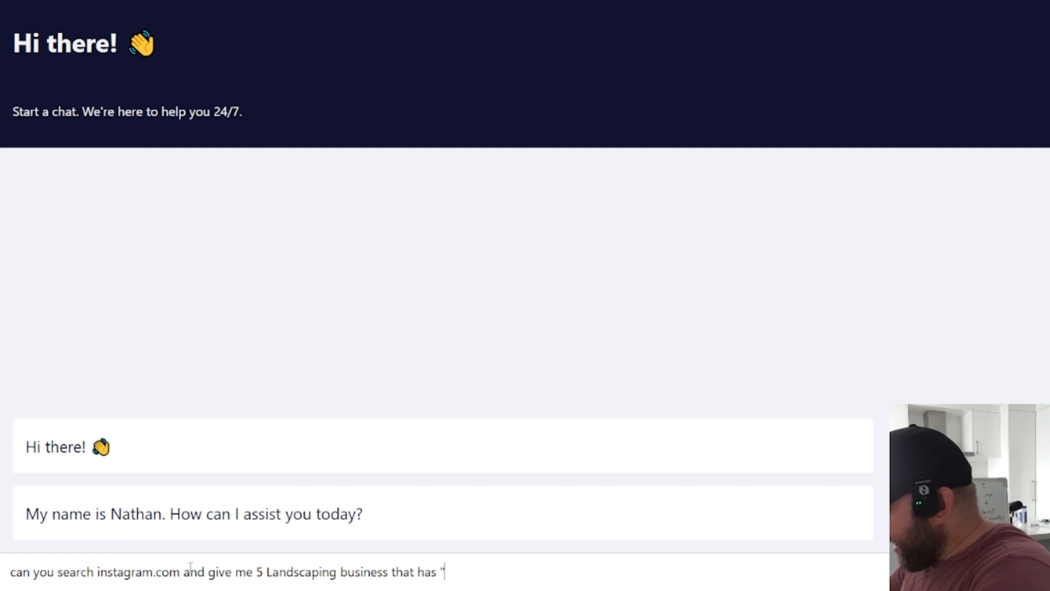
text(@gmail.c)
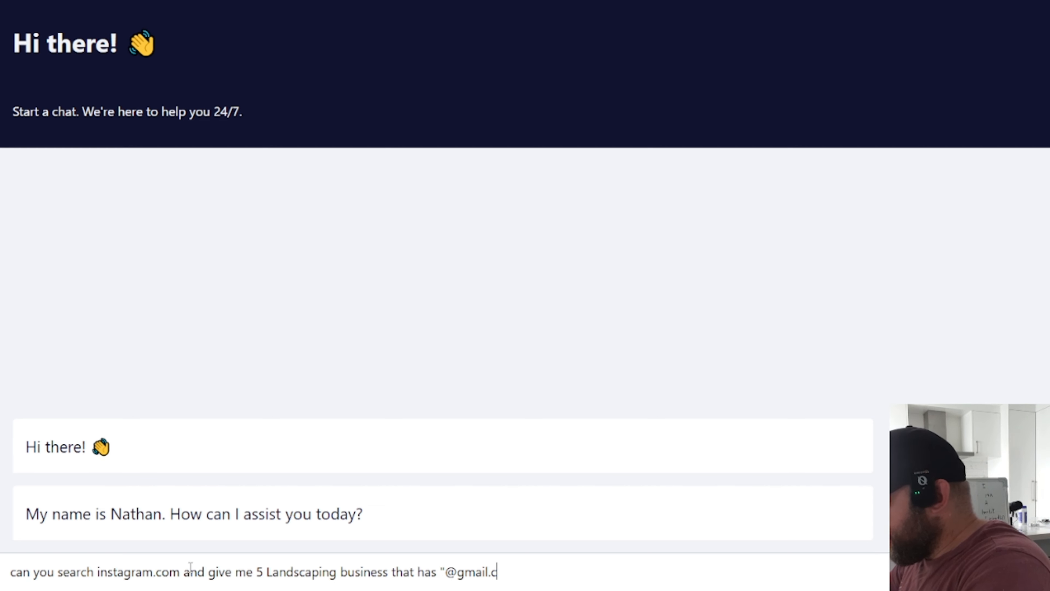
text(om" email)
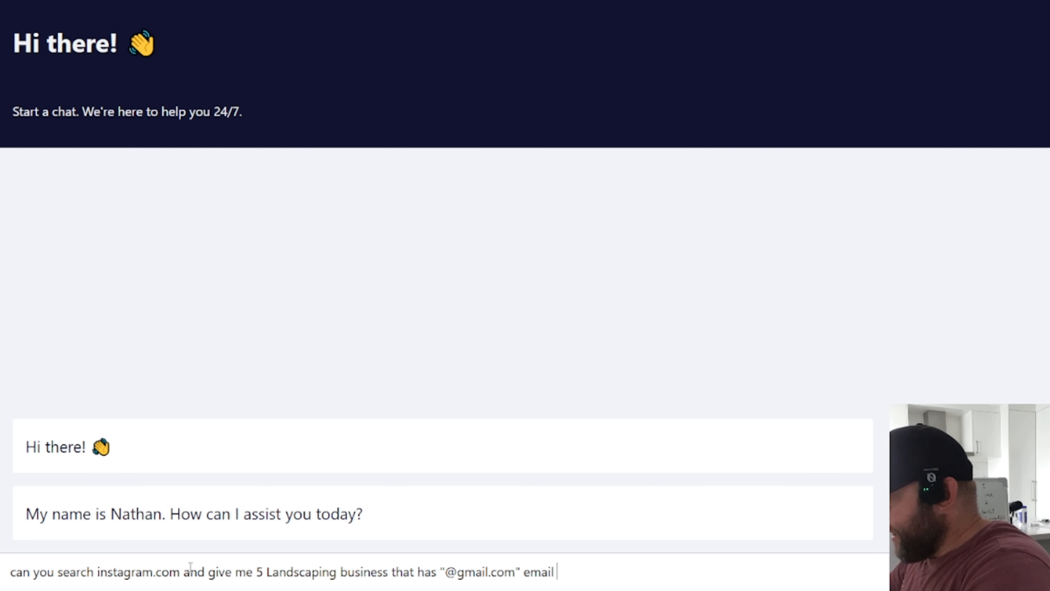
key(Return)
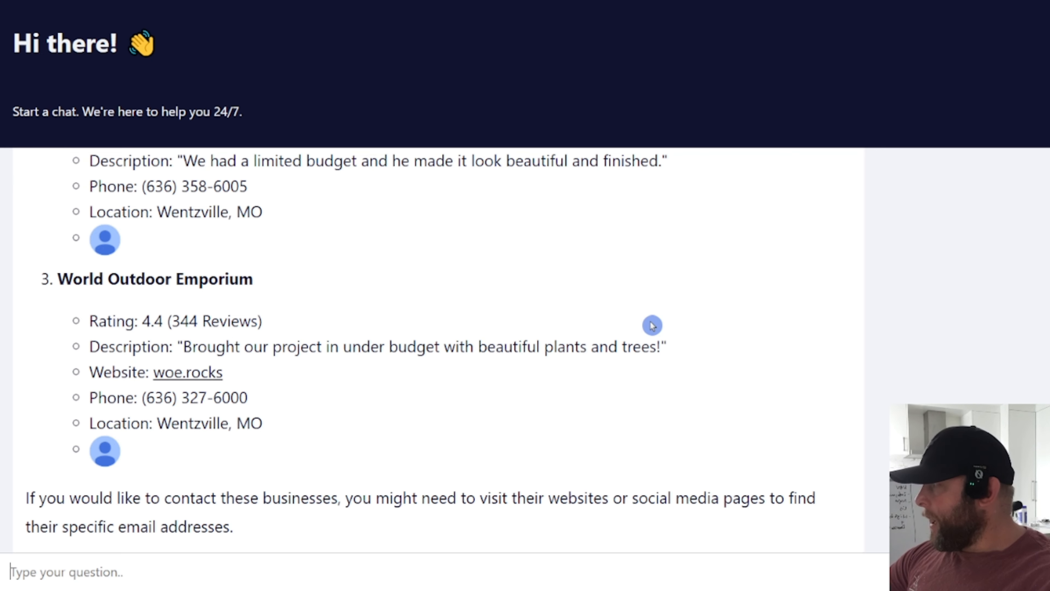
Step: Highlight the Ramos Landscaping LLC details in the agent's reply
scroll(652, 325, up, 12)
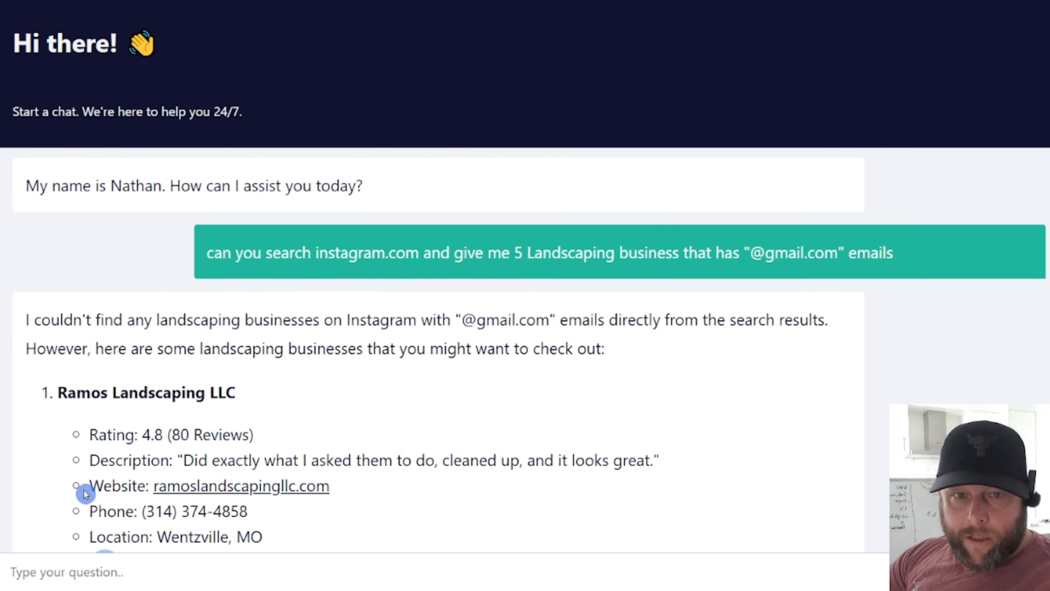
drag(45, 391, 703, 438)
scroll(703, 438, down, 2)
scroll(703, 438, up, 2)
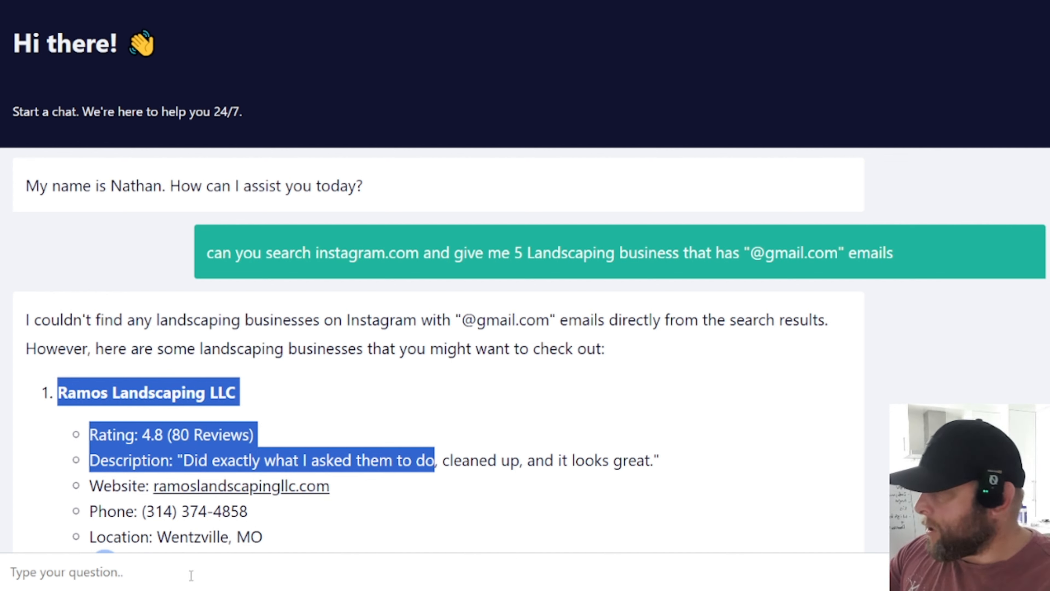
Step: Ask the agent to email these results to your own address with subject "Landscaping Biz"
click(206, 571)
text(can you fin)
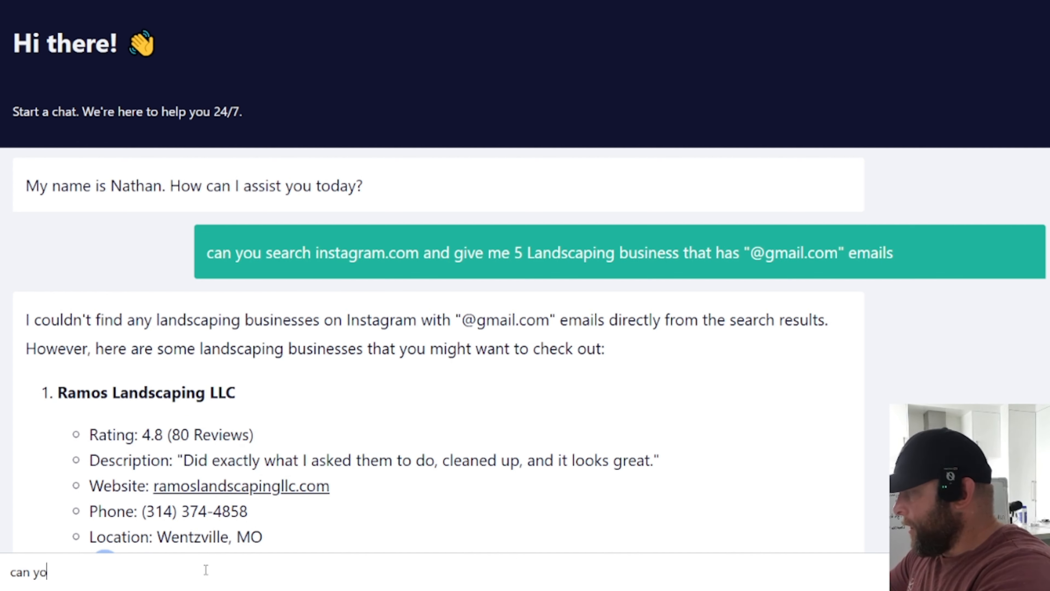
key(BackSpace)
key(BackSpace)
key(BackSpace)
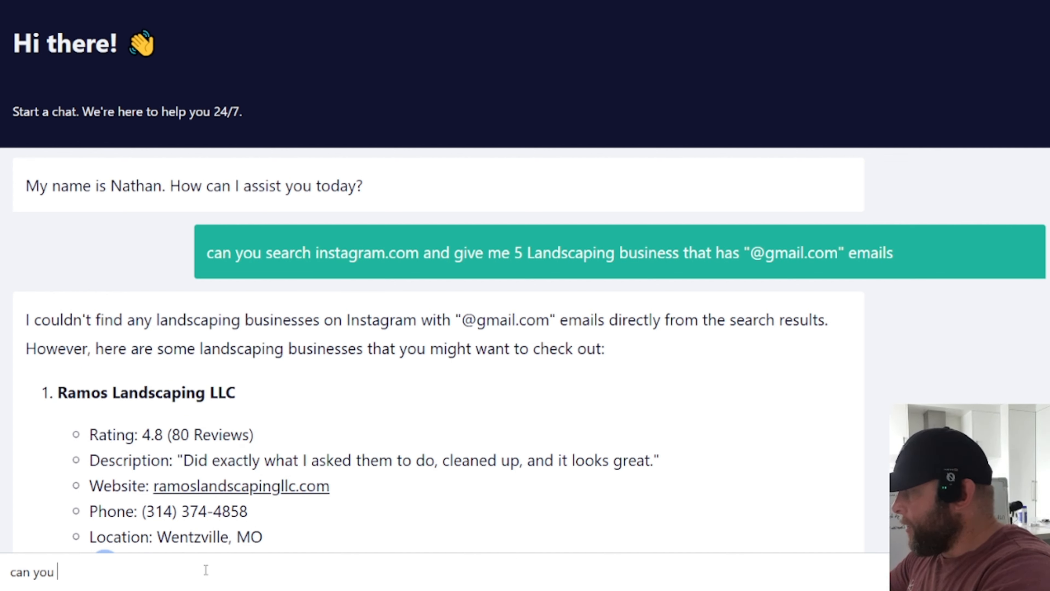
text(take all th)
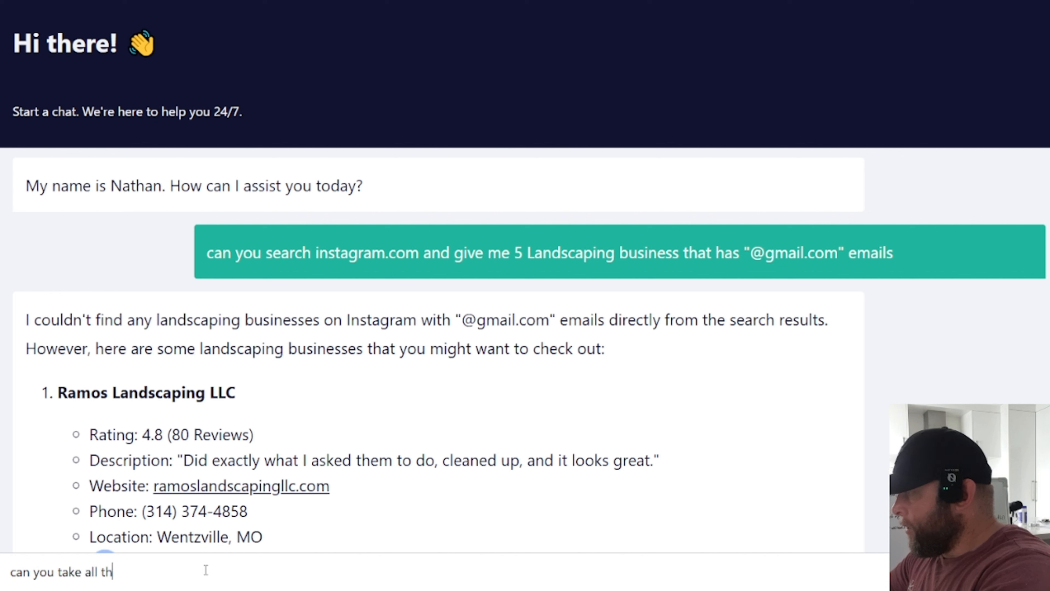
text(ese r)
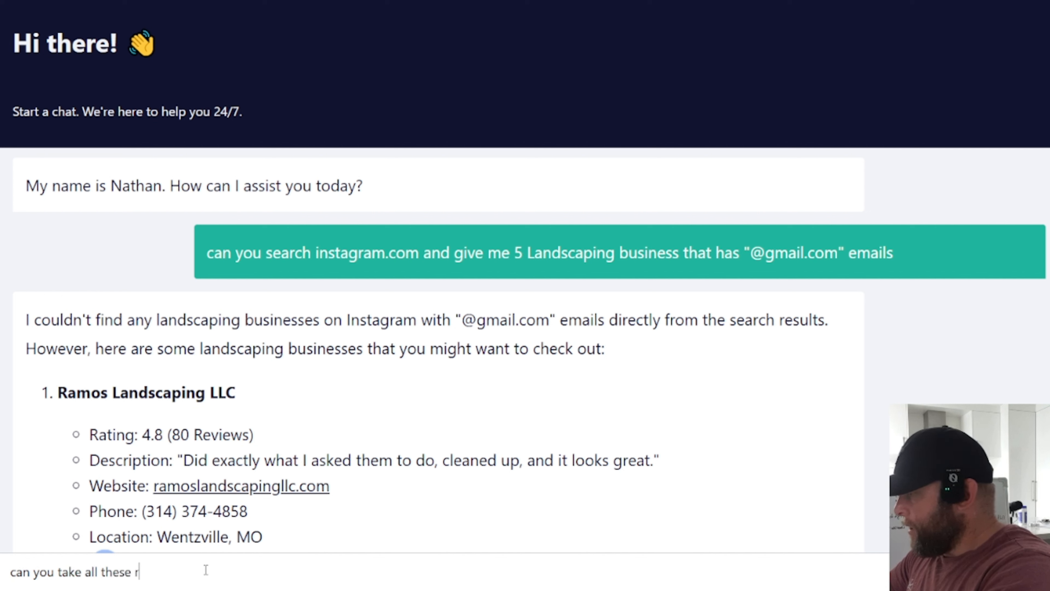
text(esults, and s)
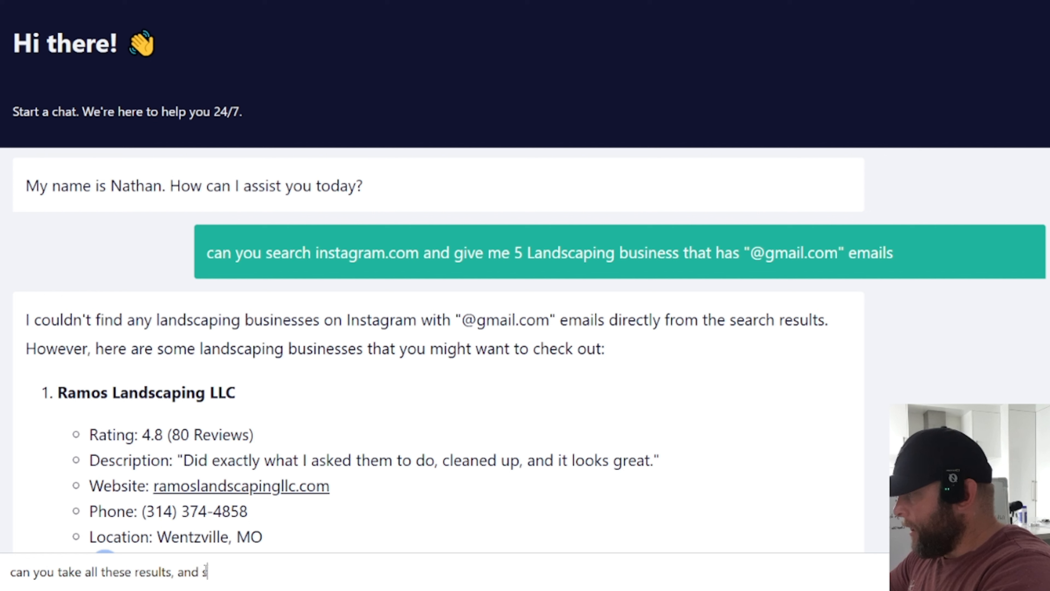
key(BackSpace)
key(BackSpace)
key(BackSpace)
key(BackSpace)
key(BackSpace)
key(BackSpace)
key(BackSpace)
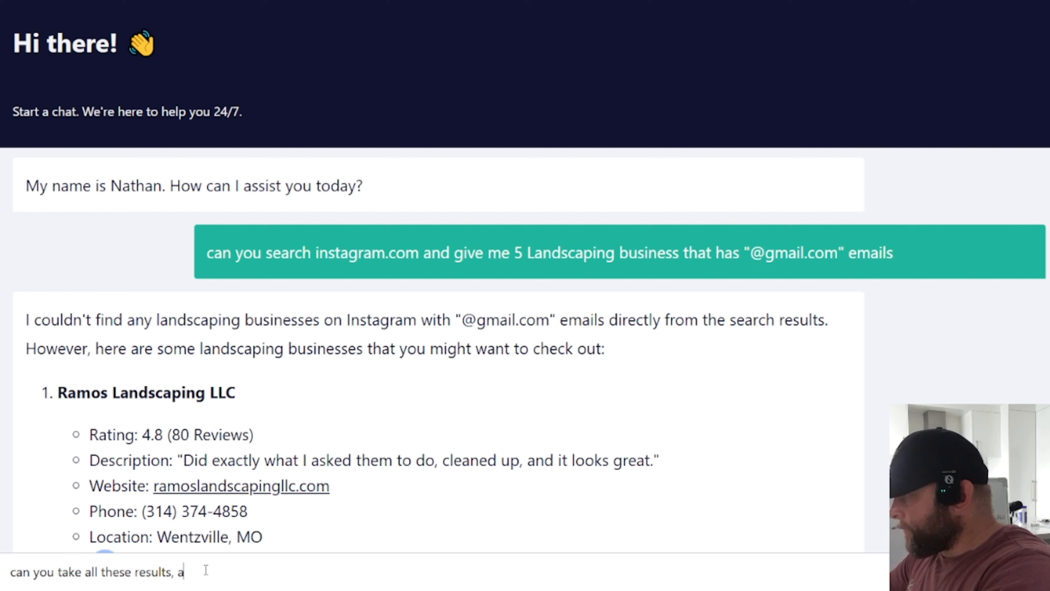
text(s)
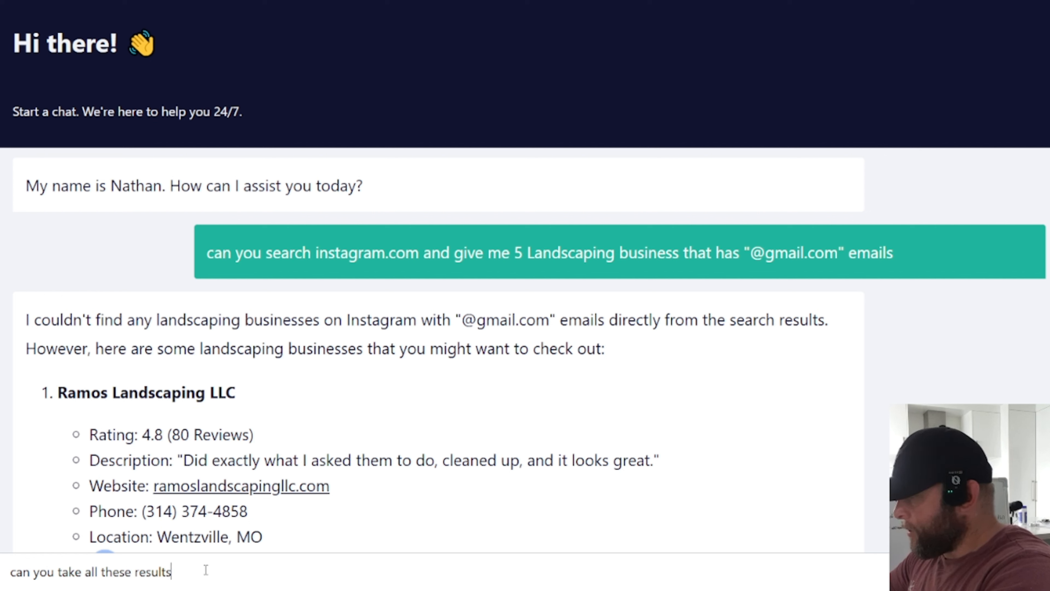
text(, and s)
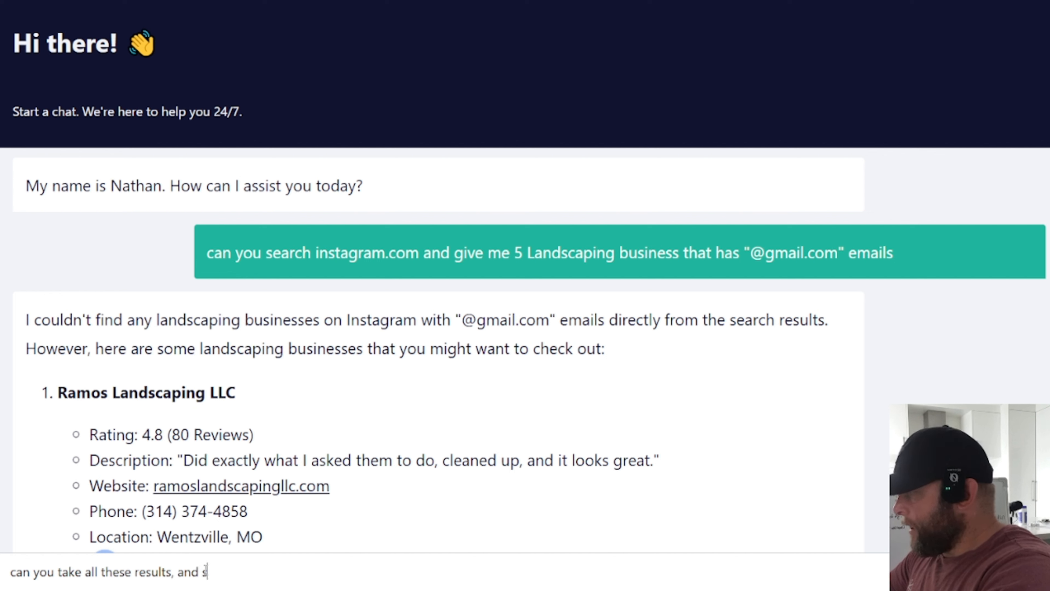
text(end it to me as an emai)
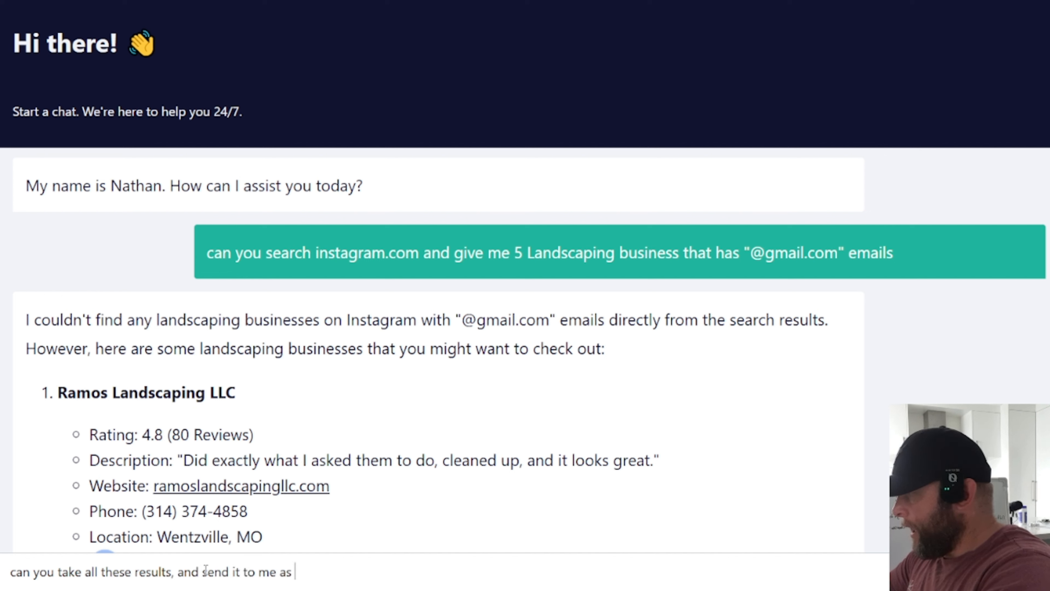
key(BackSpace)
key(BackSpace)
key(BackSpace)
key(BackSpace)
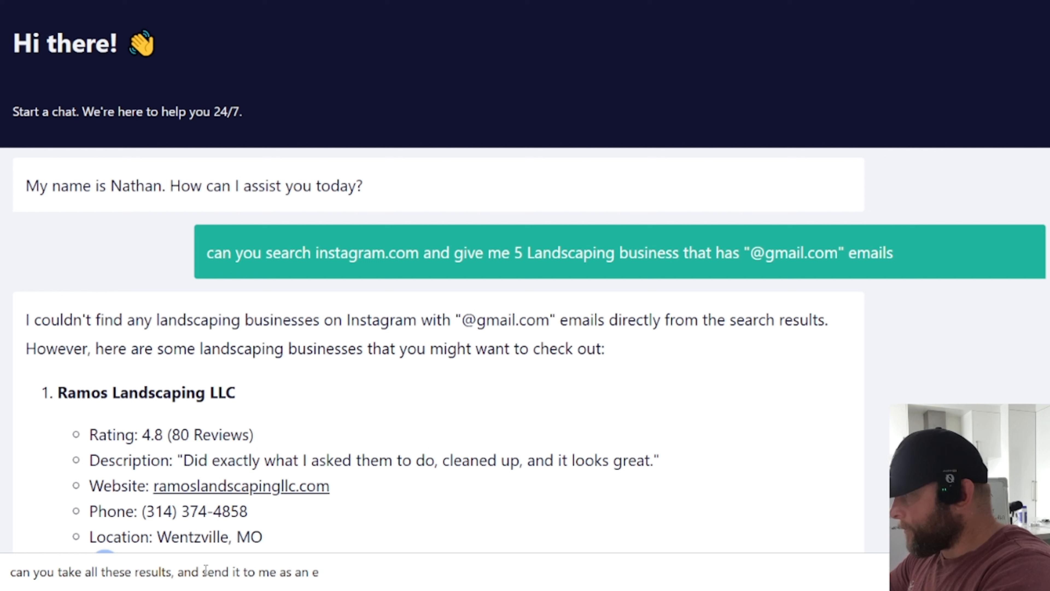
text(email. )
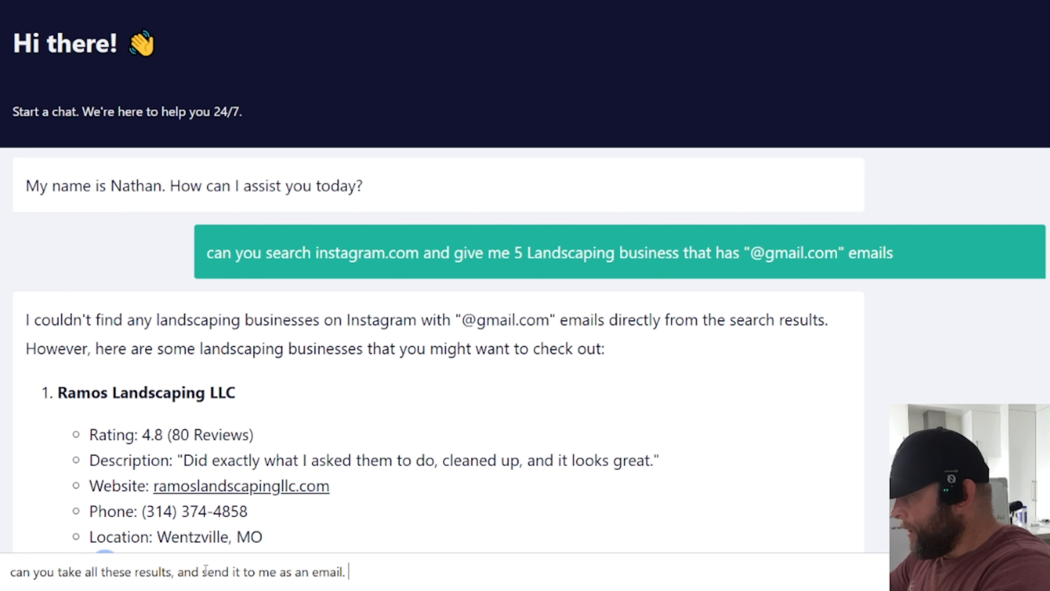
text(My emai)
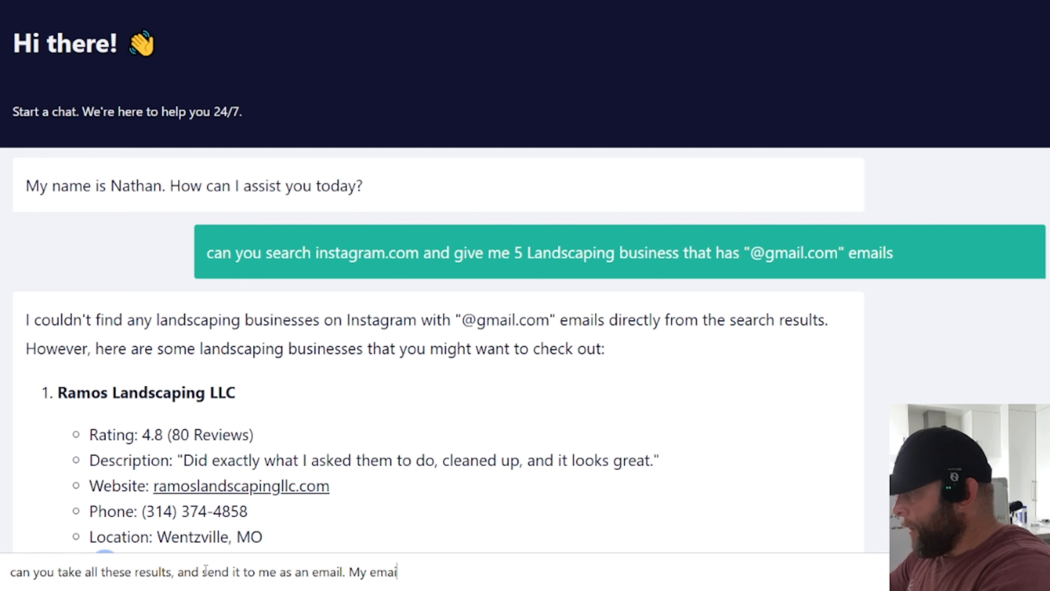
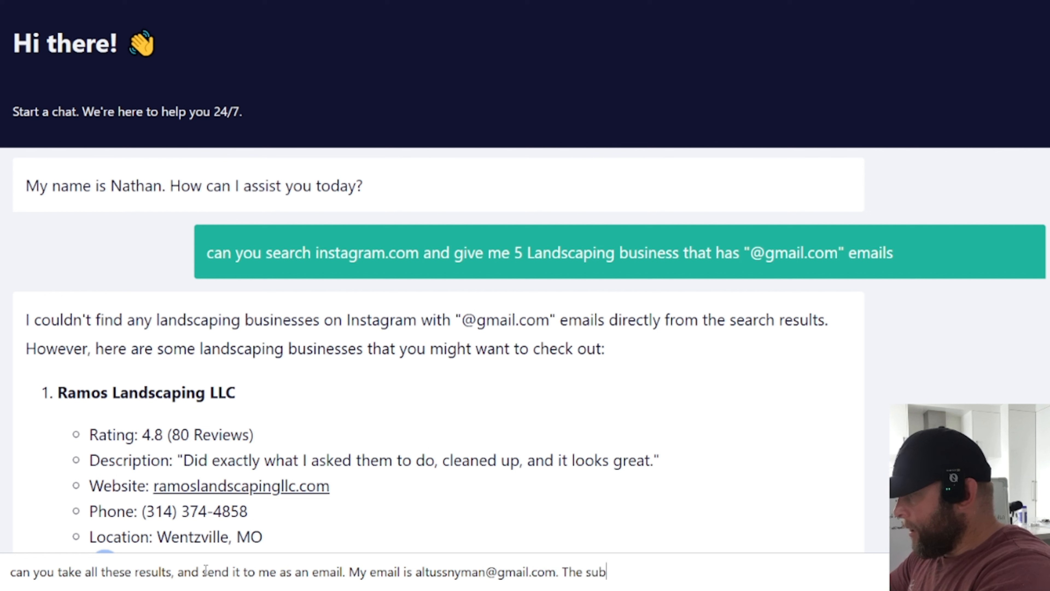
text(ject is Lands)
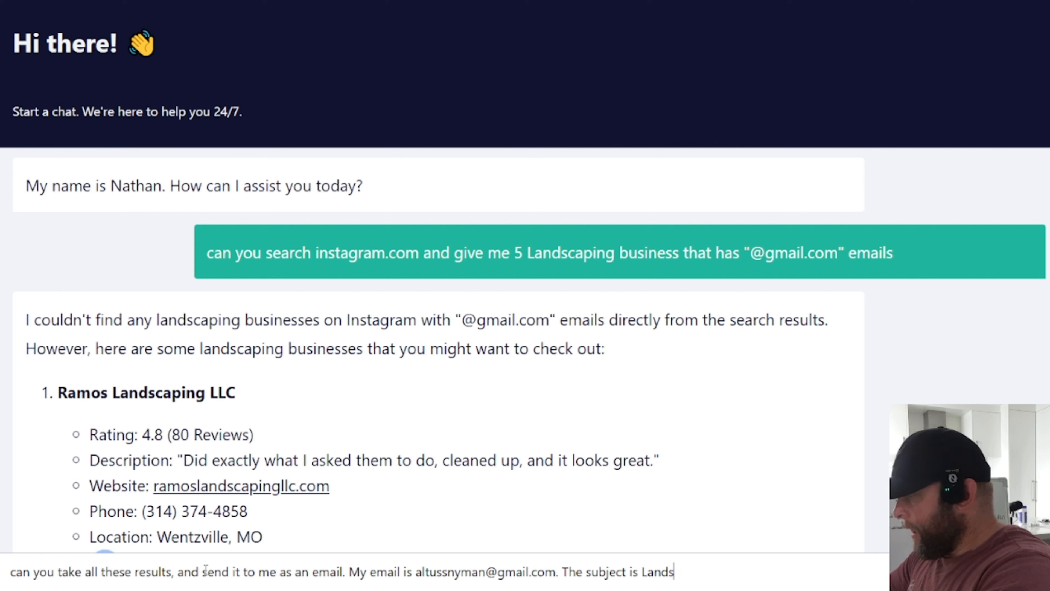
text(caping)
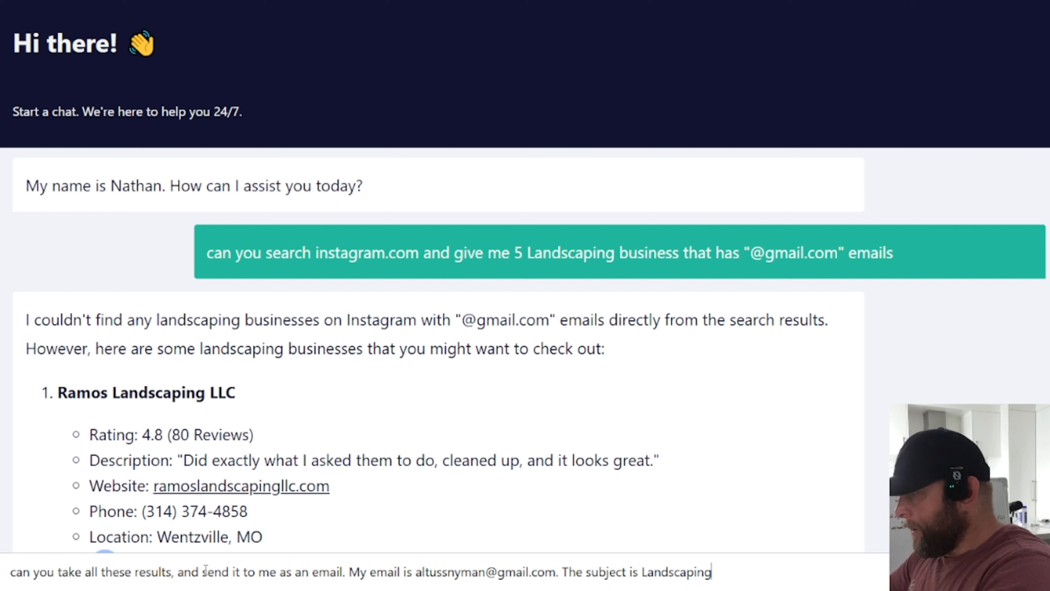
text(")
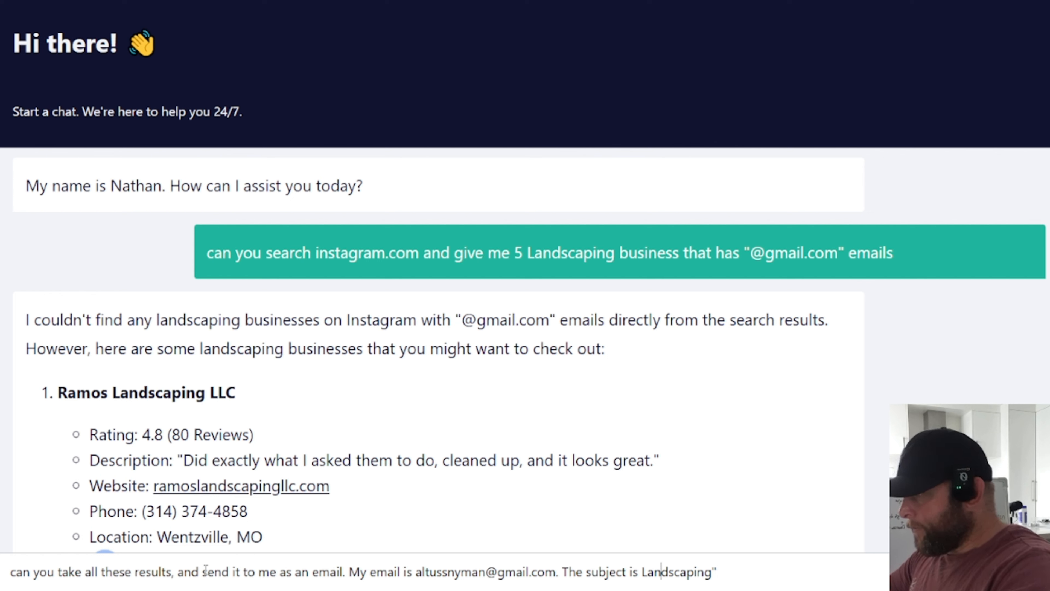
key(Left)
key(Left)
key(Left)
text(")
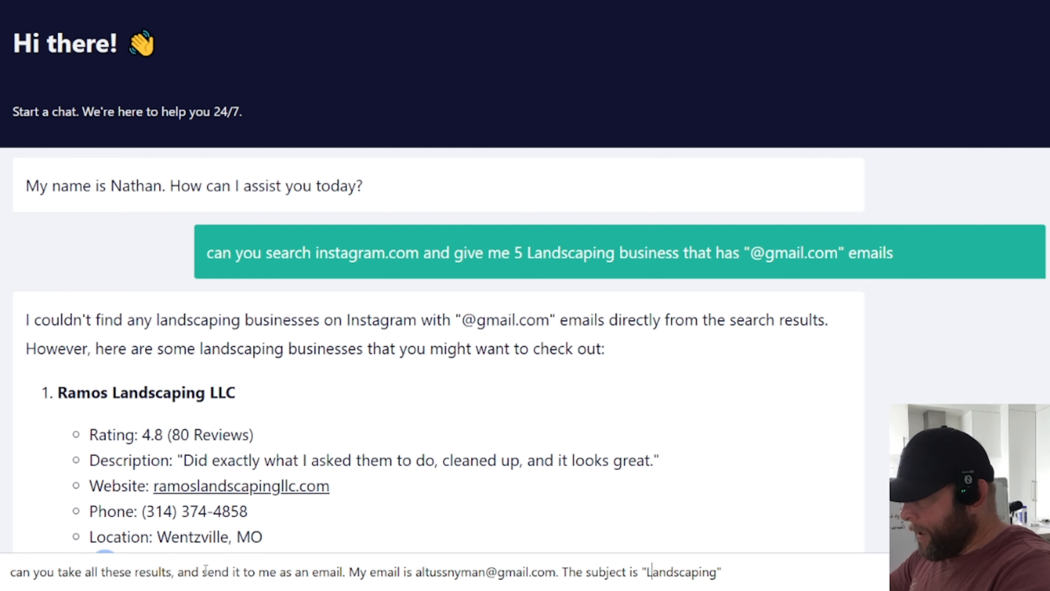
key(Right)
key(Right)
key(Right)
key(Right)
key(Right)
key(Right)
key(Right)
key(Right)
key(Right)
key(Right)
key(Right)
text(Bizx)
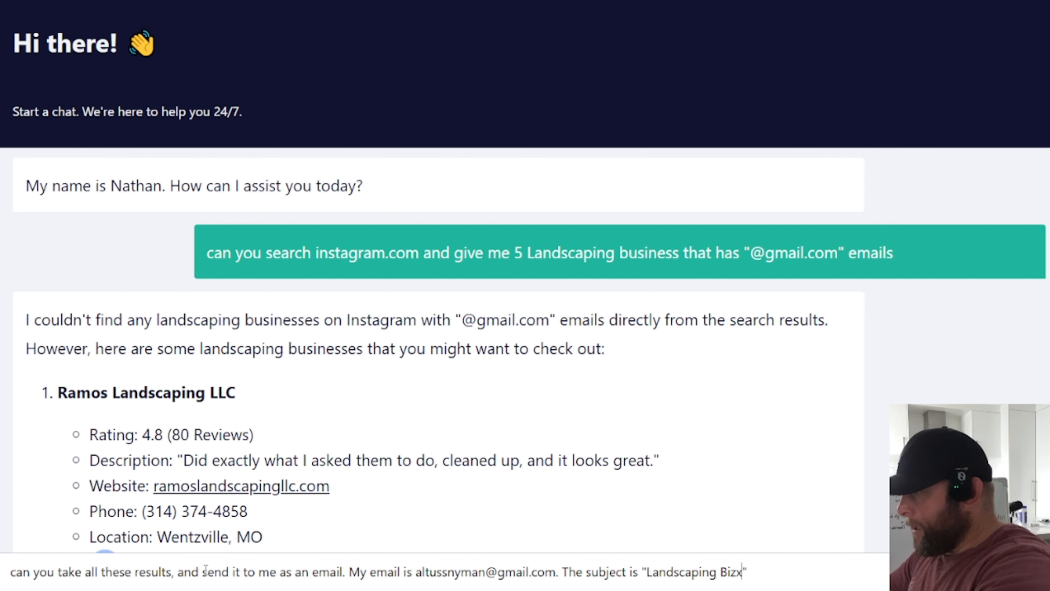
key(BackSpace)
key(Right)
text(an)
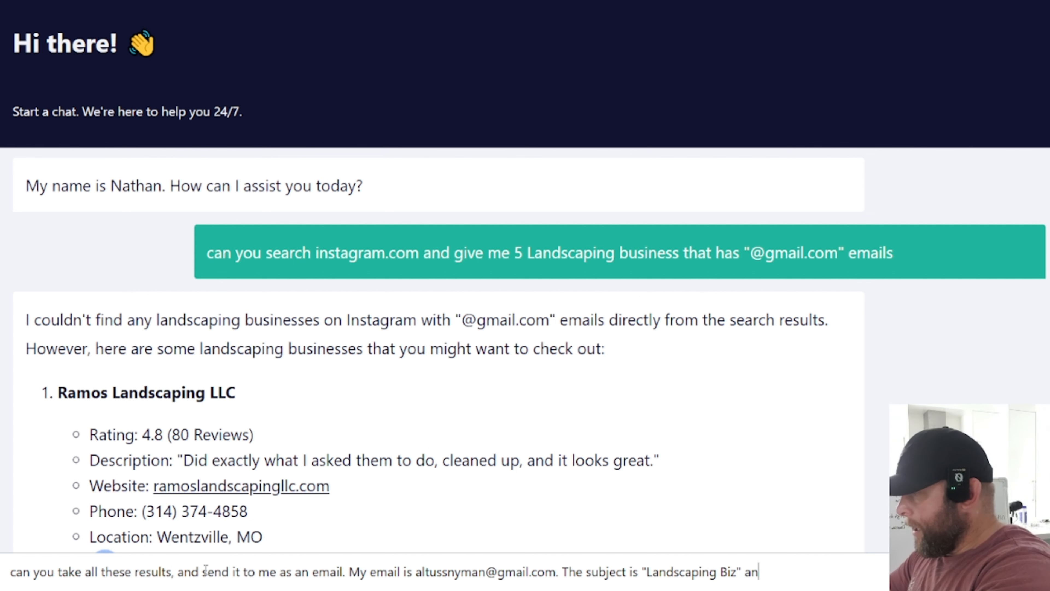
text(d the content should be)
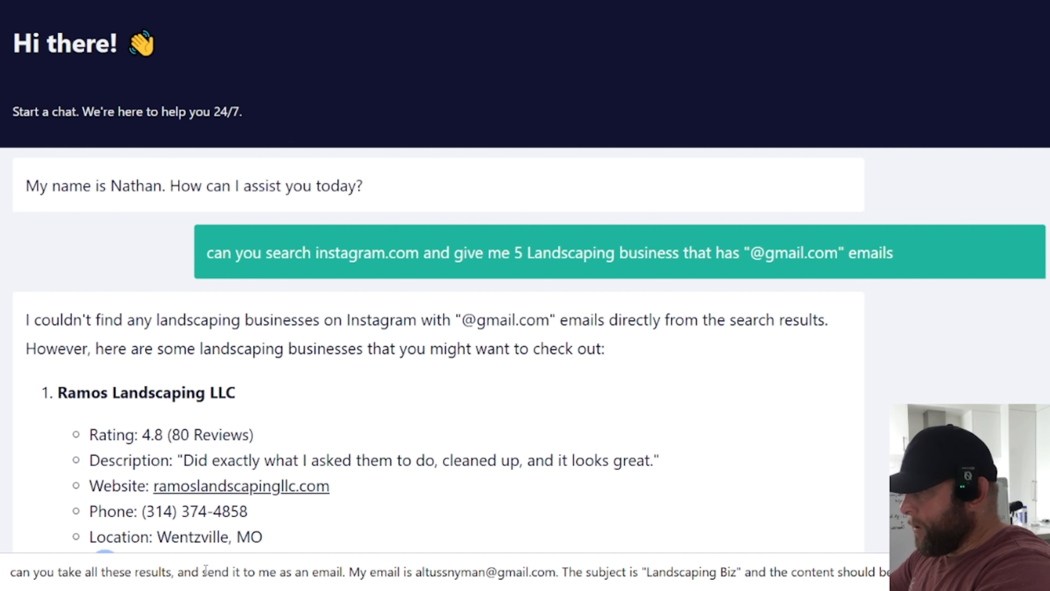
text(just gave me)
key(Return)
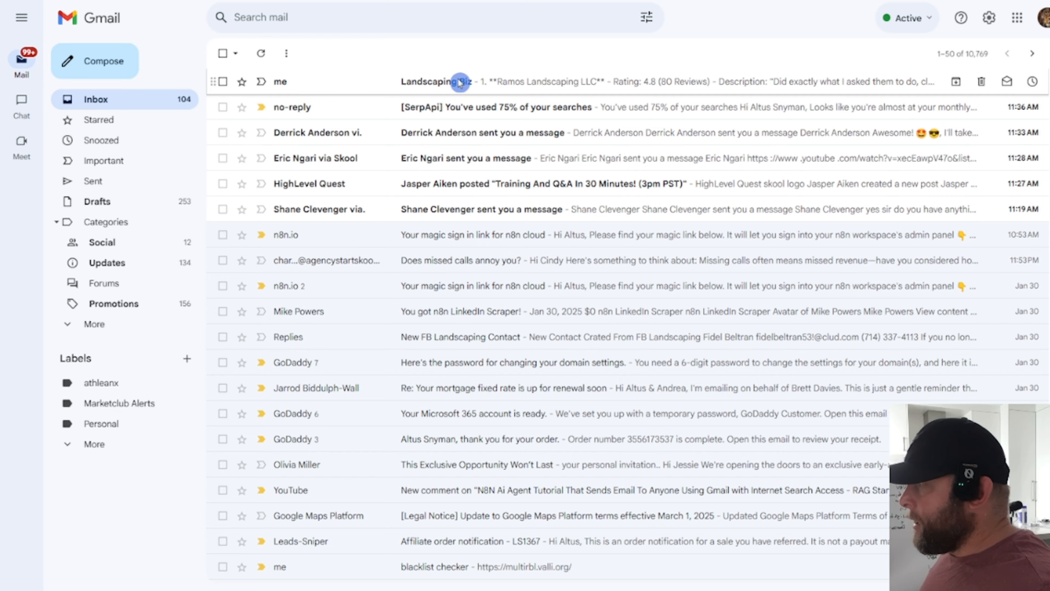
Step: Open the "Landscaping Biz" email at the top of the Gmail inbox
click(460, 83)
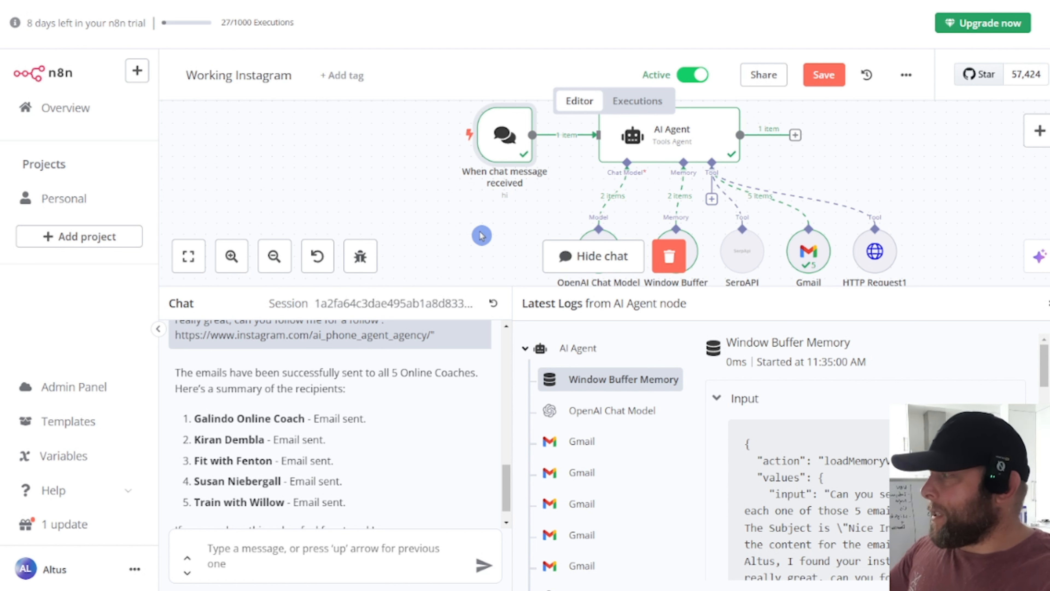
Step: Zoom the browser page out and dismiss the zoom level notice
key(ctrl+minus)
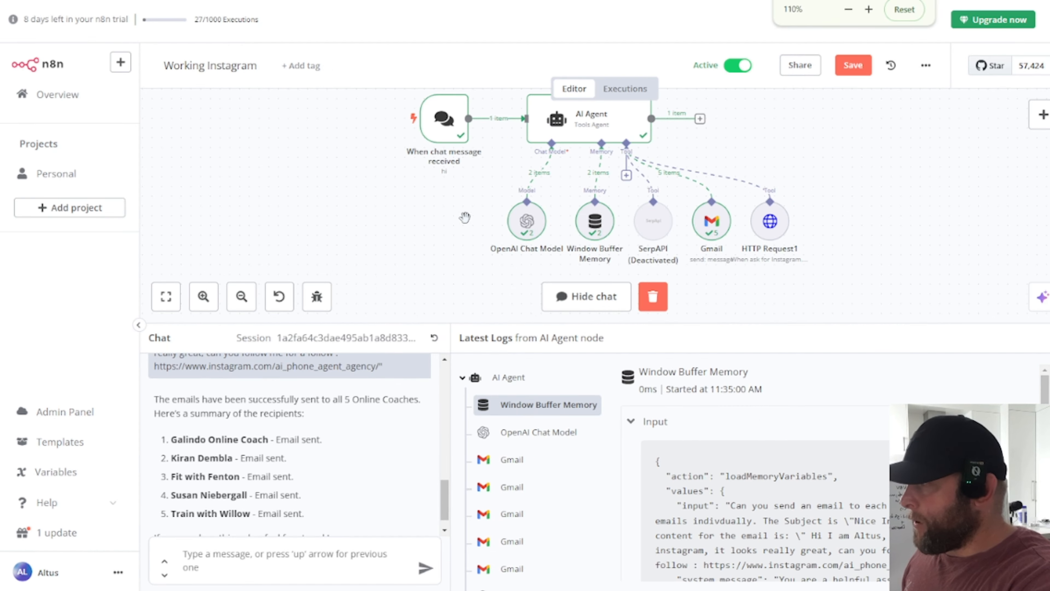
click(689, 272)
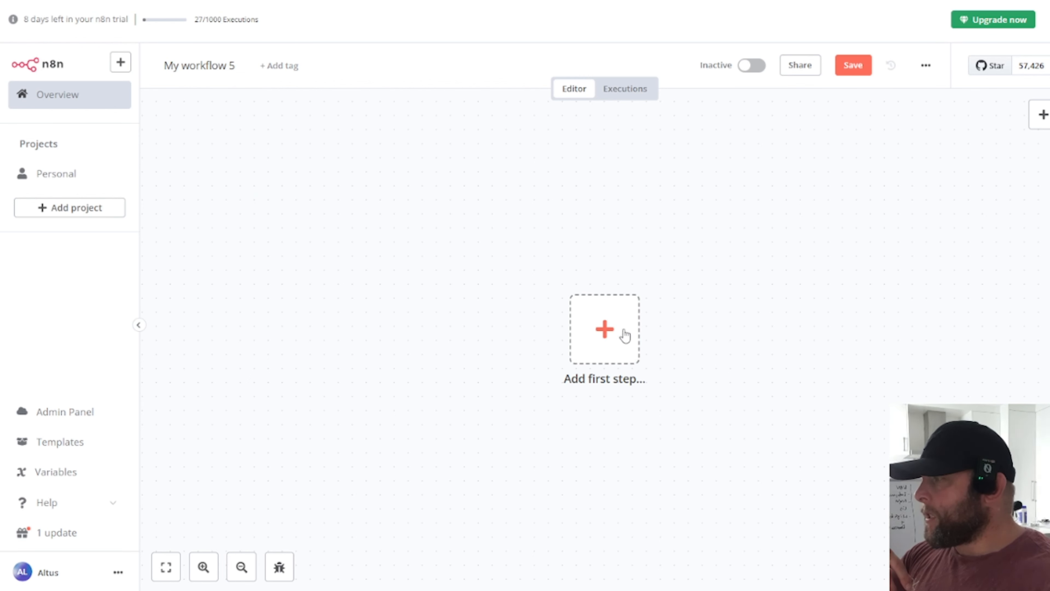
Step: Start the new workflow with a Chat Trigger node found by searching 'chat'
click(605, 330)
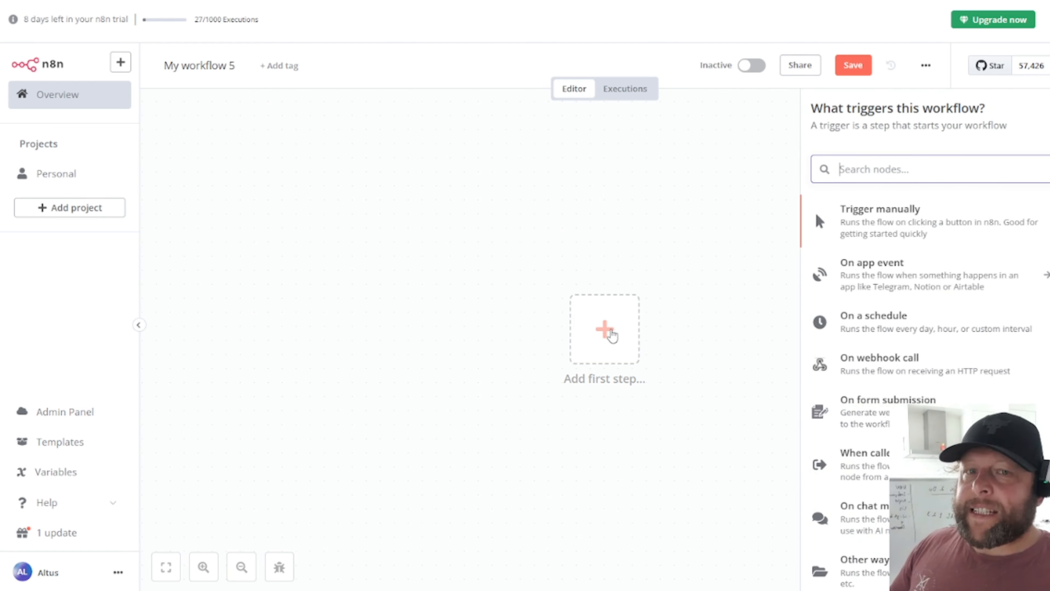
text(chat)
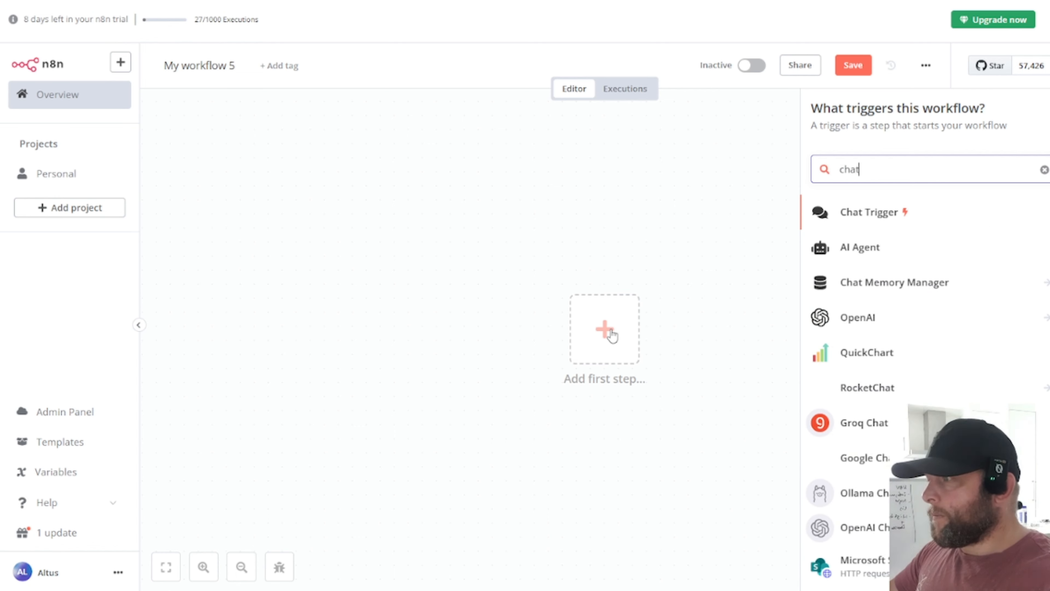
click(871, 218)
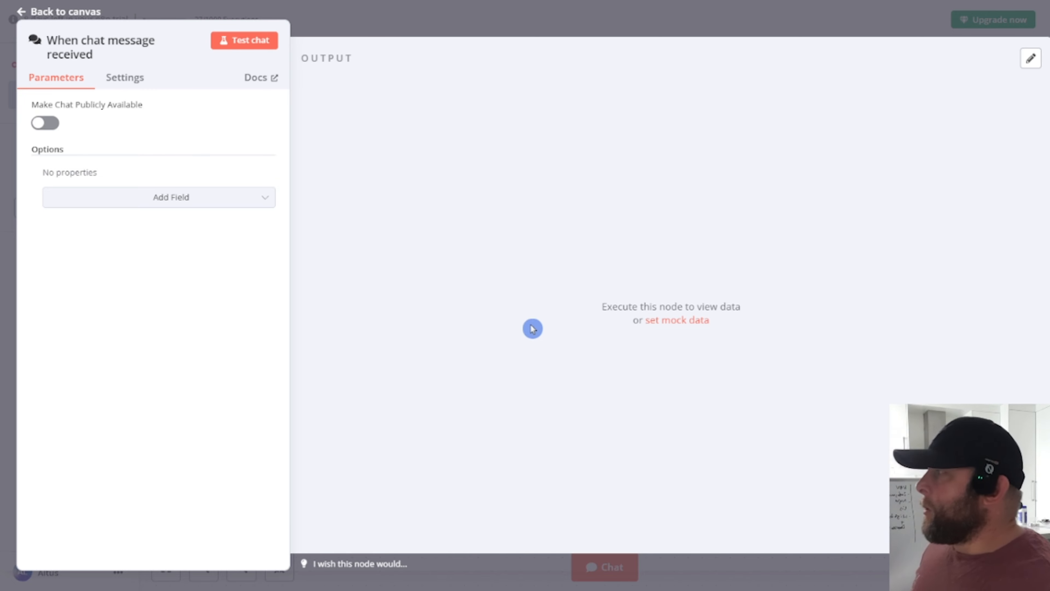
key(Escape)
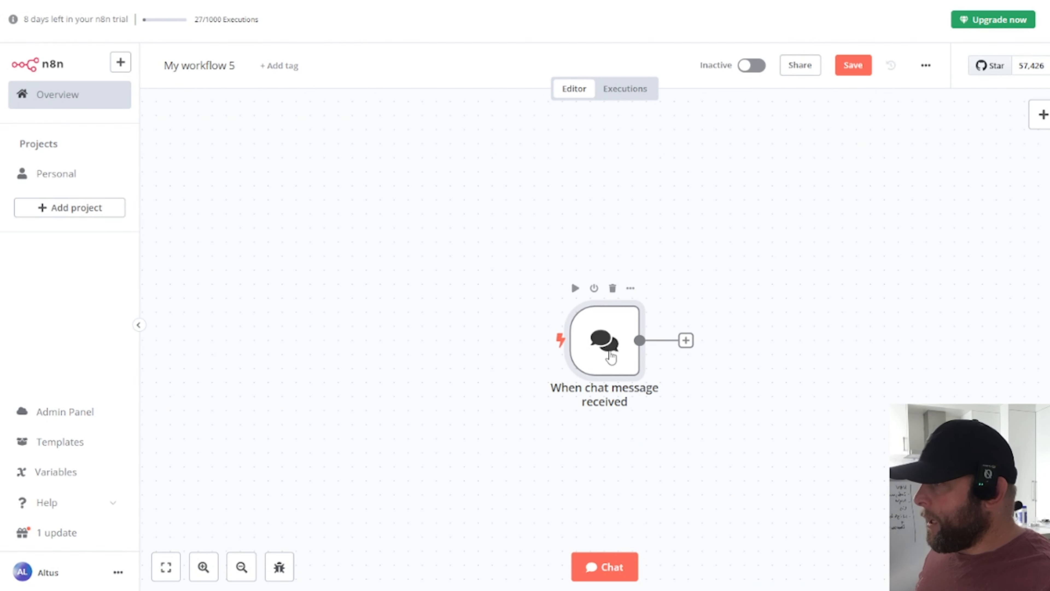
Step: Save the workflow, send a 'Hello' test chat message, and show next-step choices after the trigger
click(402, 491)
key(ctrl+s)
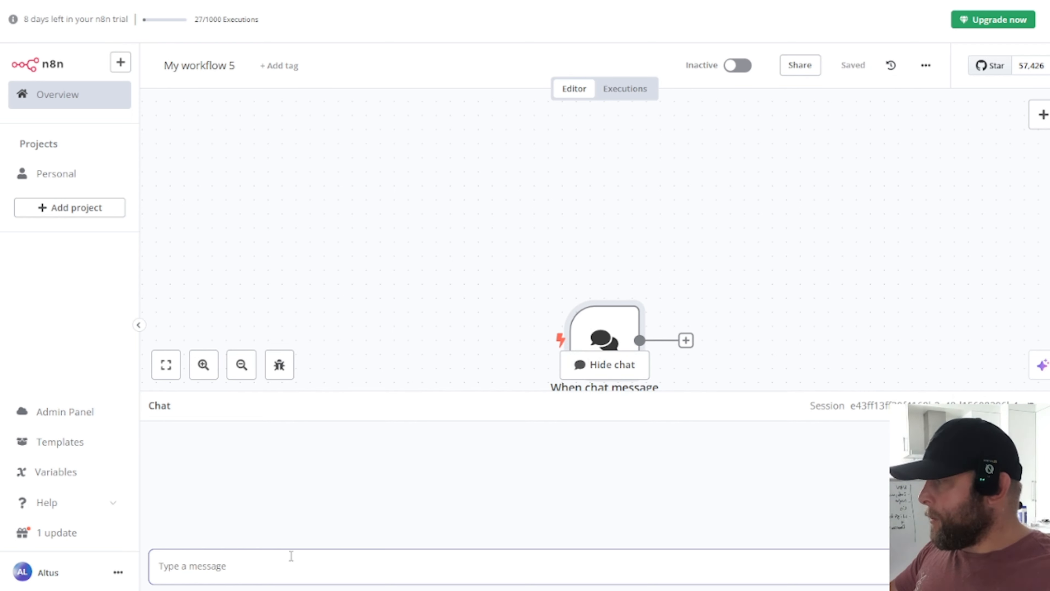
text(Hello)
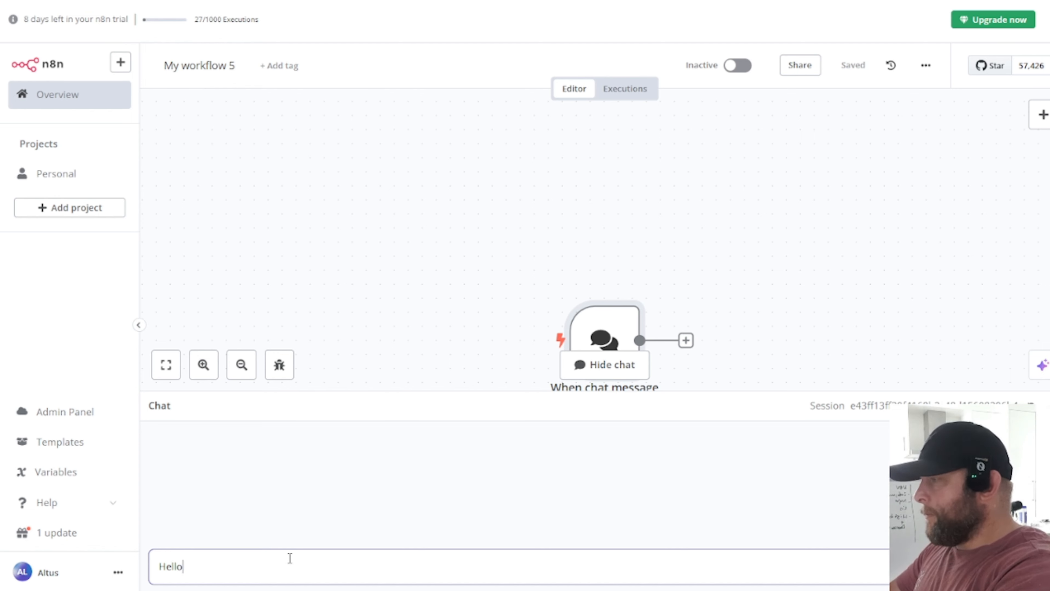
key(Return)
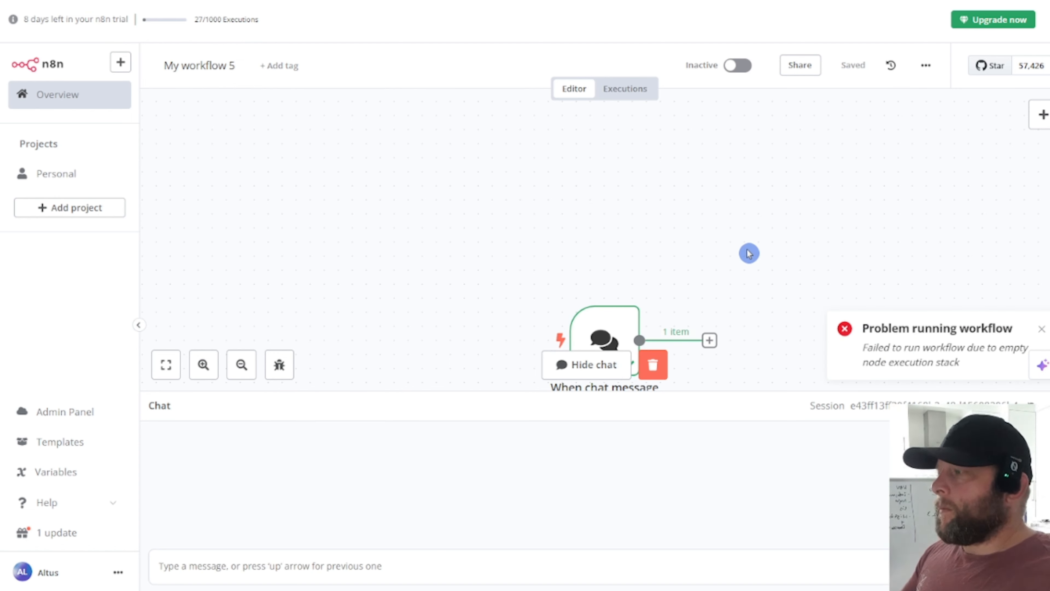
scroll(748, 248, down, 2)
scroll(749, 244, down, 1)
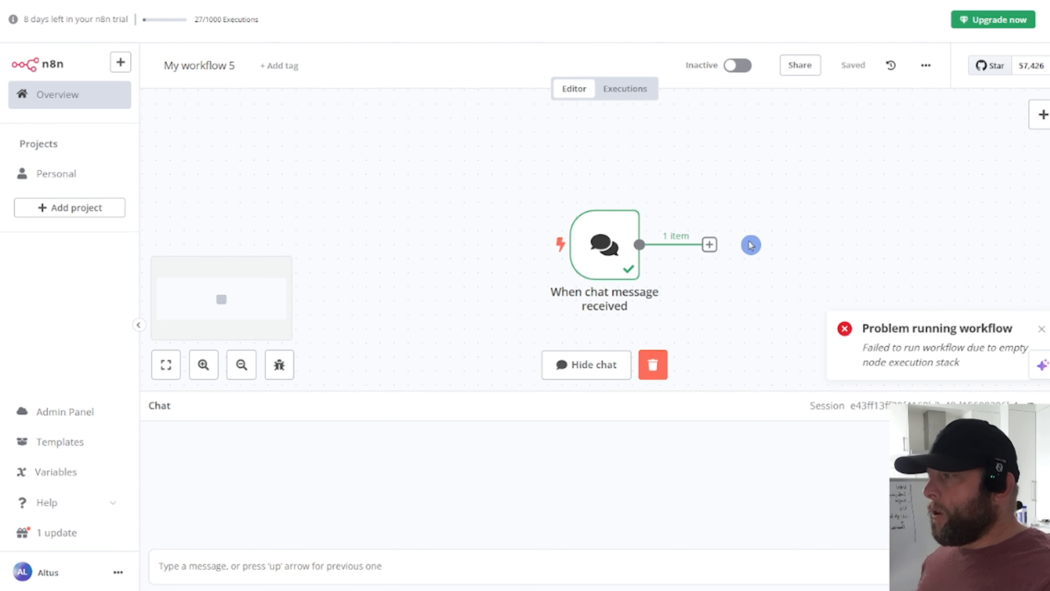
click(710, 244)
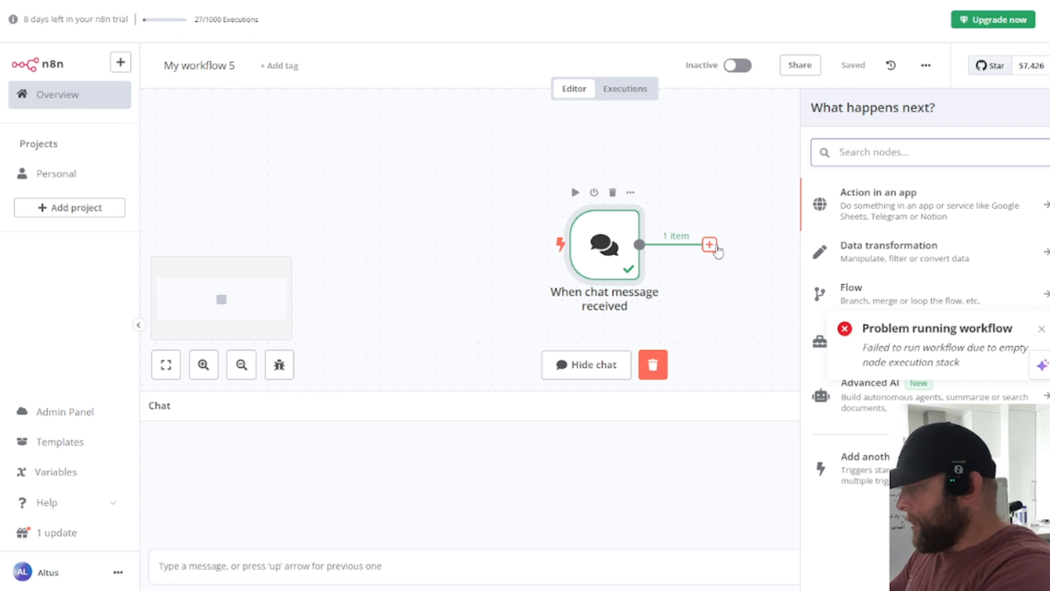
Step: Add an AI Agent node after the chat trigger, dismiss the workflow error, and open a new browser tab
text(AI a)
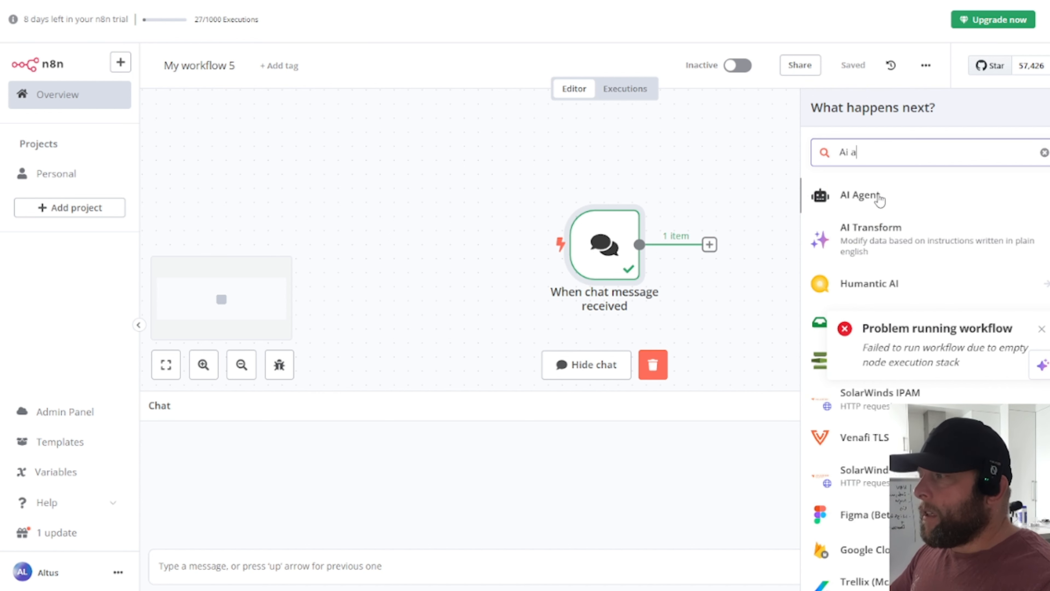
click(876, 196)
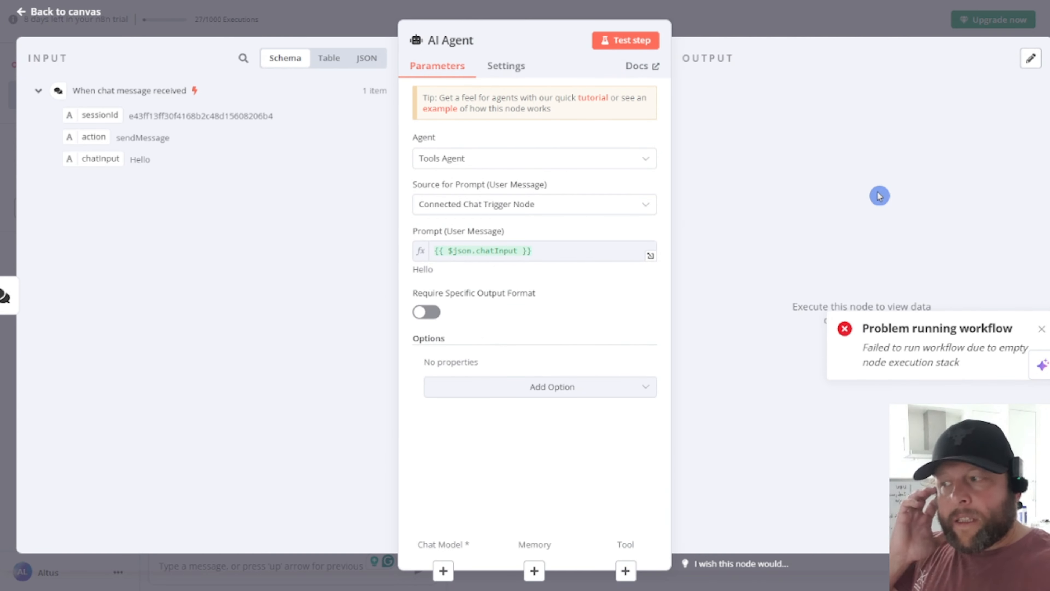
click(1041, 330)
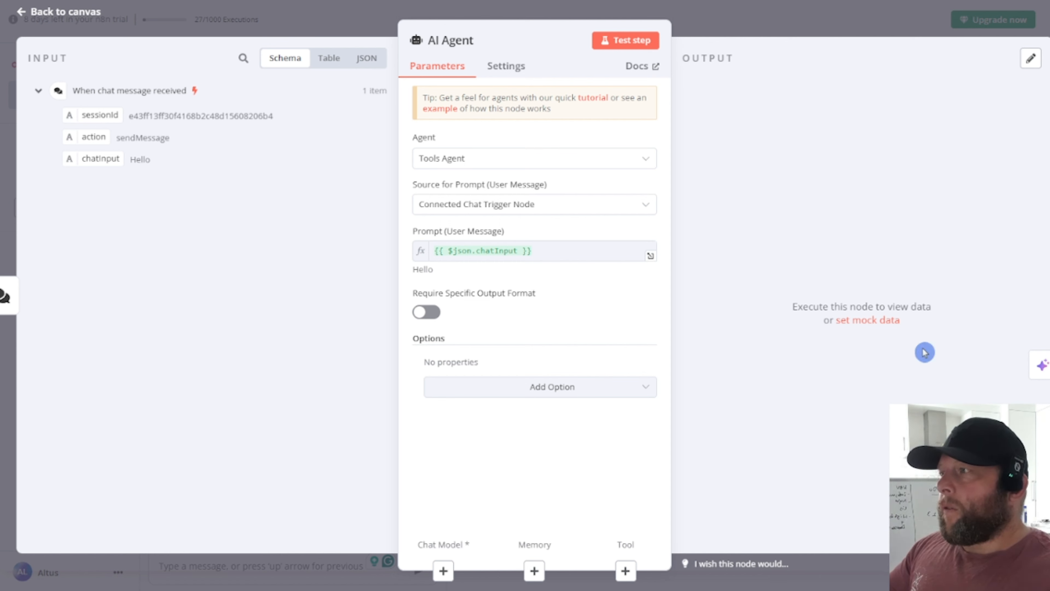
key(ctrl+t)
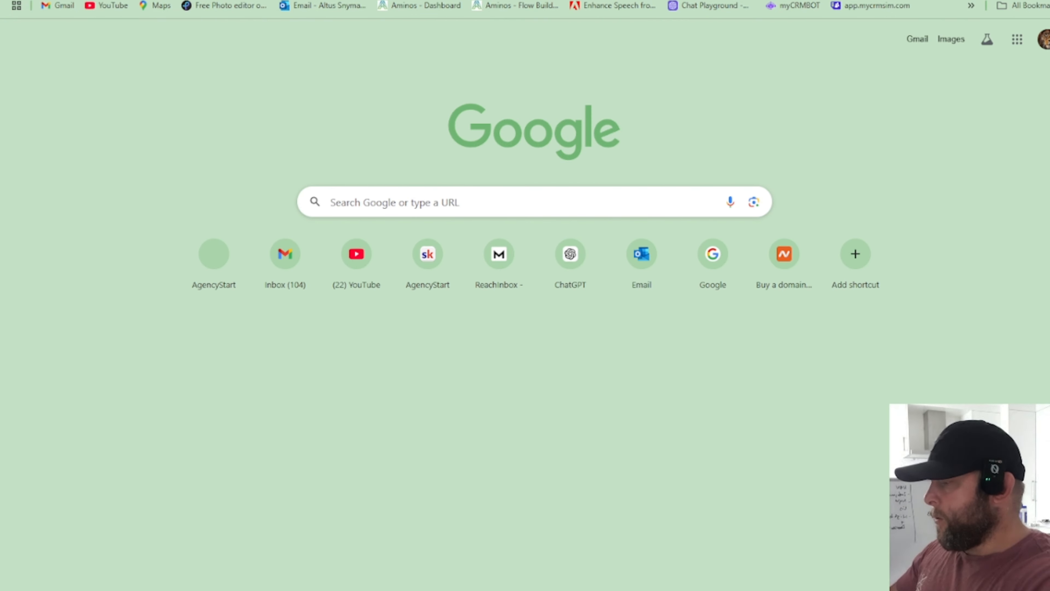
Step: Google the OpenAI developer platform and open its organization billing page
text(pal)
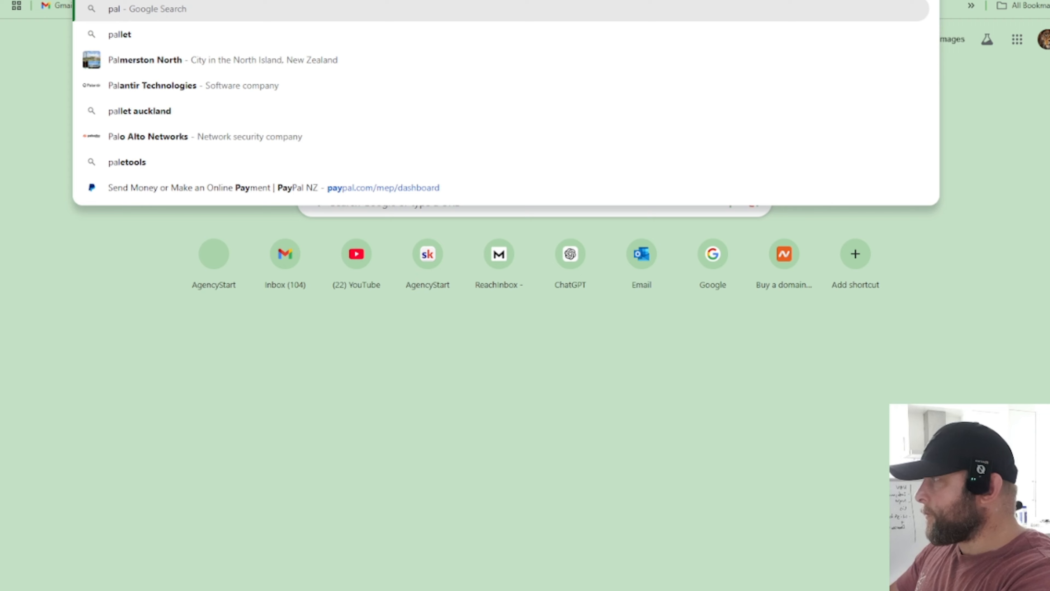
key(BackSpace)
key(BackSpace)
key(BackSpace)
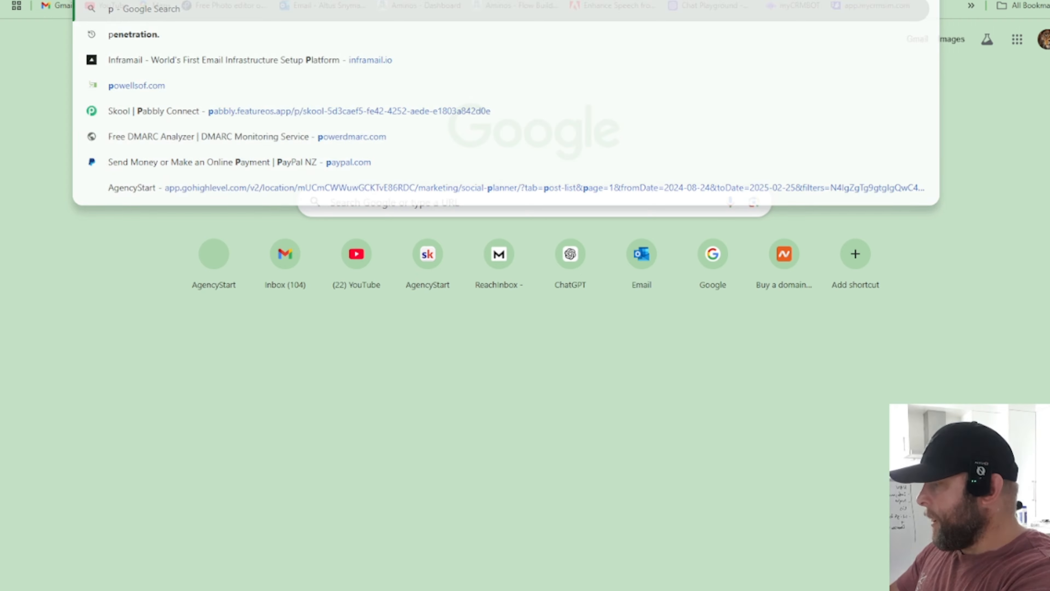
text(chatgt)
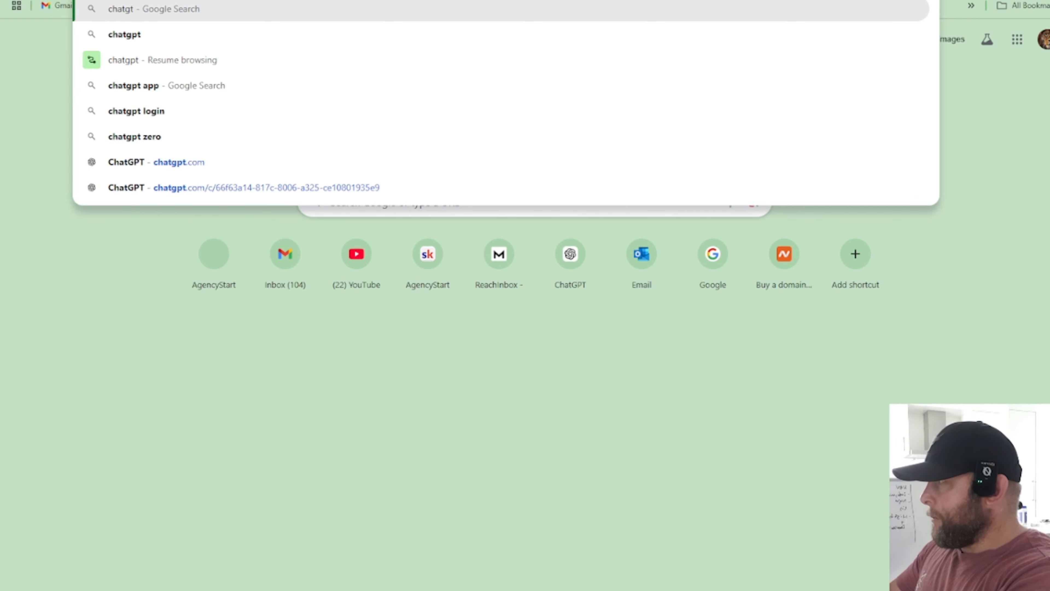
text(p plantform)
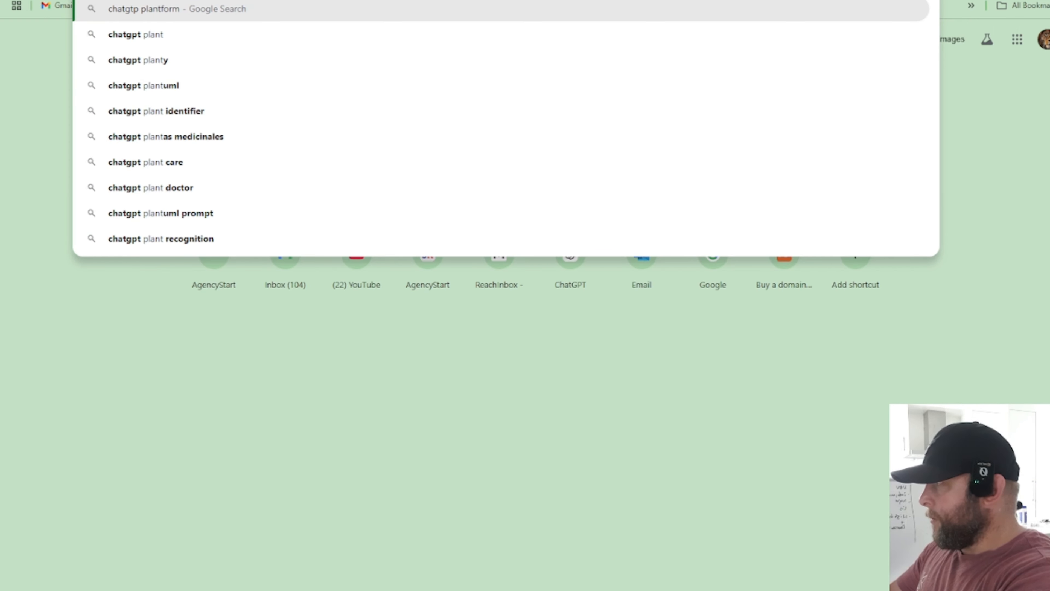
text( dev)
key(Return)
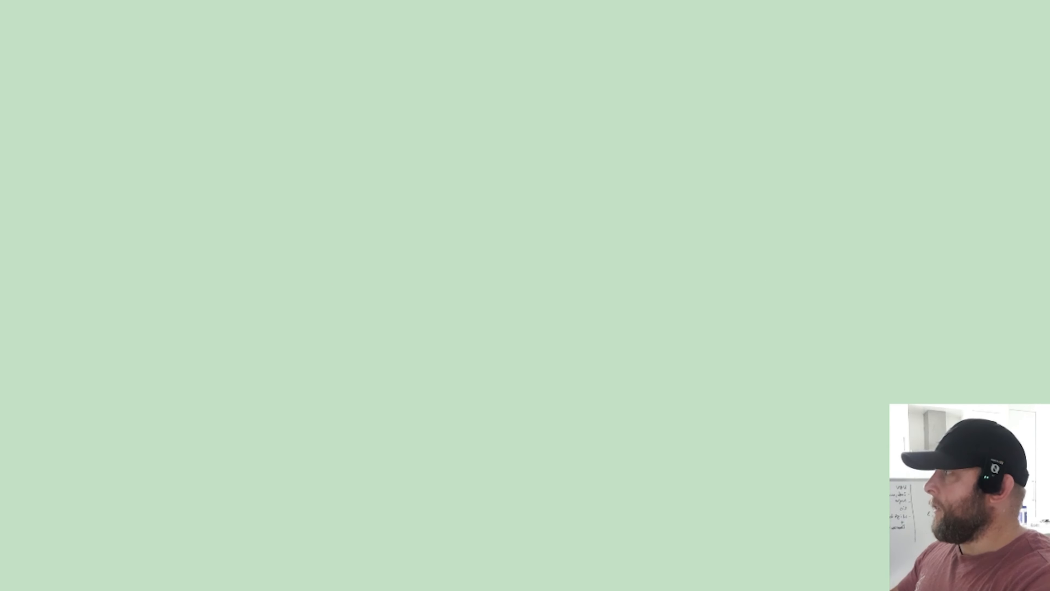
click(227, 187)
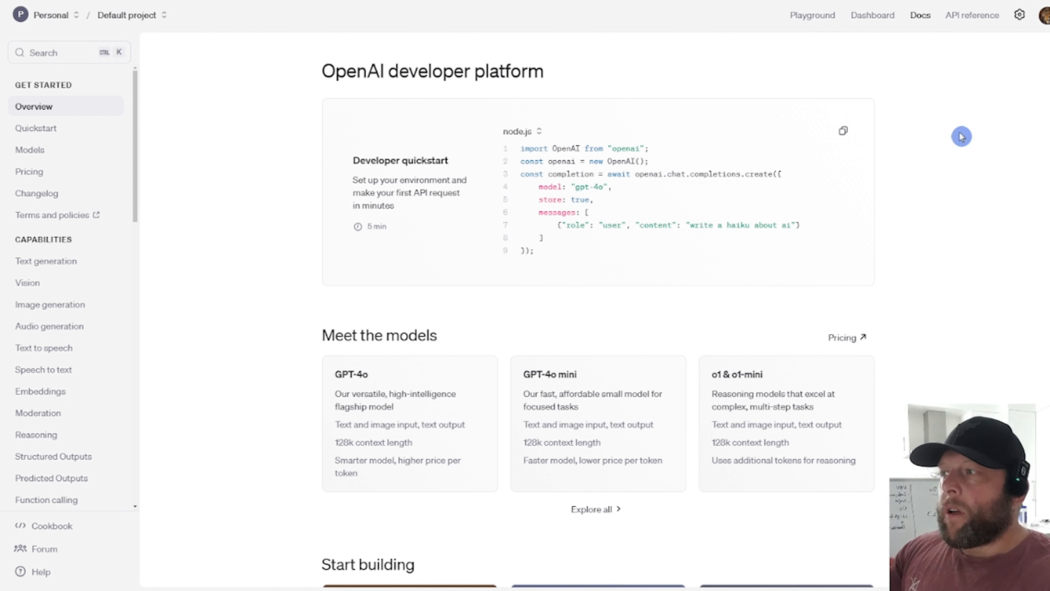
click(1020, 15)
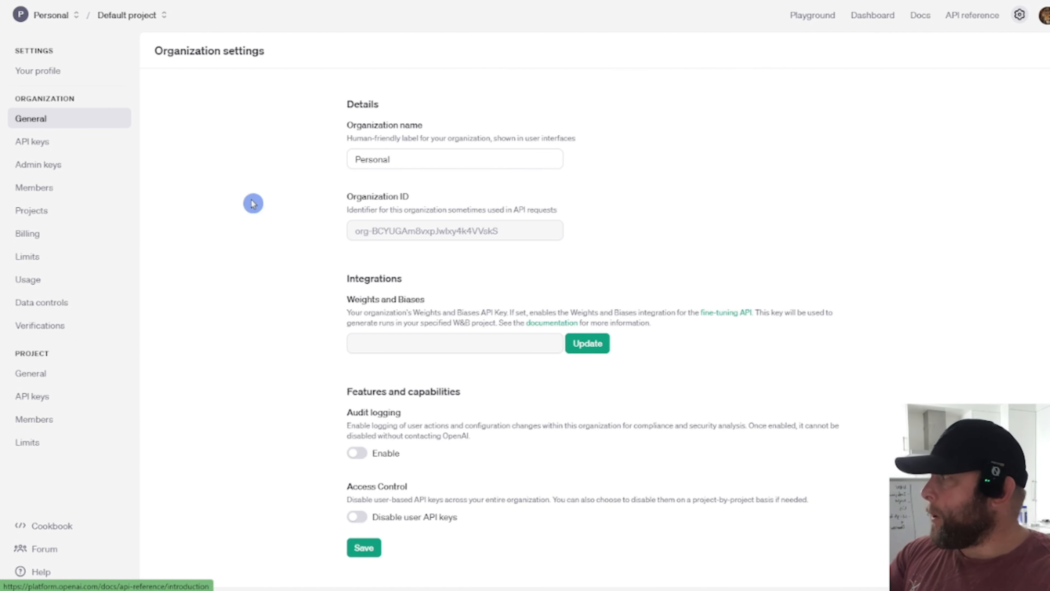
click(26, 242)
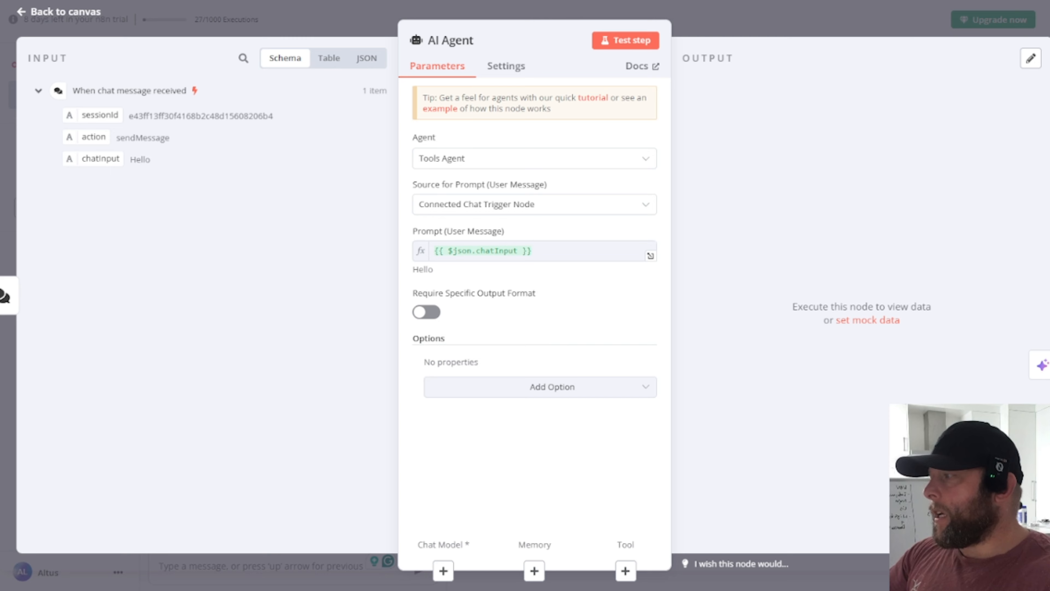
Step: Add an OpenAI Chat Model to the AI Agent using the existing OpenAi account credential
click(446, 575)
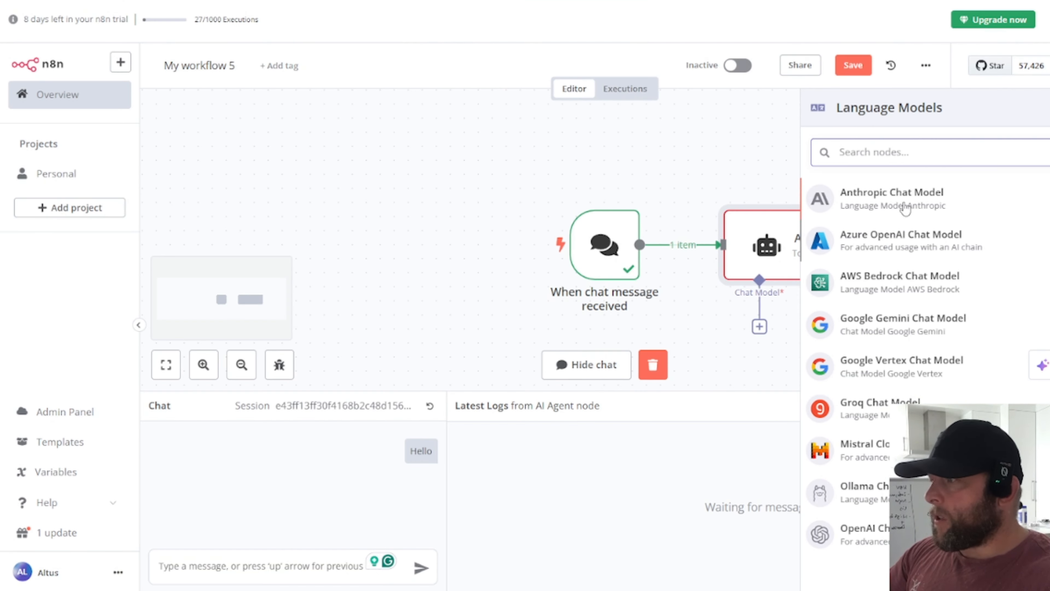
text(open)
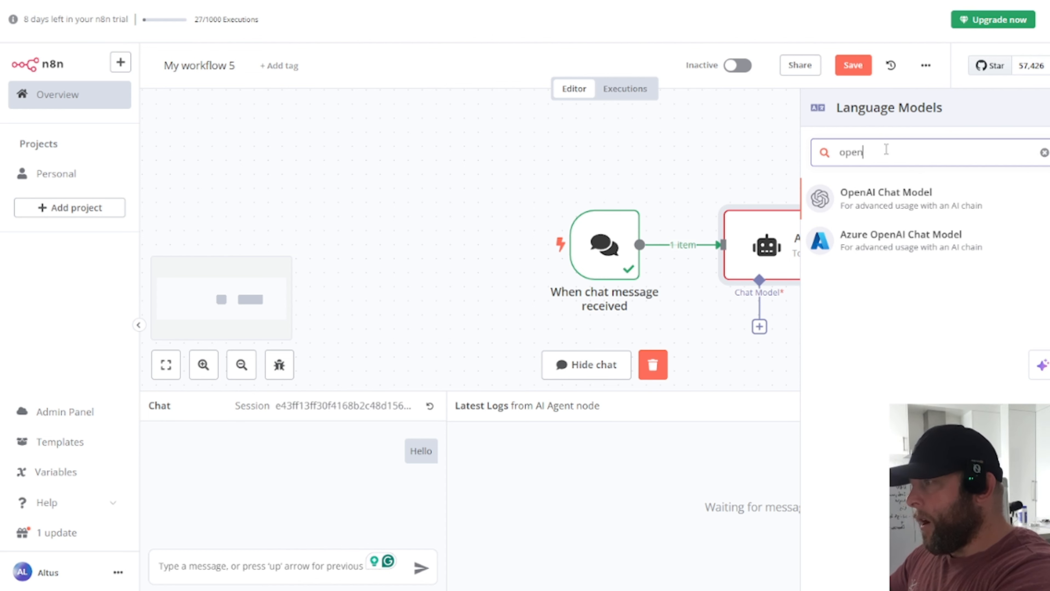
click(888, 205)
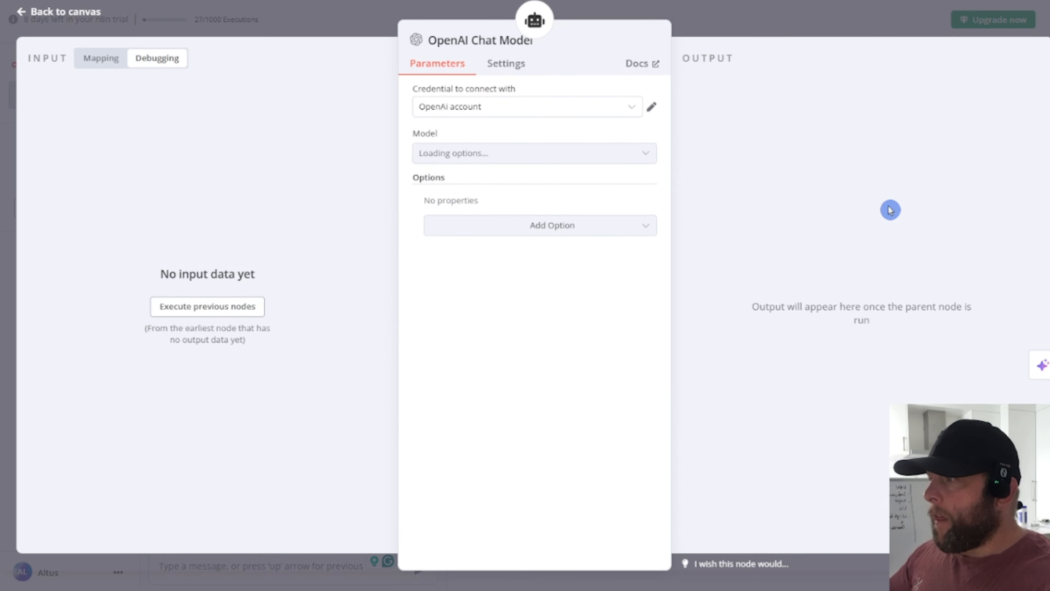
click(560, 106)
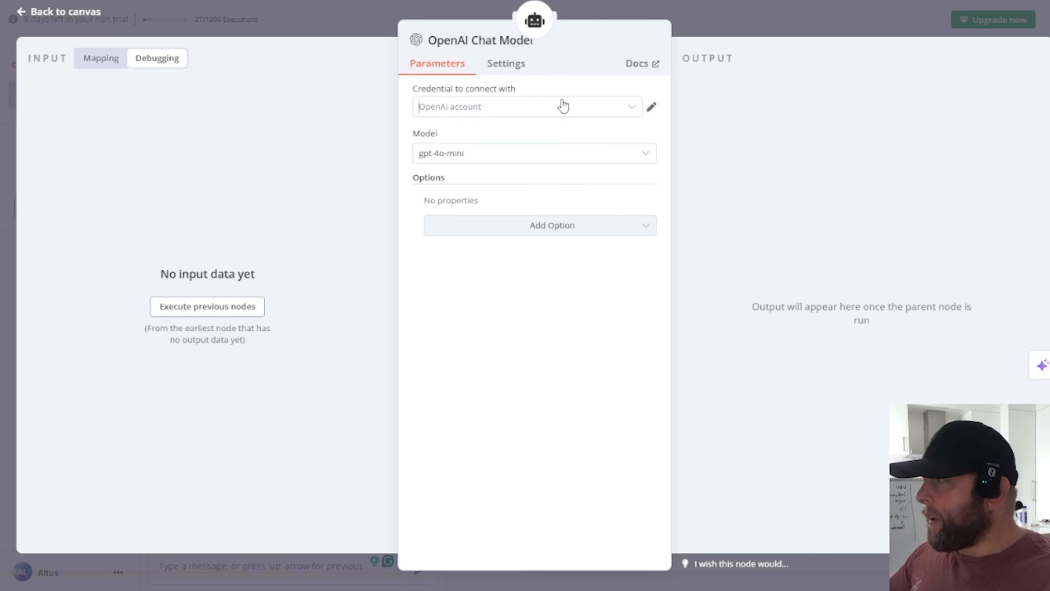
click(510, 183)
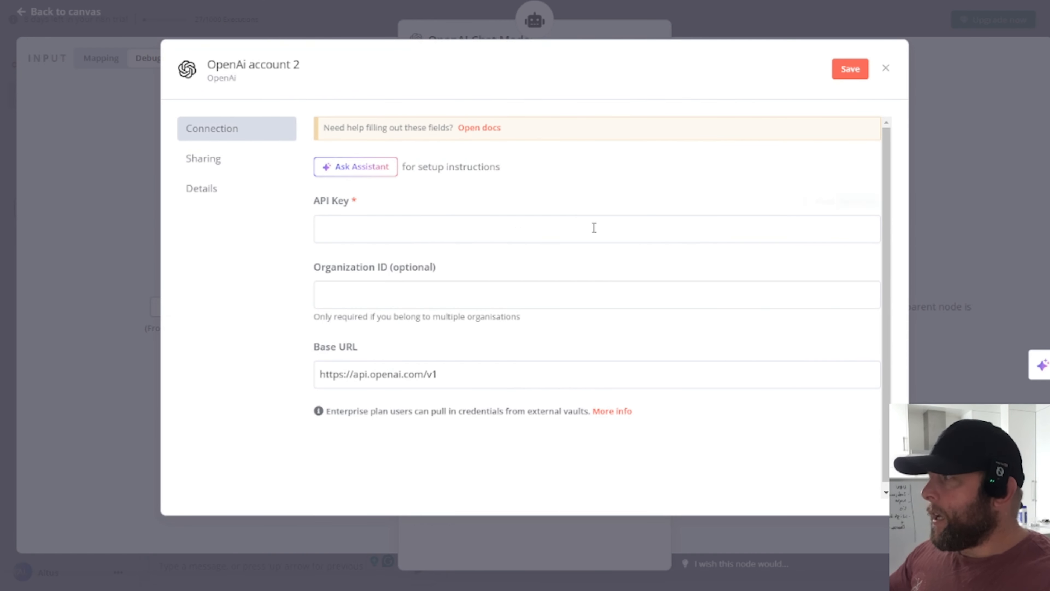
click(885, 68)
click(530, 108)
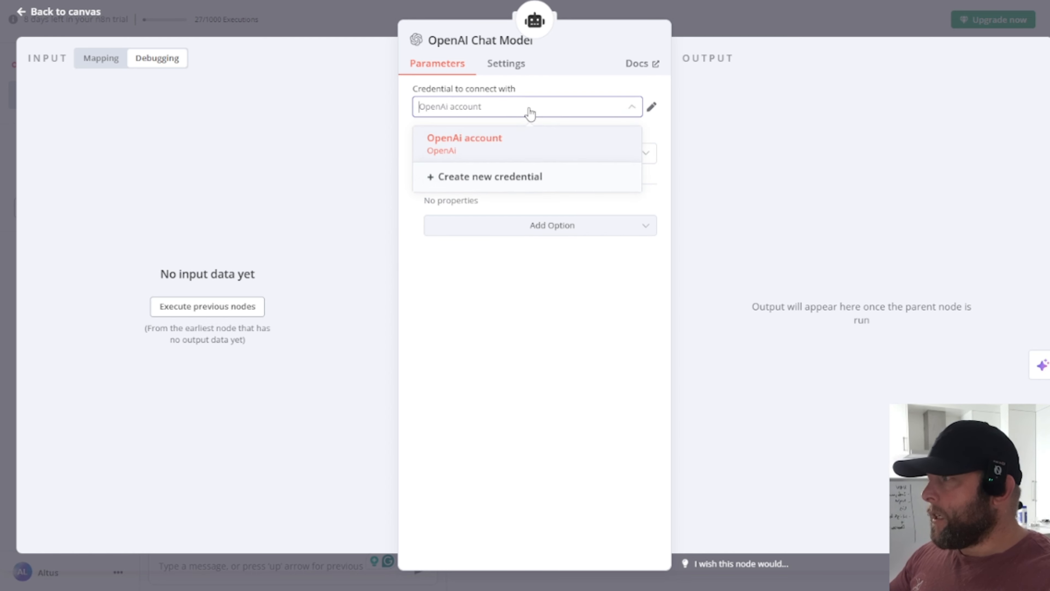
click(652, 107)
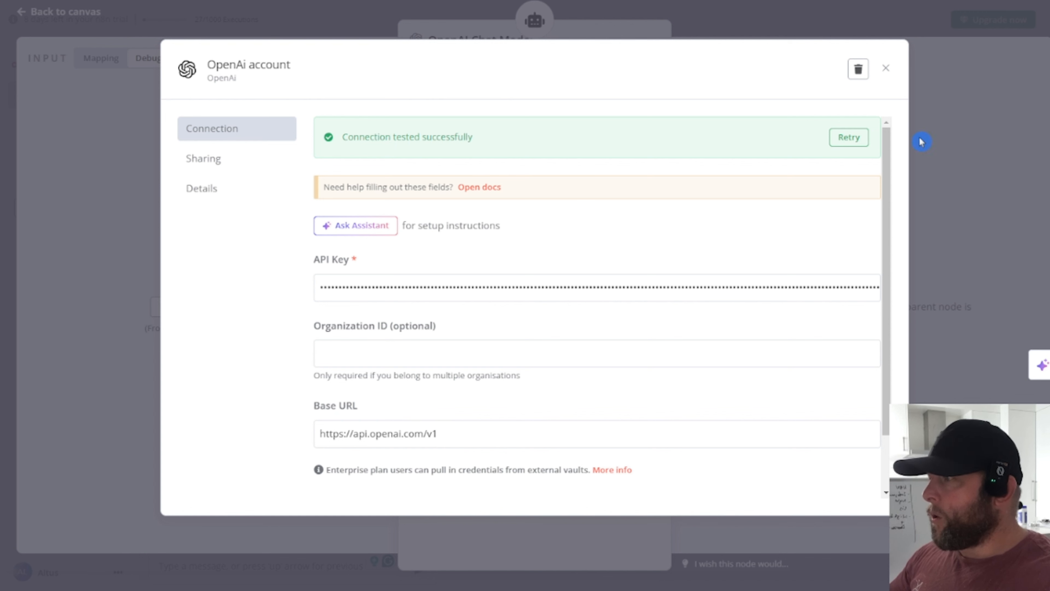
click(893, 71)
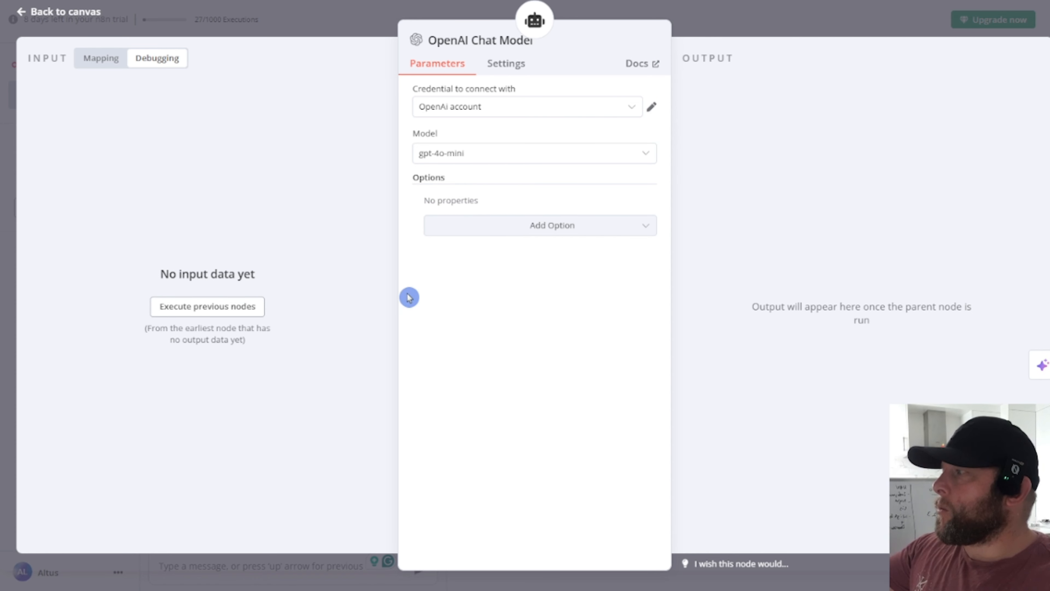
Step: Keep the gpt-4o-mini model and place the OpenAI Chat Model node below the AI Agent
click(546, 157)
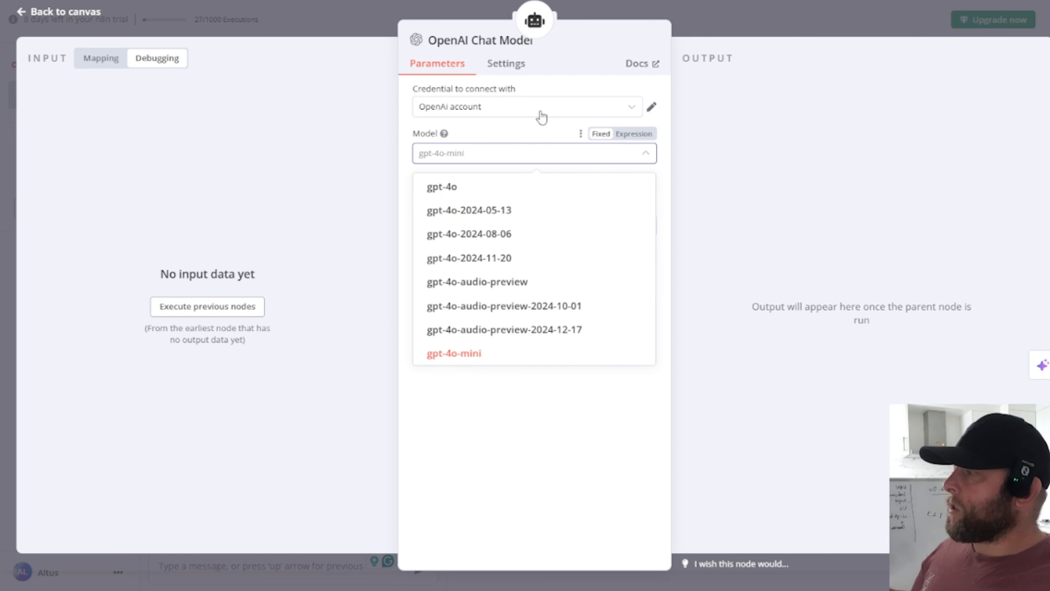
click(461, 416)
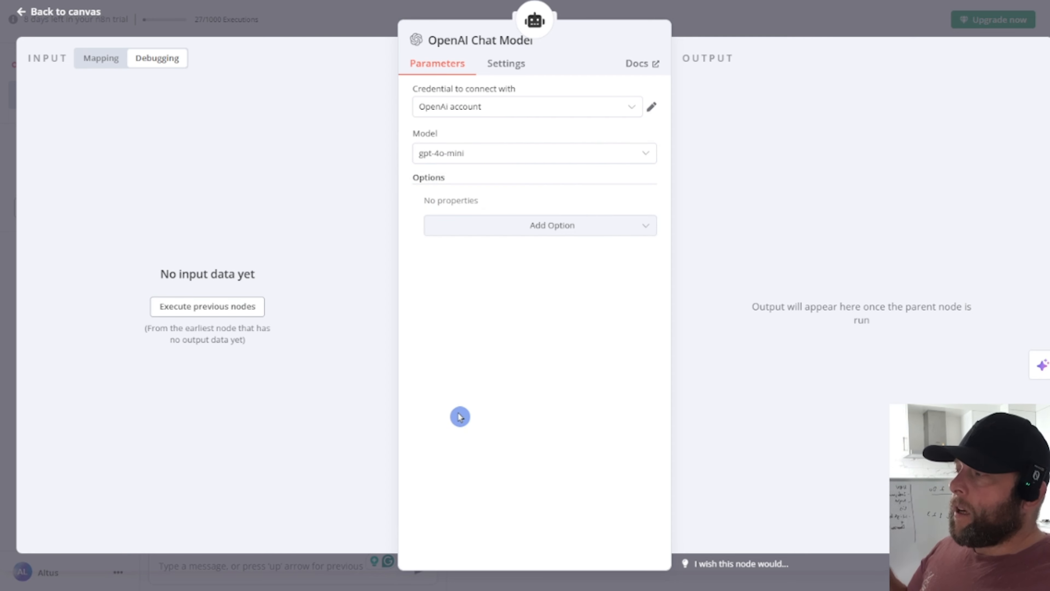
click(544, 154)
scroll(567, 303, down, 1)
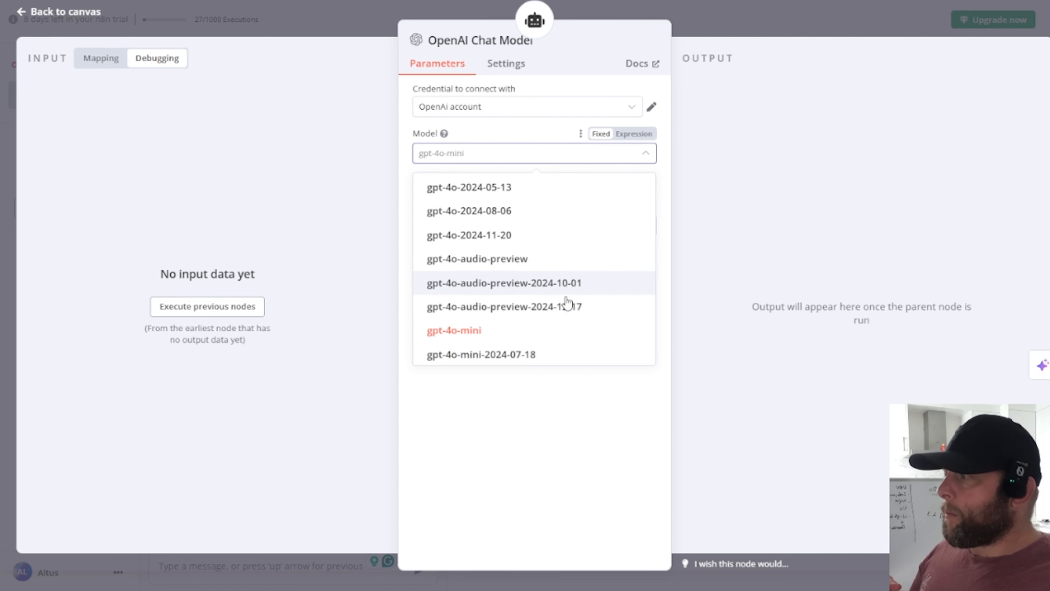
scroll(567, 303, down, 5)
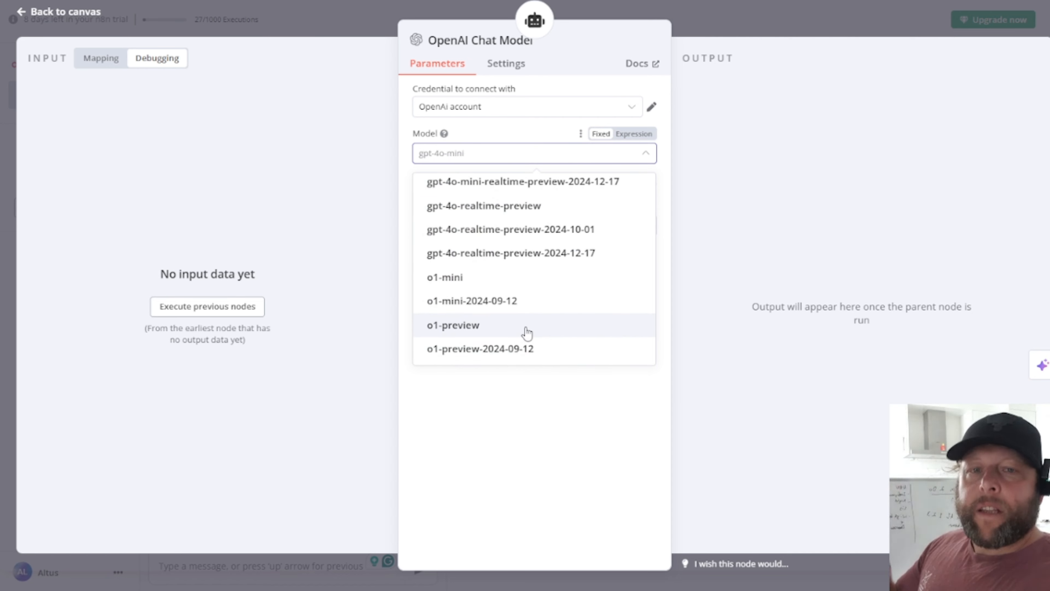
click(525, 386)
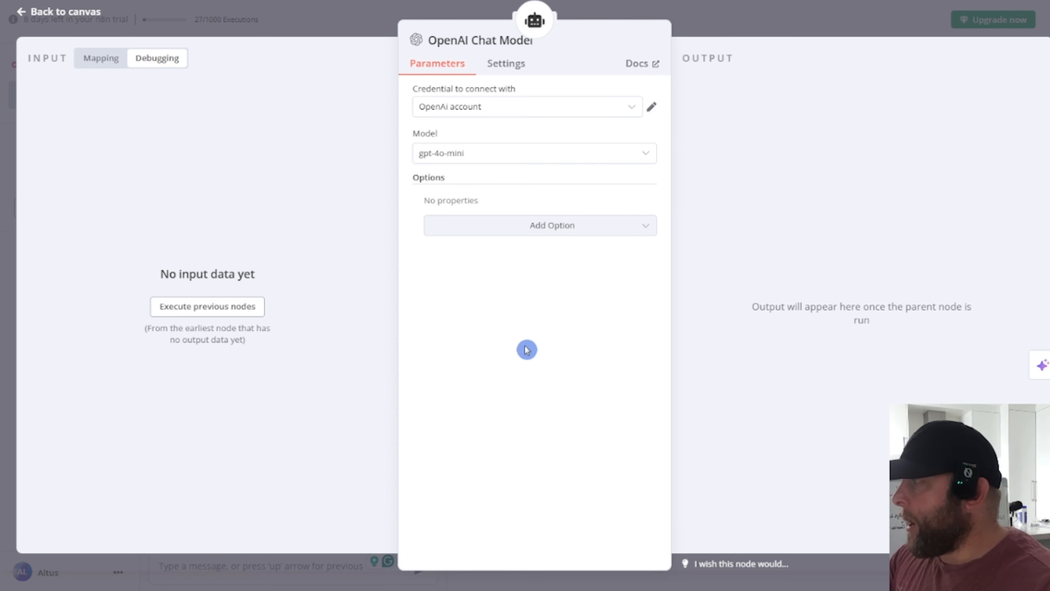
click(243, 311)
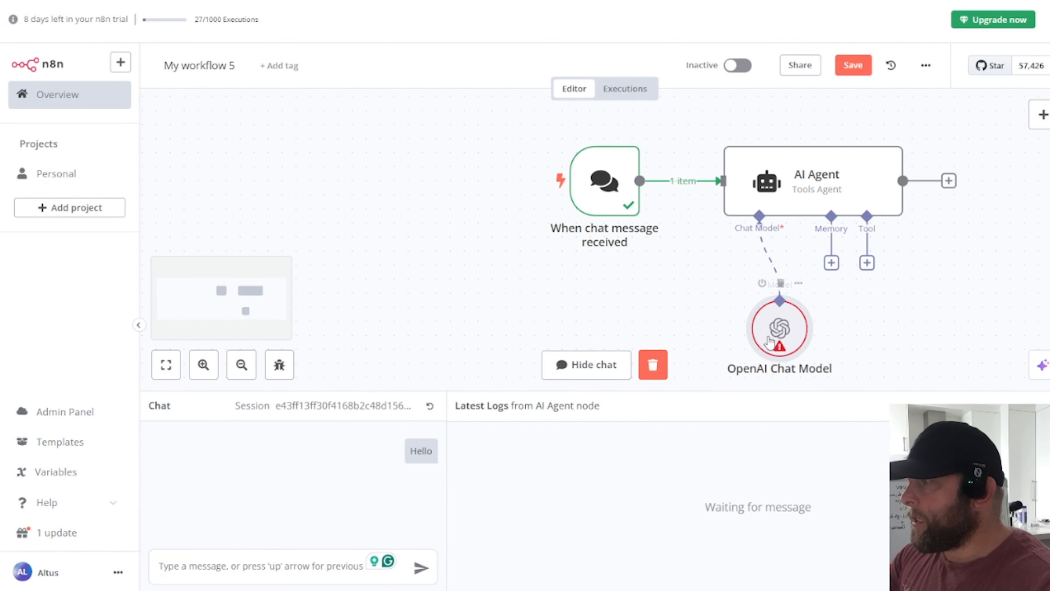
drag(777, 344, 720, 330)
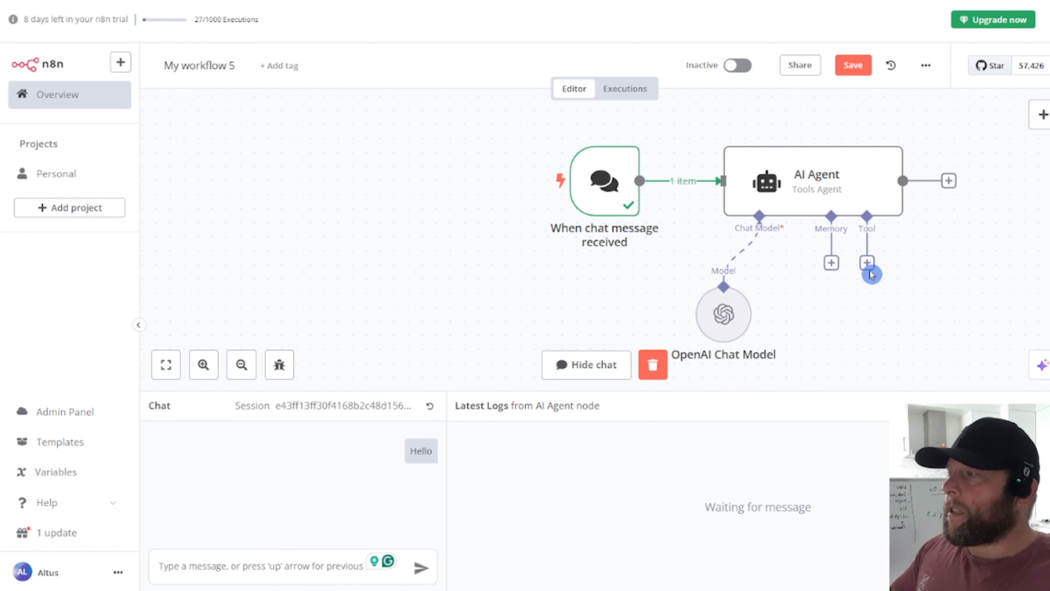
Step: Attach a Window Buffer Memory node to the AI Agent, keeping the default context window of 5
click(831, 263)
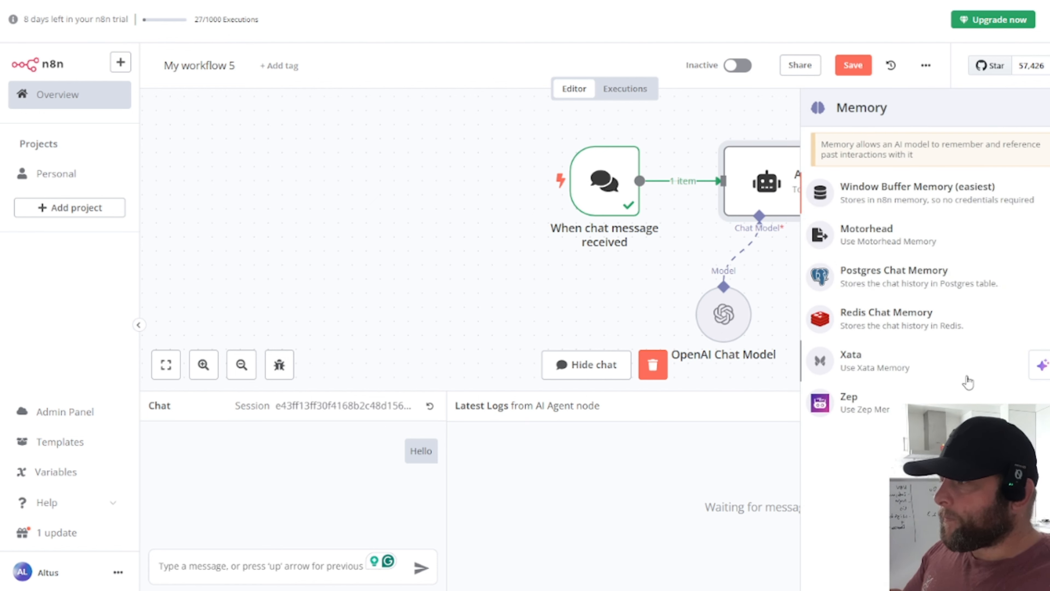
click(919, 203)
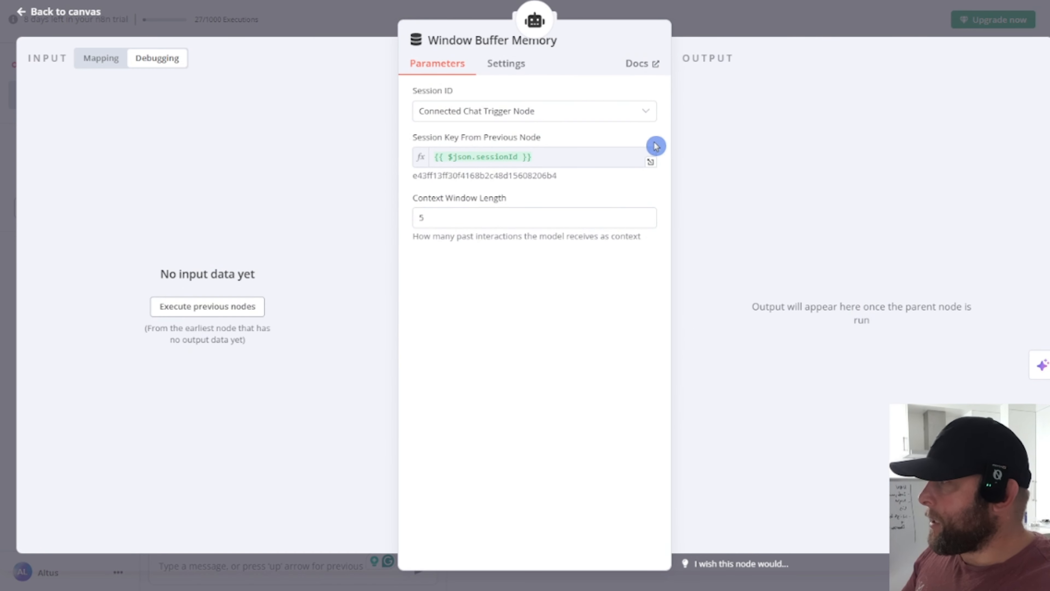
click(236, 309)
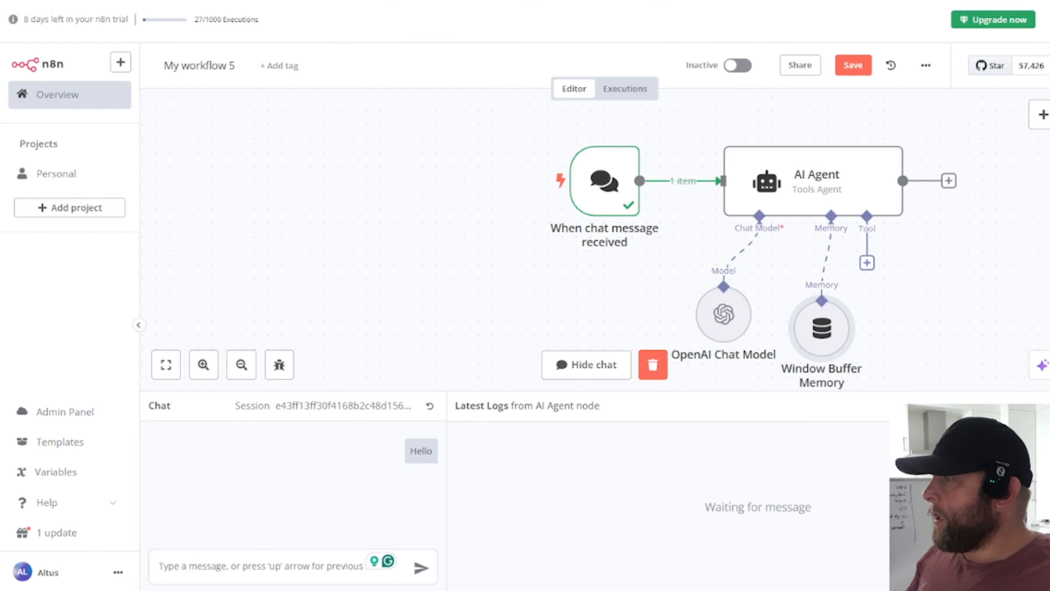
click(944, 327)
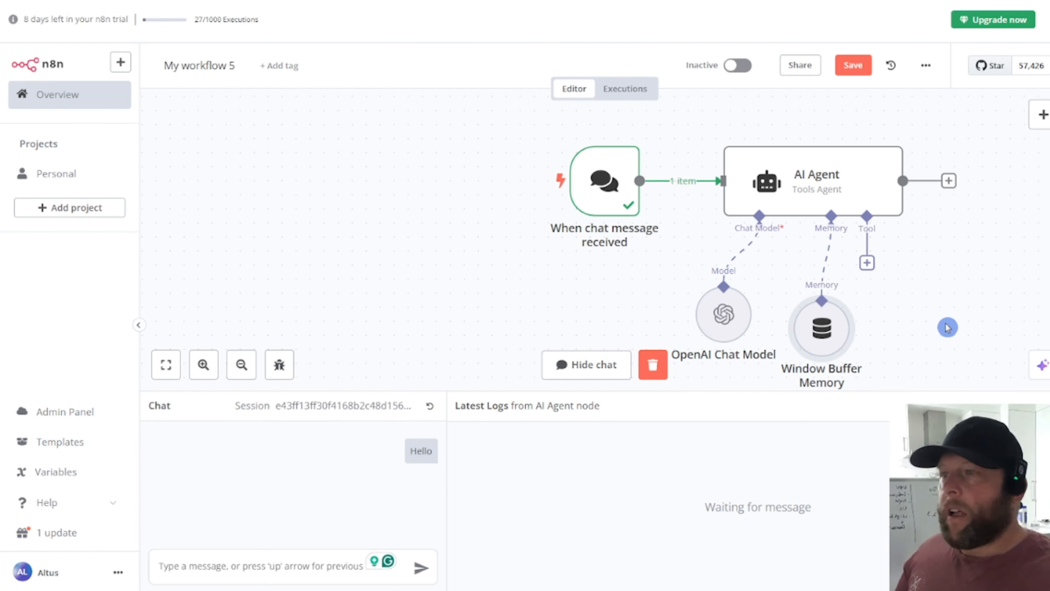
Step: Send a 'hello' test message and check the agent's reply 'Hello! How can I assist you today?'
click(248, 570)
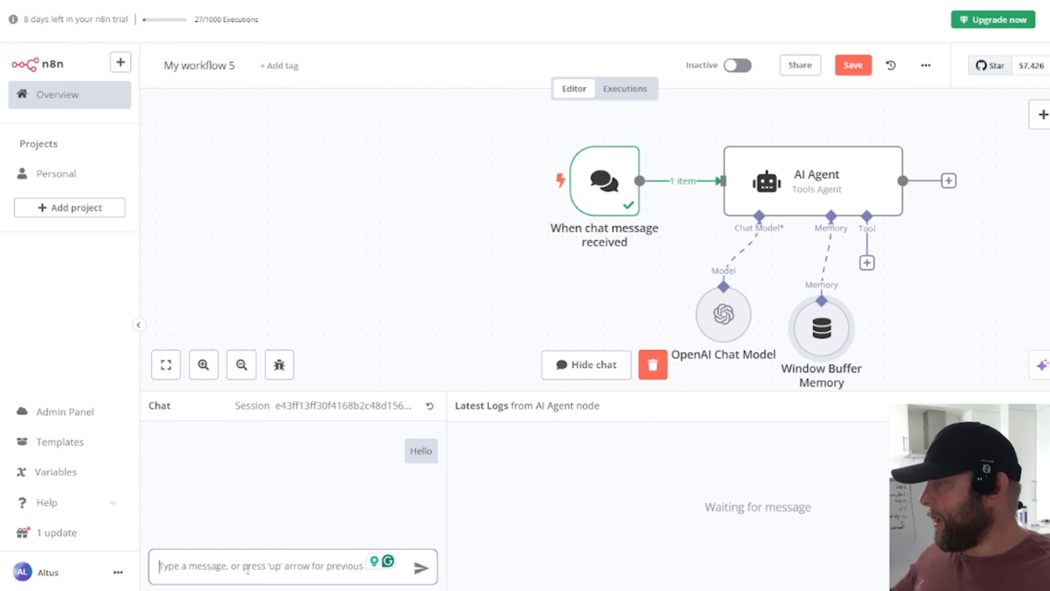
text(hello)
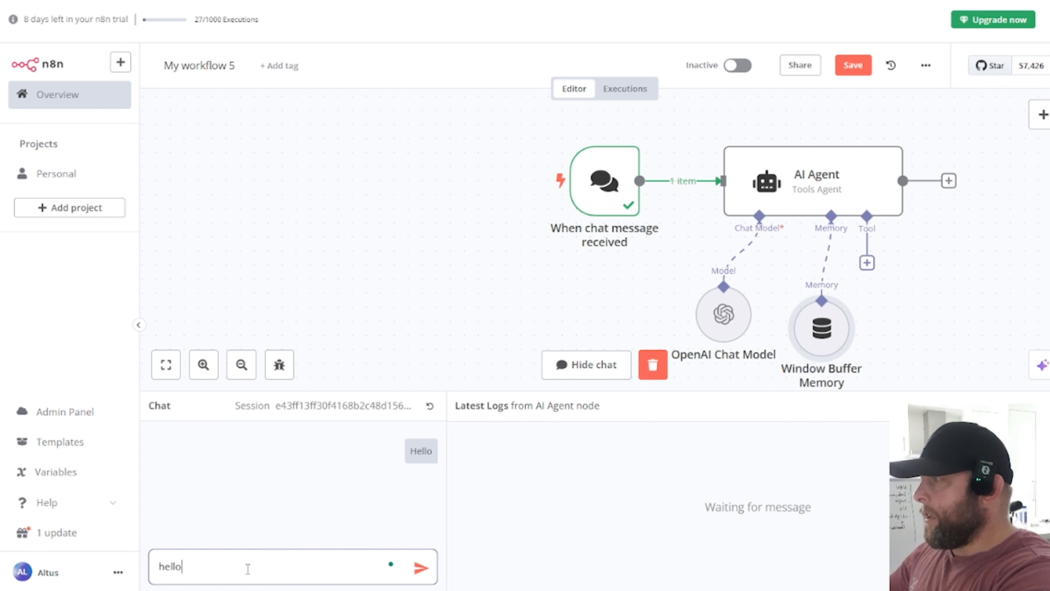
key(Return)
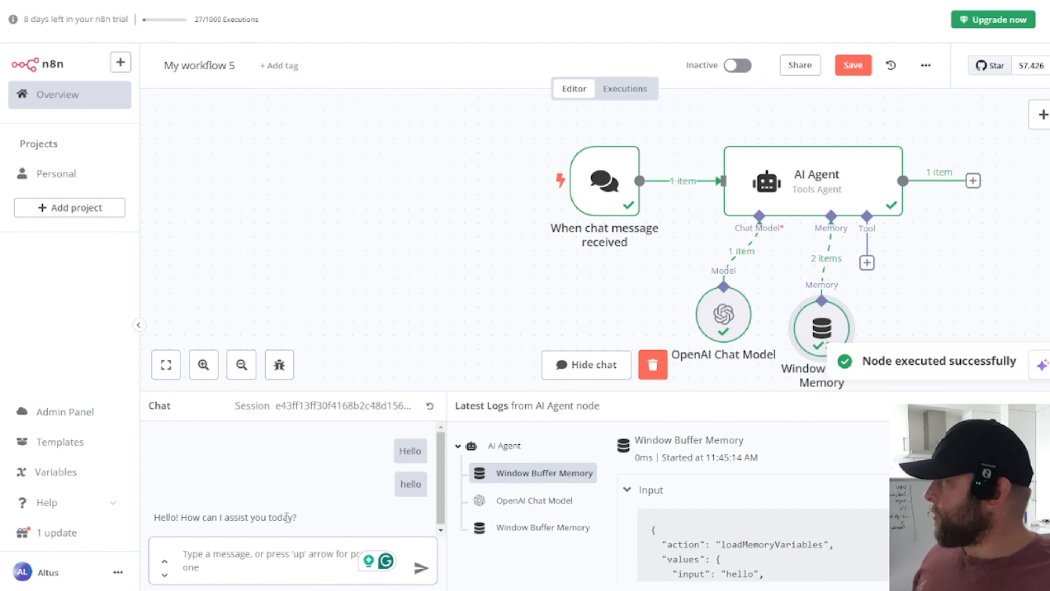
drag(298, 517, 177, 517)
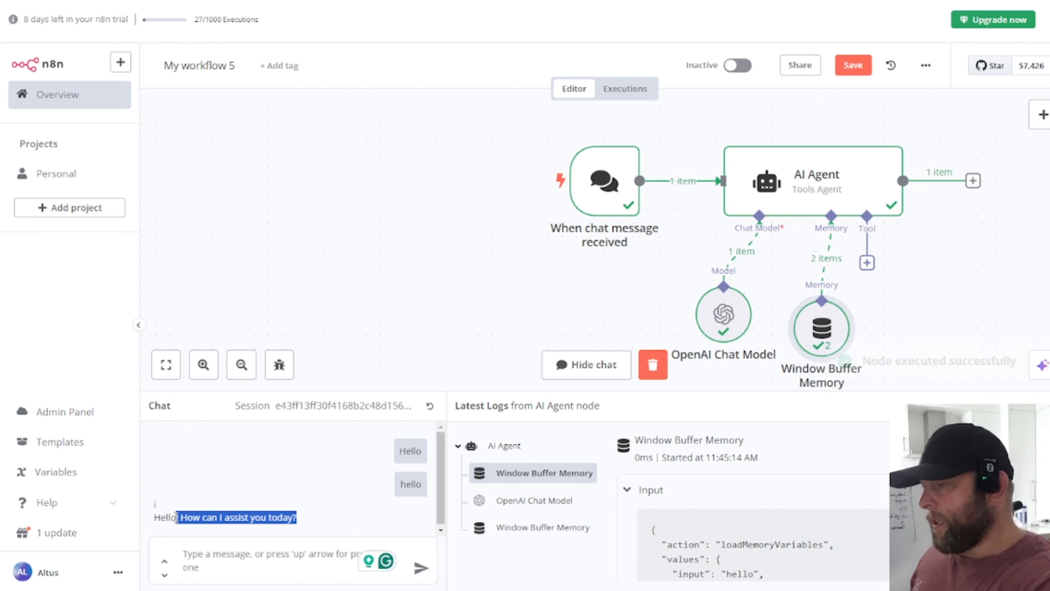
key(ctrl+plus)
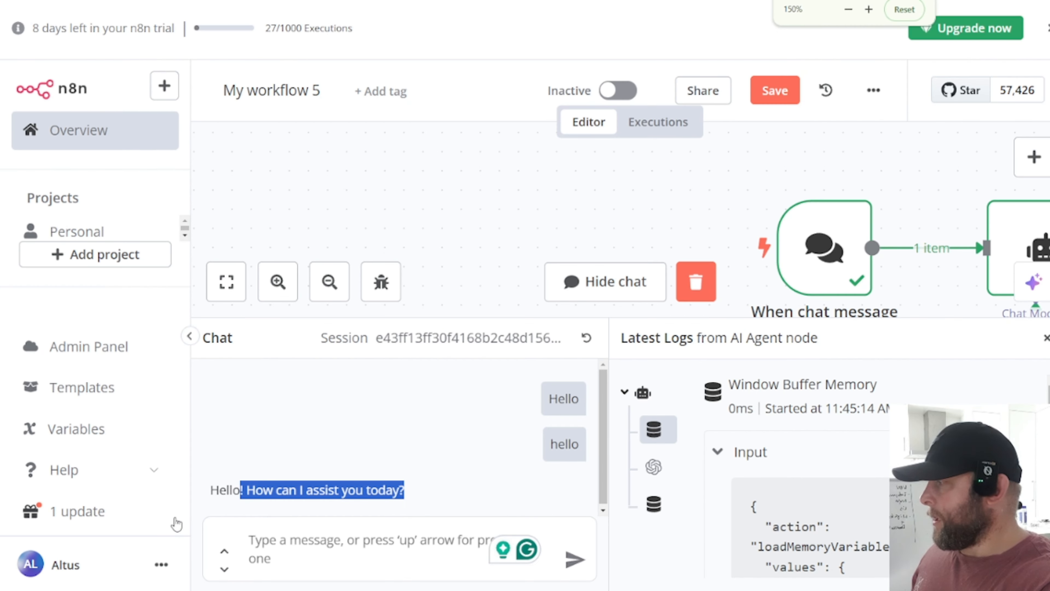
key(ctrl+minus)
key(ctrl+minus)
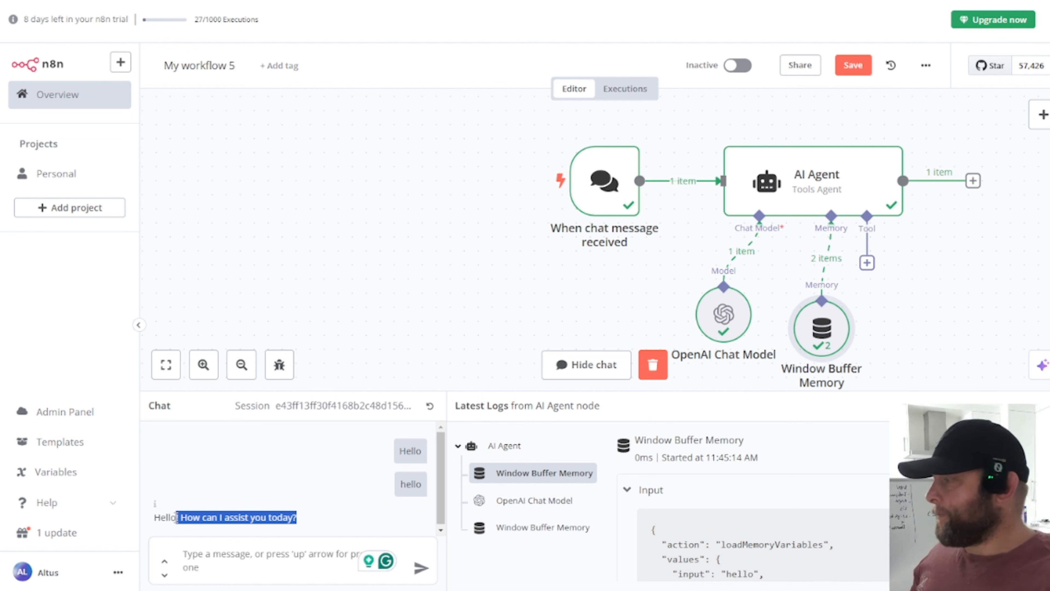
scroll(764, 202, right, 3)
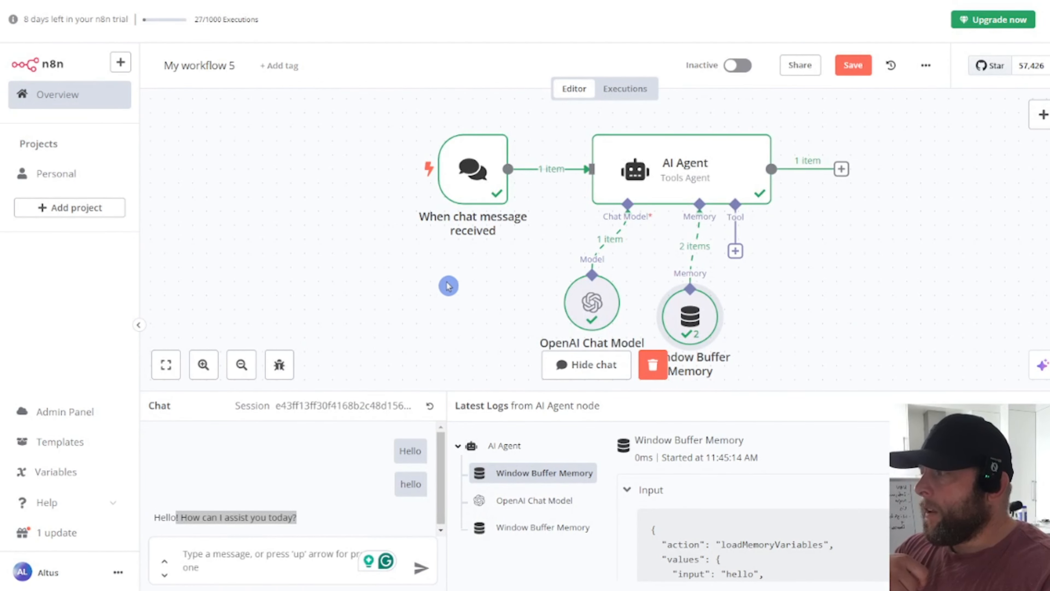
scroll(476, 260, down, 3)
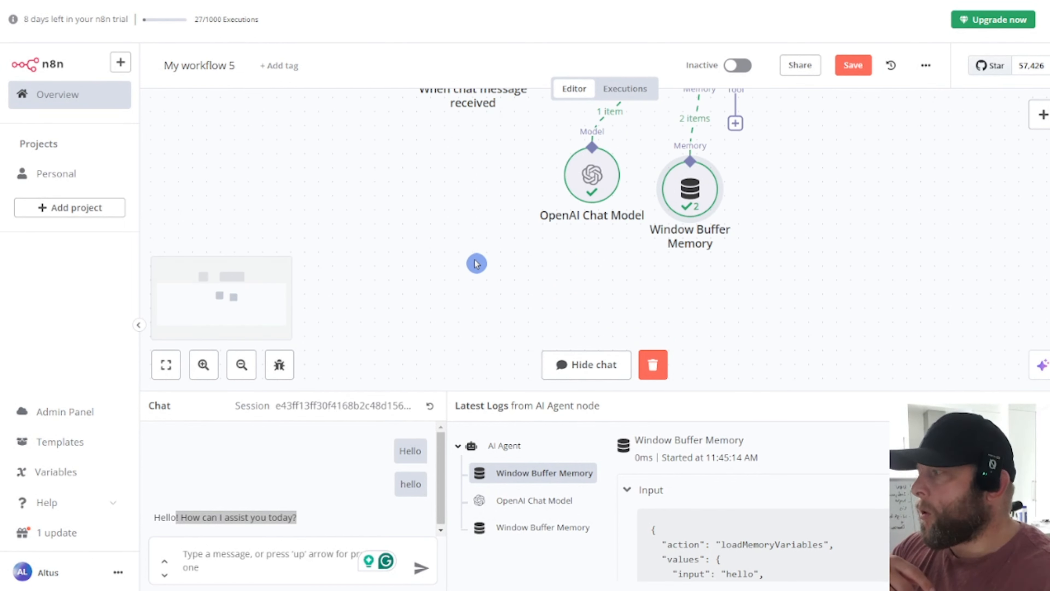
scroll(496, 271, up, 3)
click(241, 365)
click(242, 364)
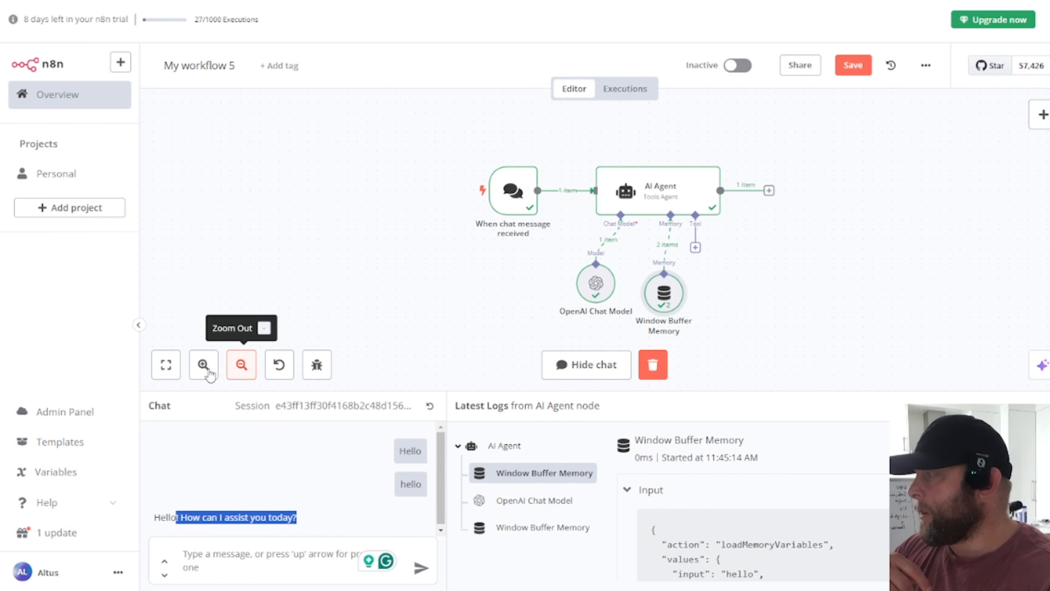
click(203, 364)
click(203, 365)
click(275, 260)
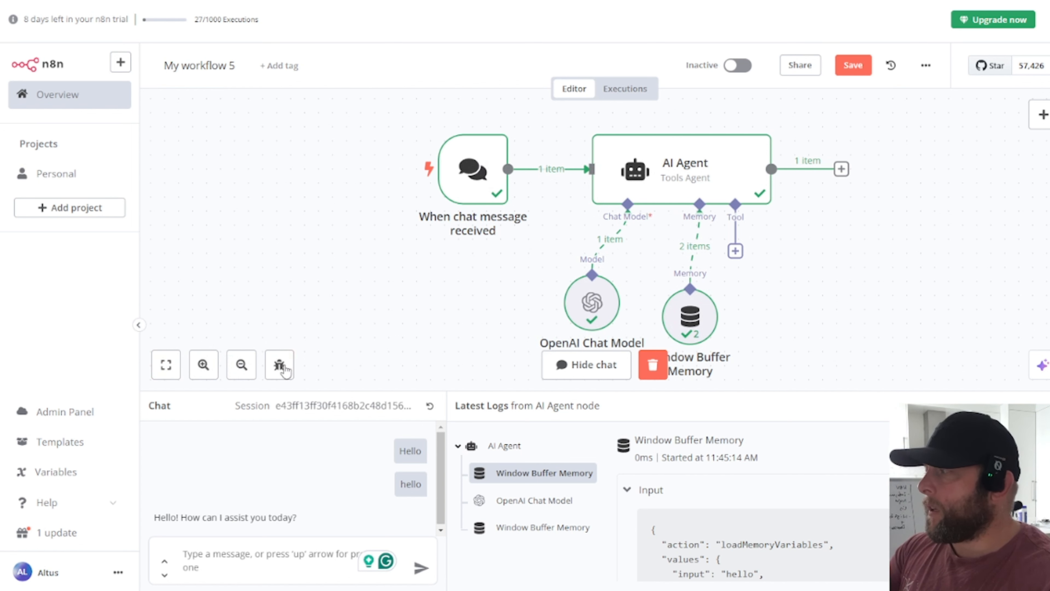
click(246, 373)
click(246, 373)
click(165, 365)
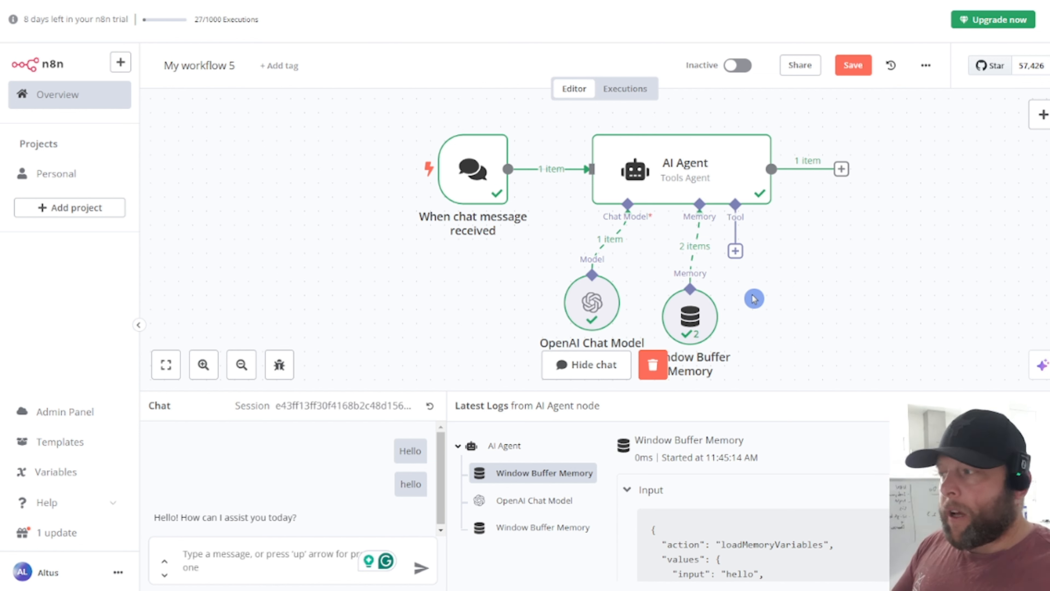
Step: Add a Gmail Tool to the AI Agent and start creating a new Gmail credential
click(737, 255)
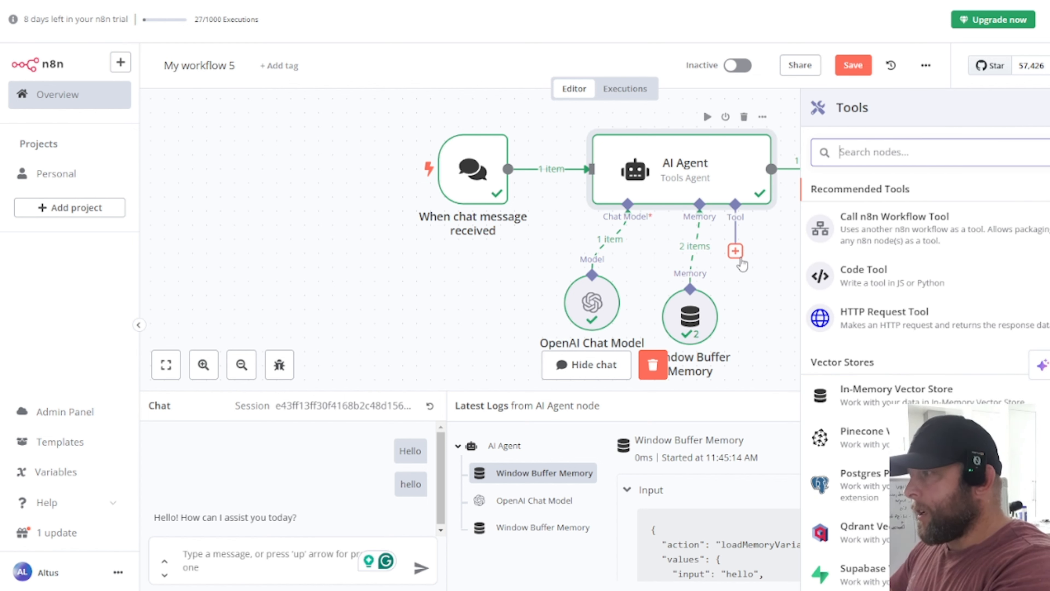
text(m)
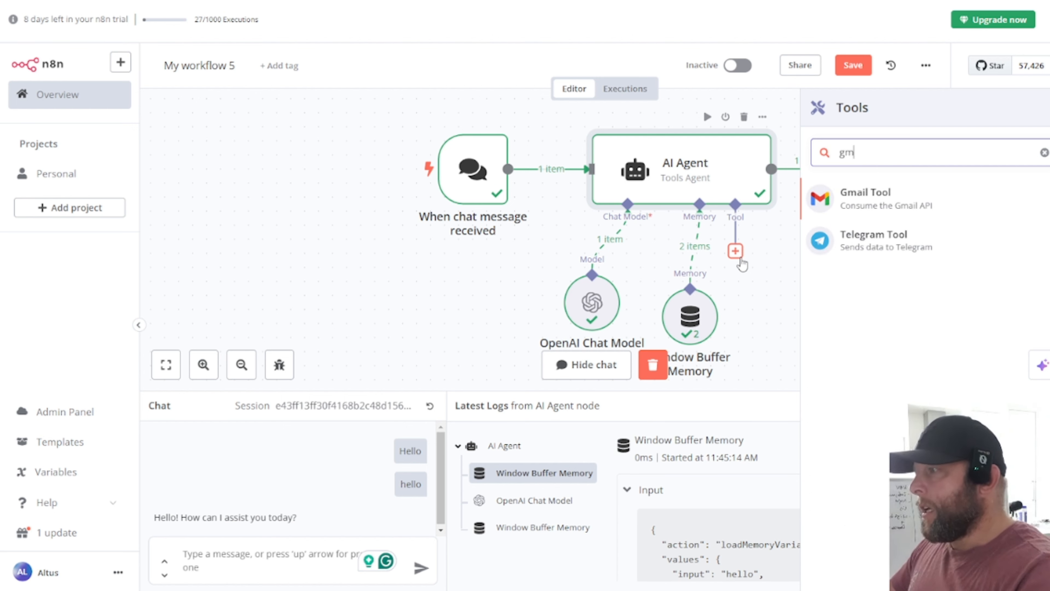
click(891, 211)
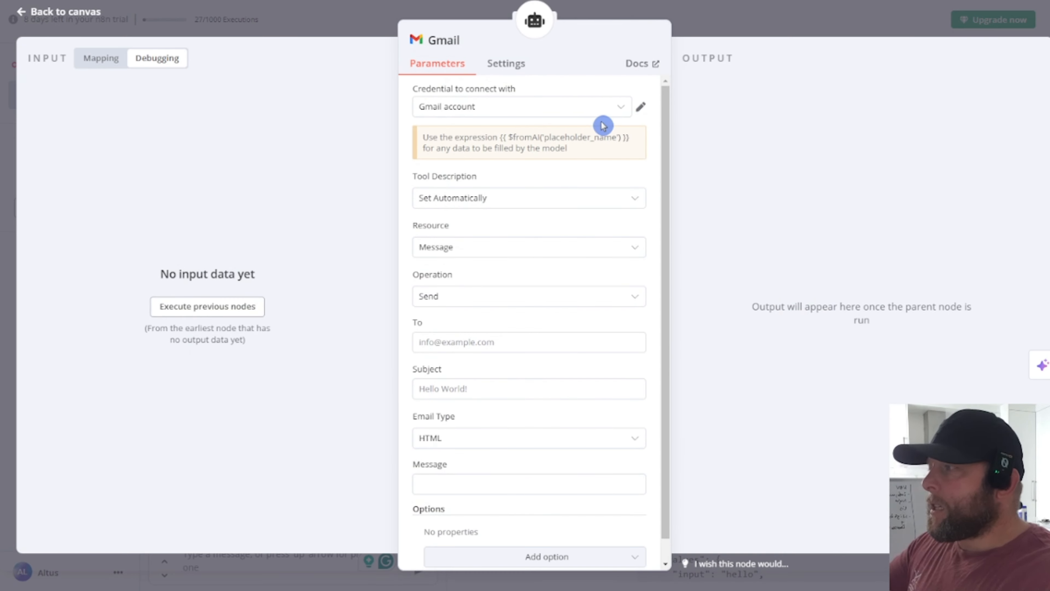
click(622, 111)
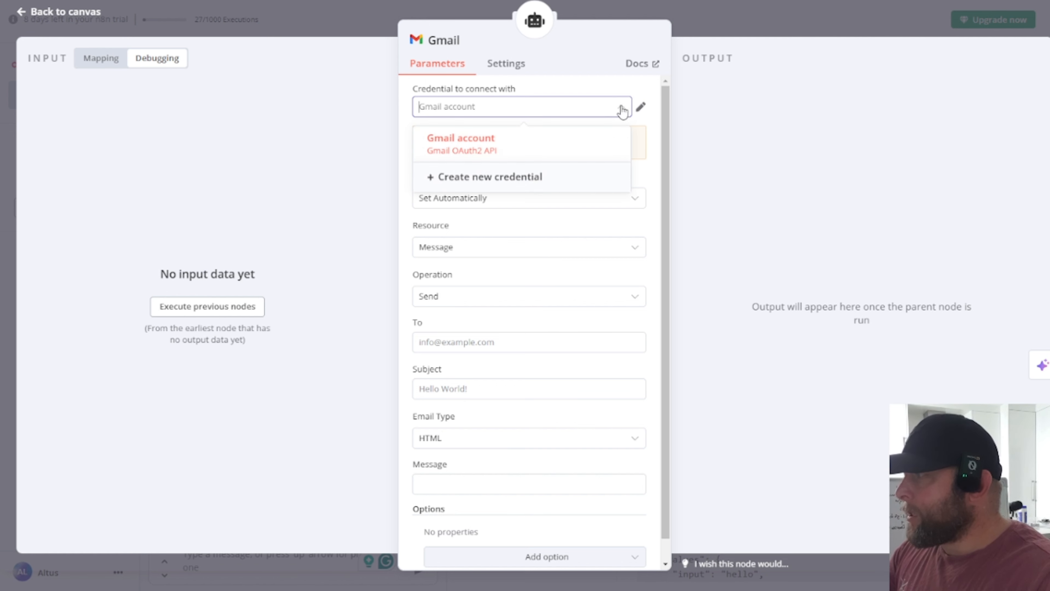
click(486, 178)
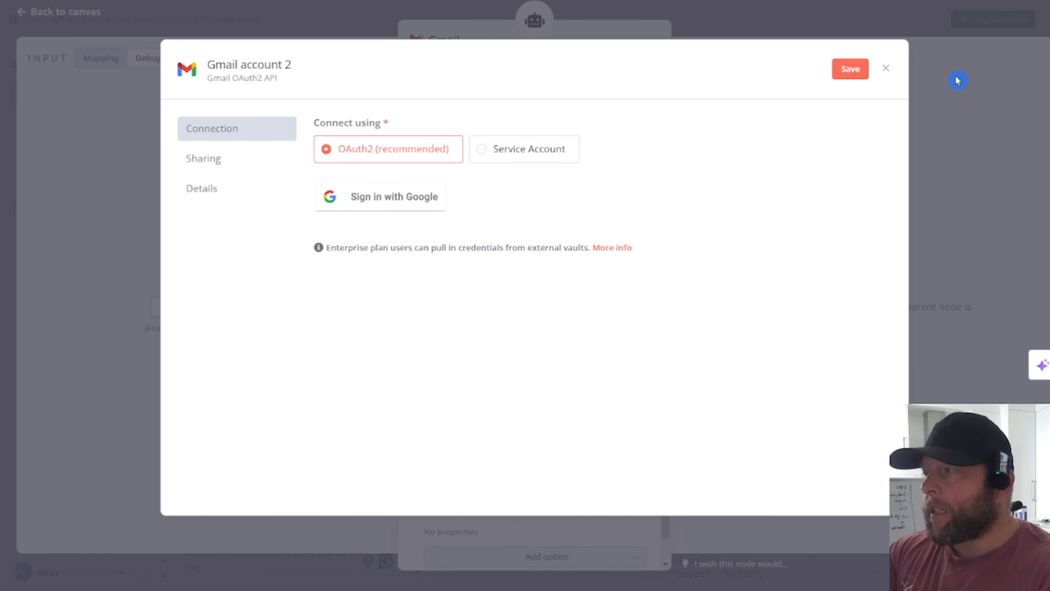
Step: Discard the new Gmail credential, confirm the existing Gmail account is connected, and return to the OpenAI billing tab
click(886, 68)
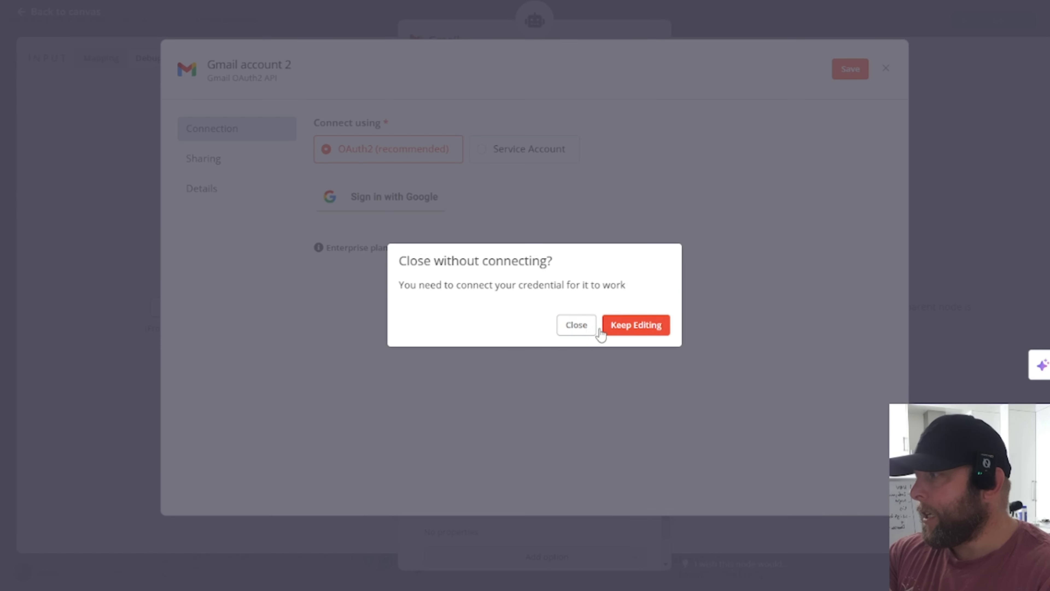
click(585, 330)
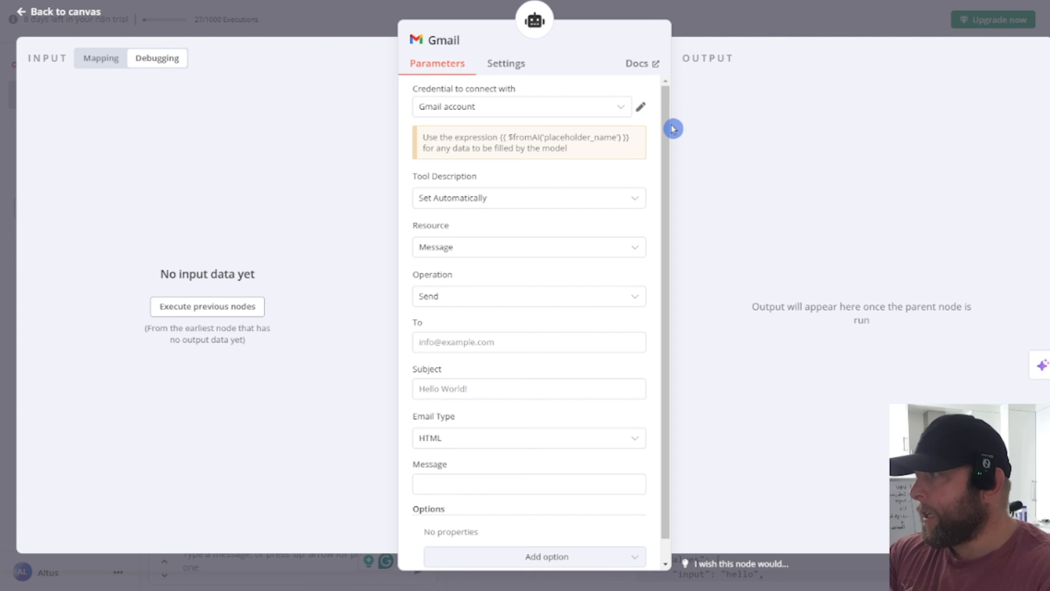
click(640, 107)
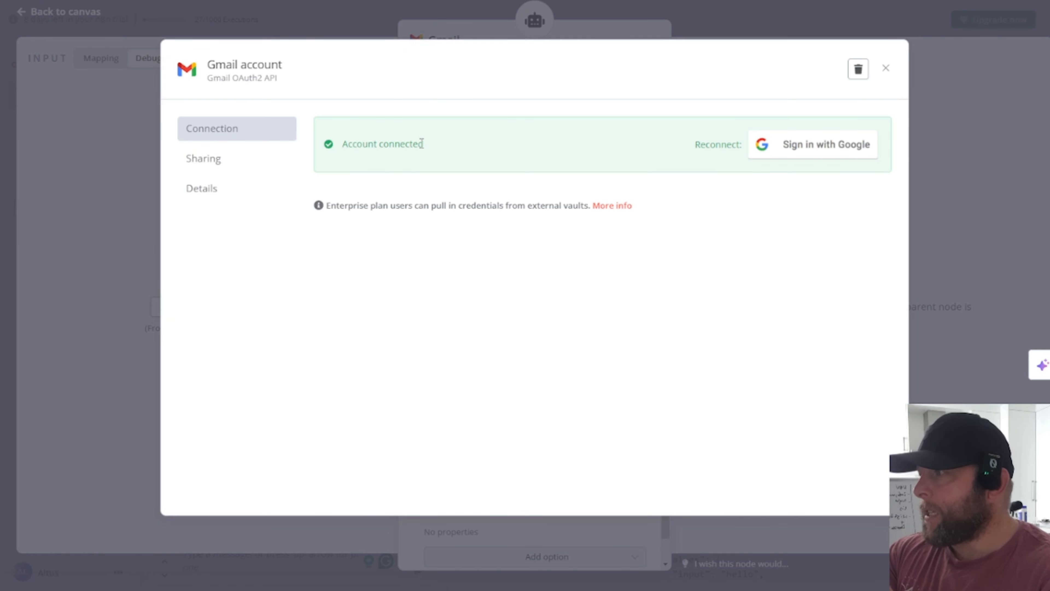
click(885, 68)
click(811, 1)
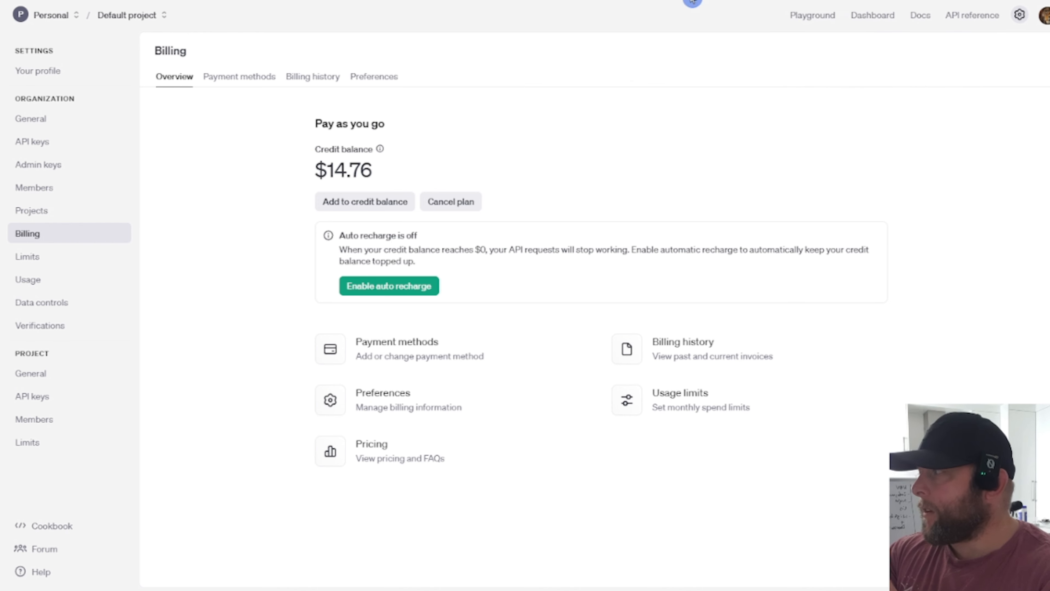
Step: Enter 'you' in the address bar to leave the OpenAI billing page
text(goog)
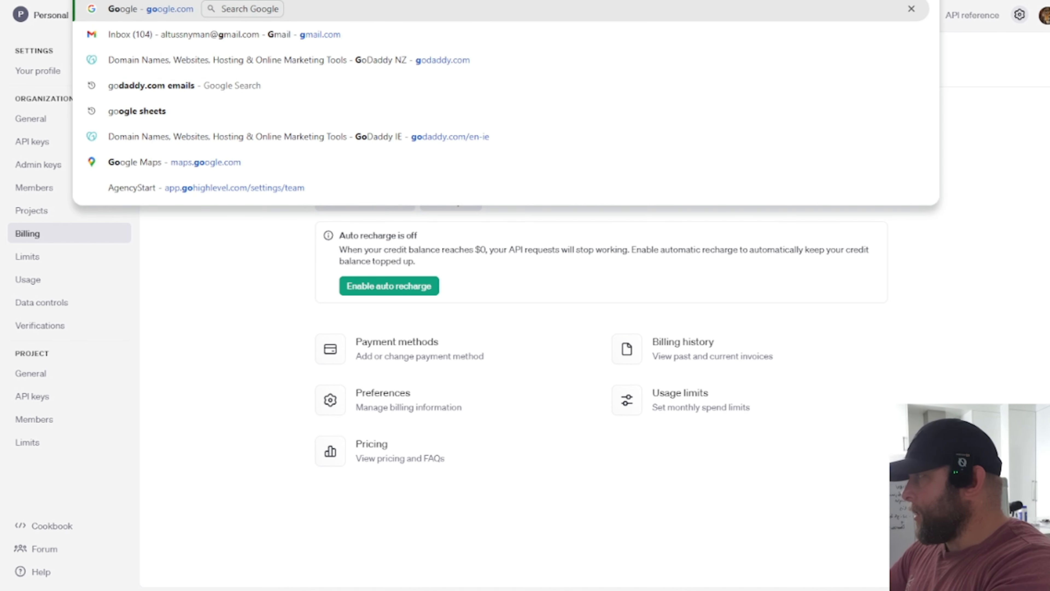
key(BackSpace)
key(BackSpace)
key(BackSpace)
key(BackSpace)
key(BackSpace)
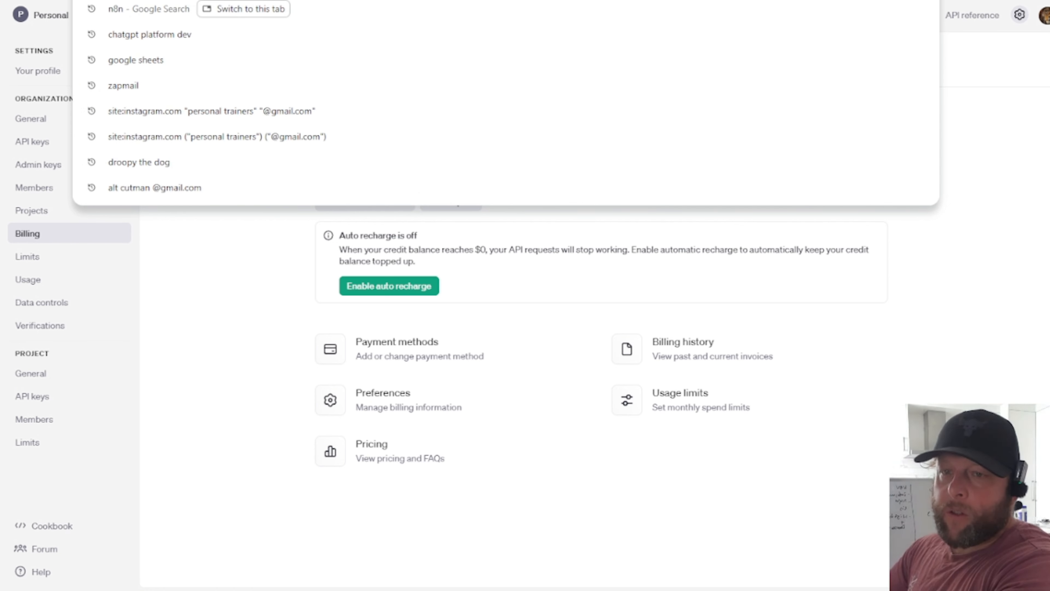
text(you)
key(Return)
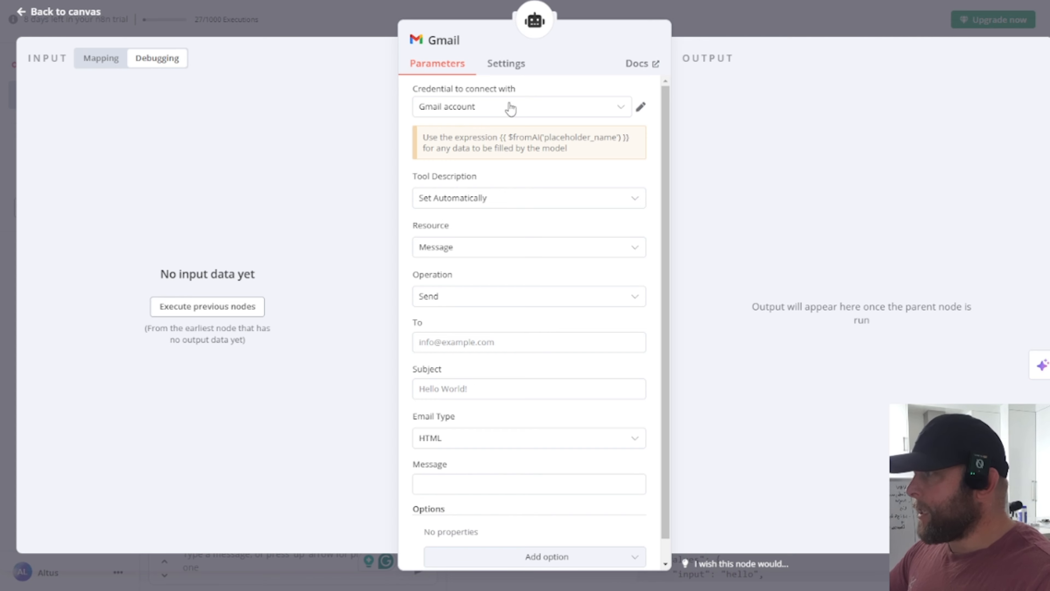
Step: Review the existing Gmail account credential, then start a new 'Gmail account 2' OAuth2 credential
click(624, 107)
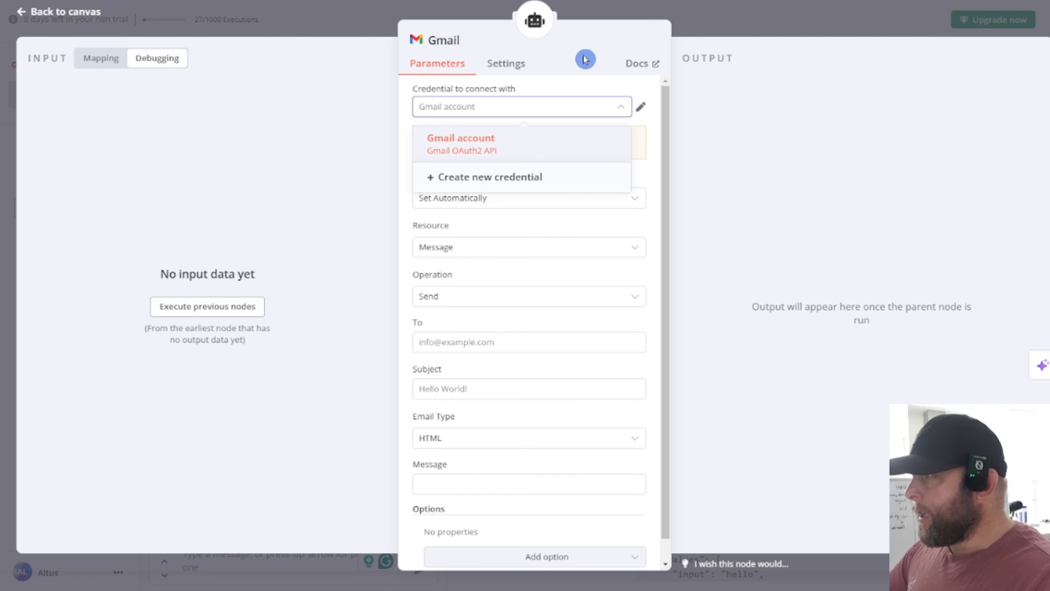
click(584, 152)
click(622, 109)
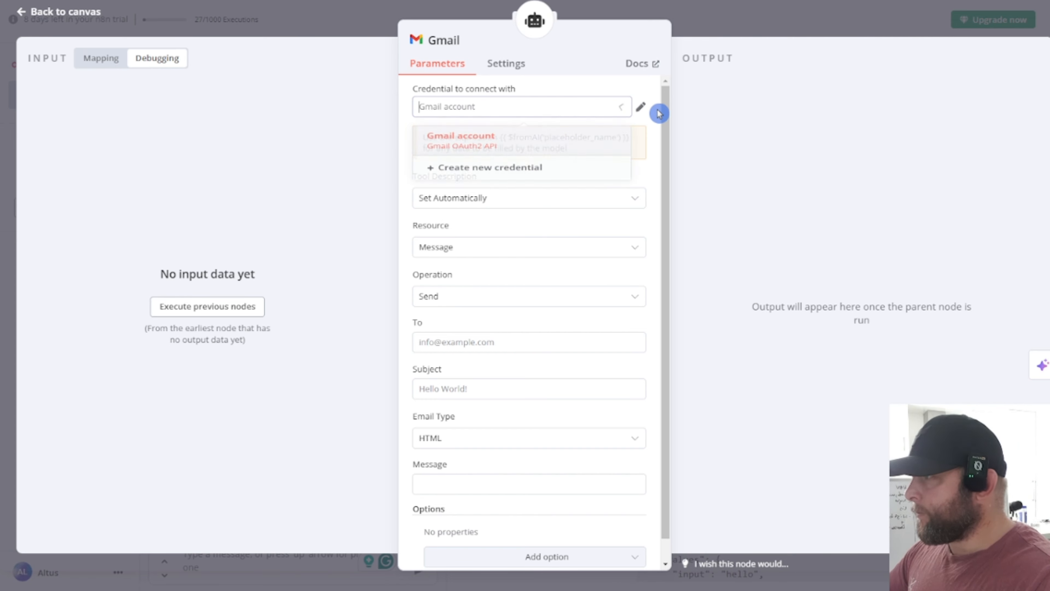
click(640, 106)
click(889, 71)
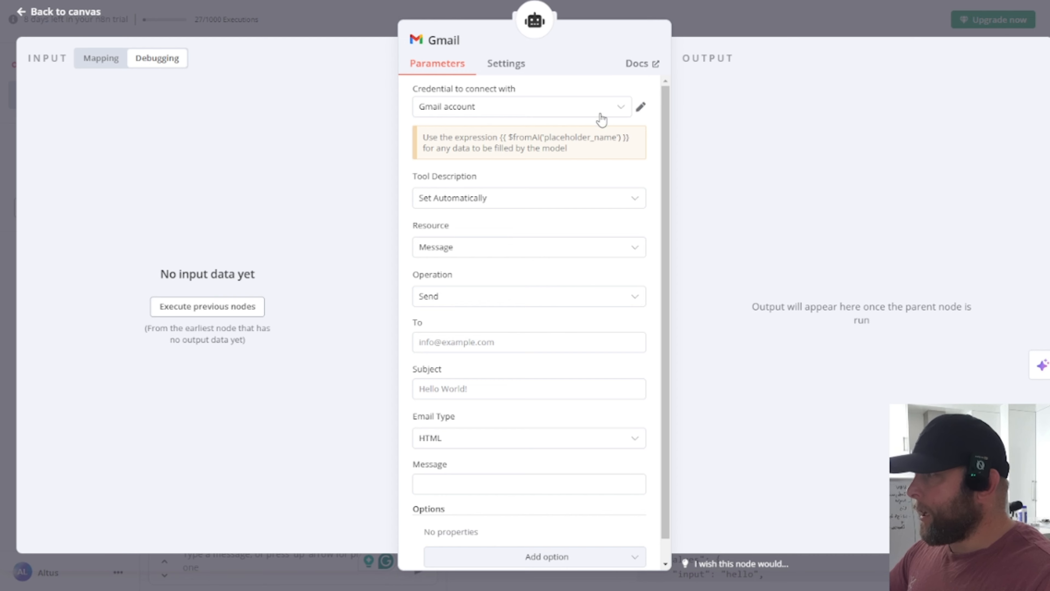
click(593, 108)
click(512, 177)
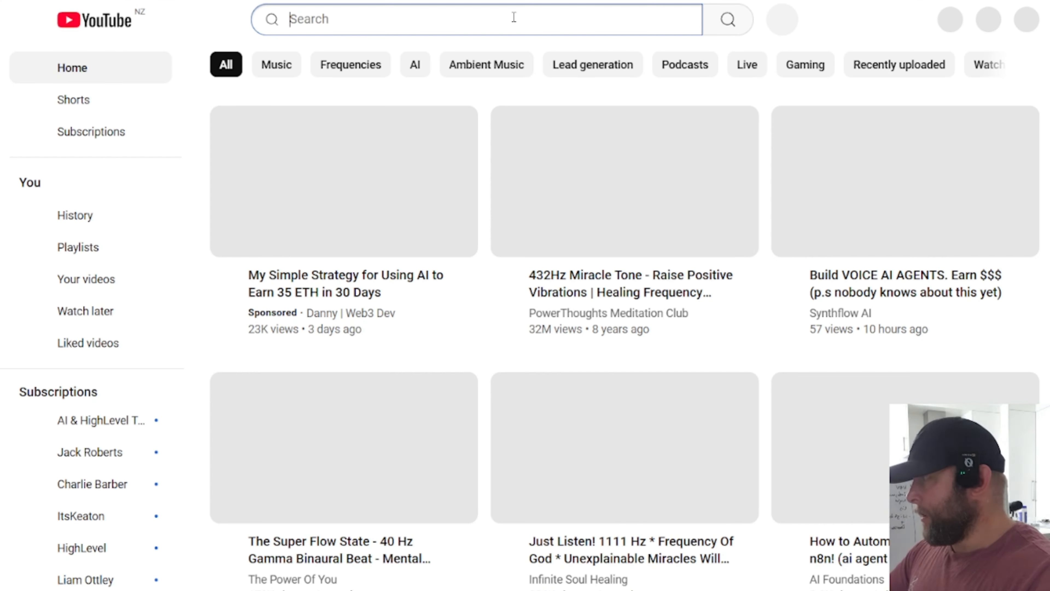
Step: Search YouTube for 'create google 0aut2' and browse the OAuth2 tutorial results
text(create)
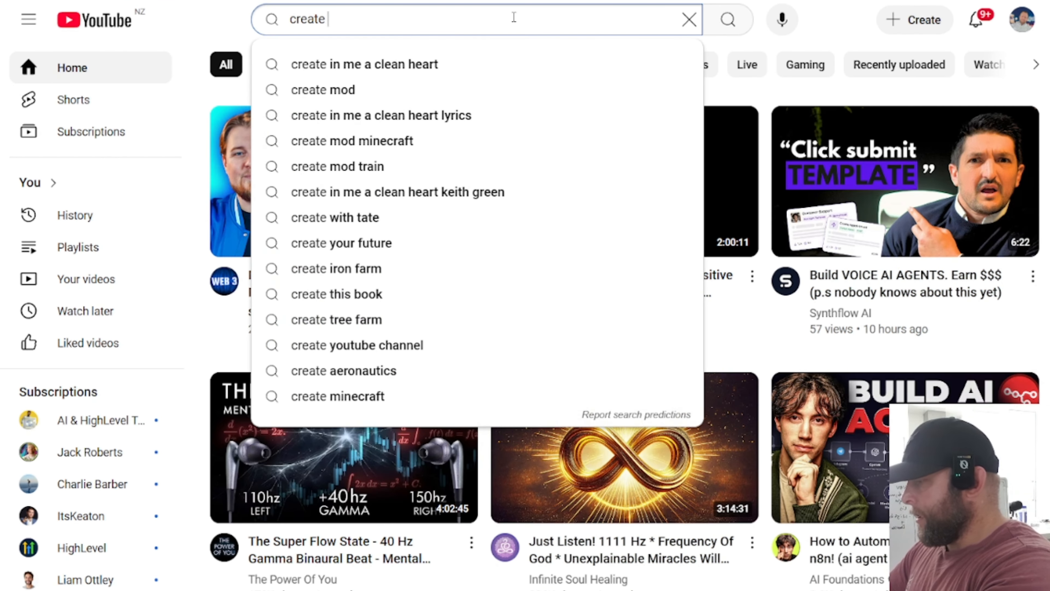
text( google 0a)
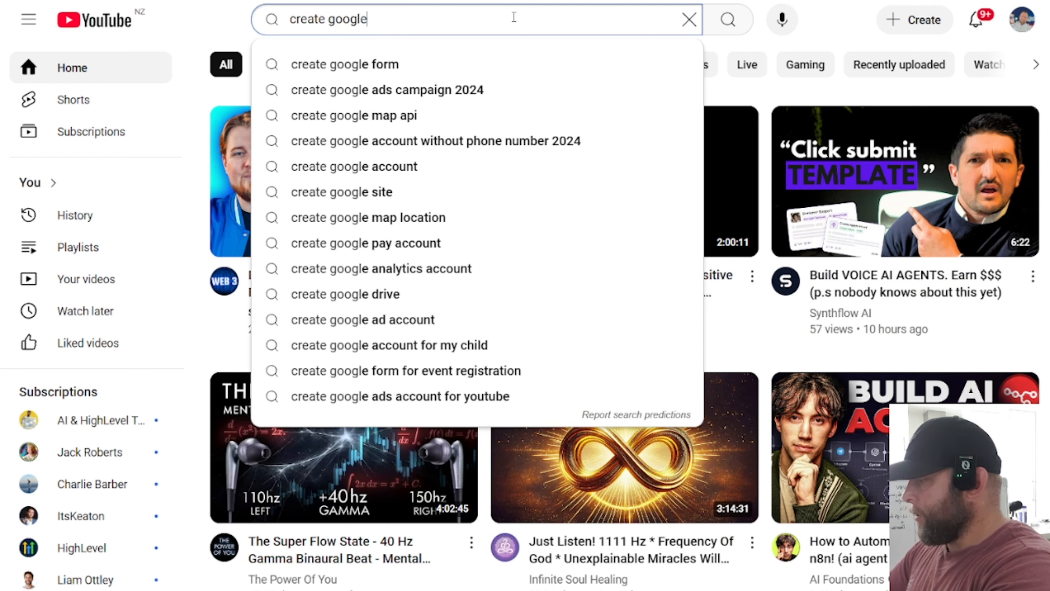
text(ut2)
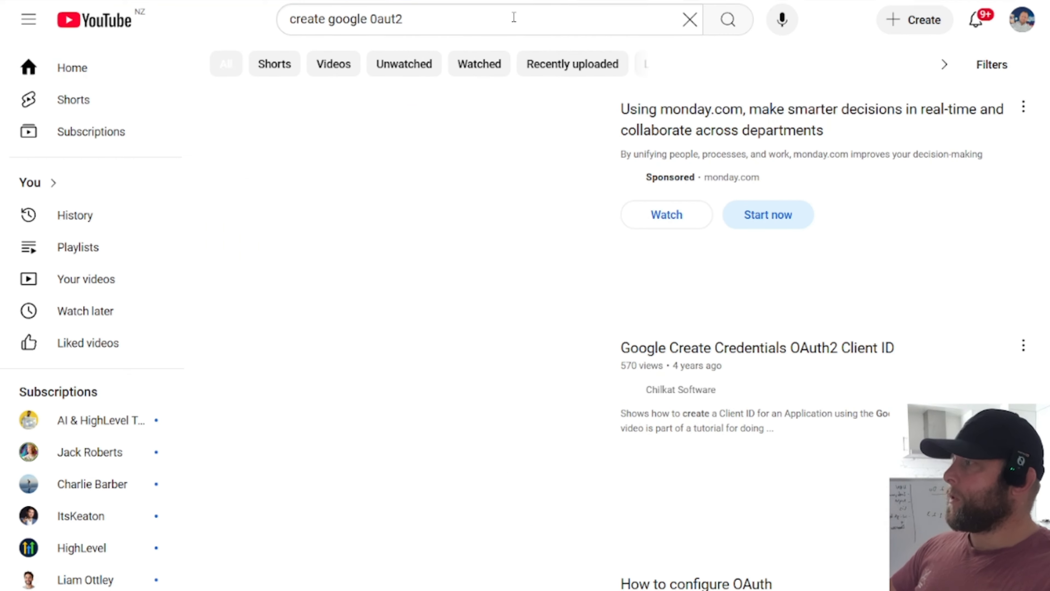
scroll(855, 202, down, 3)
scroll(855, 202, down, 3)
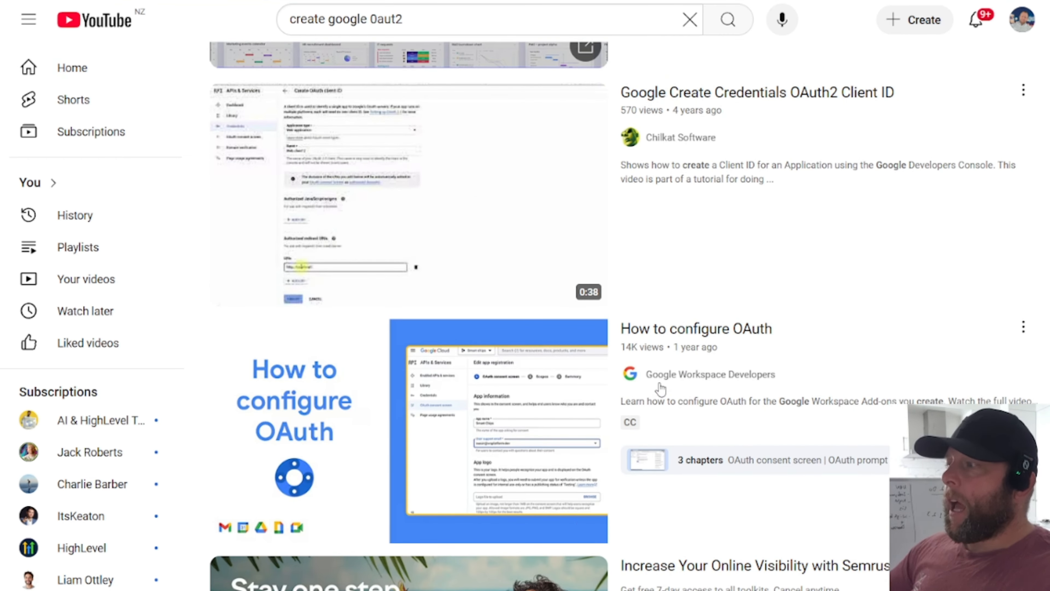
mouse_move(481, 269)
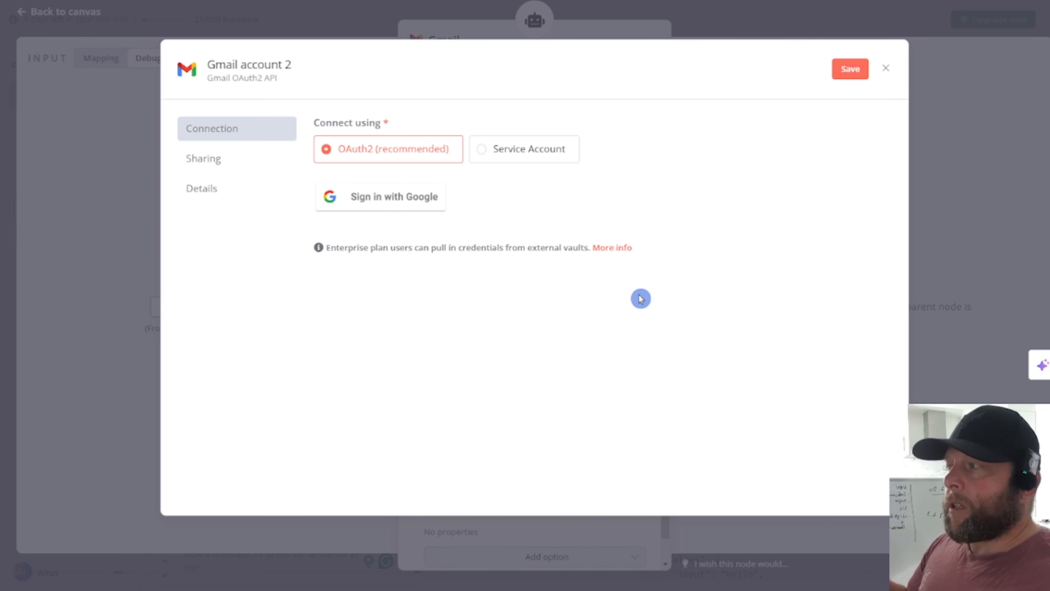
Step: Discard the unconnected Gmail account 2 credential and select the $fromAI placeholder_name expression in the hint
click(889, 71)
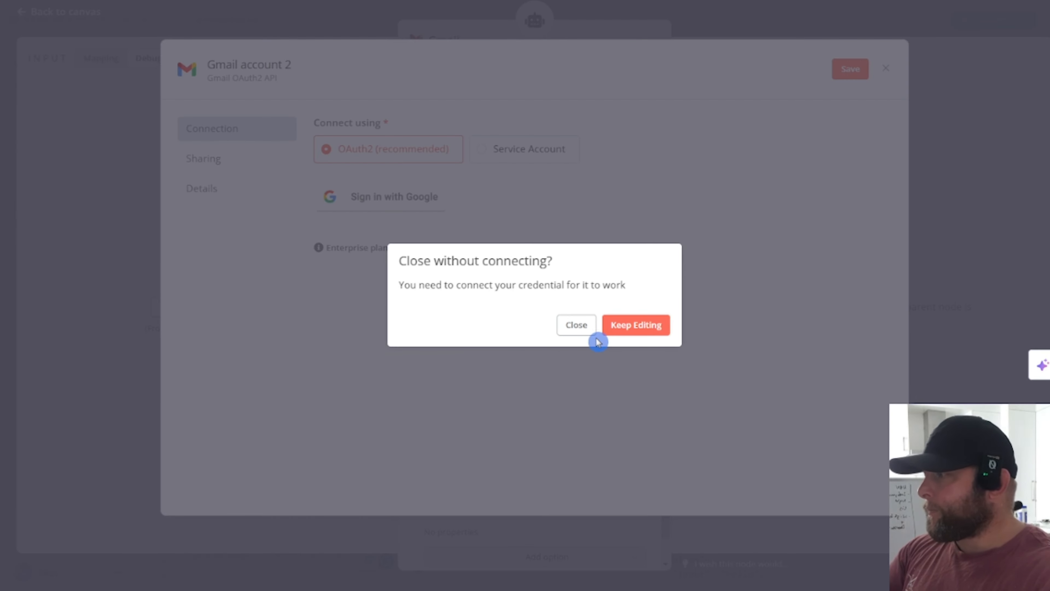
click(581, 331)
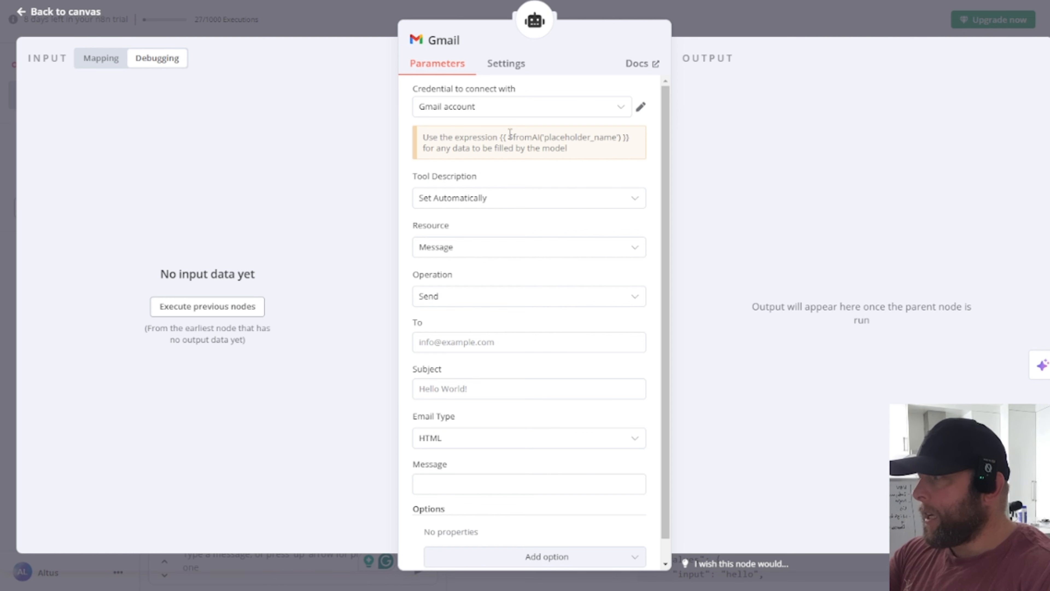
drag(500, 138, 630, 138)
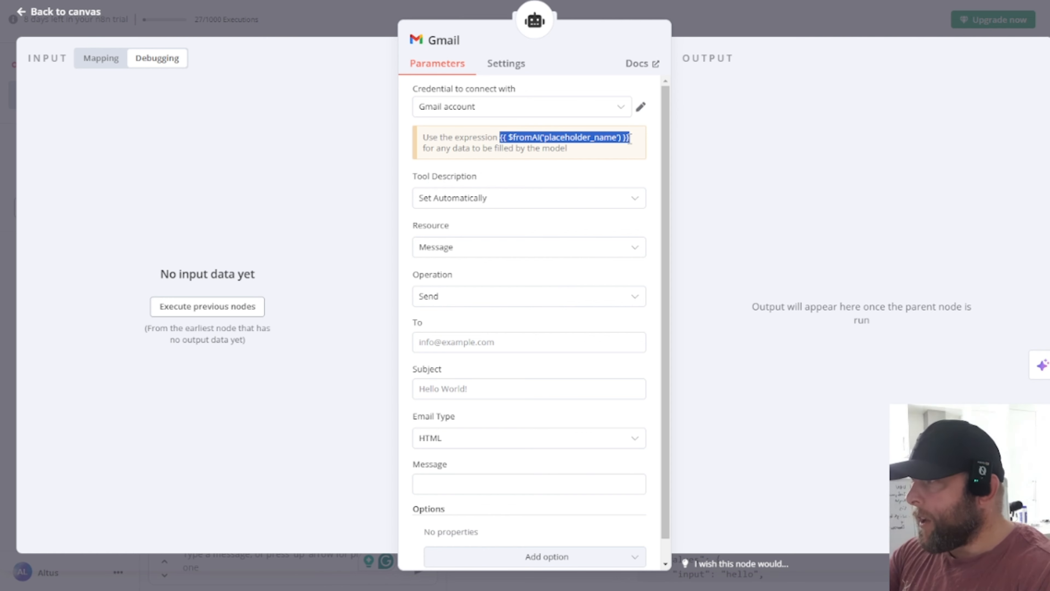
double_click(551, 137)
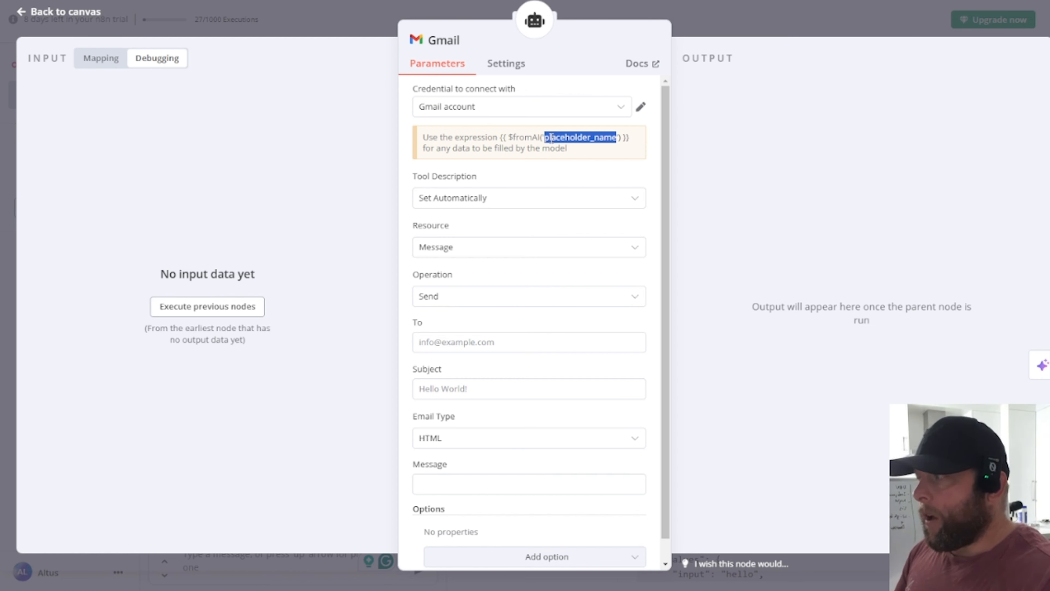
Step: Set the Gmail tool's description to Set Manually and open Notepad with the prepared notes
click(578, 207)
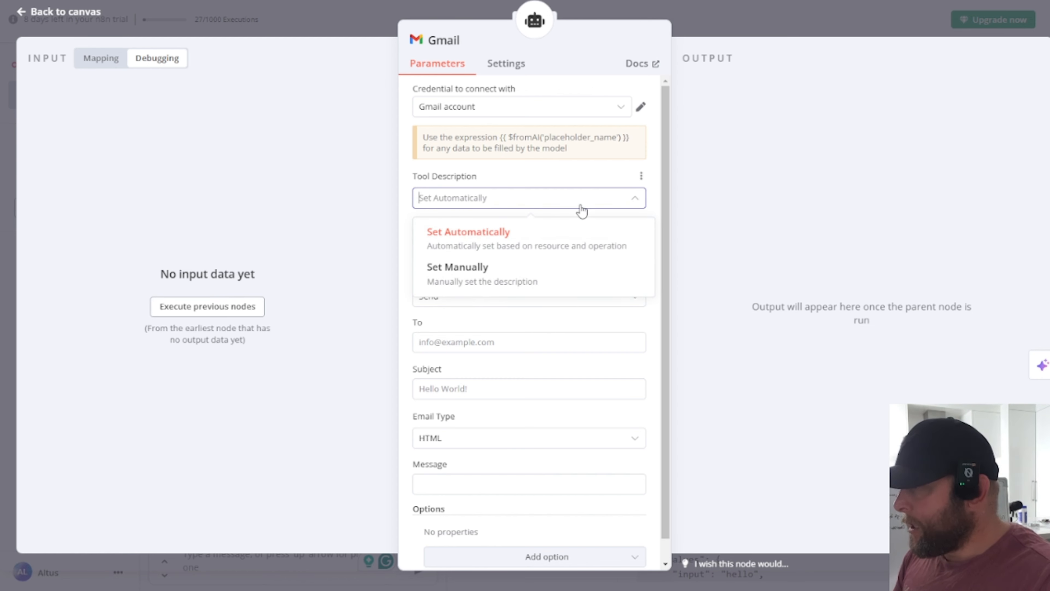
click(501, 284)
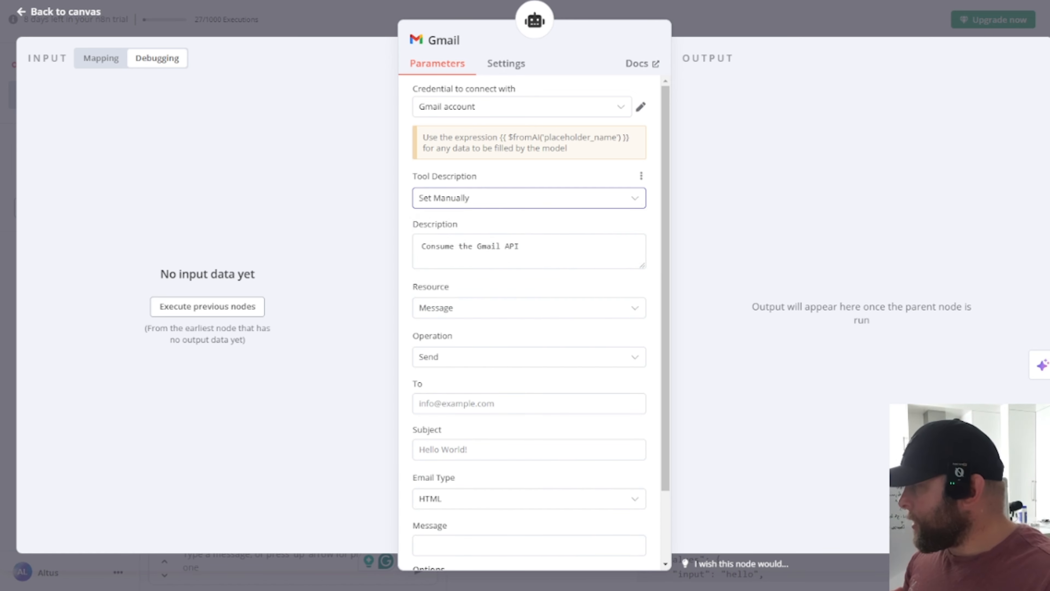
key(super)
text(note)
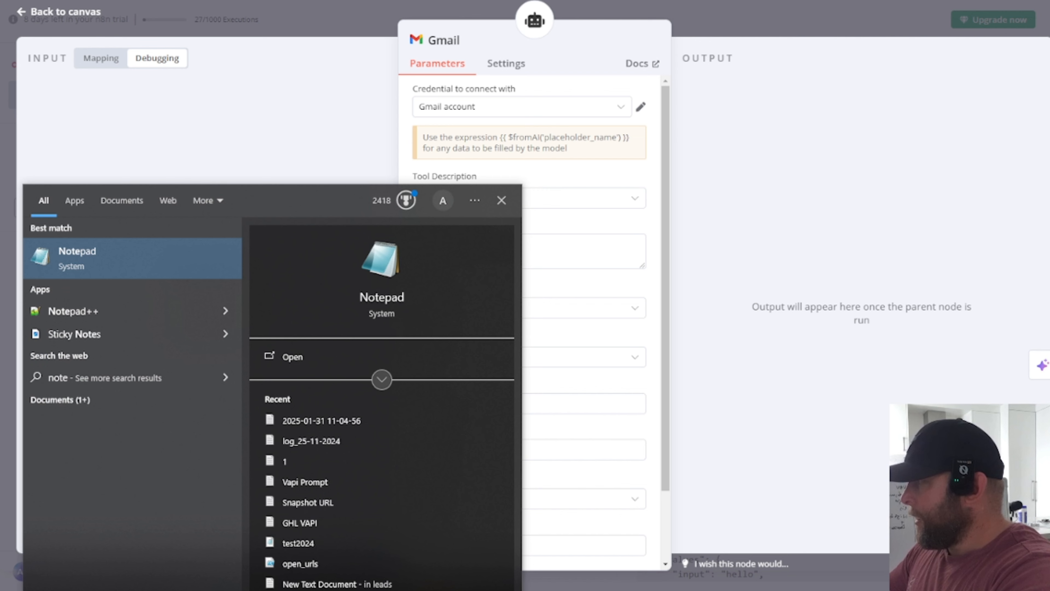
click(131, 260)
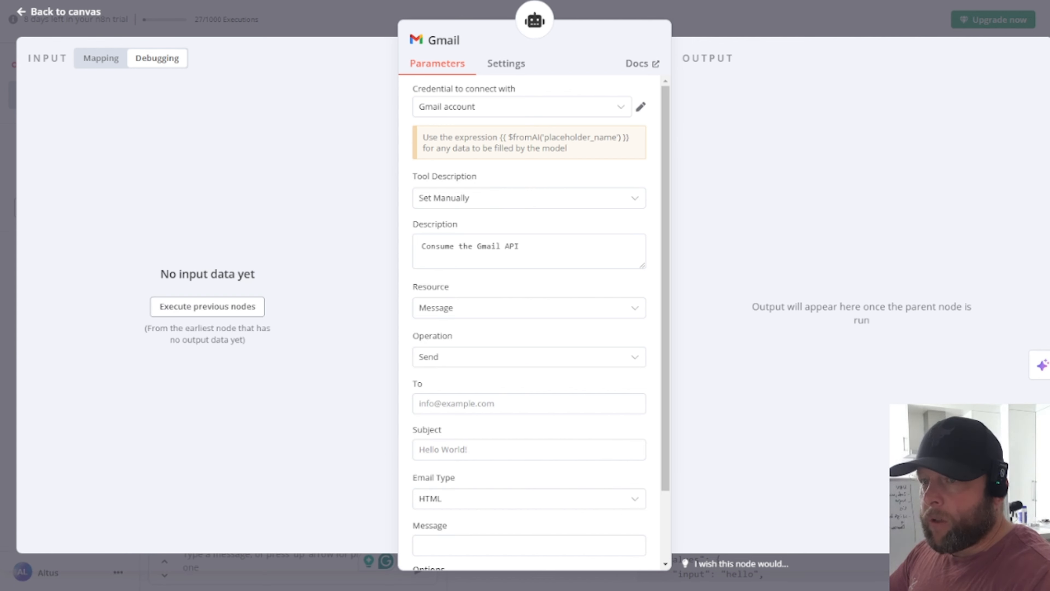
Step: Select the default 'Consume the Gmail API' description text
drag(1049, 174, 1049, 198)
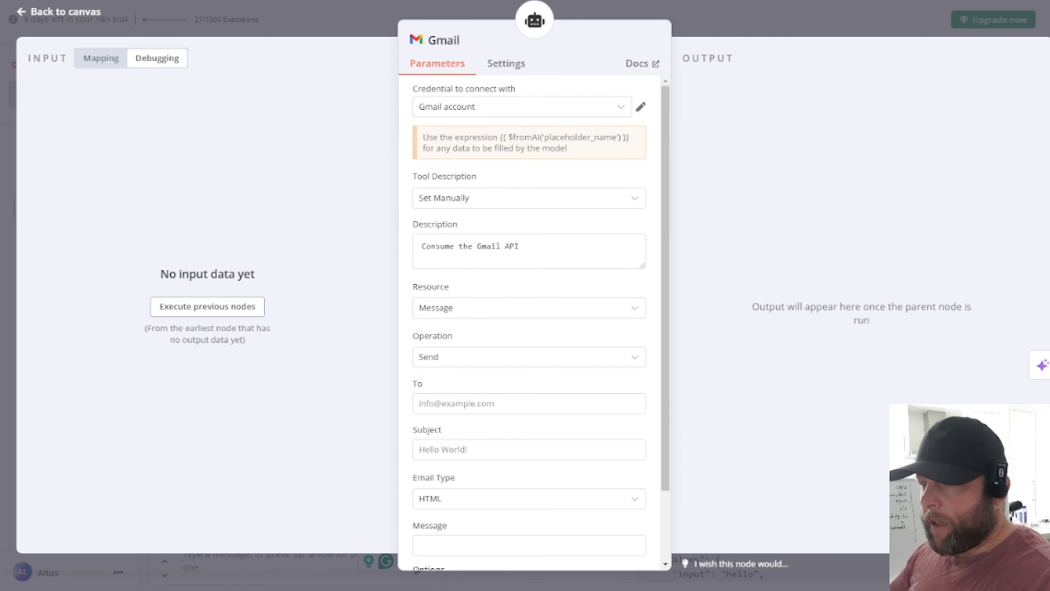
mouse_move(600, 260)
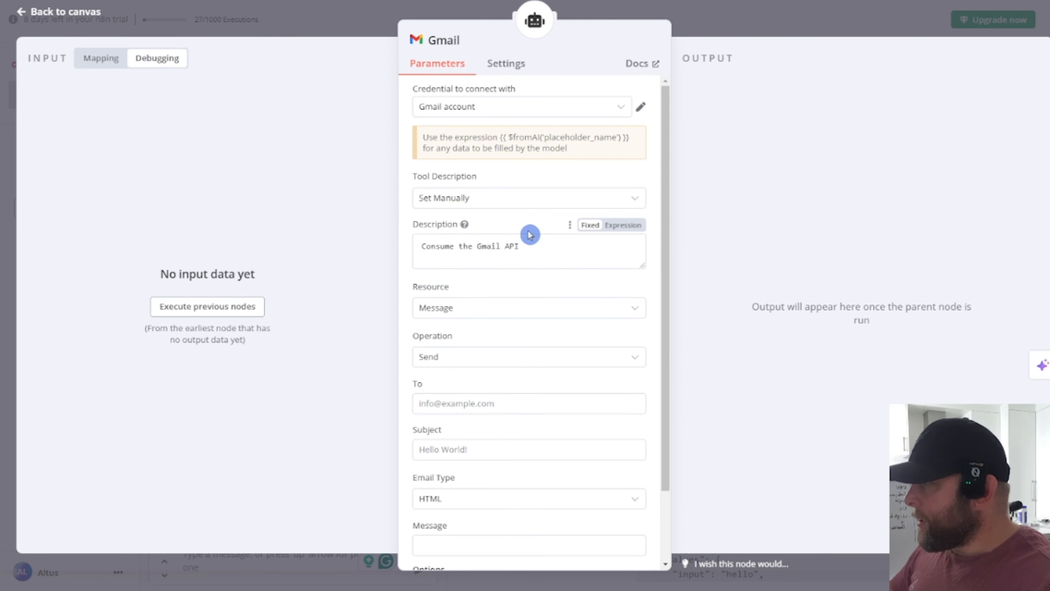
triple_click(534, 254)
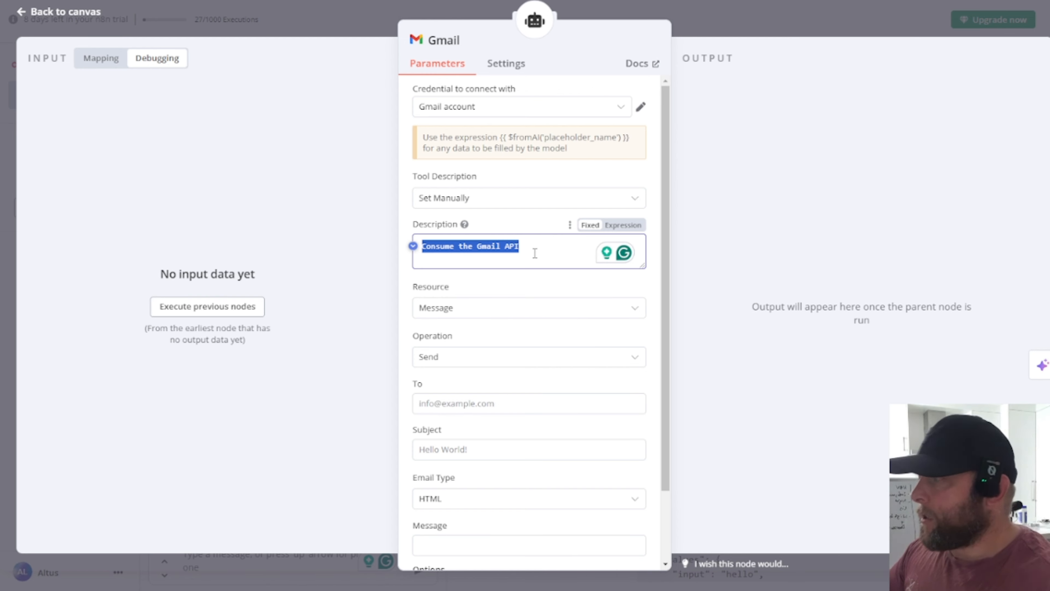
Step: Replace the description with the prepared $fromAI placeholder instructions and enlarge the Description box
click(579, 253)
triple_click(559, 251)
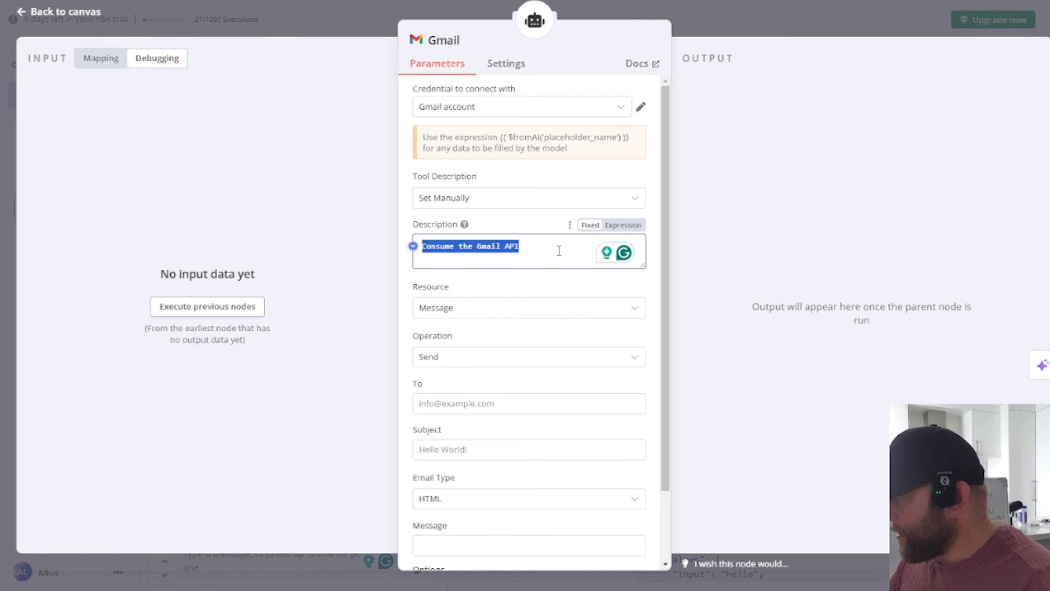
text(The message that we went to send in the email needs to be assigned to: {{ $fromAI('placeholder_msg') }})
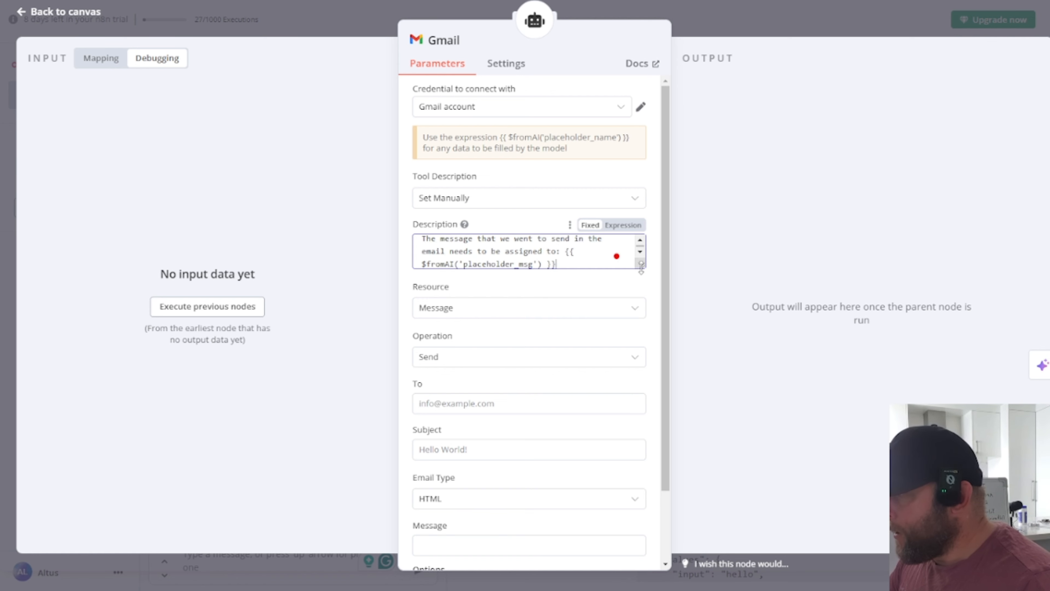
drag(642, 275, 666, 350)
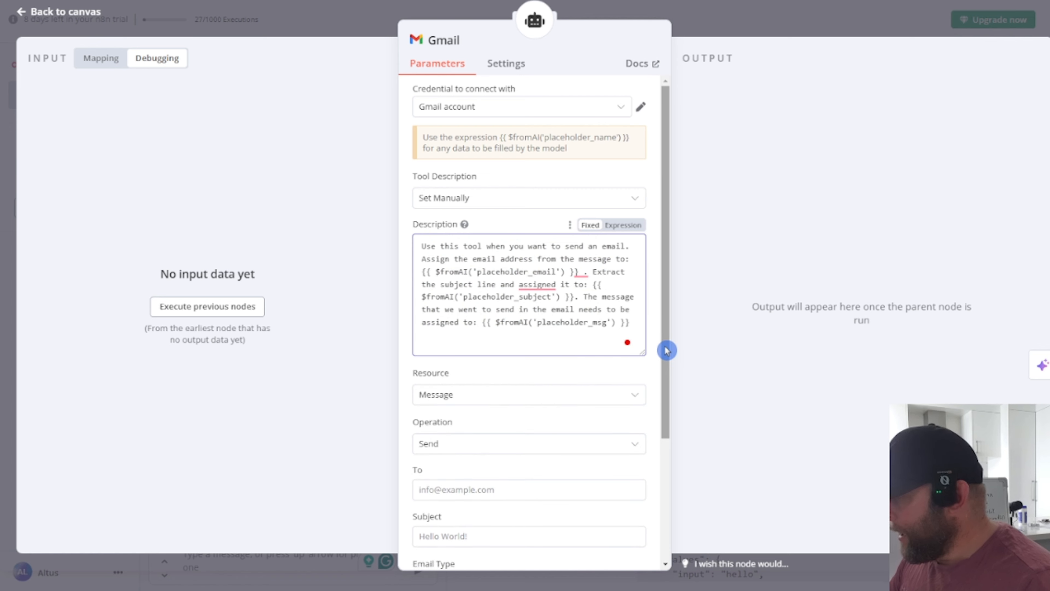
key(ctrl+plus)
key(ctrl+plus)
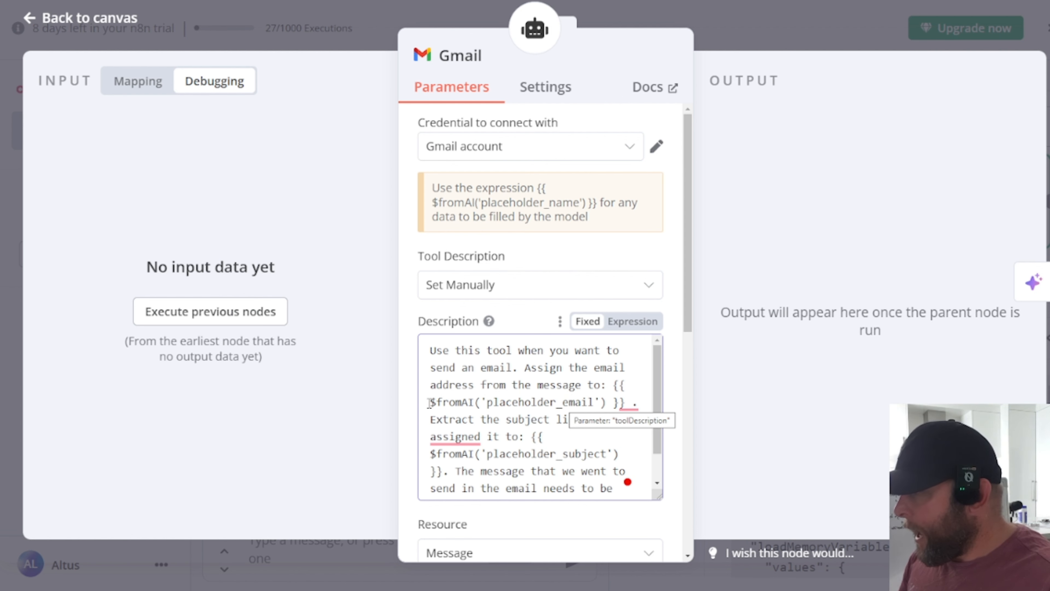
Step: Select the placeholder_email and placeholder_subject expressions, then restore the page zoom
drag(430, 402, 629, 403)
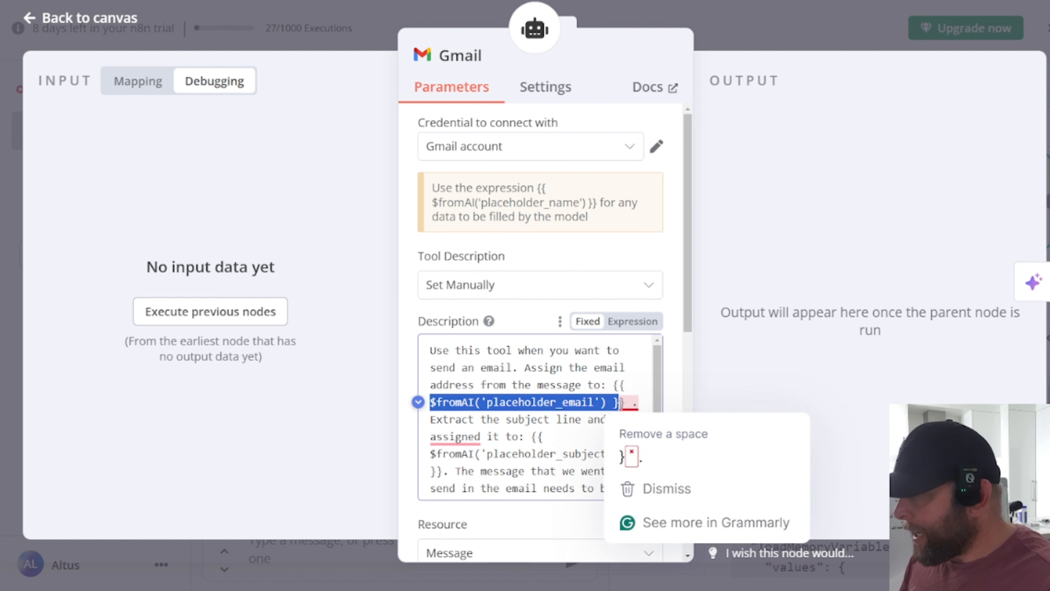
click(614, 385)
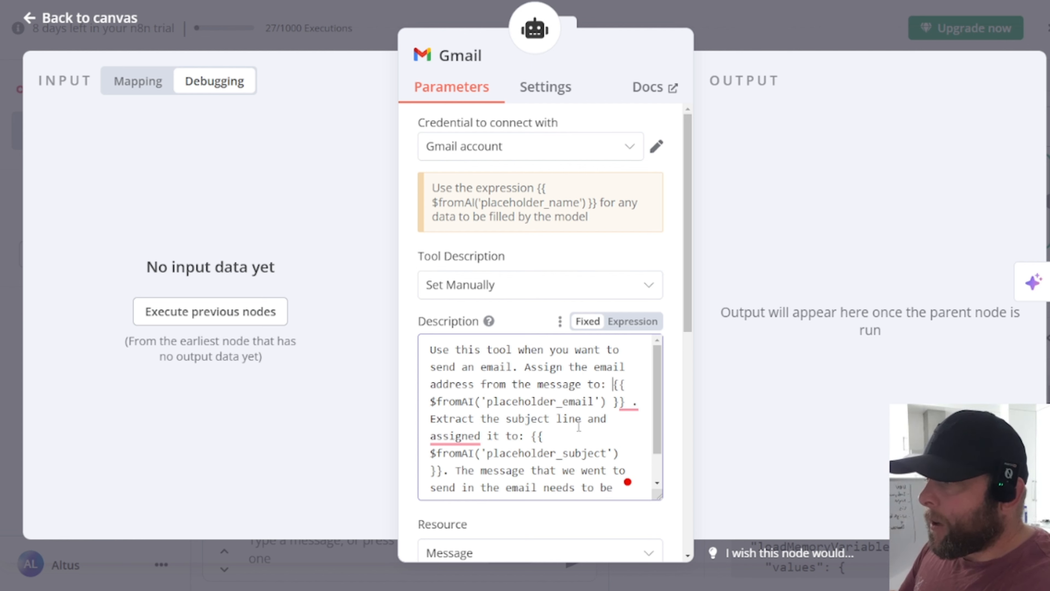
scroll(598, 419, down, 2)
drag(532, 400, 619, 417)
scroll(561, 446, down, 2)
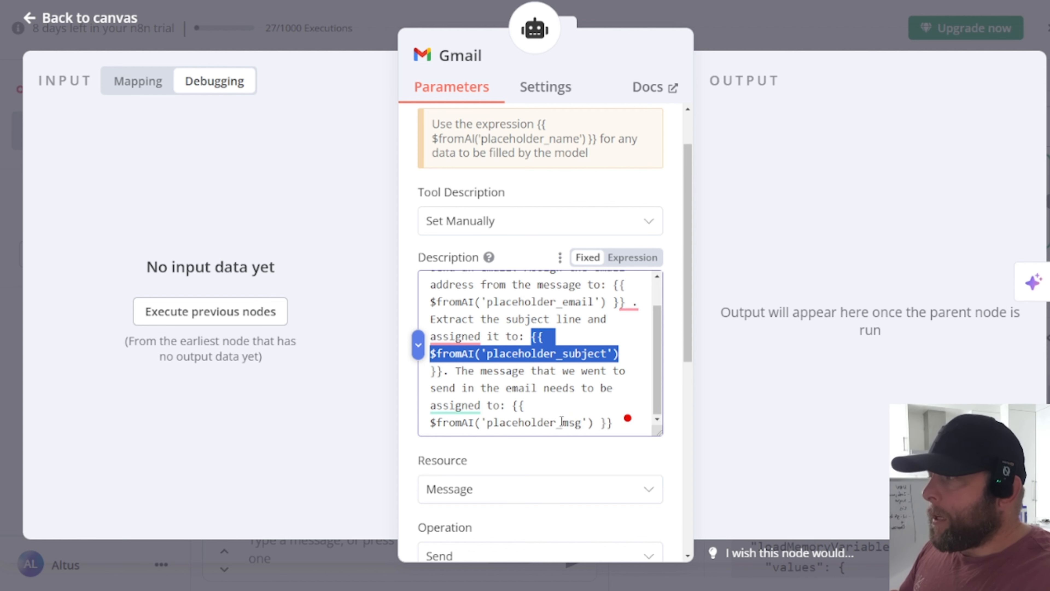
key(ctrl+minus)
key(ctrl+minus)
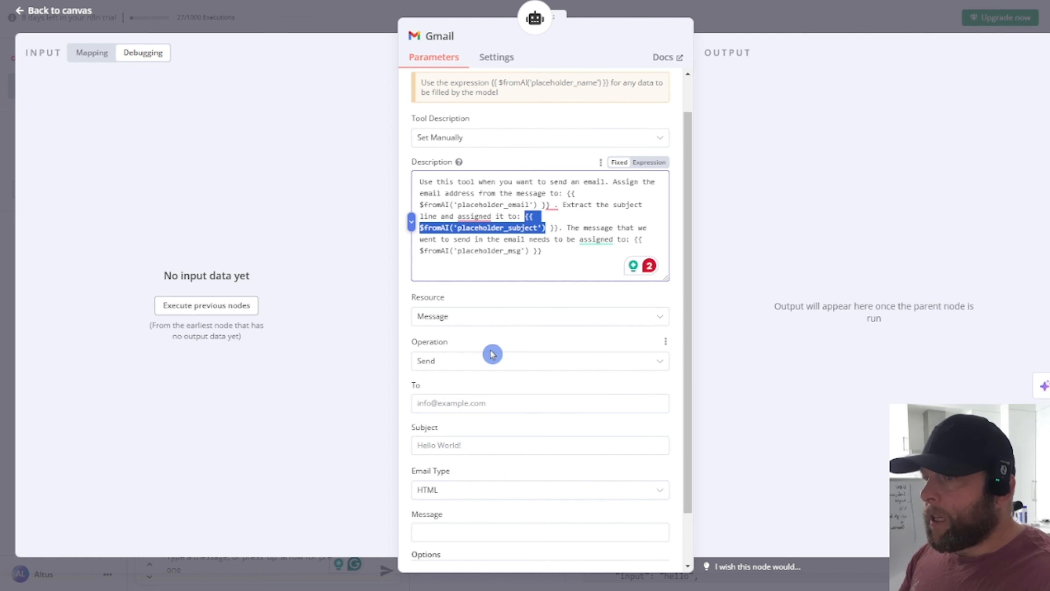
Step: Fill the To field with the placeholder_email $fromAI expression
click(494, 402)
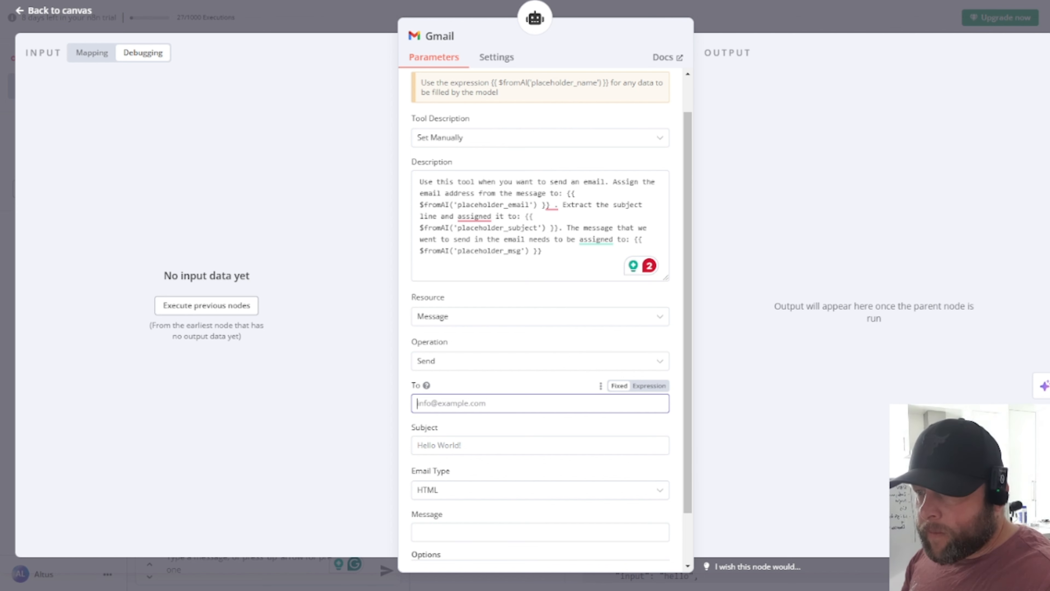
click(648, 389)
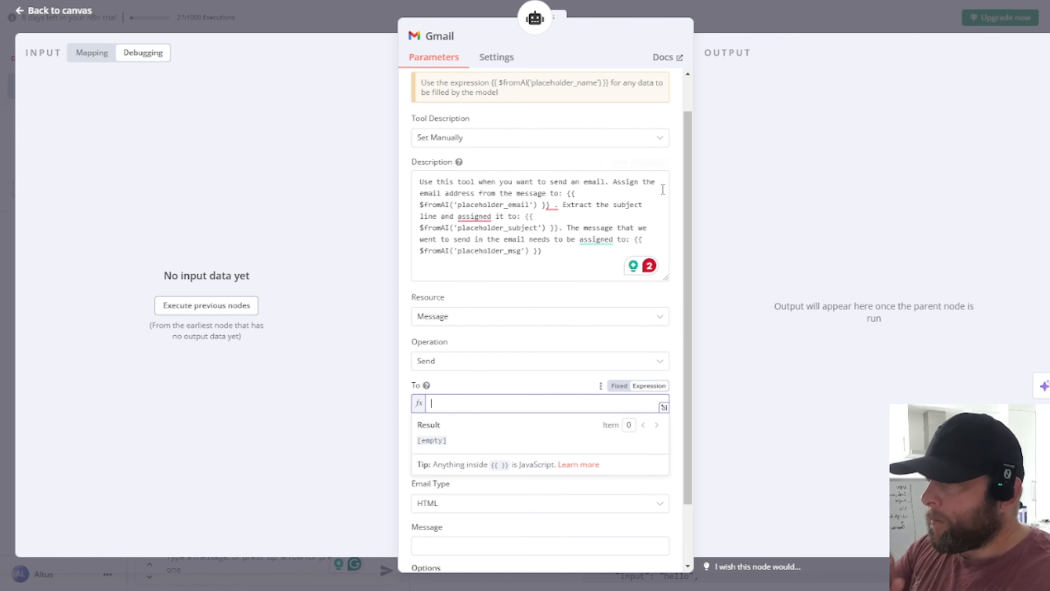
scroll(608, 232, up, 1)
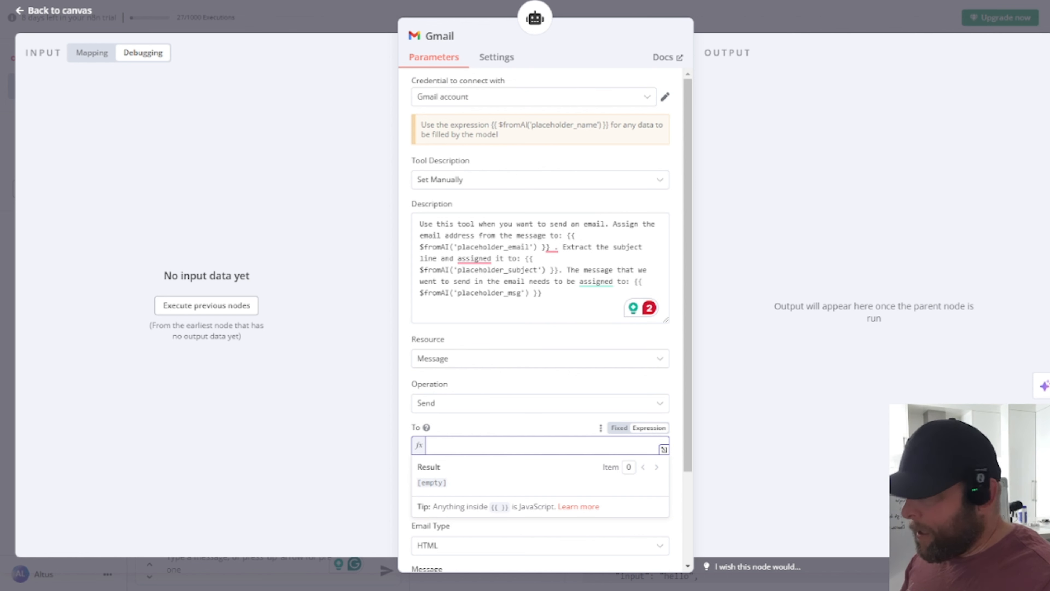
scroll(546, 261, down, 3)
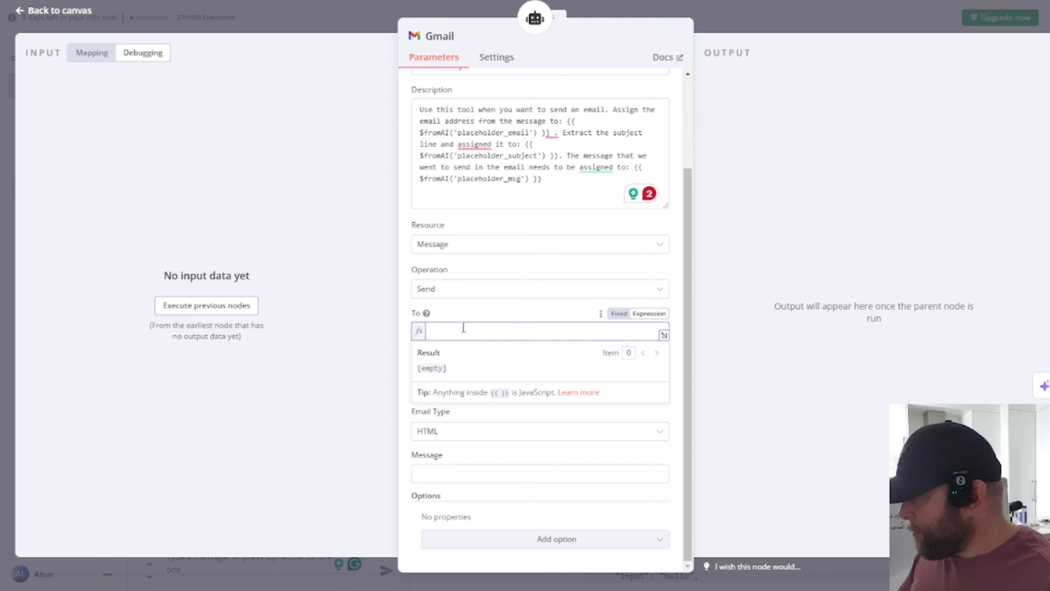
text({{ $fromAI('placeholder_email') }})
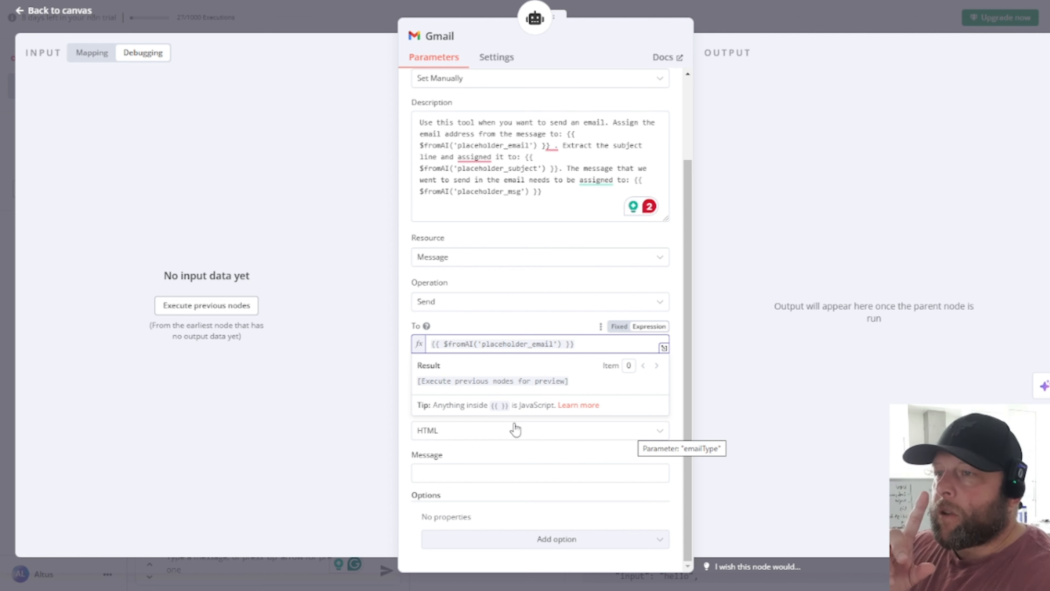
click(538, 287)
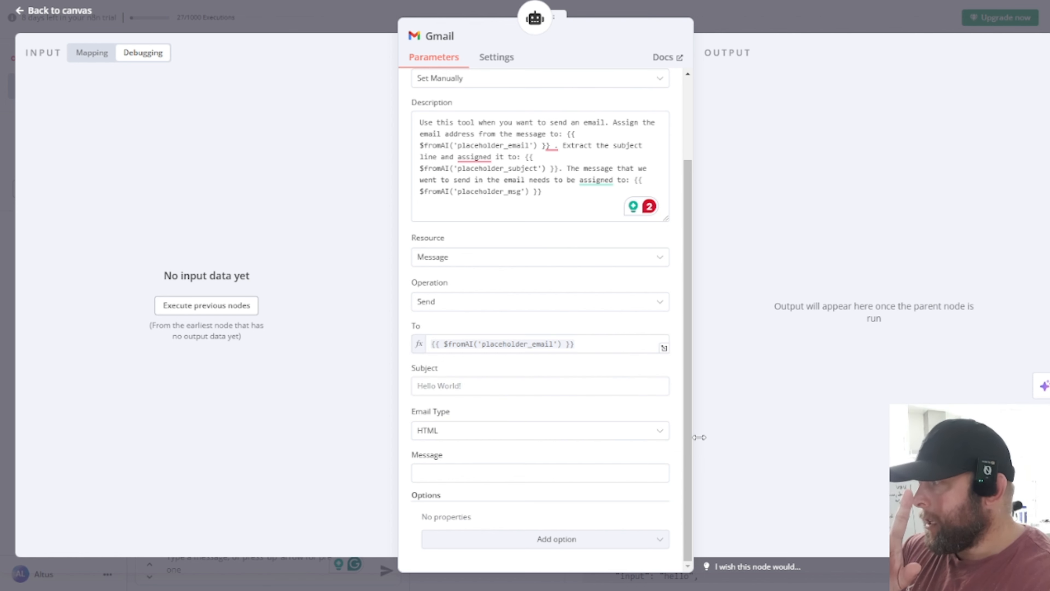
Step: Fill Subject with {{ $fromAI('placeholder_subject') }}
click(478, 389)
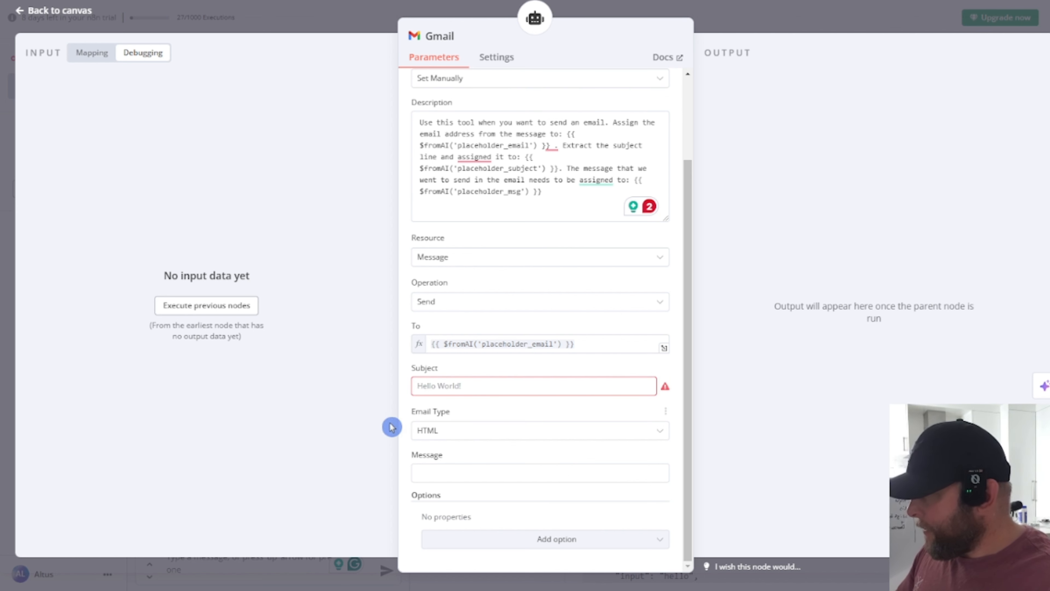
click(494, 389)
text({{ $fromAI('placeholder_subject') }})
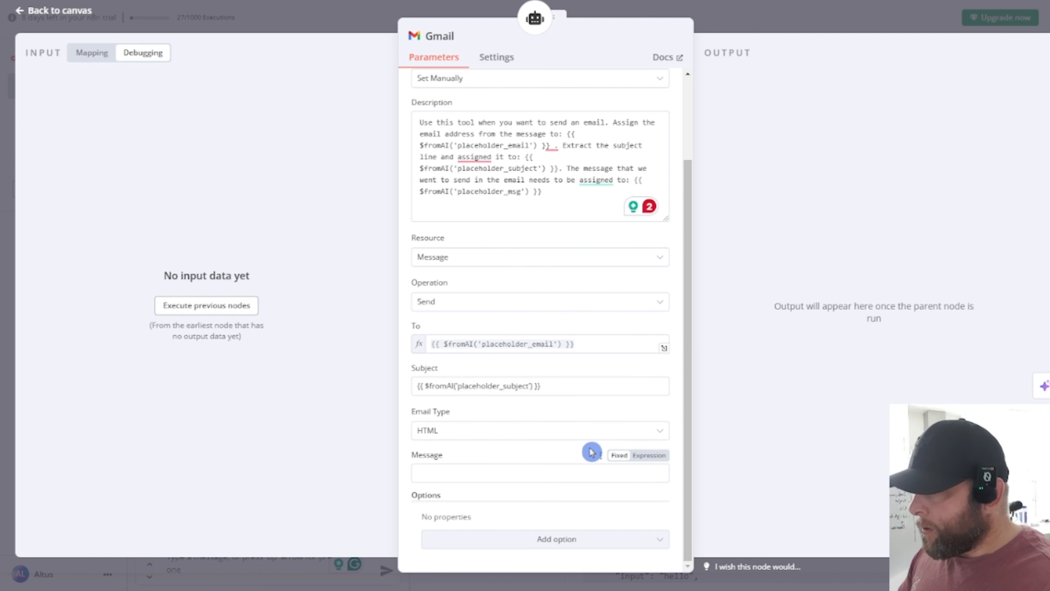
Step: Fill Message with {{ $fromAI('placeholder_msg') }} and return to the workflow canvas
click(485, 475)
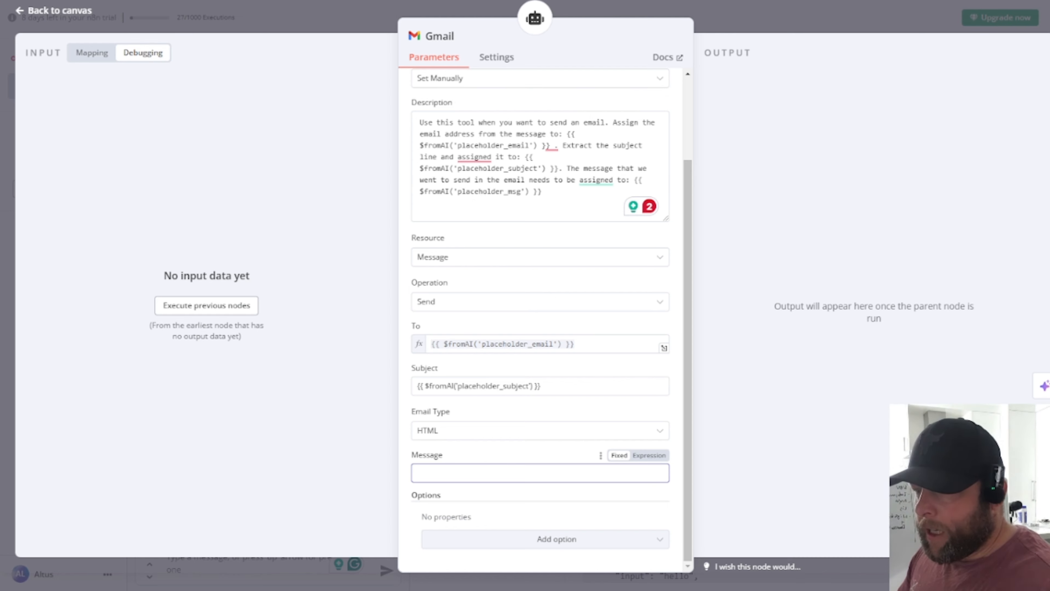
key(super)
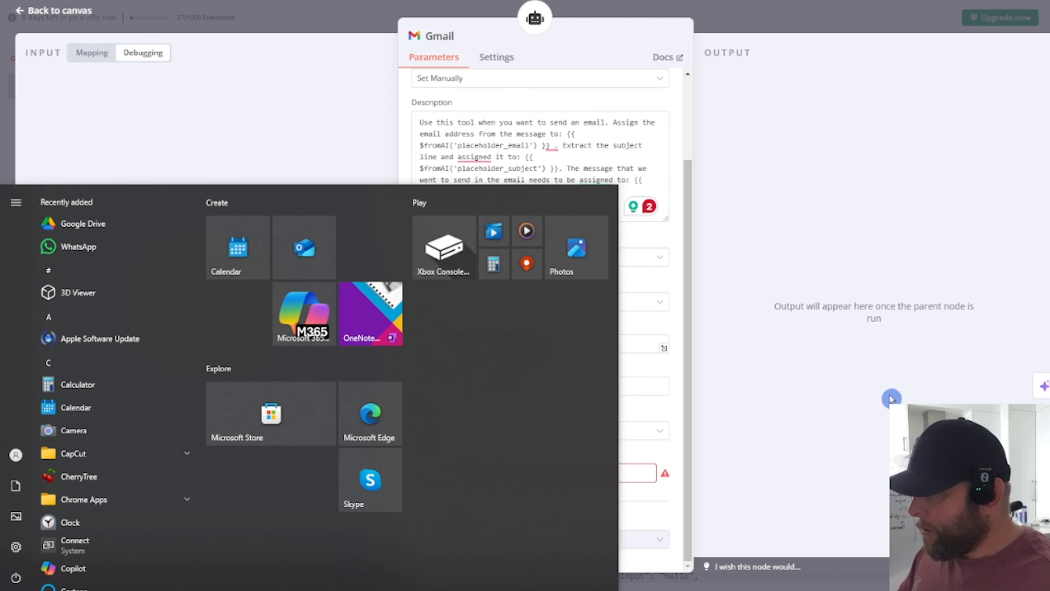
click(785, 417)
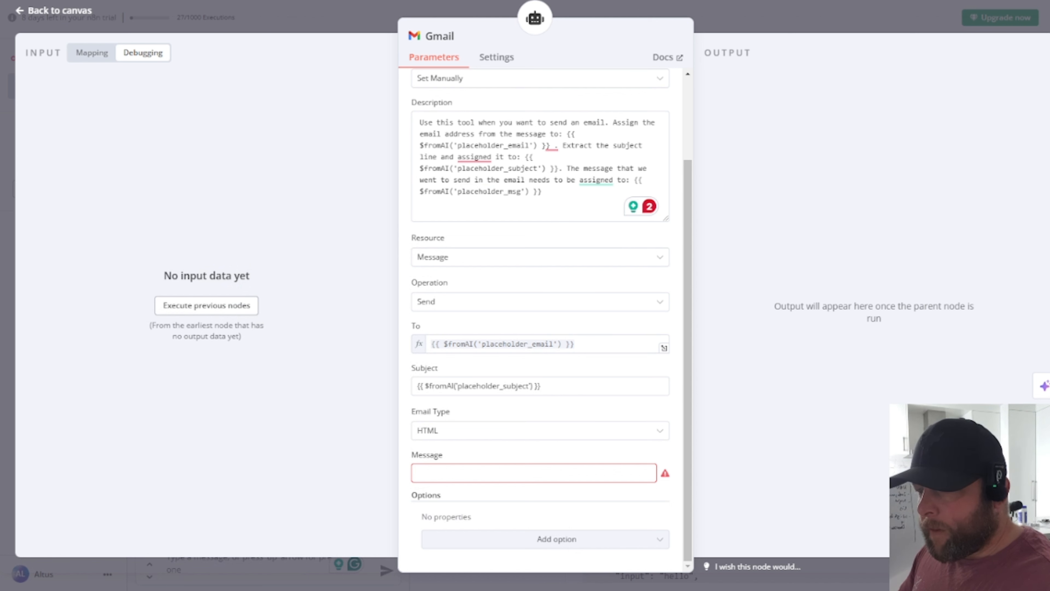
click(504, 473)
text({{ $fromAI('placeholder_msg') }})
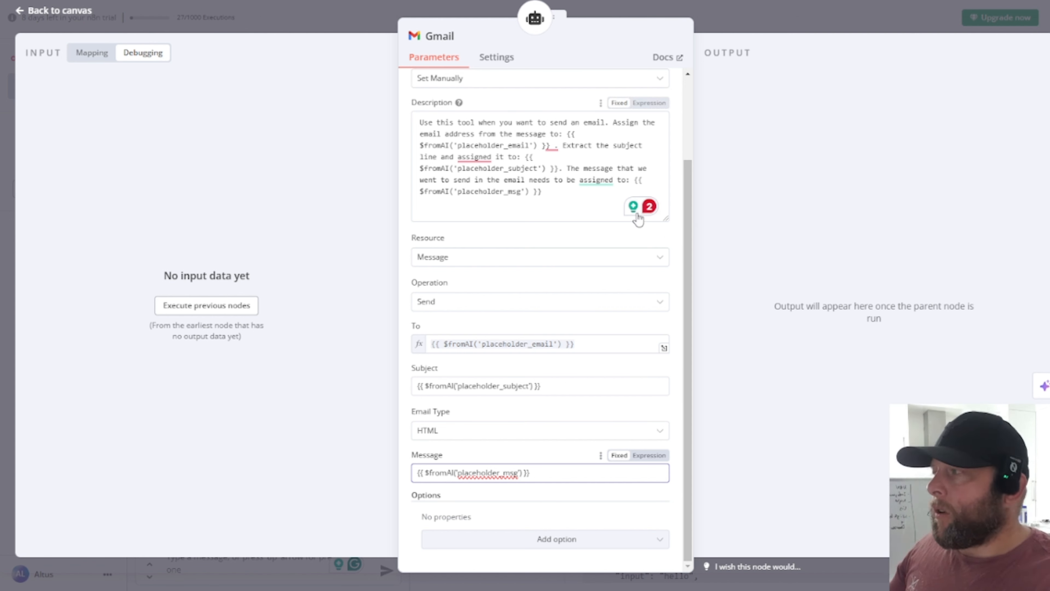
click(305, 200)
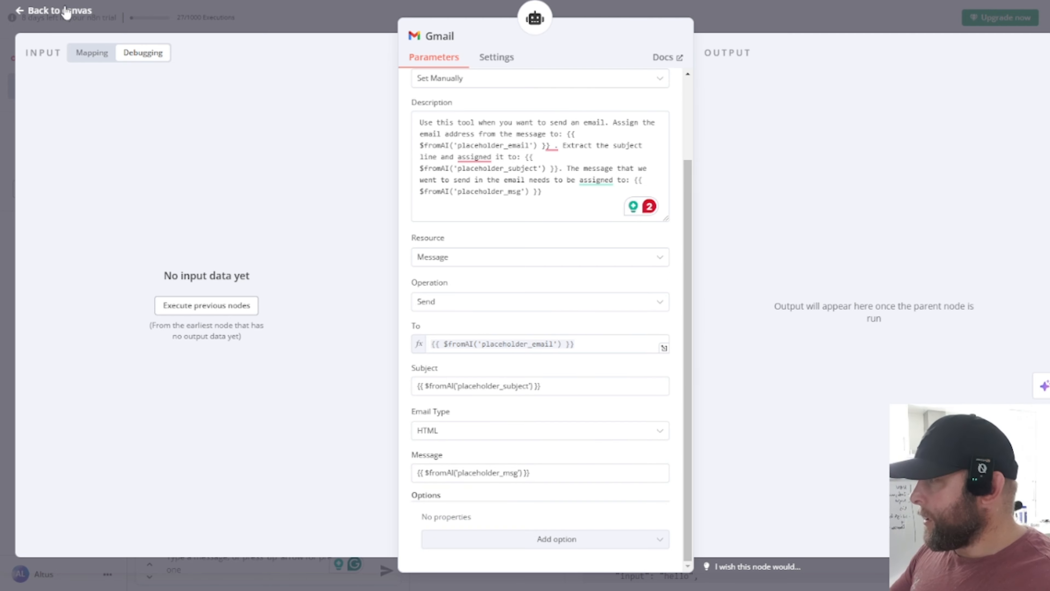
click(58, 11)
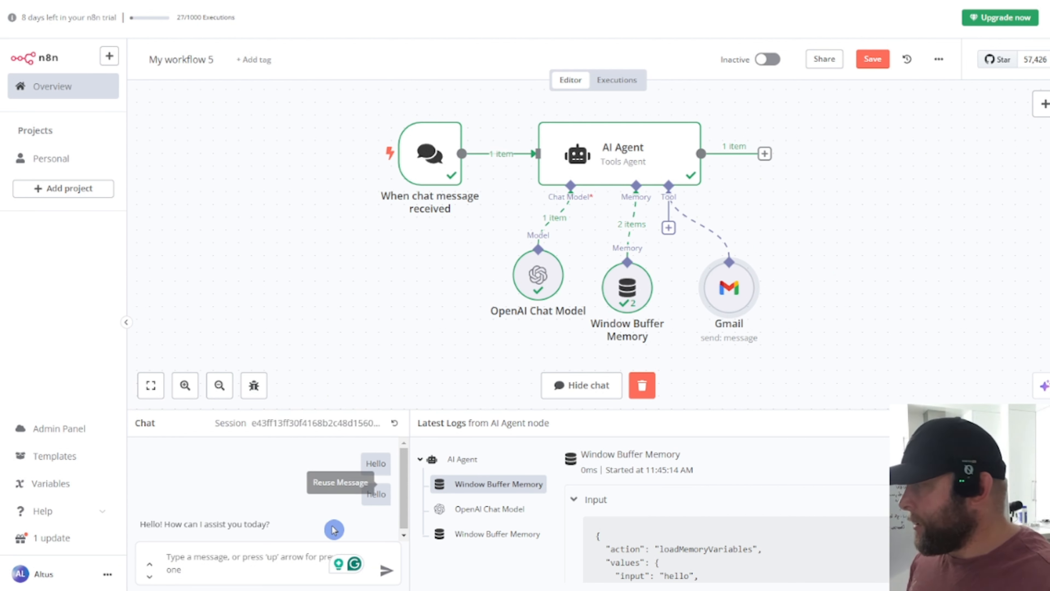
Step: Ask the agent in chat to email the recipient with subject 'test' and content 'Hello hello'
click(215, 560)
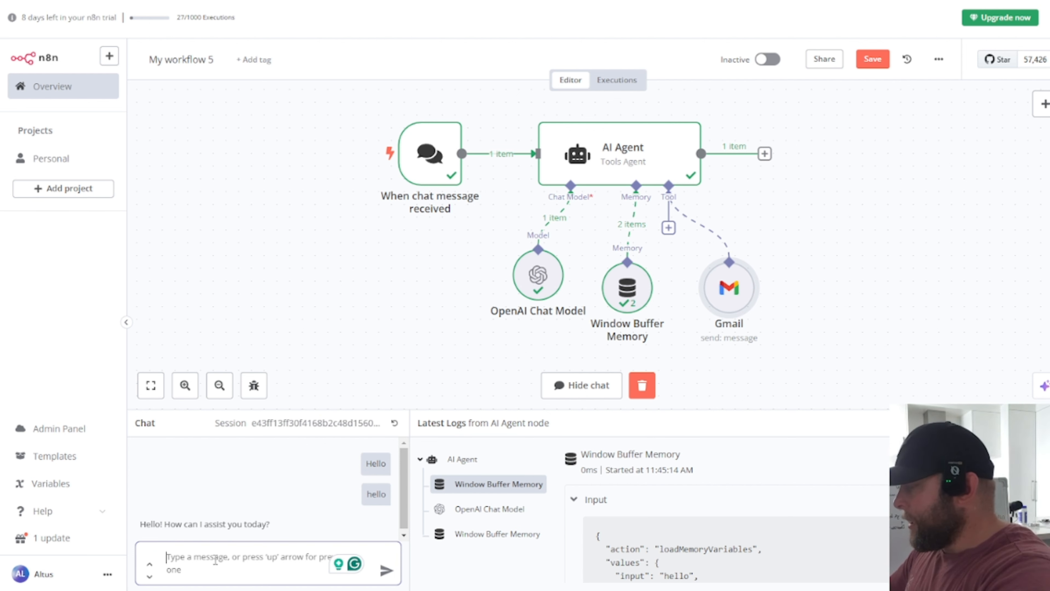
text(Send an ema)
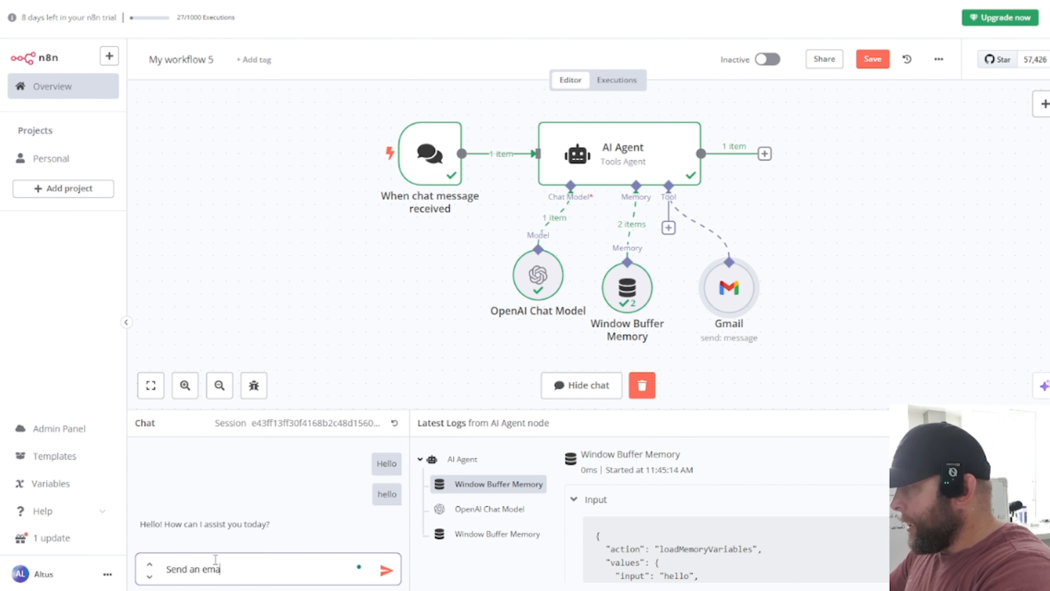
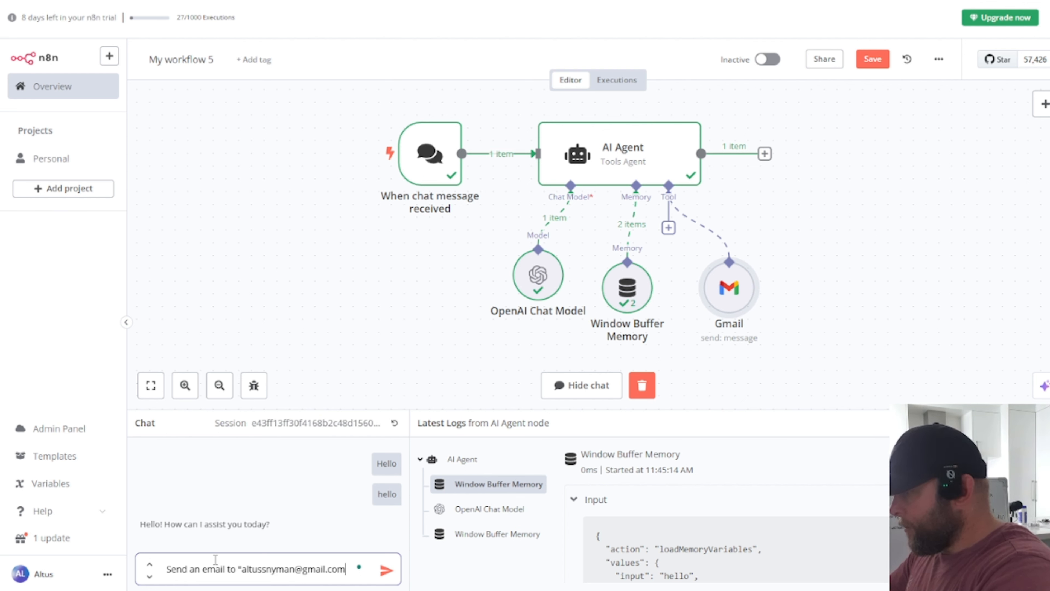
text(" The subject is)
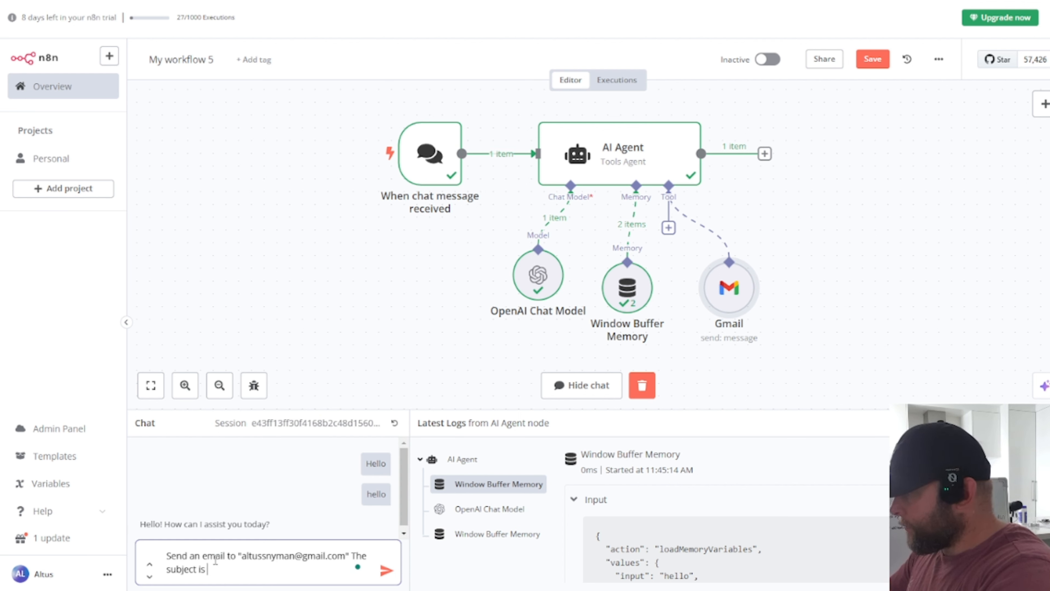
text( "tes)
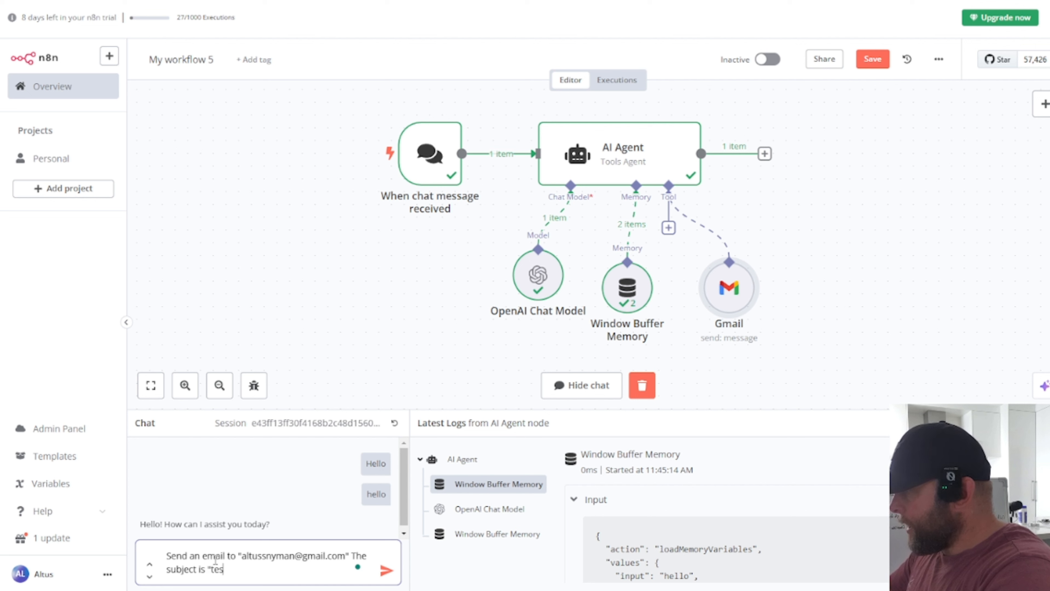
text(t" and the c)
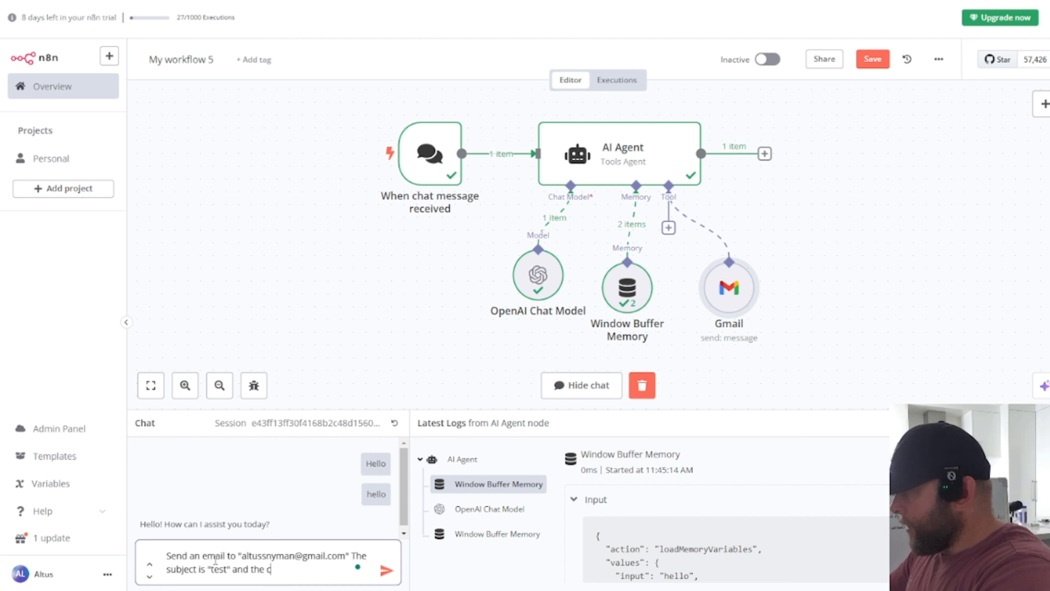
text(ontent is " H)
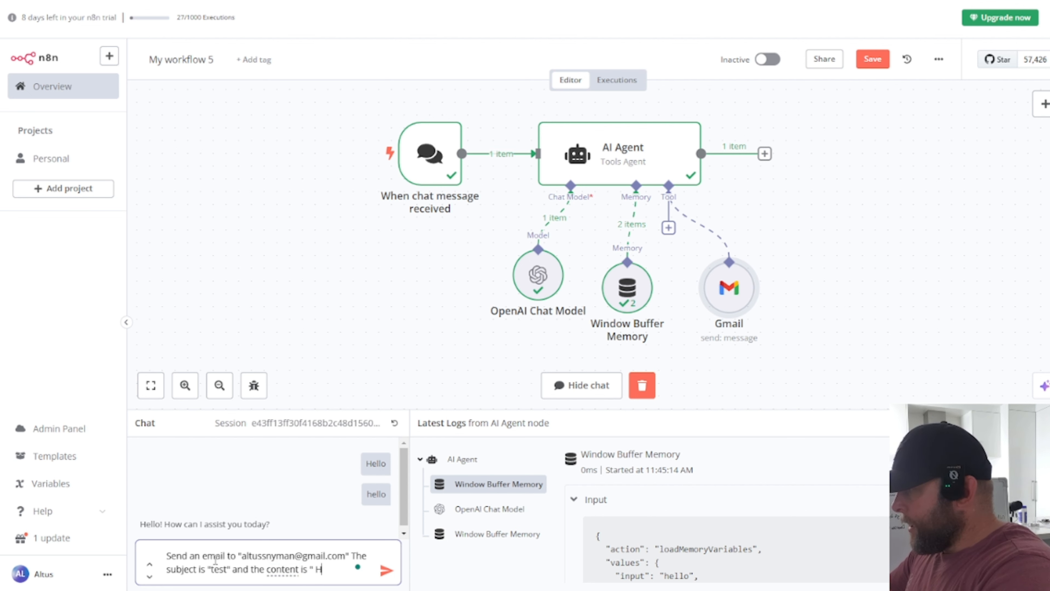
text(eloo)
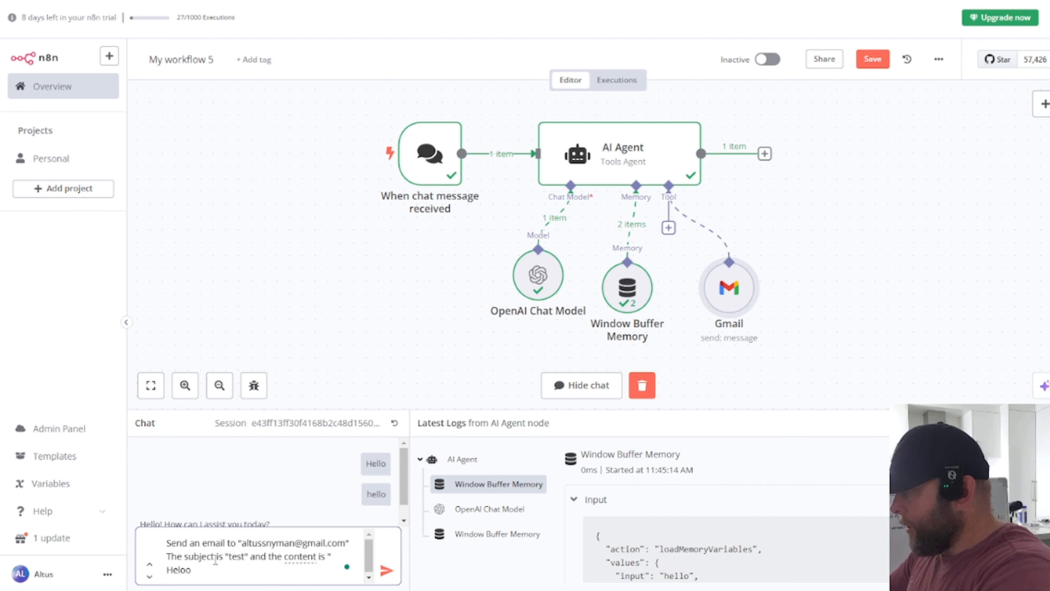
key(BackSpace)
key(BackSpace)
text(lo hello)
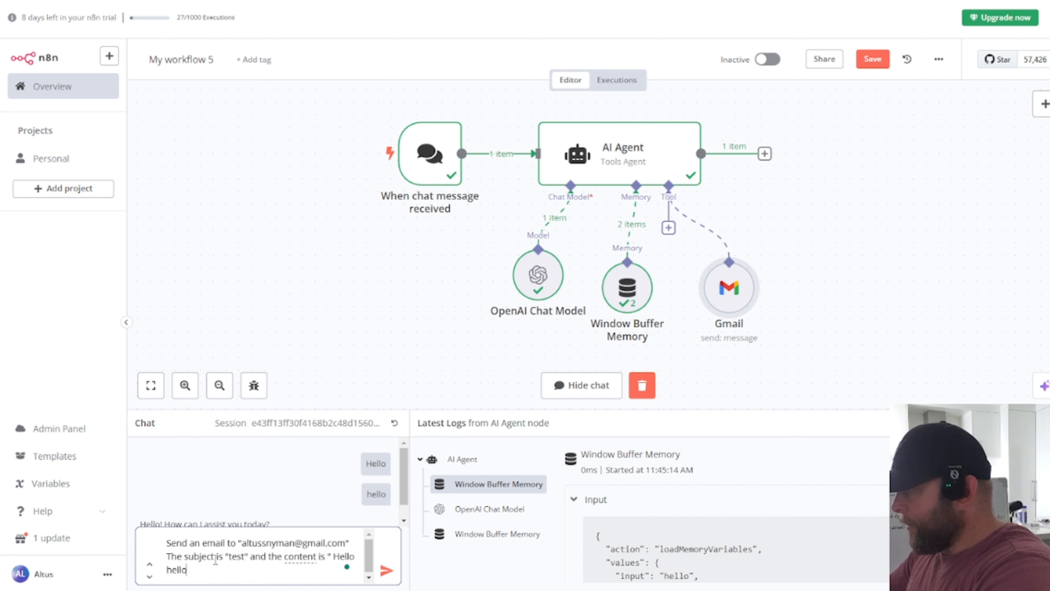
text(")
key(Return)
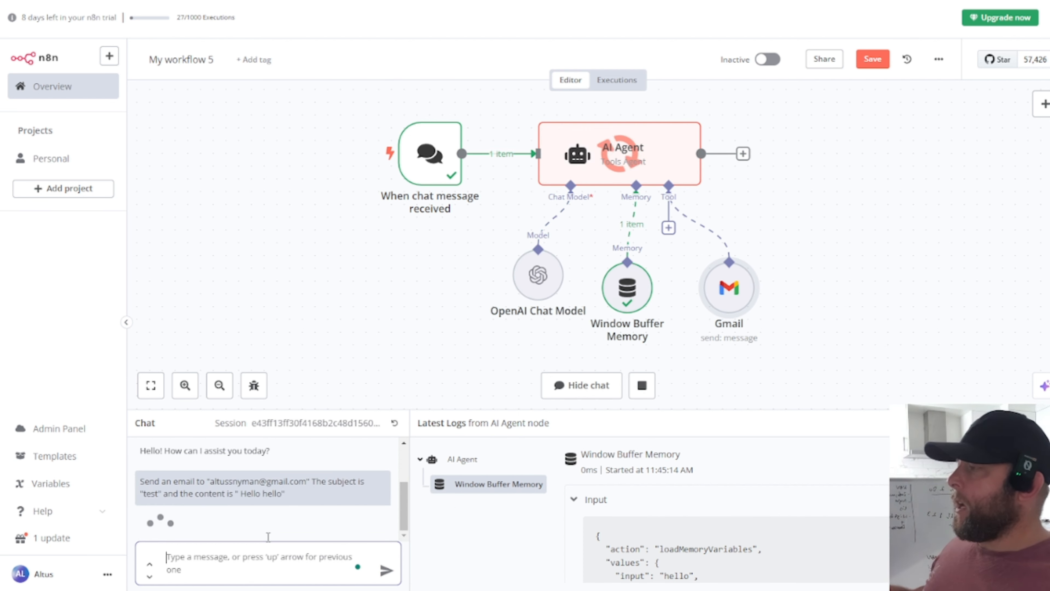
Step: Check the Gmail tool run, set Message to an expression resolving to 'Hello hello', then go to Gmail
double_click(736, 300)
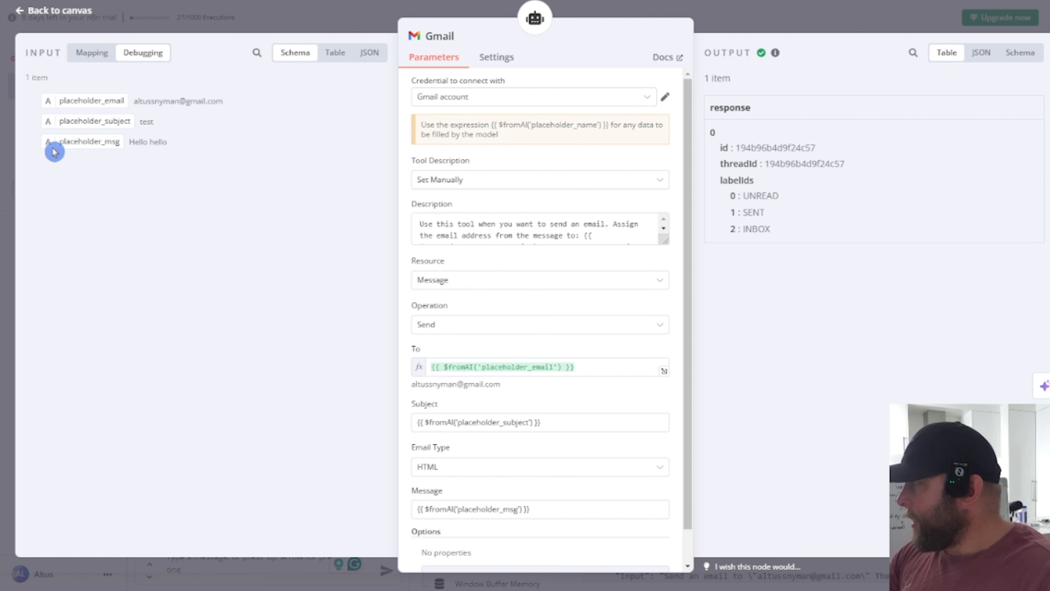
scroll(508, 290, down, 1)
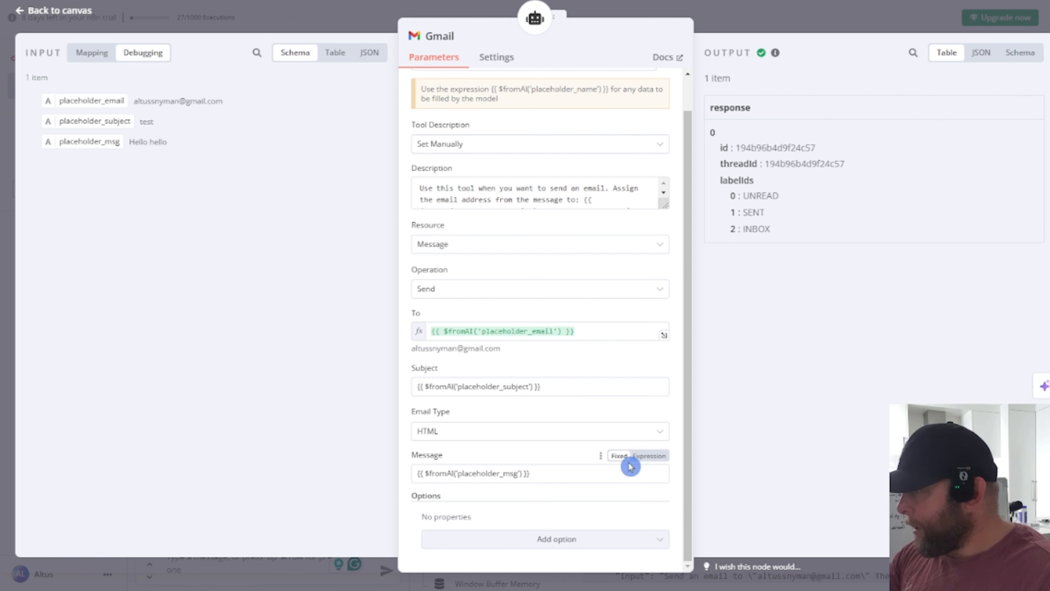
click(649, 457)
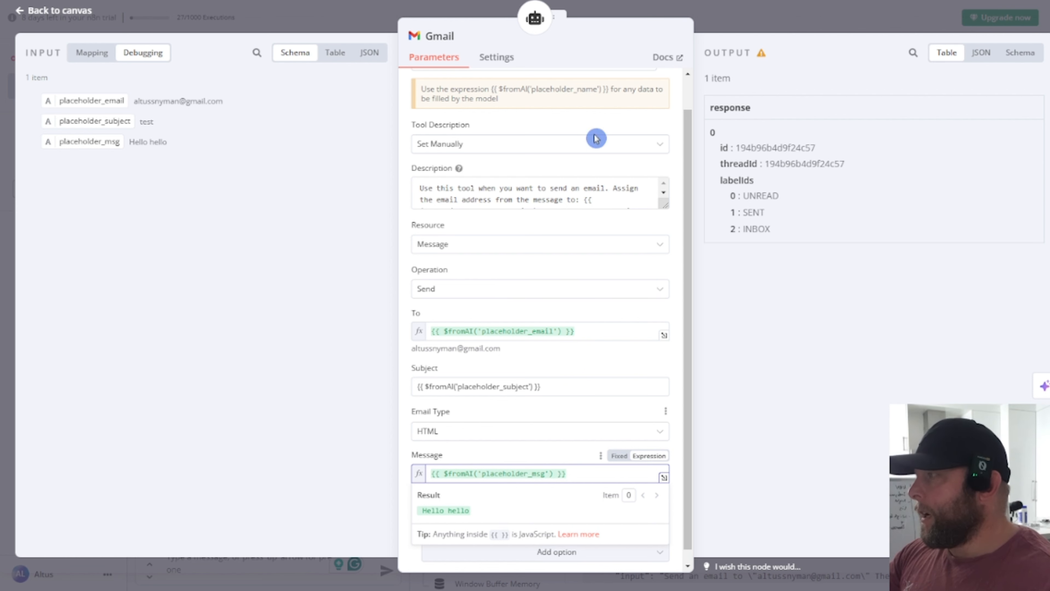
key(ctrl+Tab)
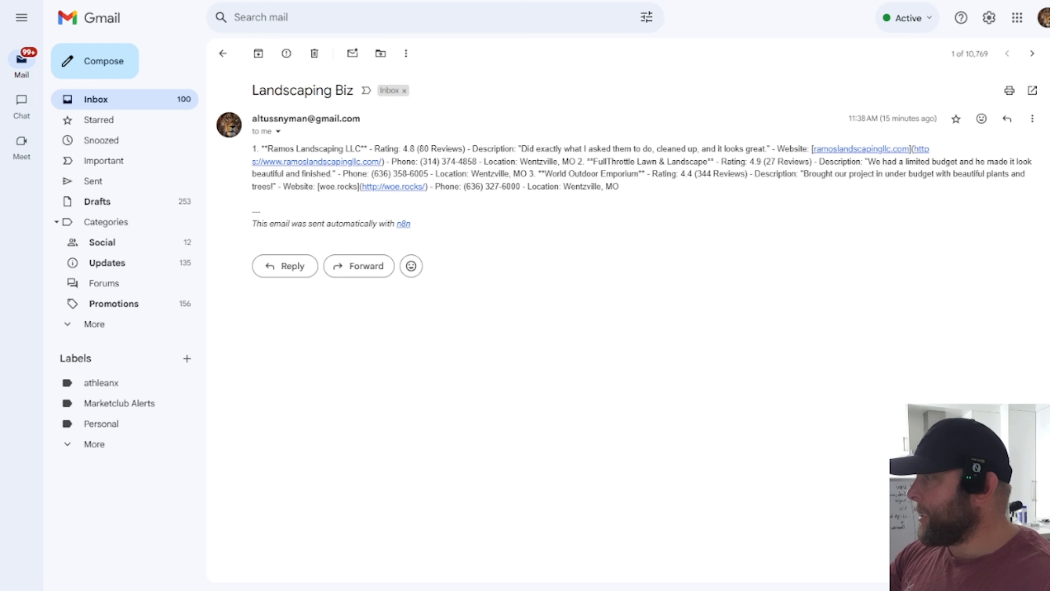
Step: Open the newest inbox email showing literal $fromAI placeholders, then return to n8n
click(102, 100)
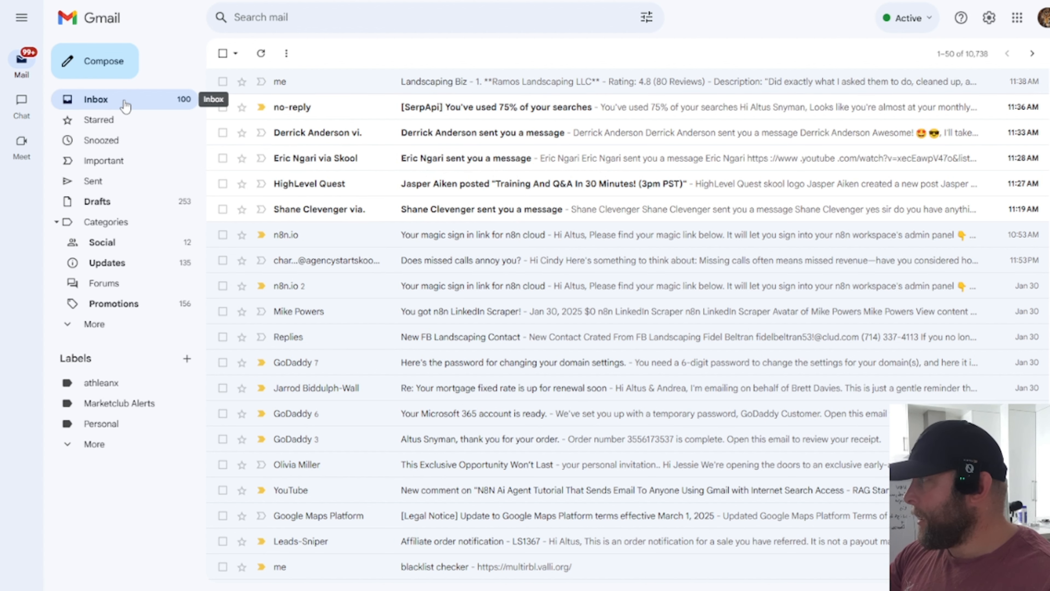
click(455, 82)
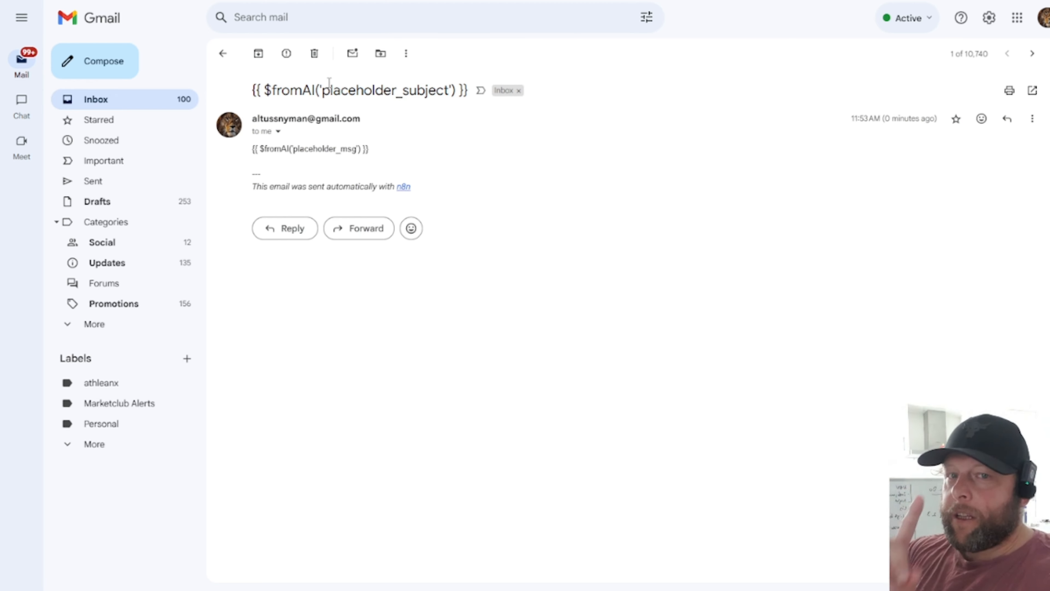
key(ctrl+Tab)
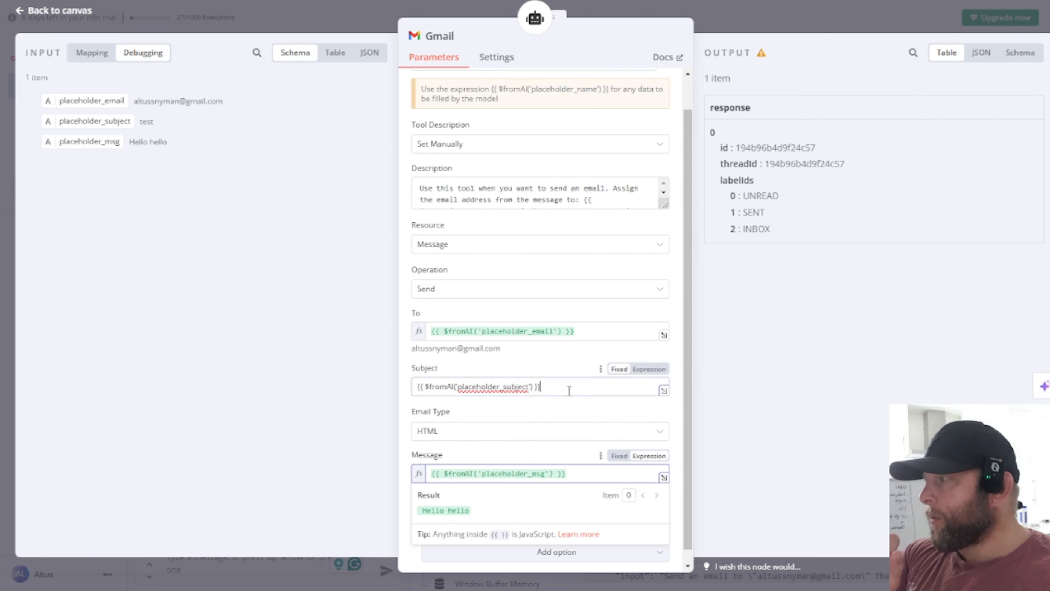
Step: Make the Gmail tool's Subject an expression resolving to 'test' and go back to the canvas
click(649, 369)
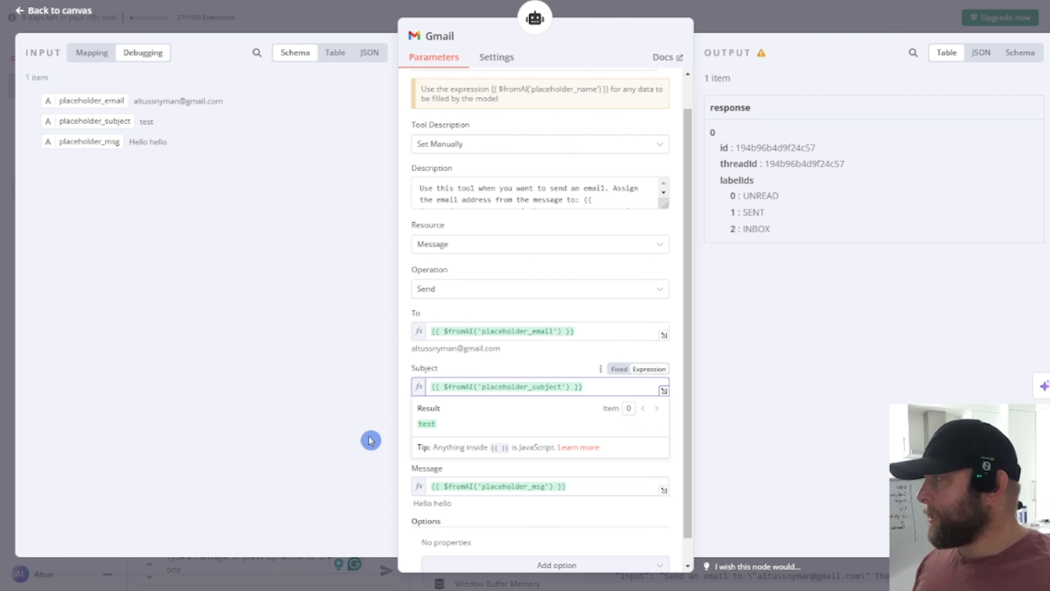
click(333, 132)
click(72, 8)
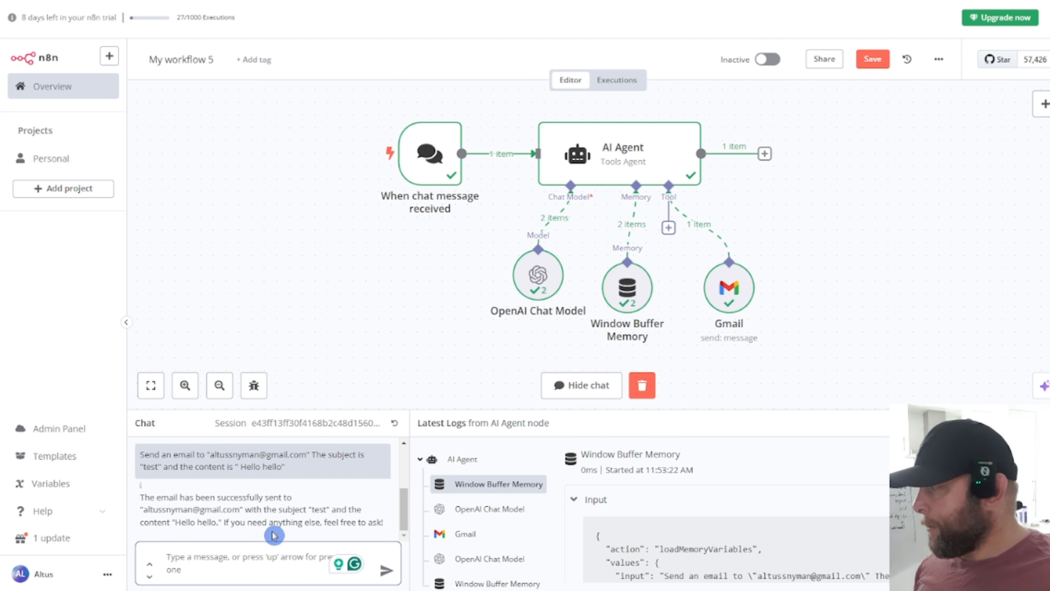
Step: Copy the earlier send-an-email request from the chat and resend it to the AI Agent
click(170, 498)
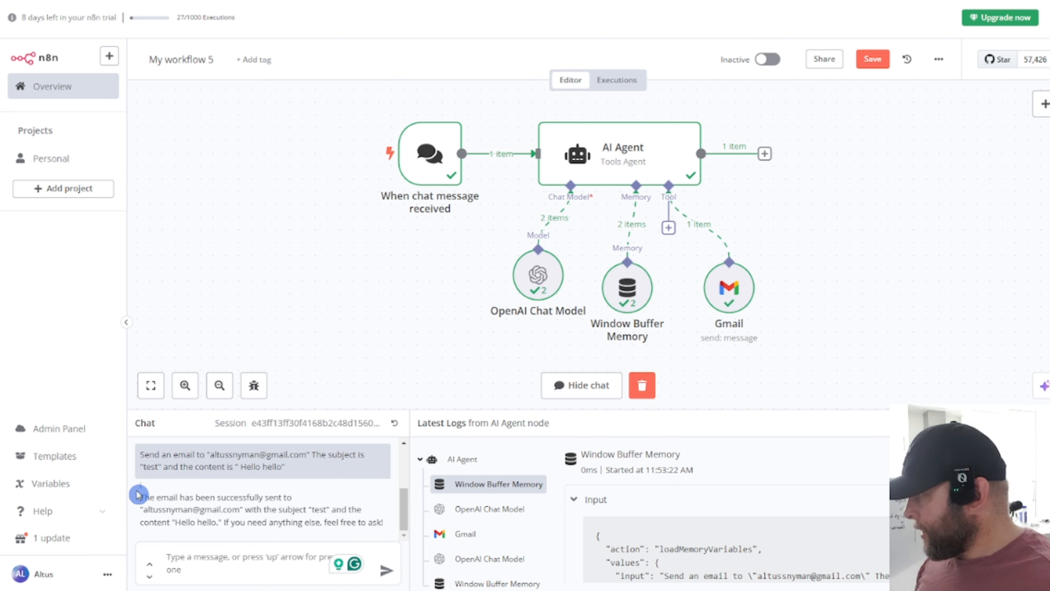
drag(142, 498, 385, 528)
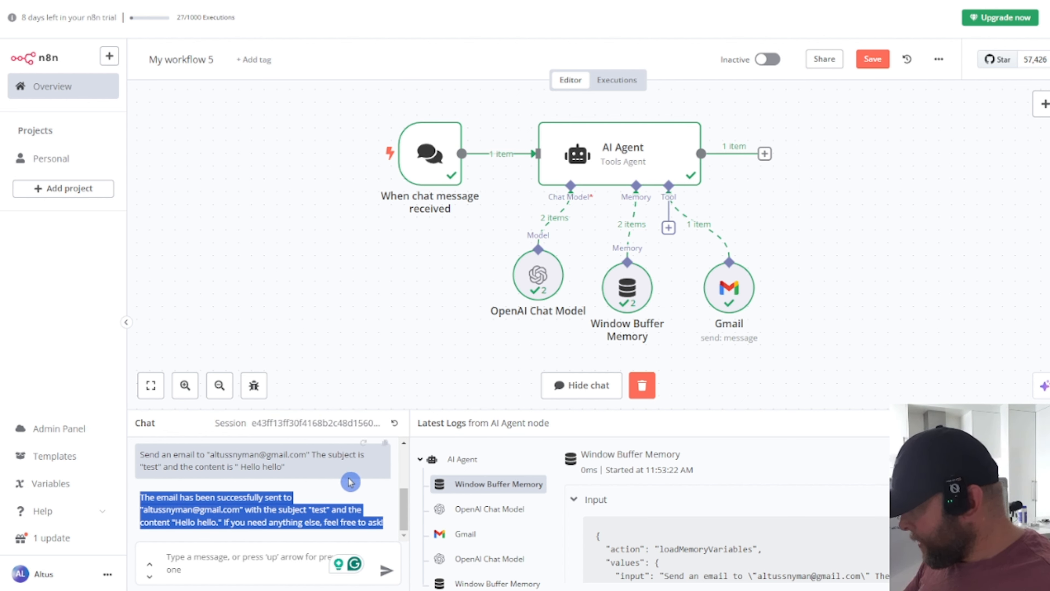
click(261, 480)
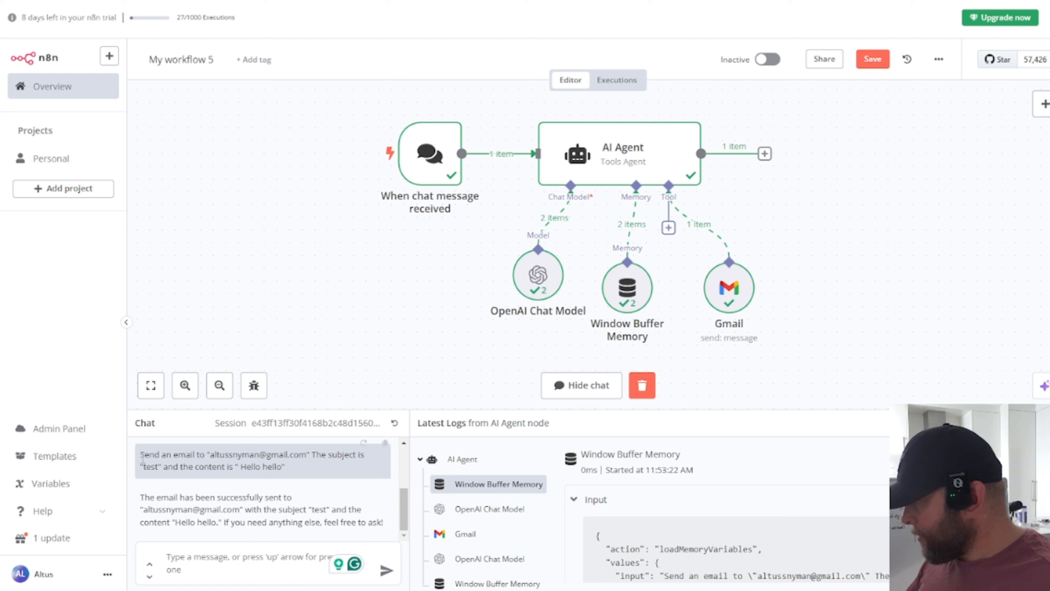
drag(142, 457, 293, 466)
key(ctrl+c)
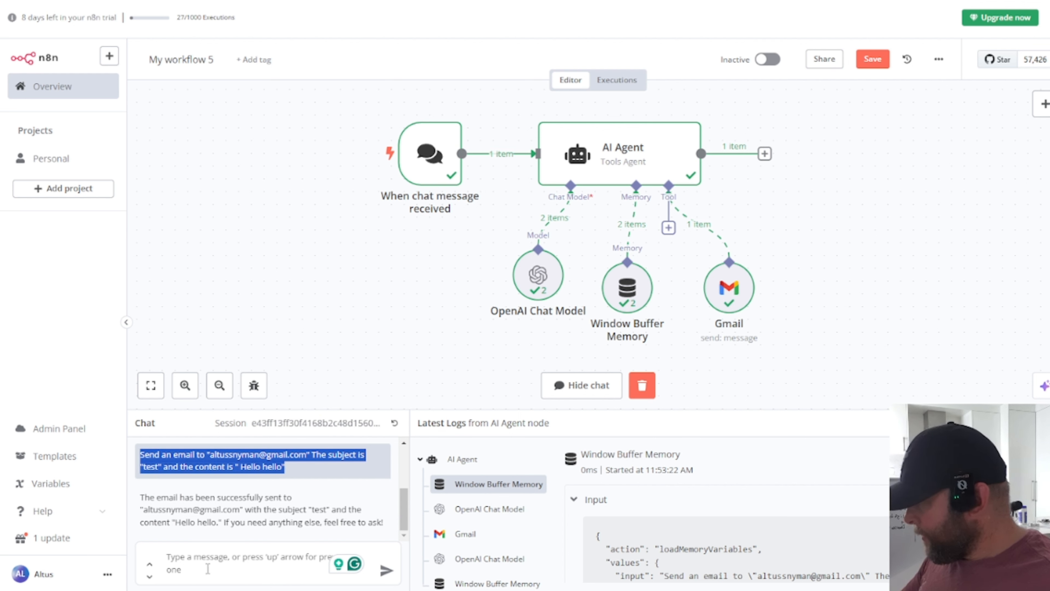
click(208, 564)
key(ctrl+v)
key(Return)
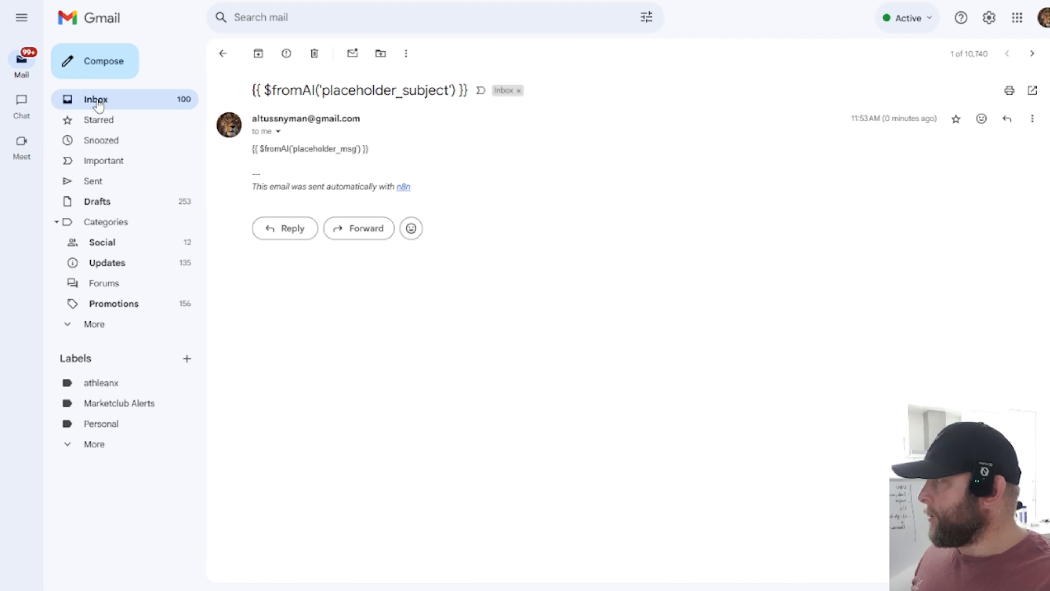
Step: Reload the Gmail inbox and open the newly arrived 'test' email reading 'Hello hello'
click(98, 104)
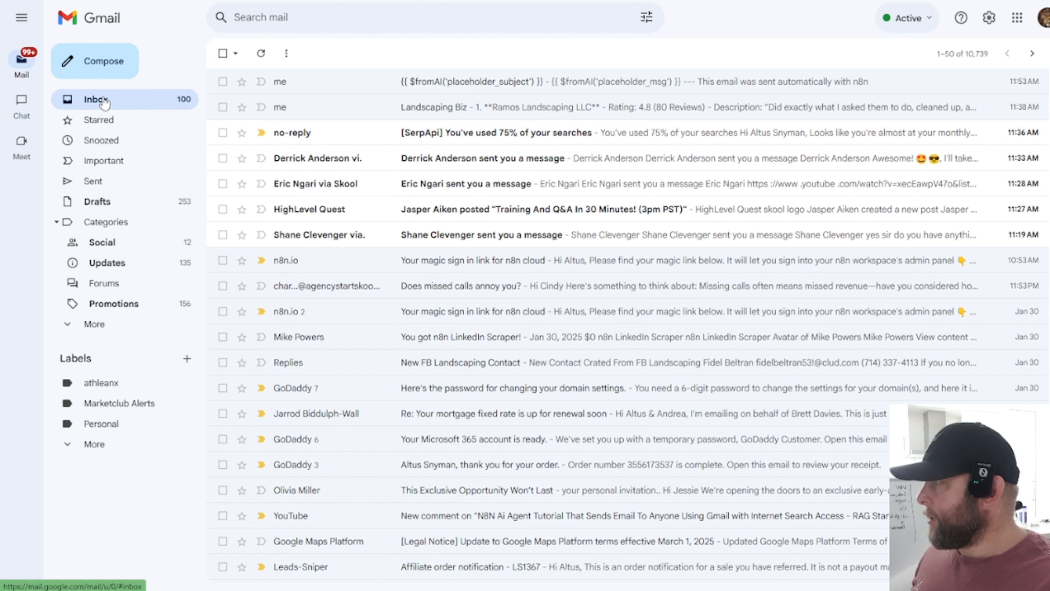
click(103, 117)
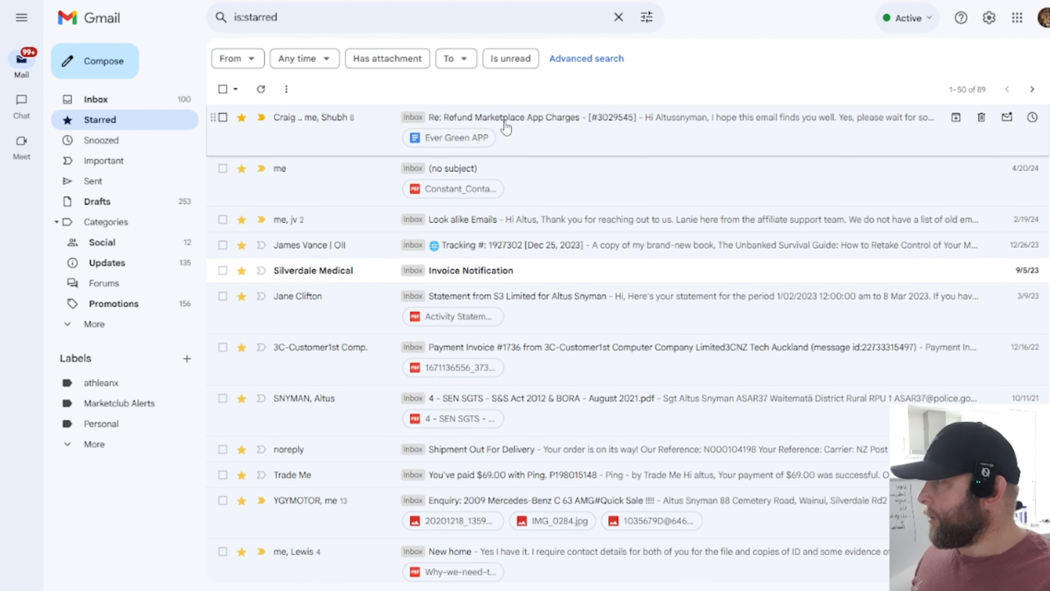
click(120, 102)
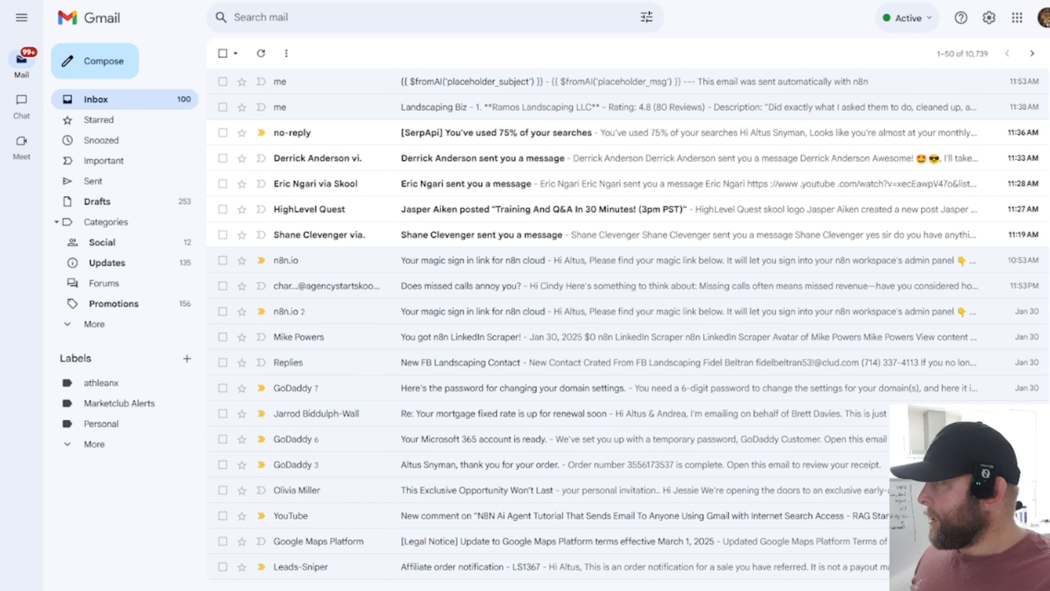
click(125, 119)
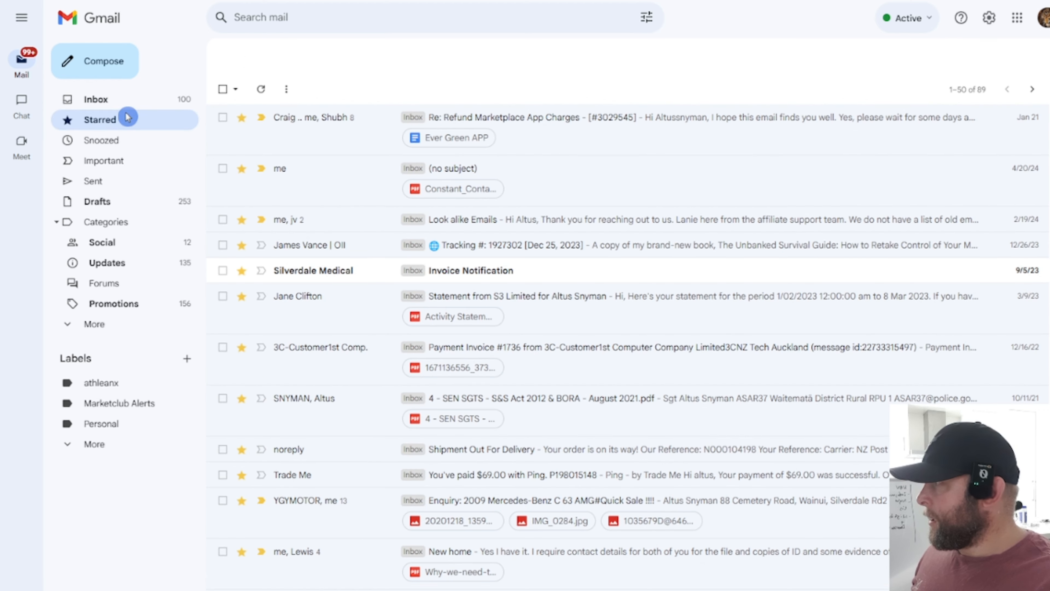
click(126, 106)
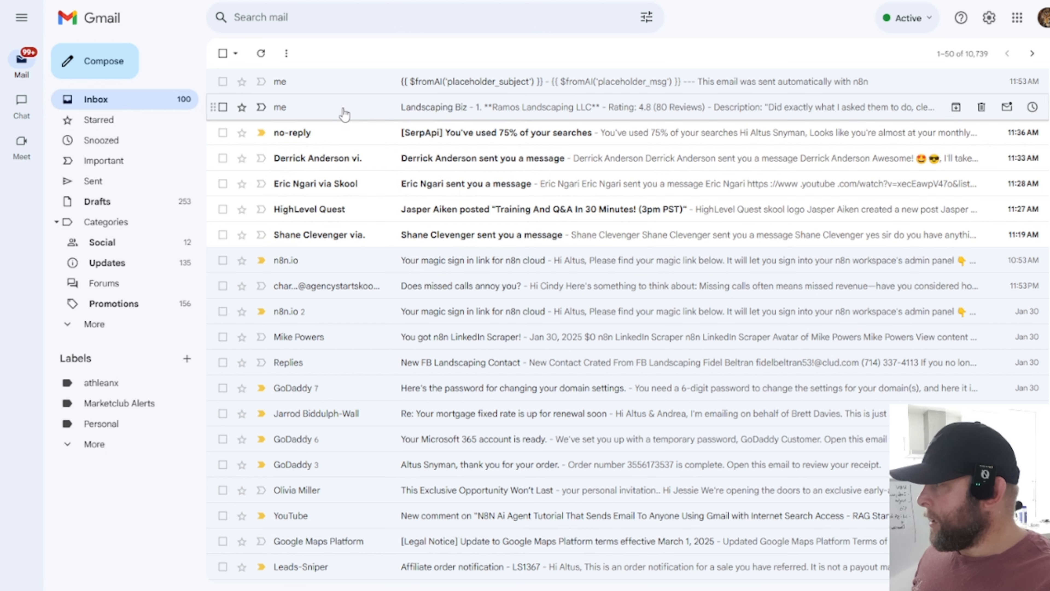
key(F5)
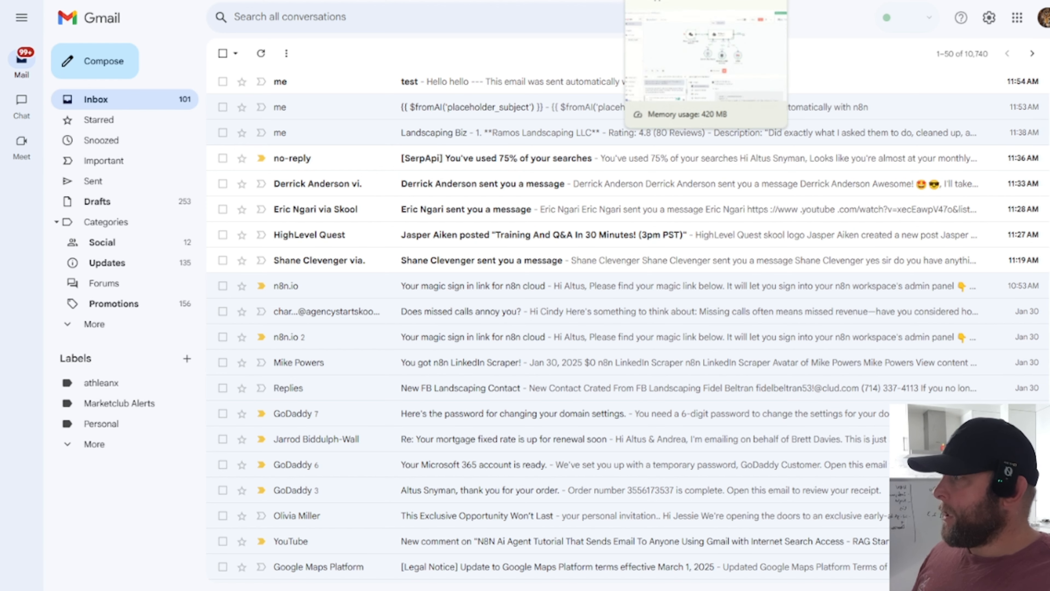
click(501, 82)
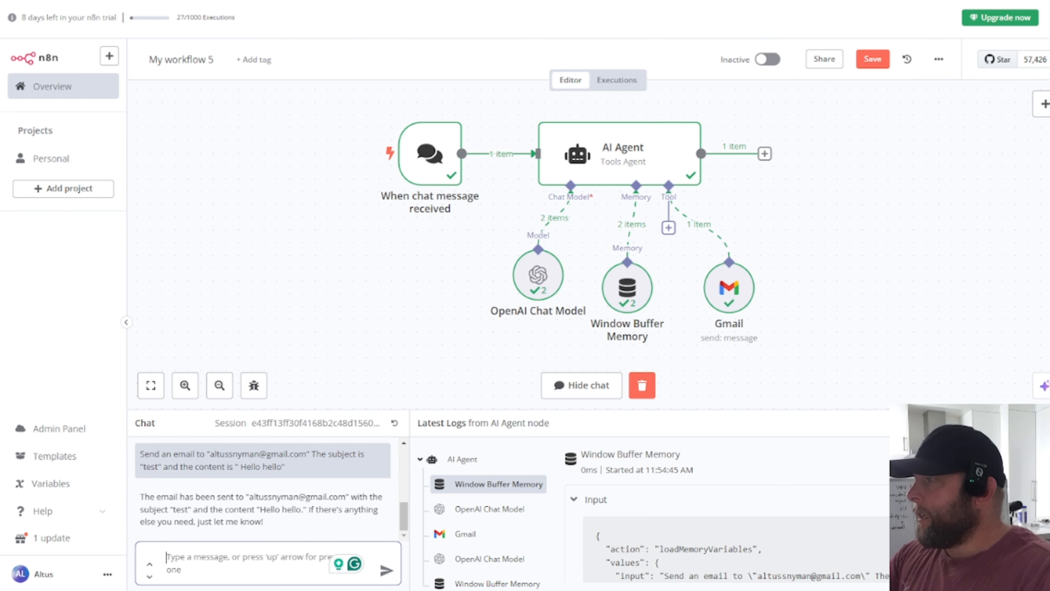
double_click(729, 304)
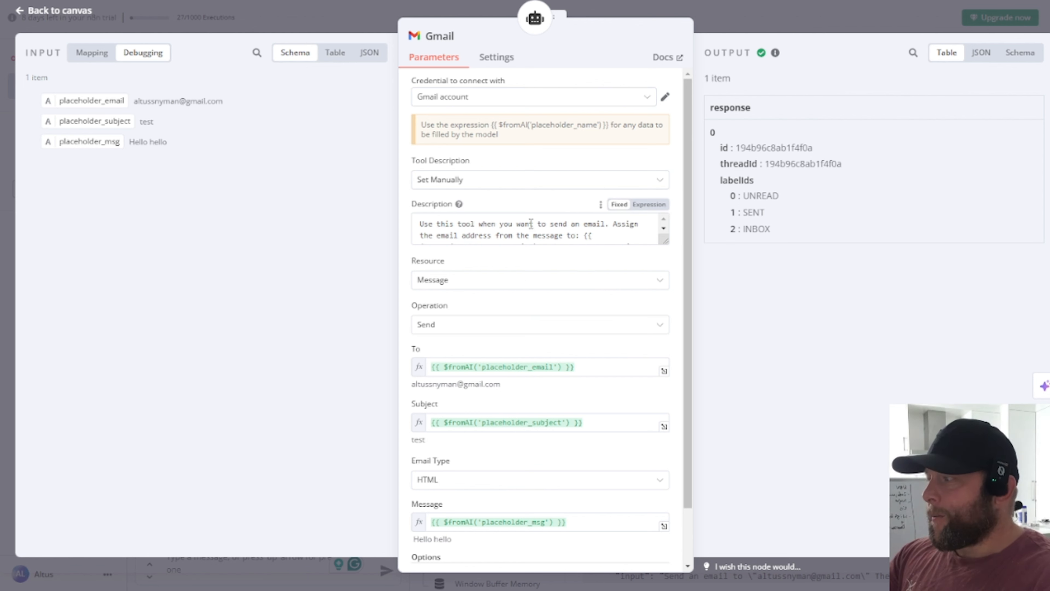
scroll(516, 228, down, 3)
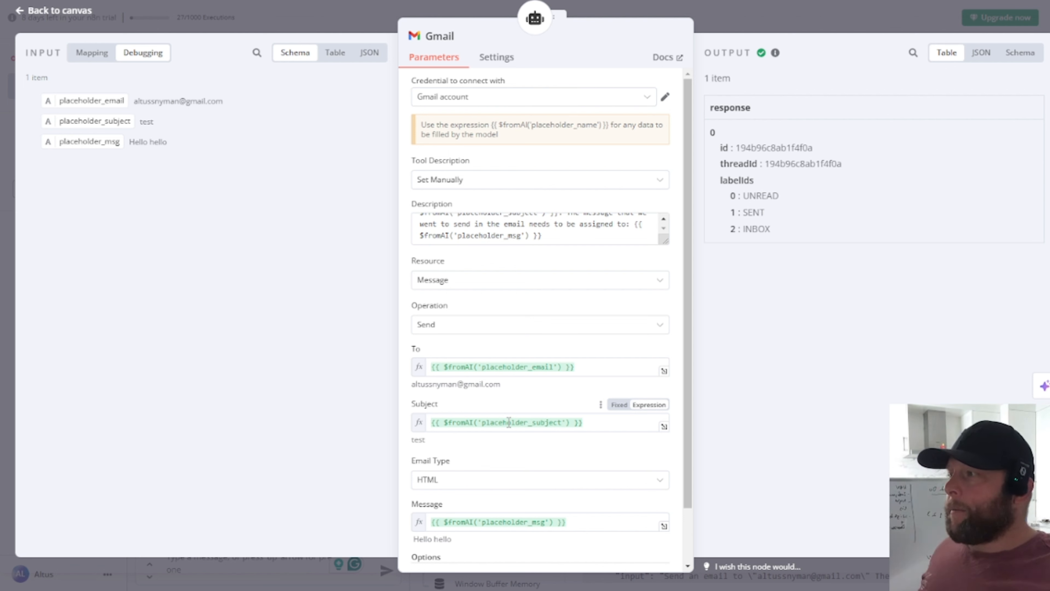
click(821, 20)
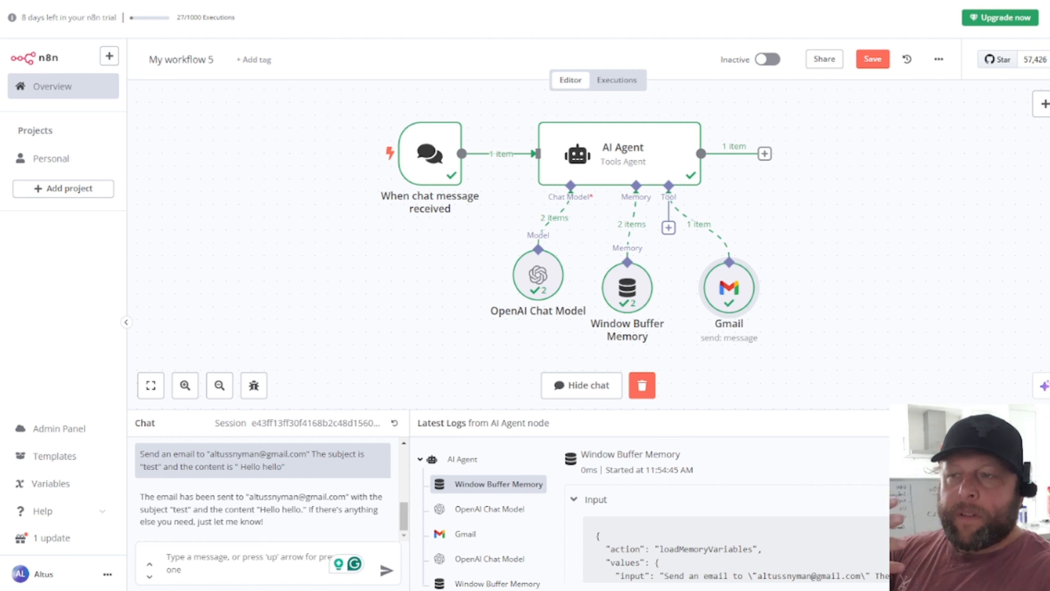
click(807, 1)
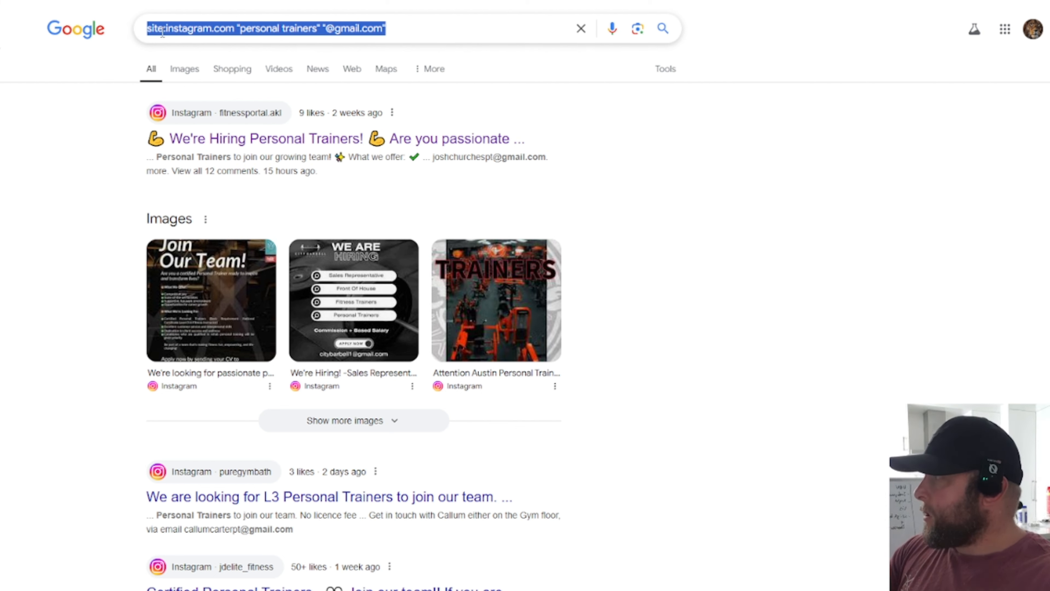
click(149, 35)
triple_click(170, 30)
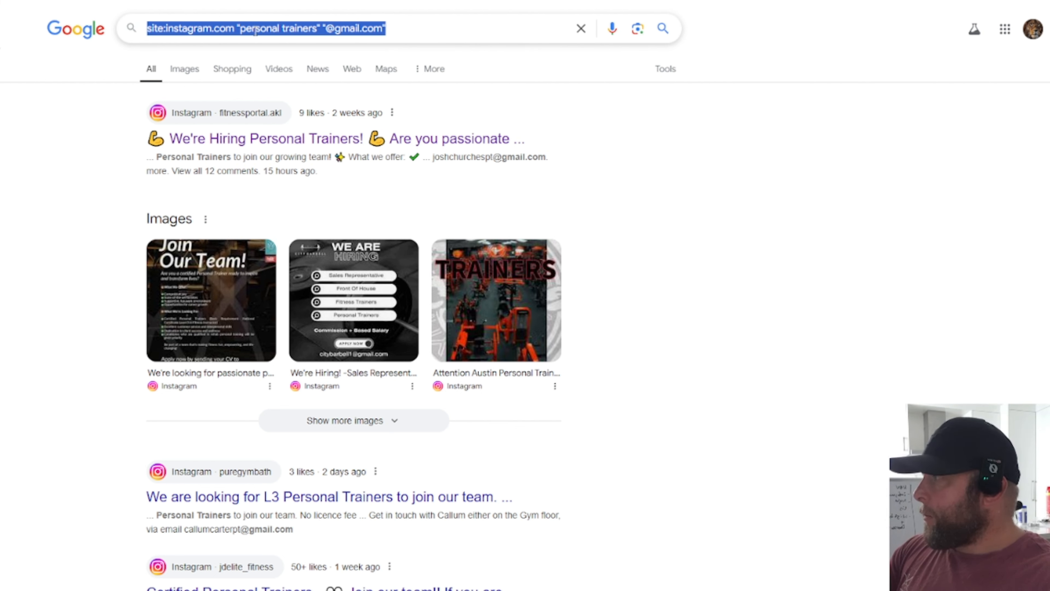
click(193, 30)
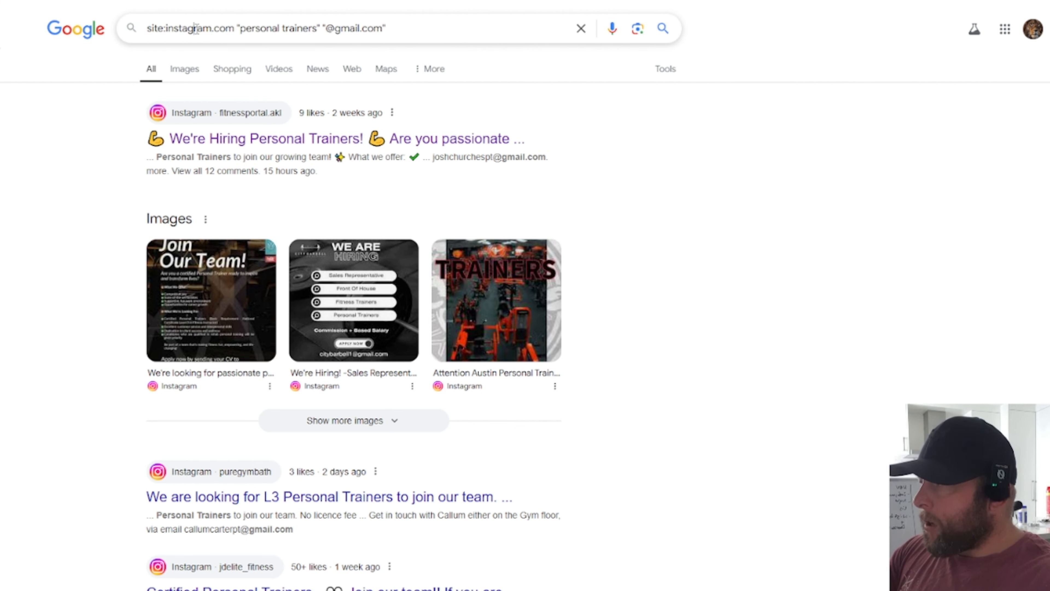
double_click(259, 28)
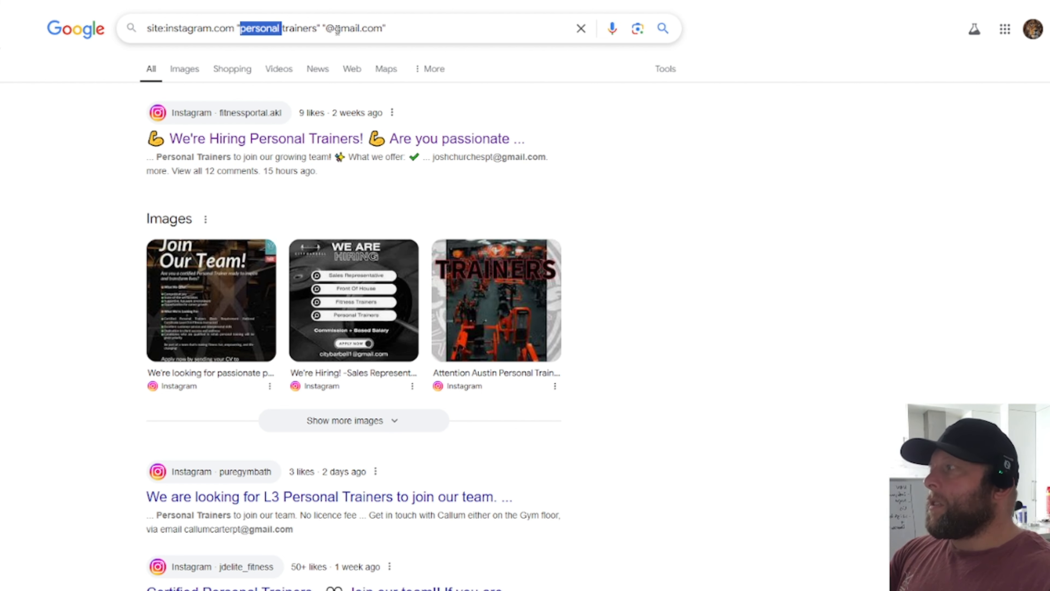
double_click(347, 28)
drag(327, 28, 383, 28)
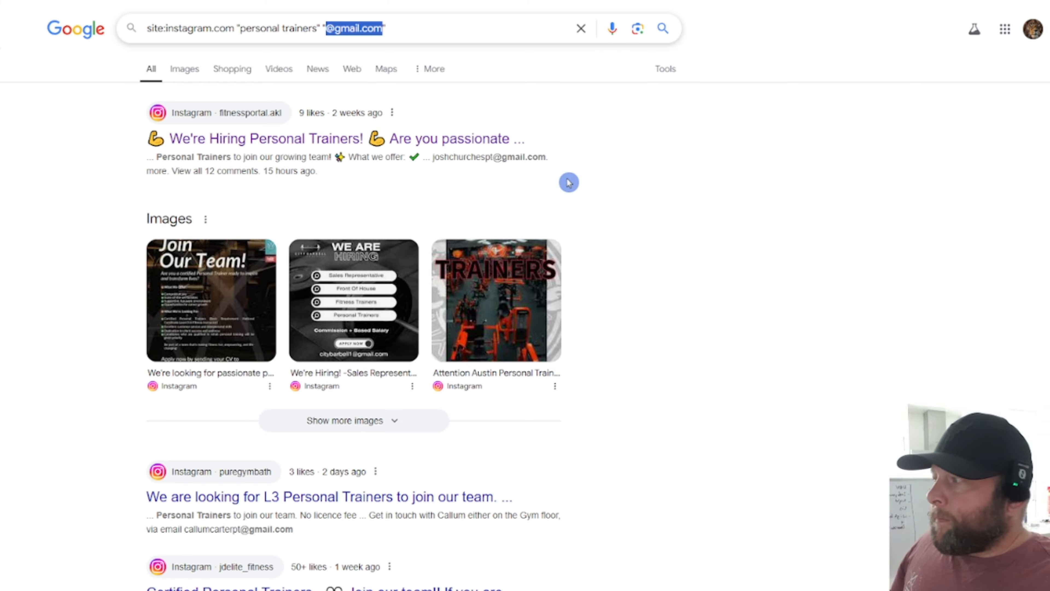
Step: Scroll through the Instagram fitness posts listing Gmail addresses
scroll(679, 242, down, 5)
scroll(457, 283, down, 2)
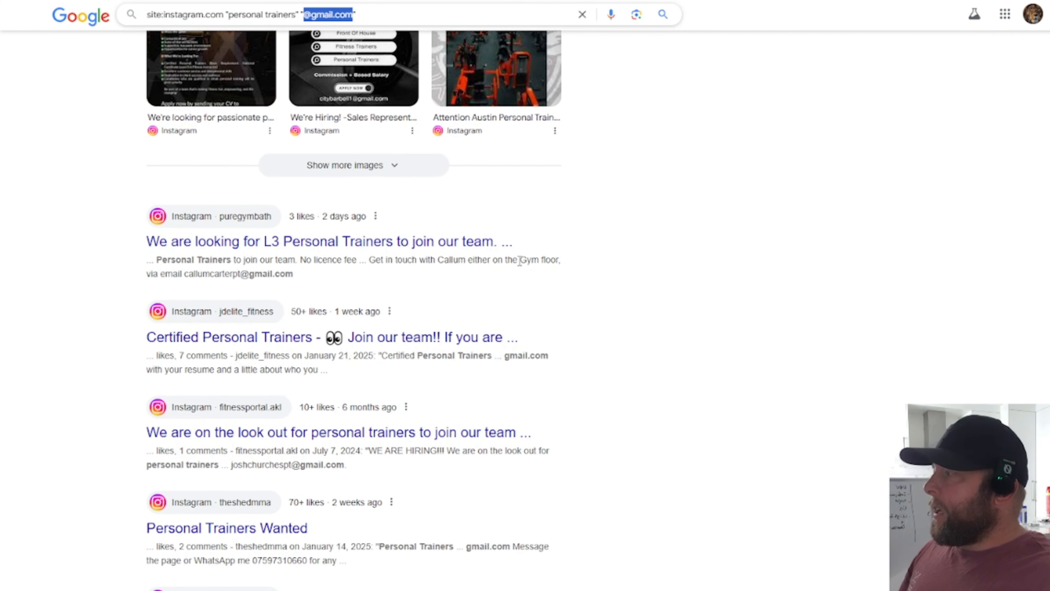
scroll(598, 265, down, 12)
scroll(600, 263, down, 1)
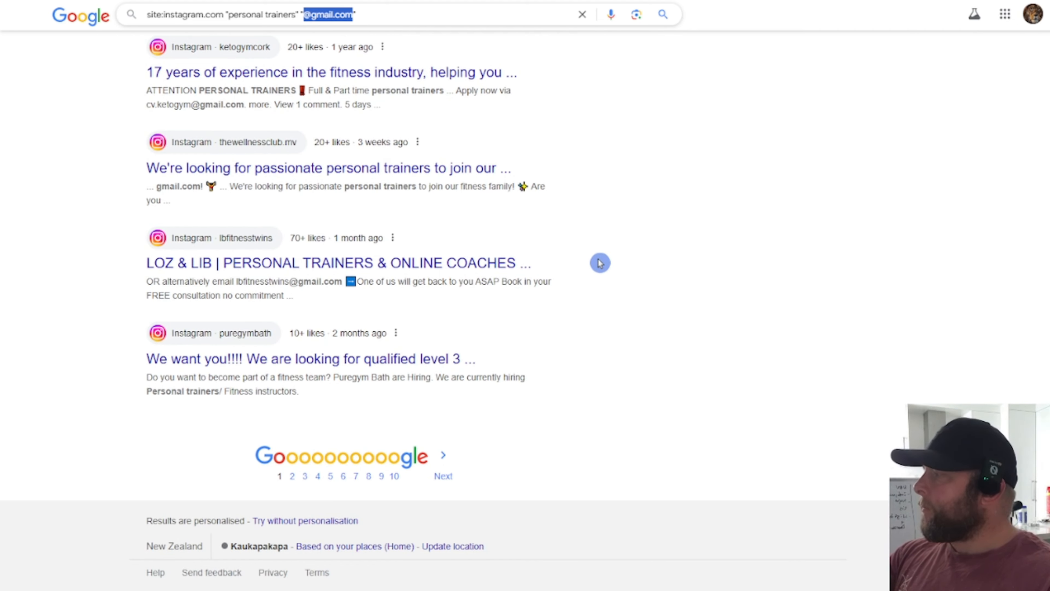
scroll(600, 263, up, 20)
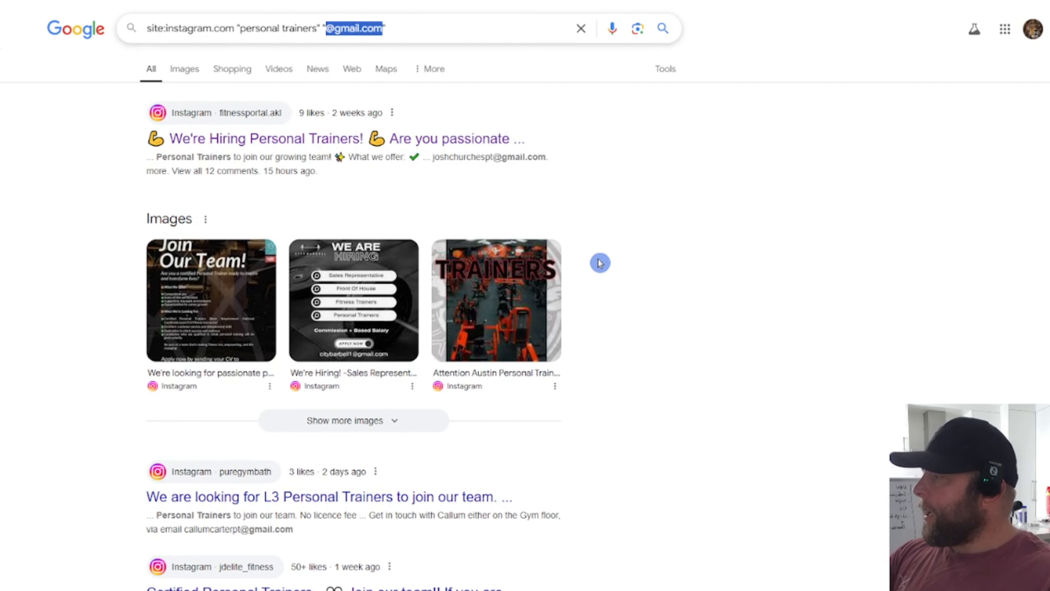
scroll(600, 263, down, 15)
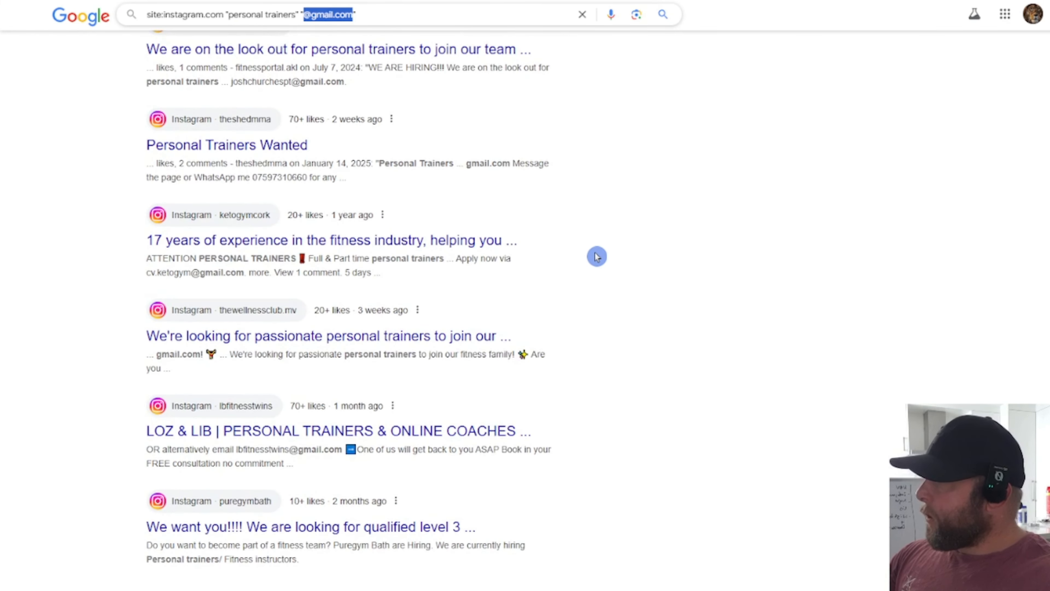
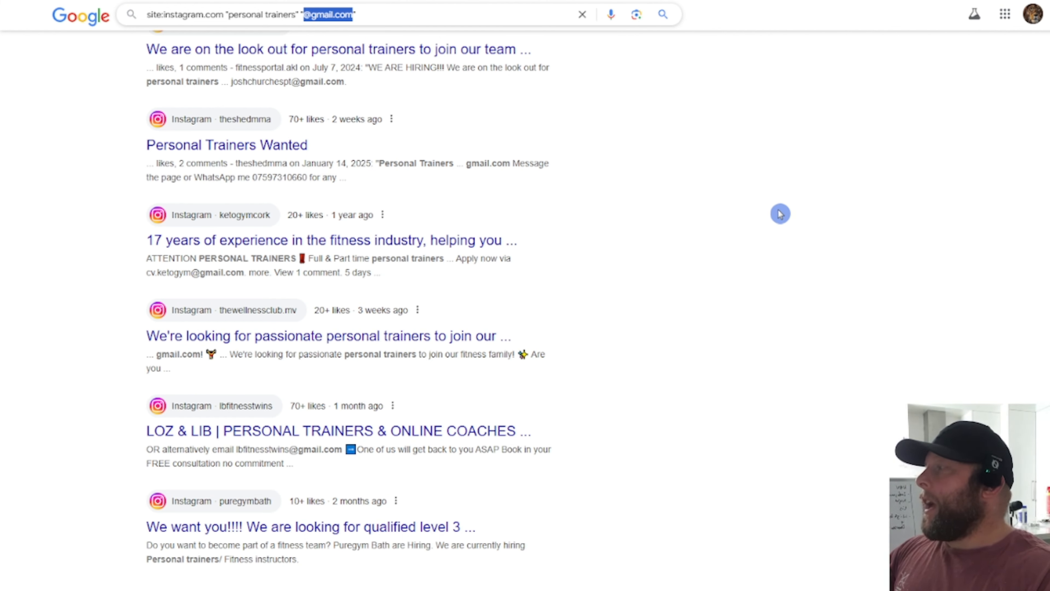
Step: Replace the Google search query with 'serp api' and run the search
scroll(758, 283, up, 10)
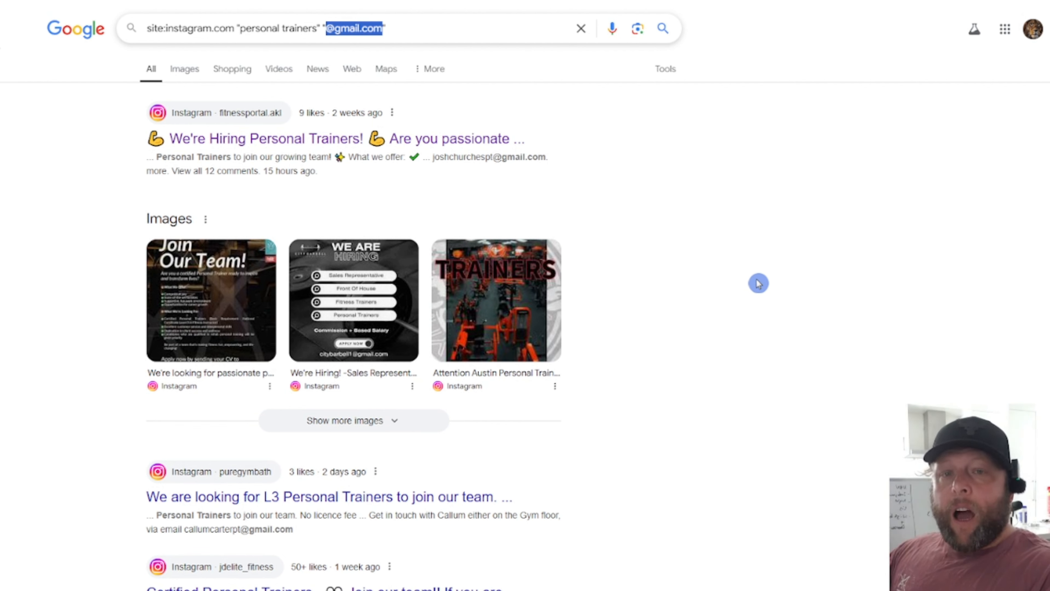
scroll(759, 284, down, 3)
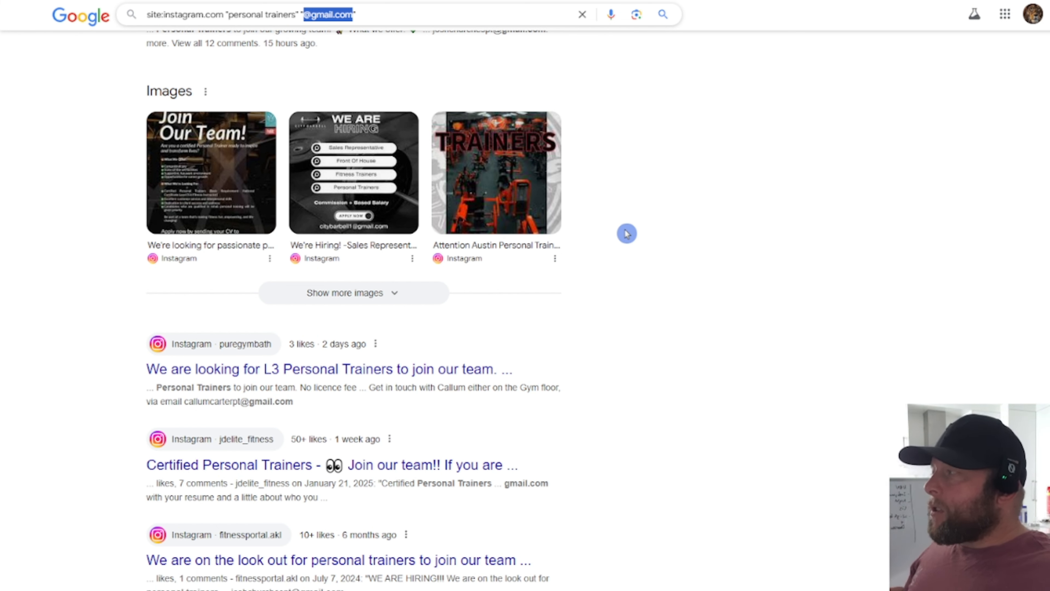
click(459, 17)
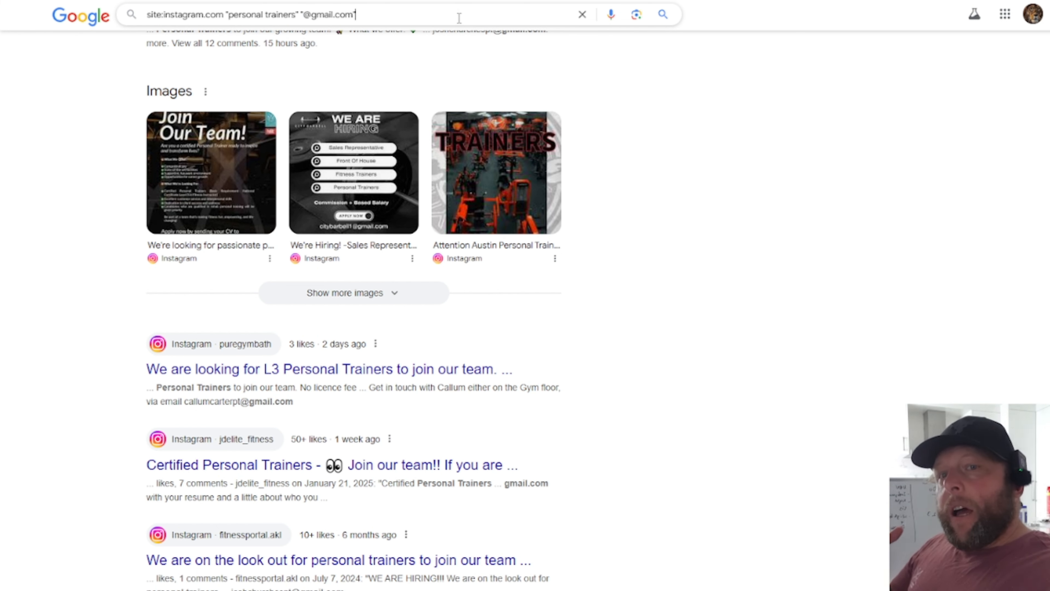
key(shift+Left)
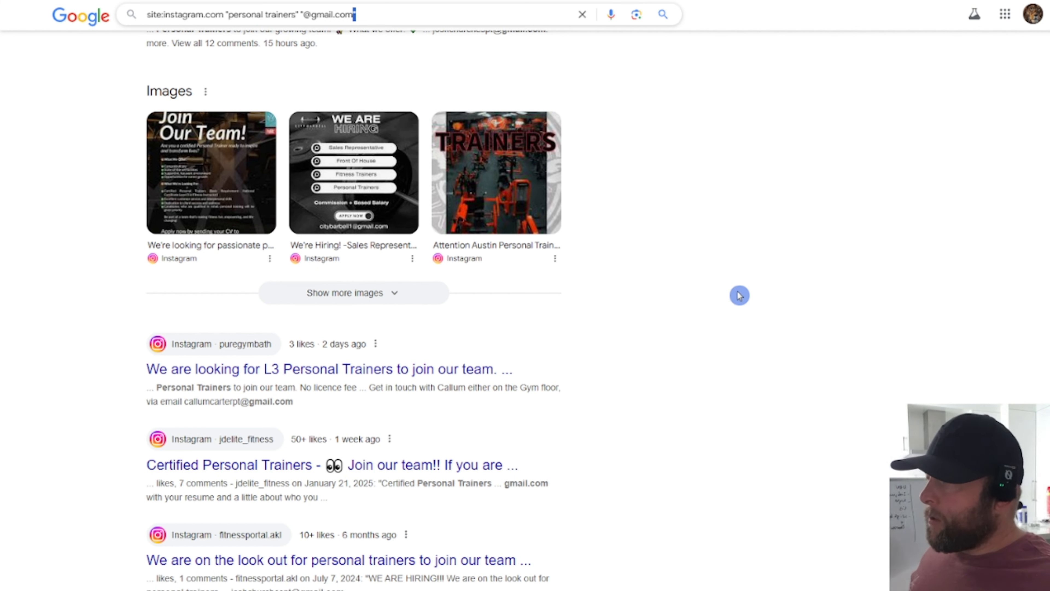
click(459, 25)
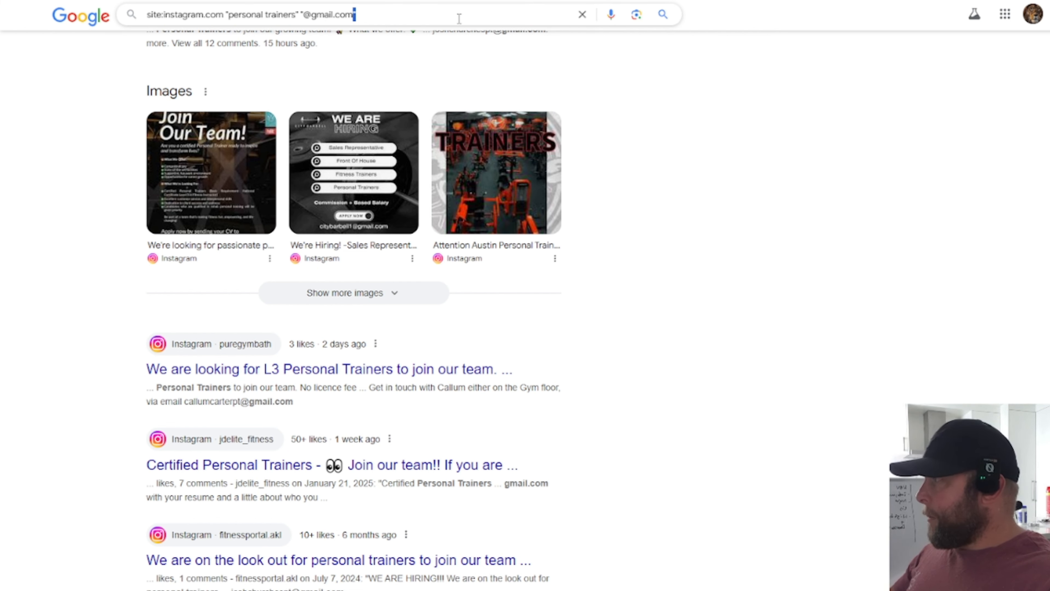
triple_click(459, 19)
text(ser)
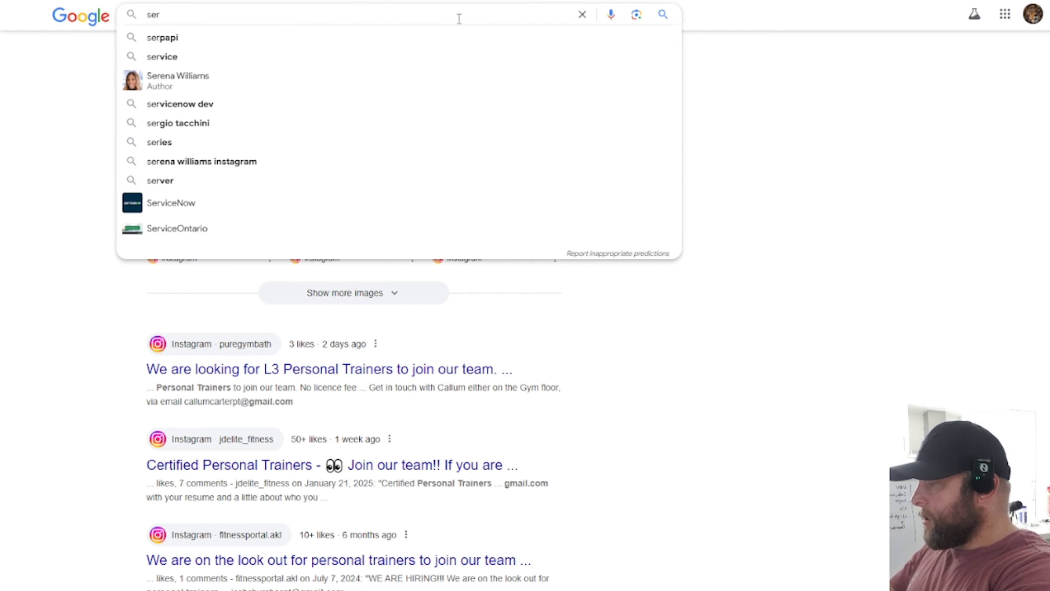
text(p api)
key(Return)
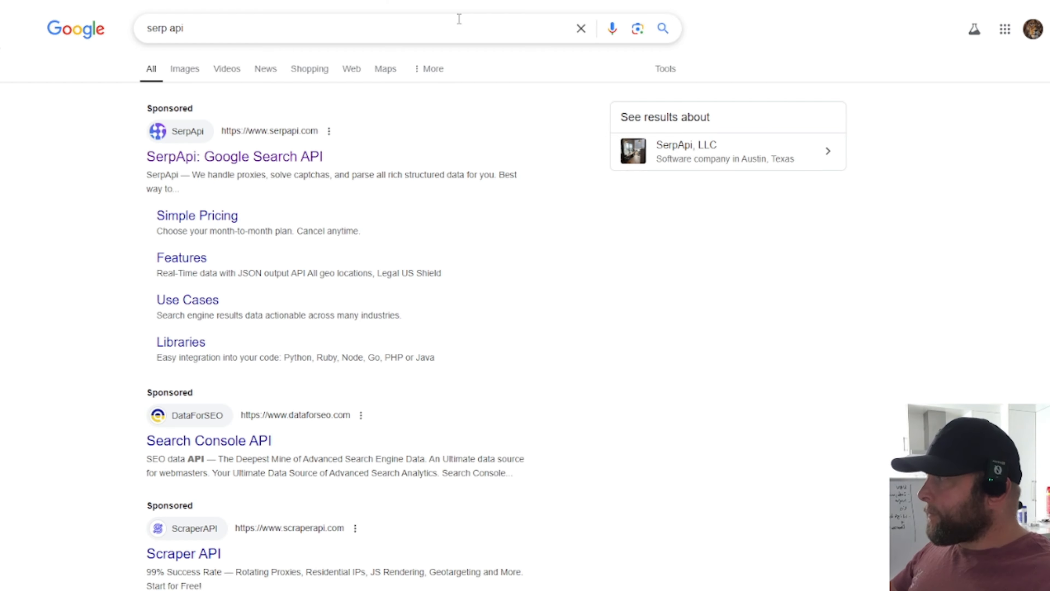
Step: Open the SerpApi website from the results and go to its sign-in page
click(267, 160)
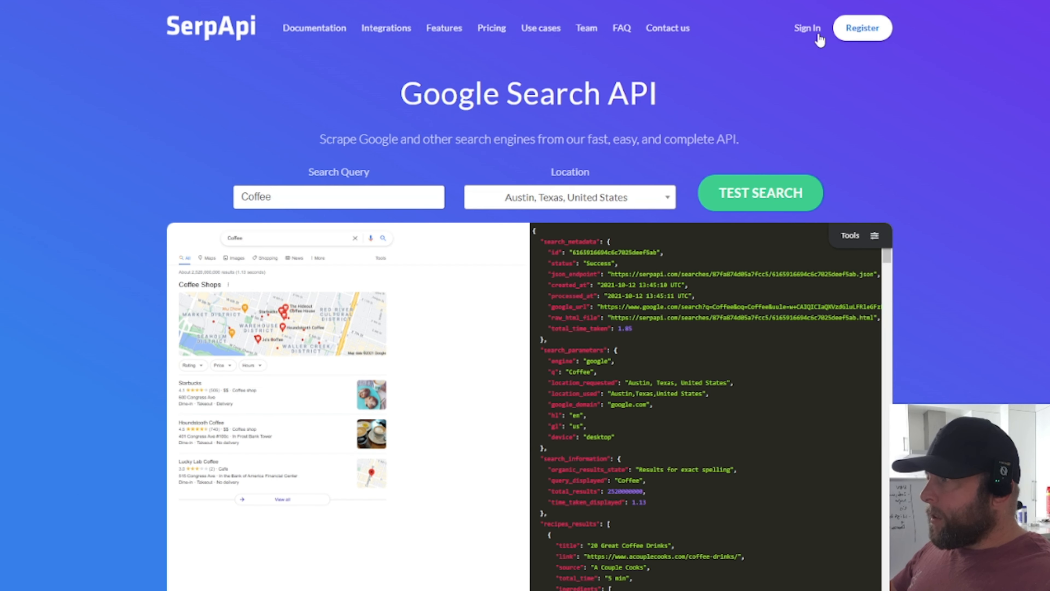
click(807, 28)
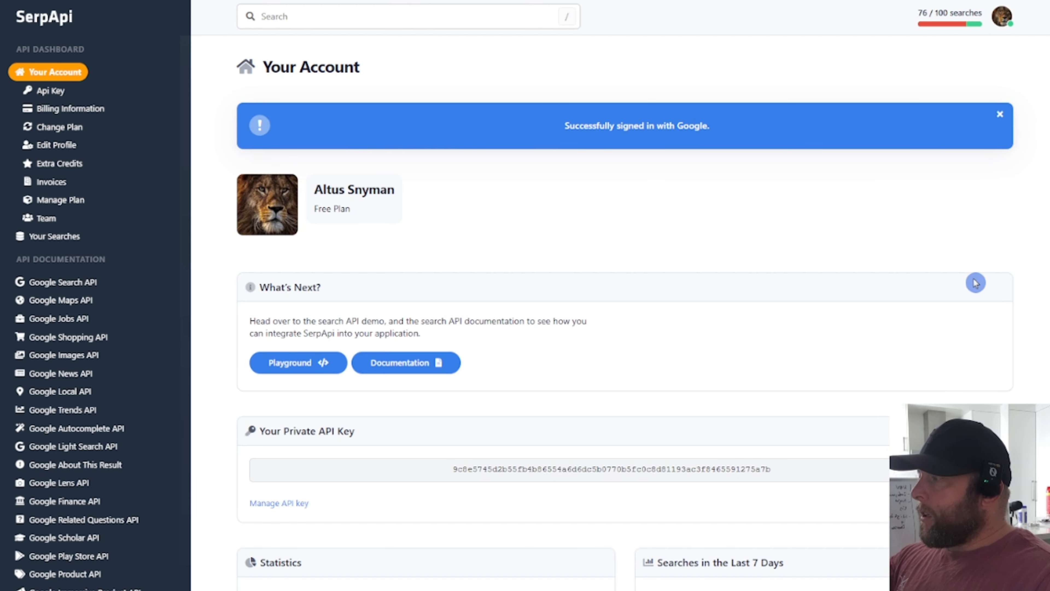
scroll(851, 290, down, 1)
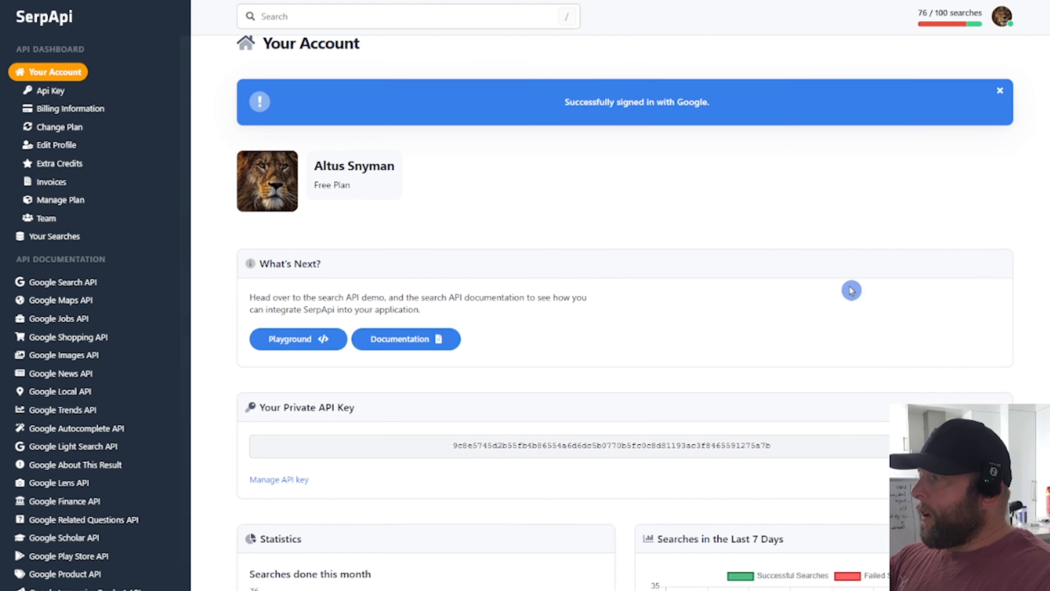
scroll(852, 290, down, 6)
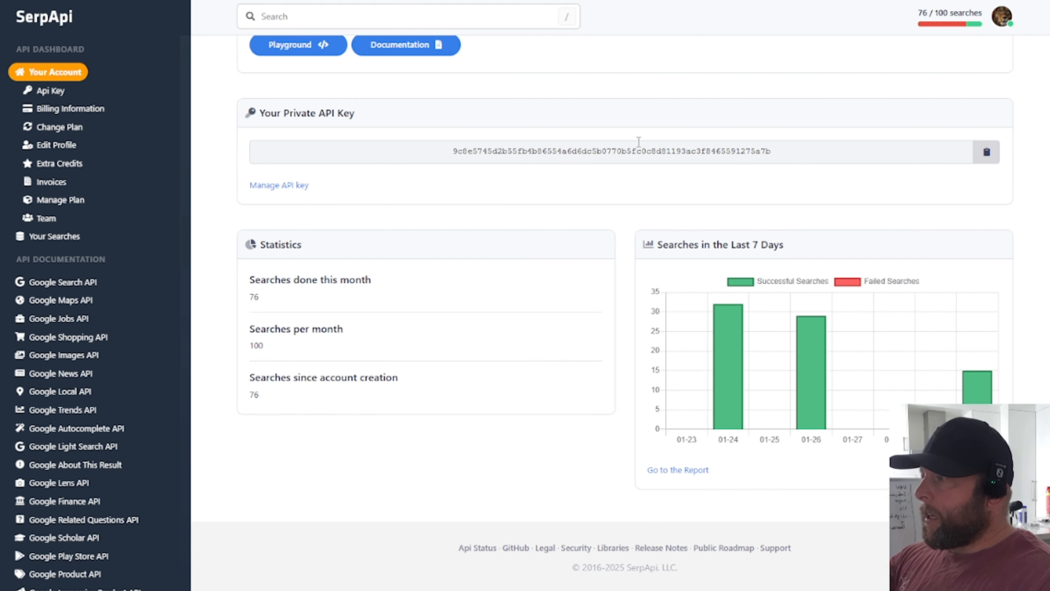
scroll(824, 202, up, 1)
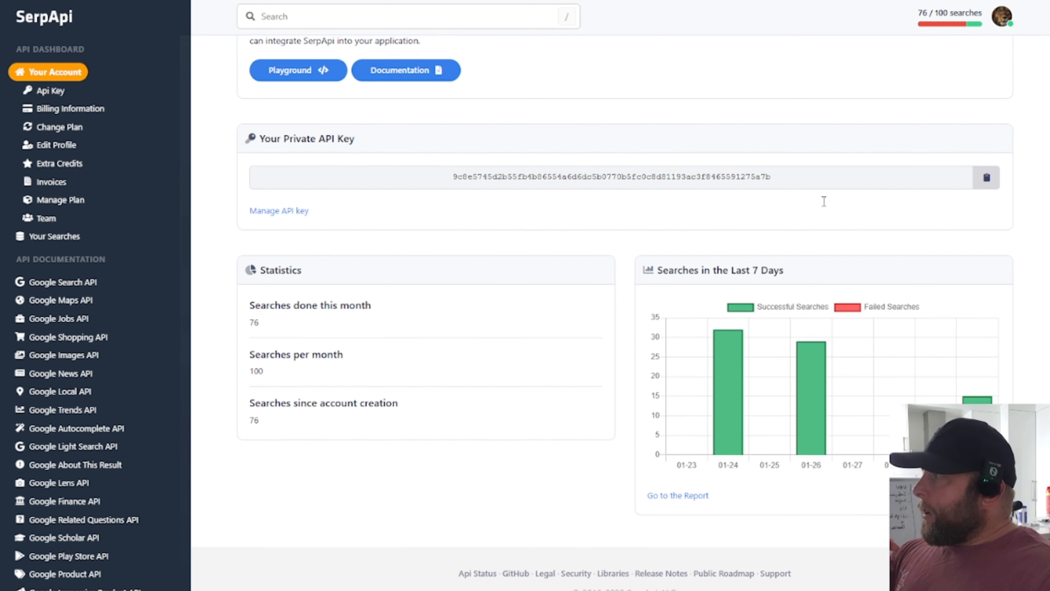
scroll(823, 201, up, 7)
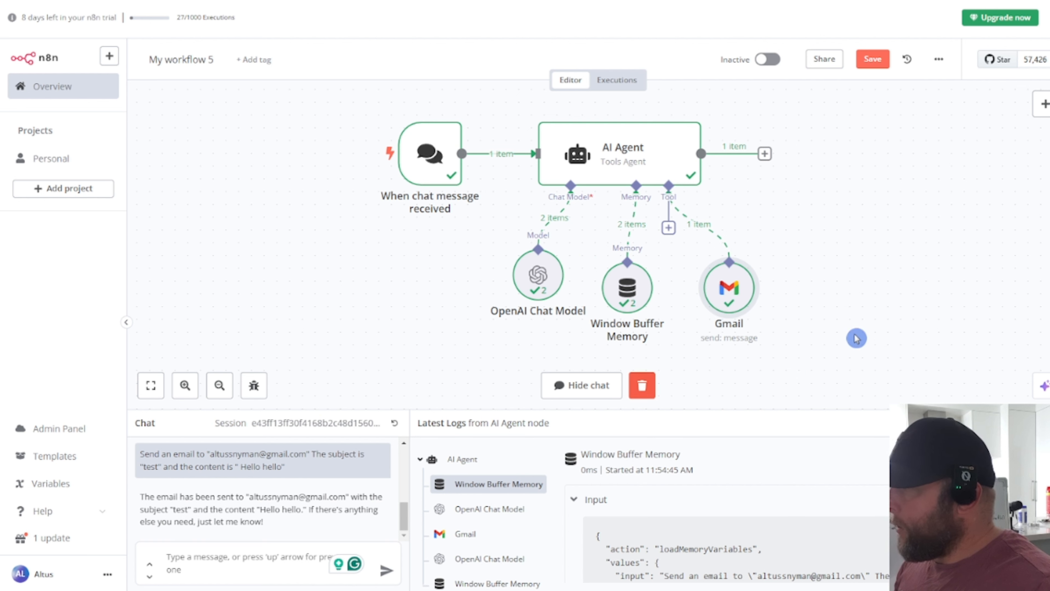
Step: Add the SerpApi (Google Search) tool to the AI Agent's tools
click(668, 227)
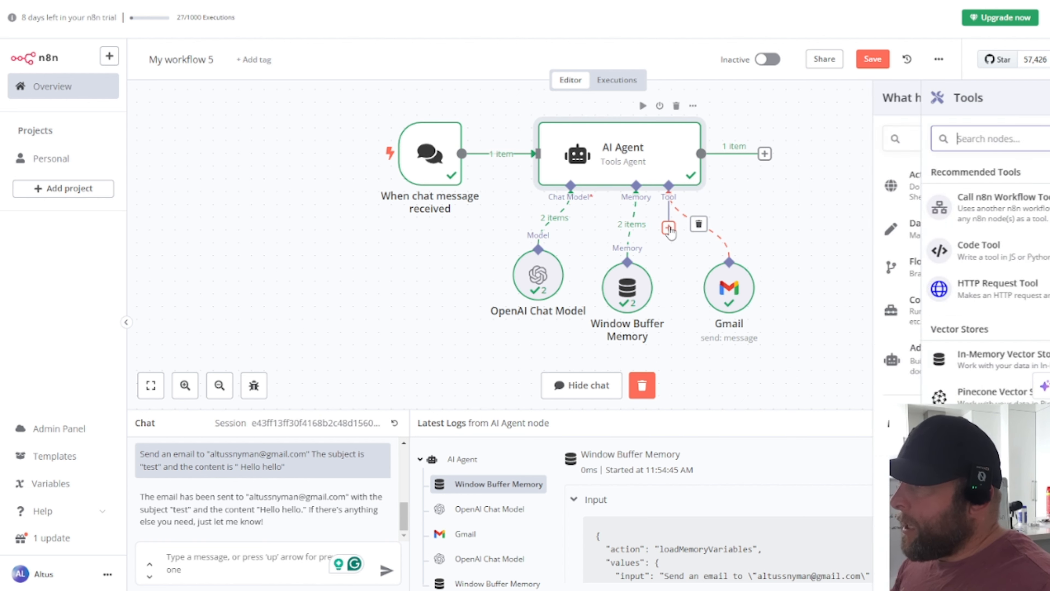
text(d)
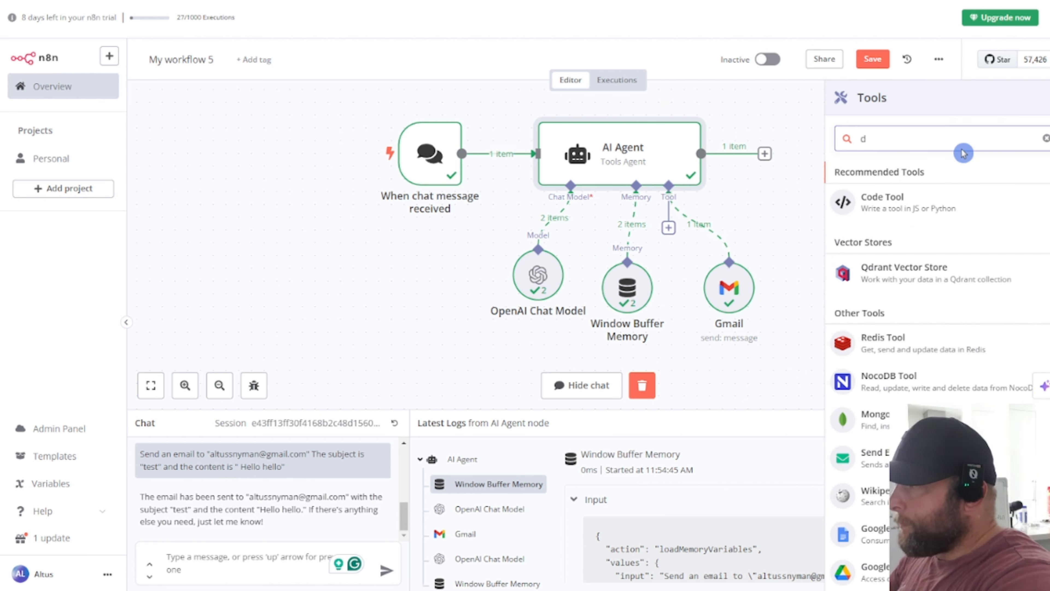
key(BackSpace)
text(serp)
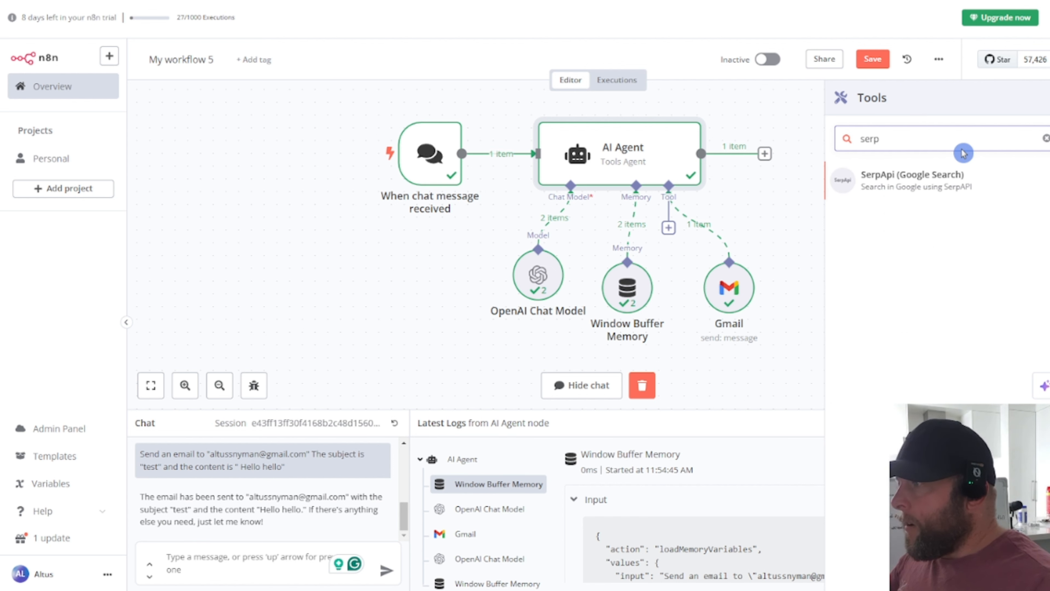
click(919, 184)
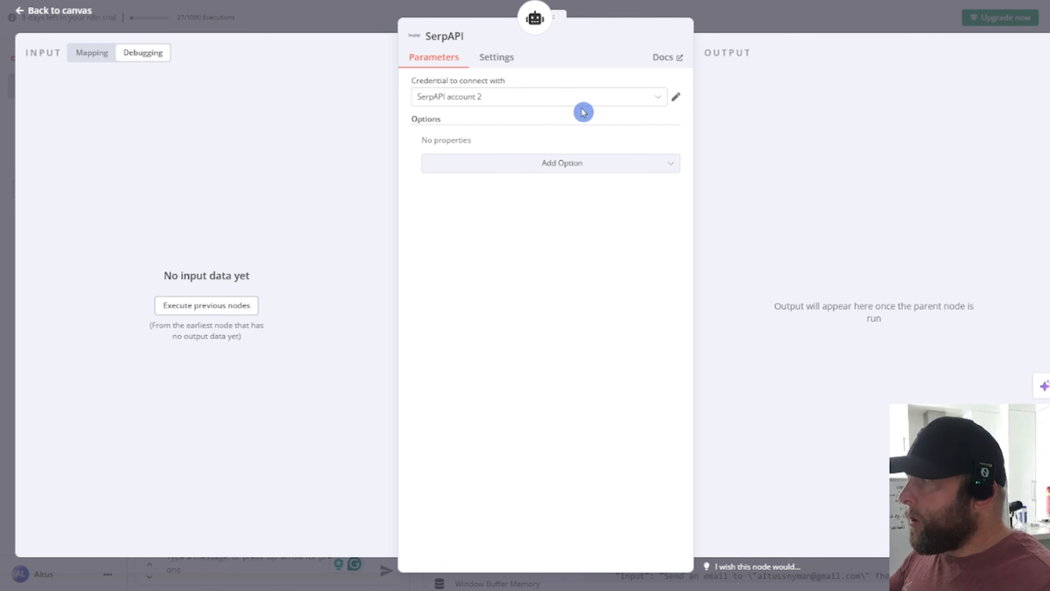
Step: Check the SerpAPI account 2 credential, then return to the workflow canvas
click(675, 98)
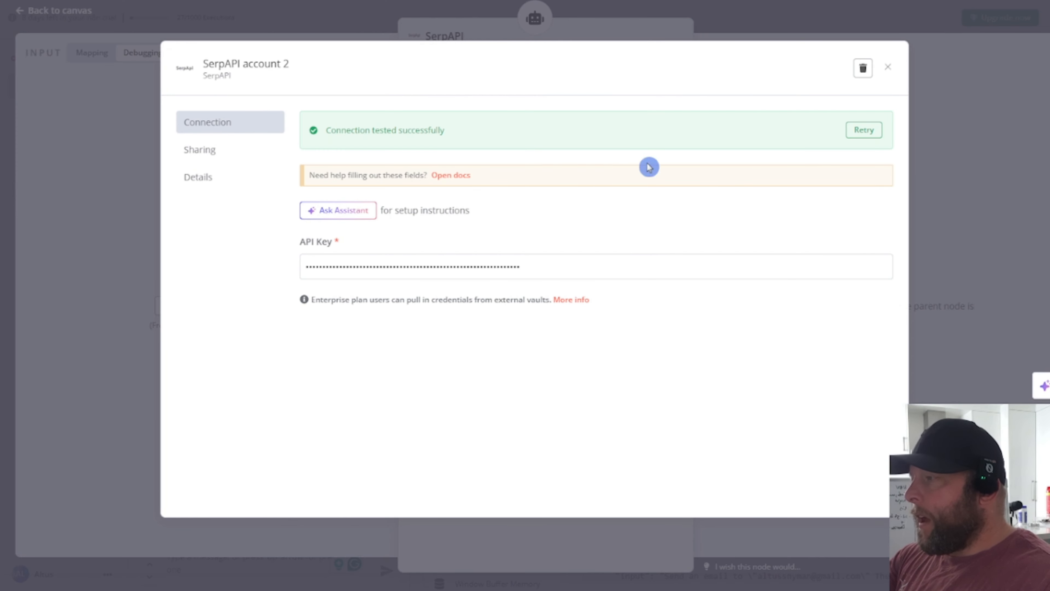
click(887, 67)
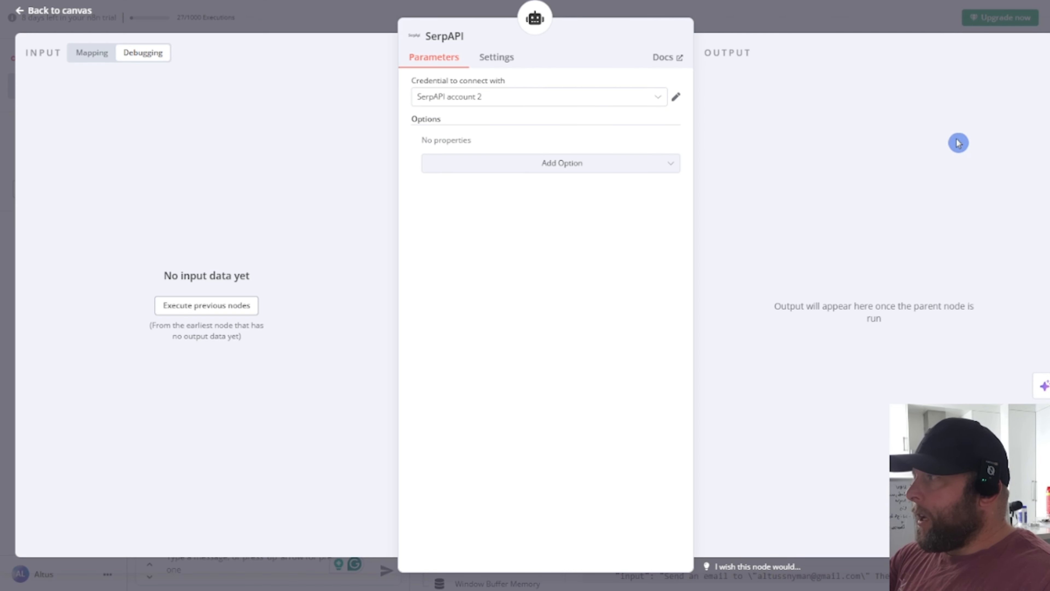
click(59, 11)
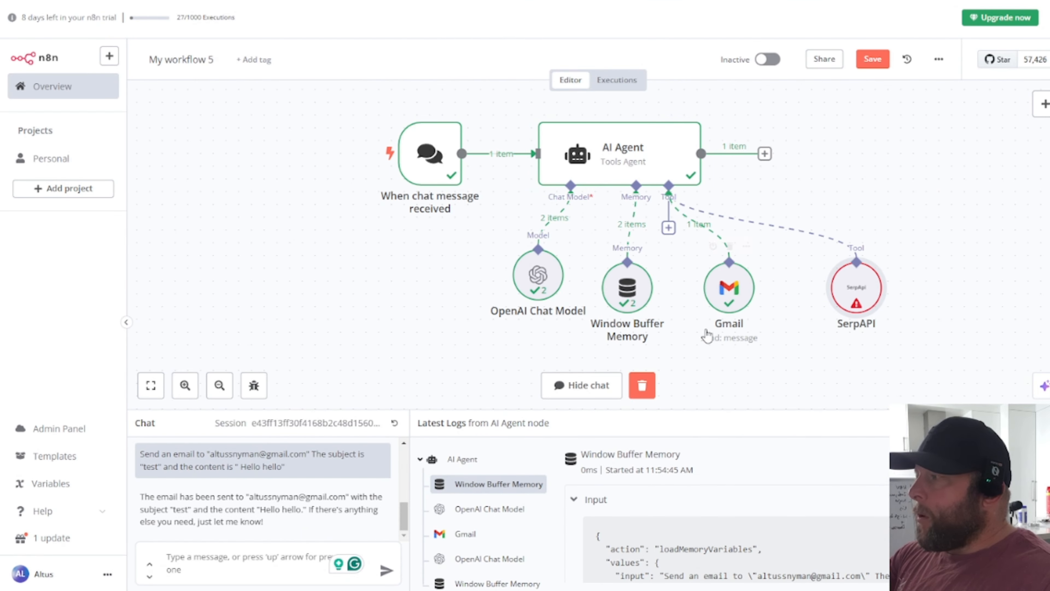
double_click(856, 286)
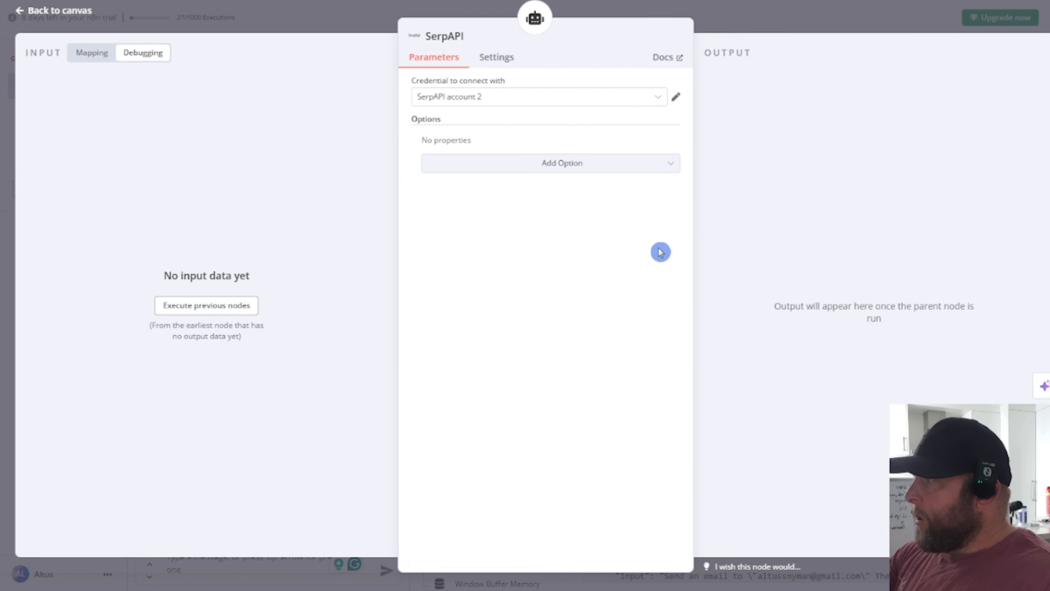
click(189, 308)
click(392, 265)
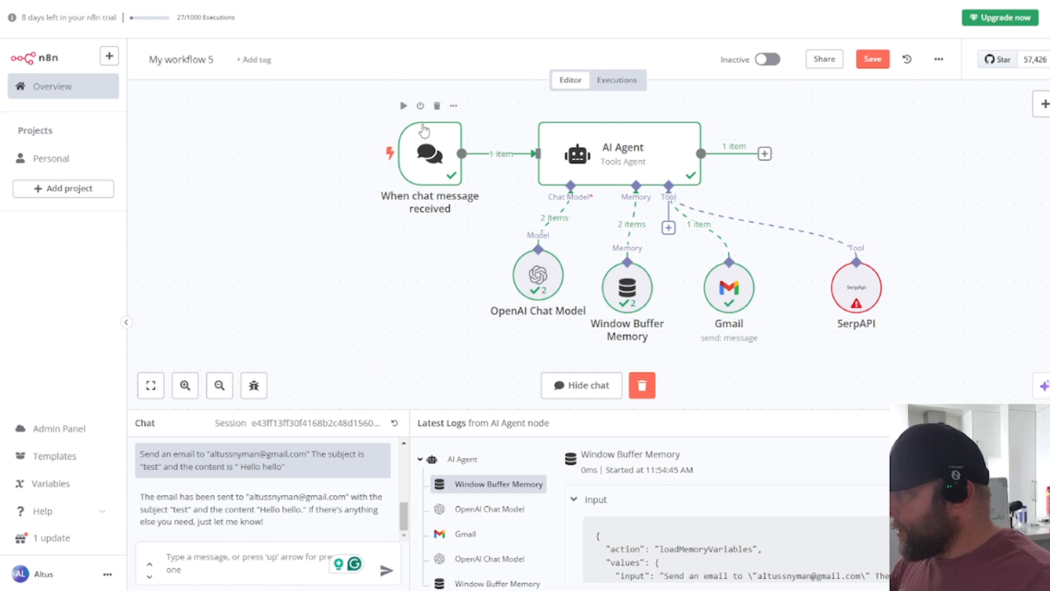
Step: Start a chat test run, then deactivate the SerpAPI tool node
click(403, 106)
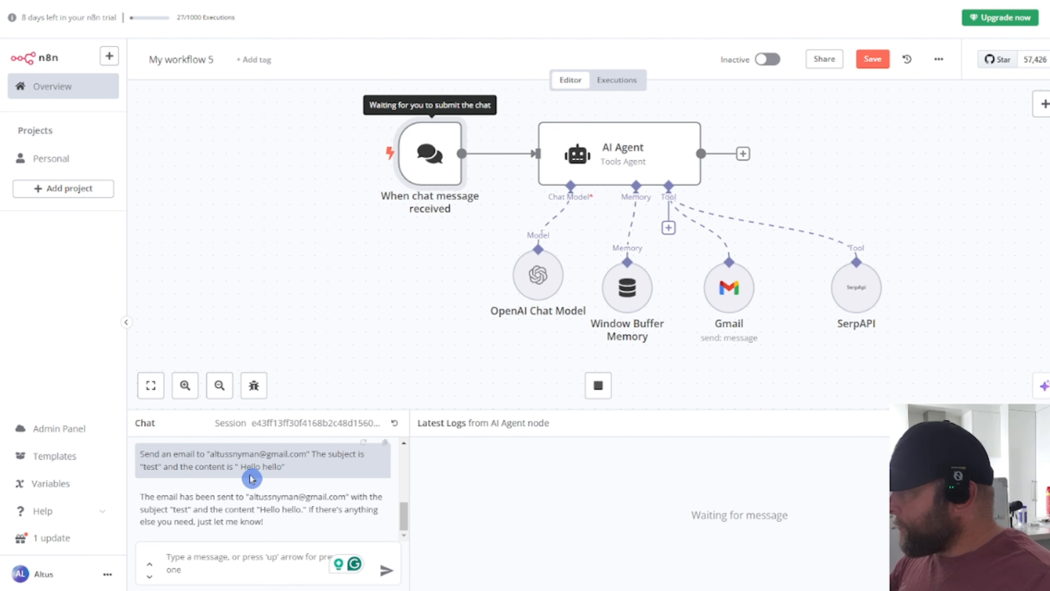
click(242, 568)
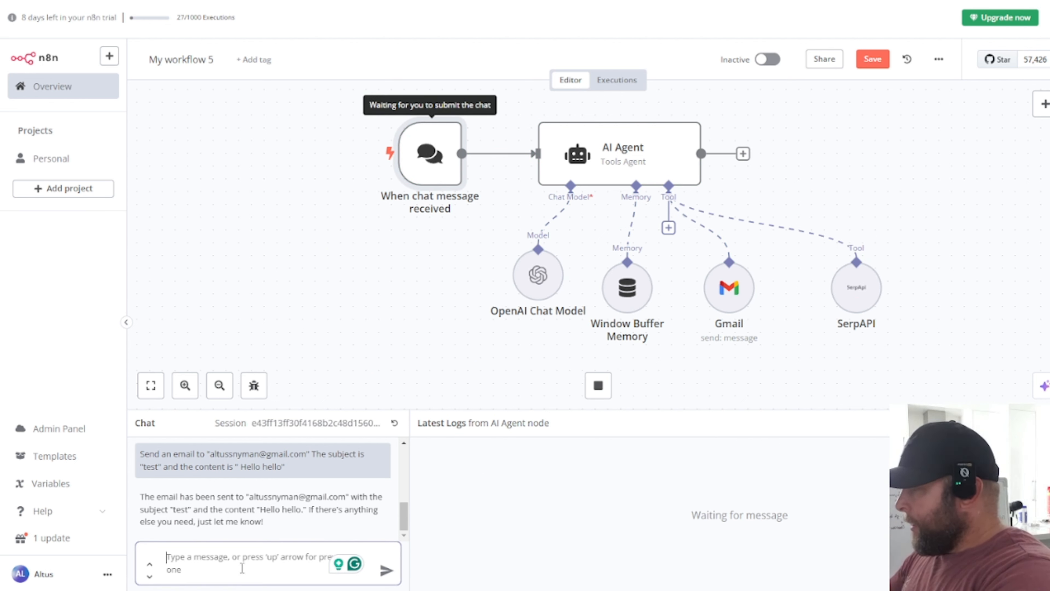
text(whjat is the weather in auckland)
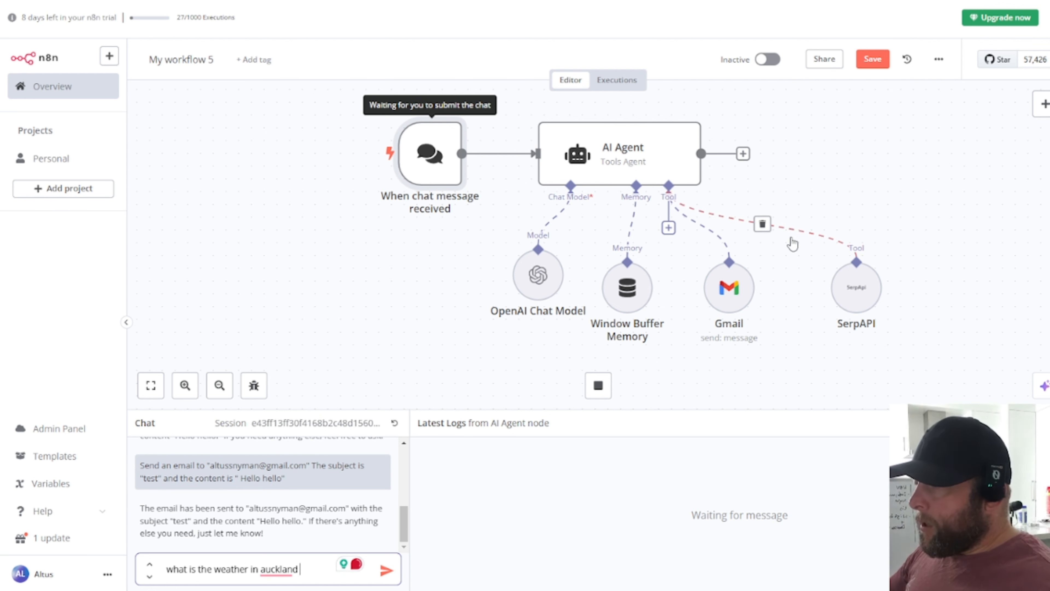
mouse_move(870, 287)
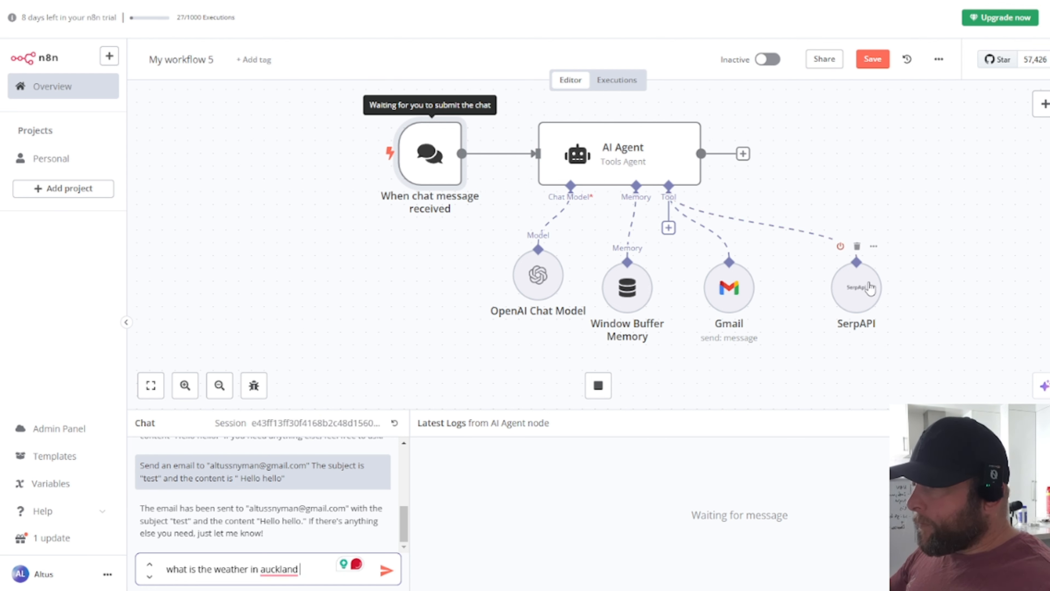
click(873, 246)
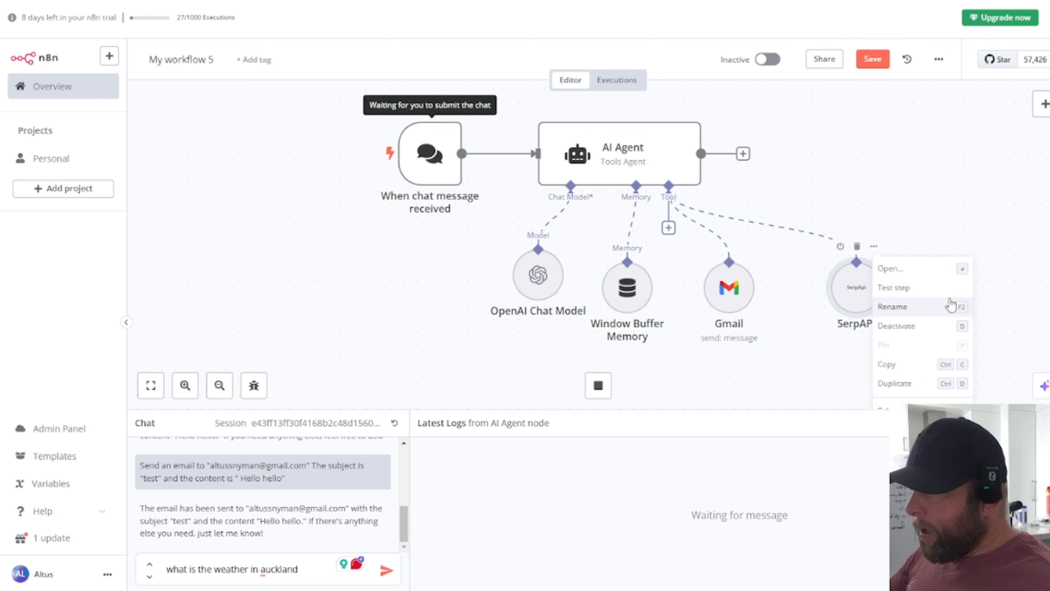
click(925, 326)
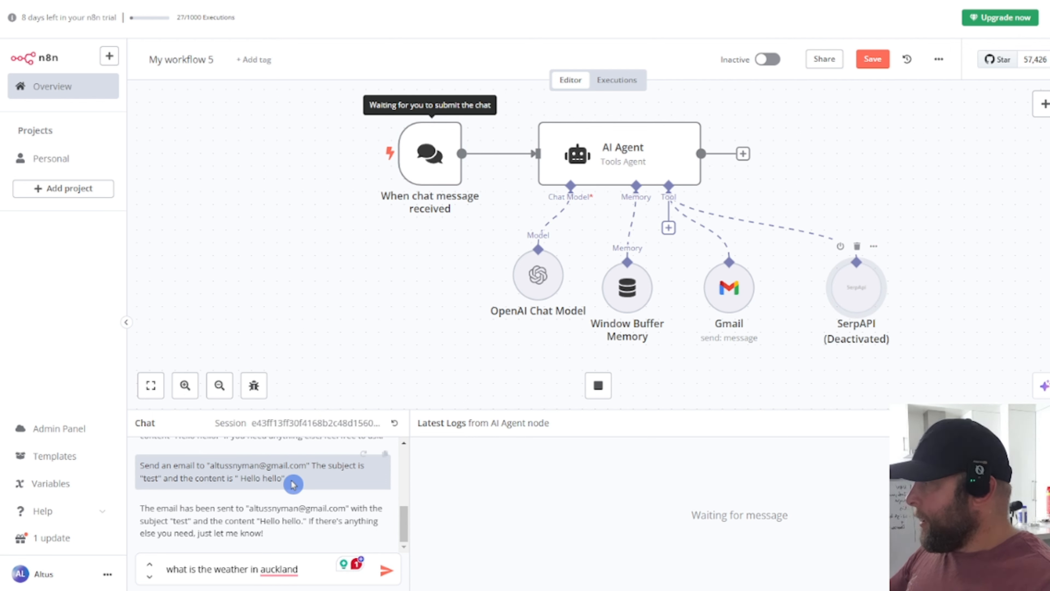
key(Return)
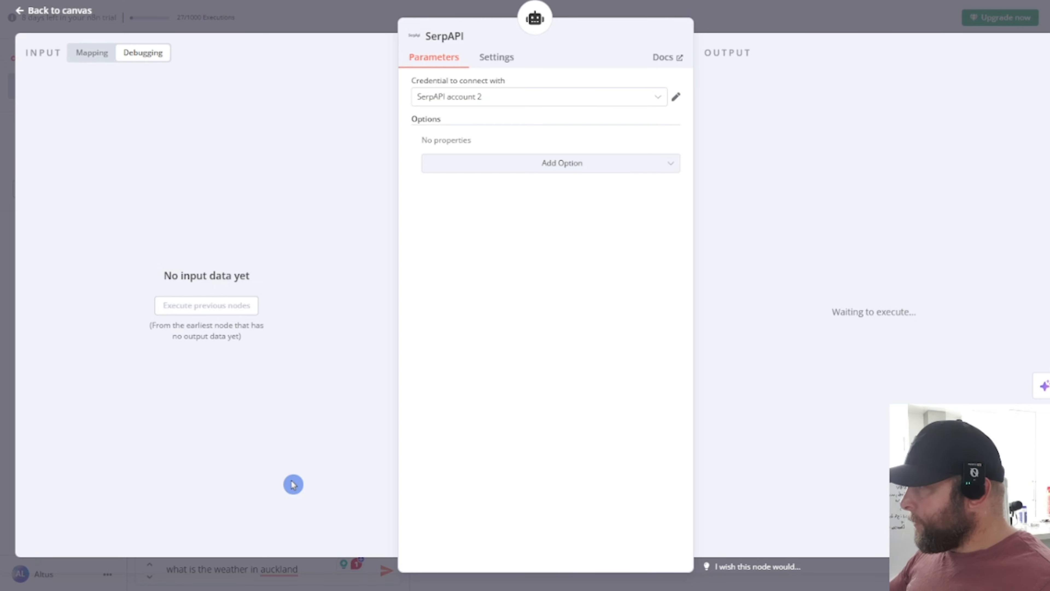
click(67, 11)
Step: Zoom the page to 125% and send the Auckland weather question to the agent
click(301, 569)
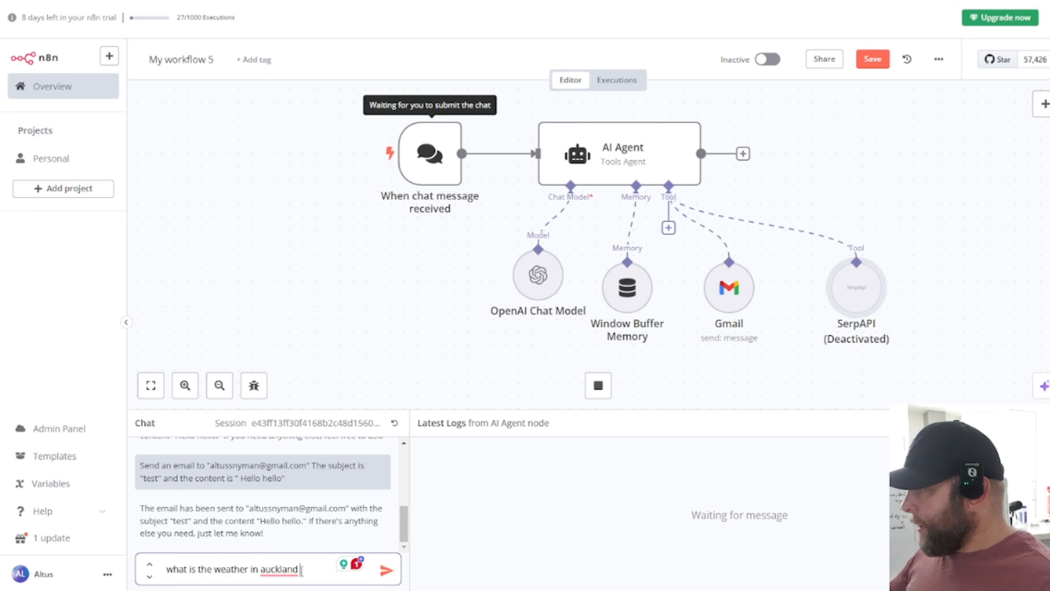
key(ctrl+plus)
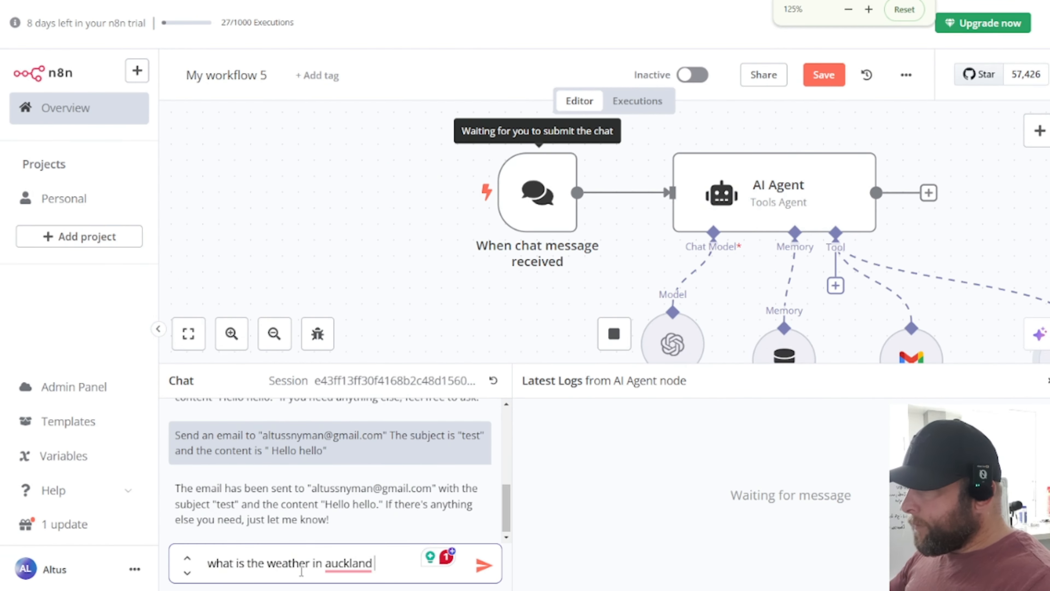
key(Return)
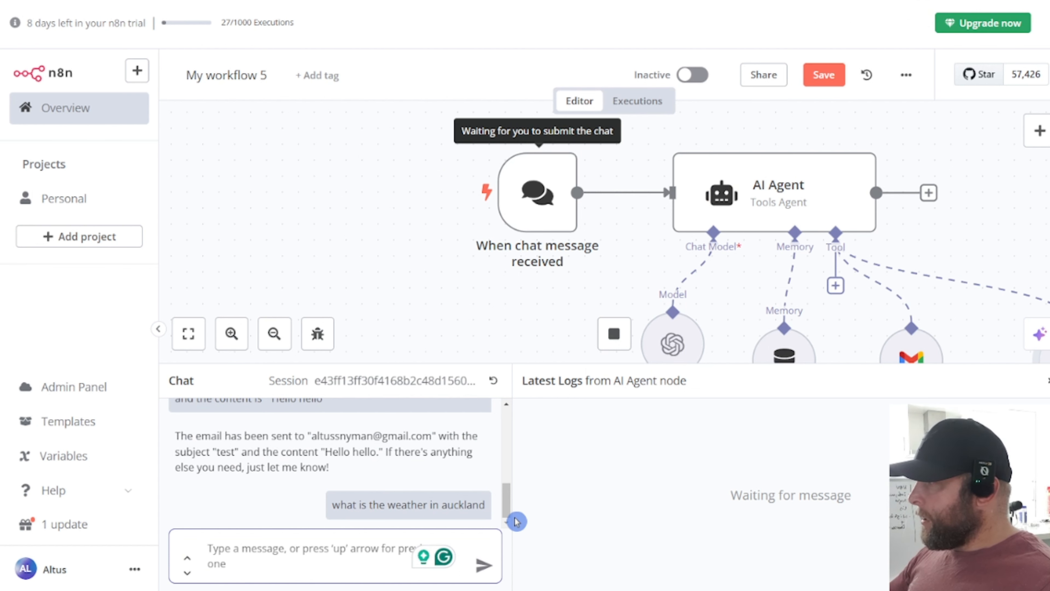
scroll(512, 279, down, 3)
scroll(511, 279, up, 3)
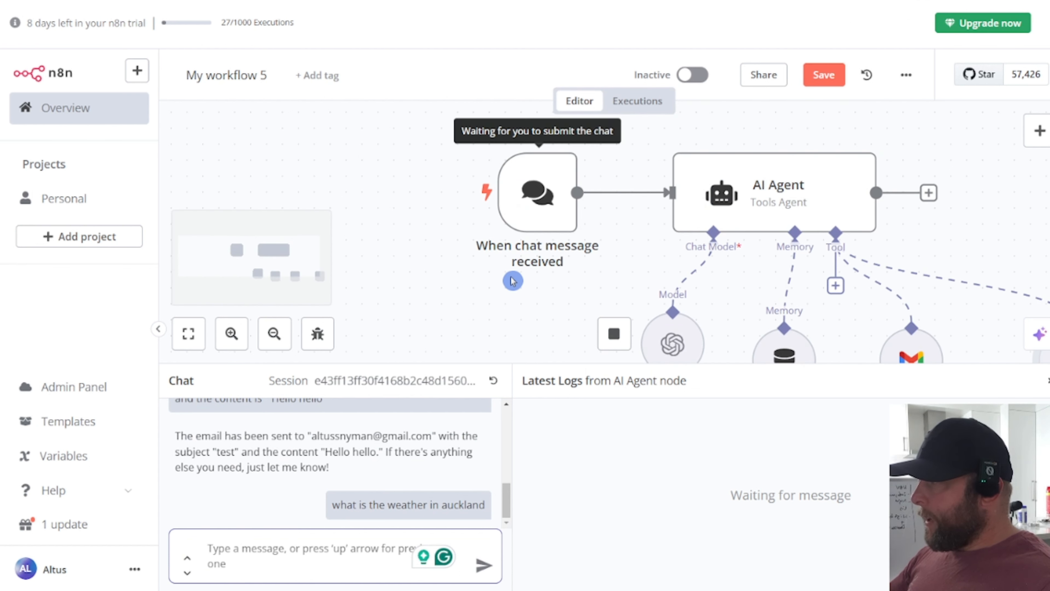
scroll(512, 281, down, 5)
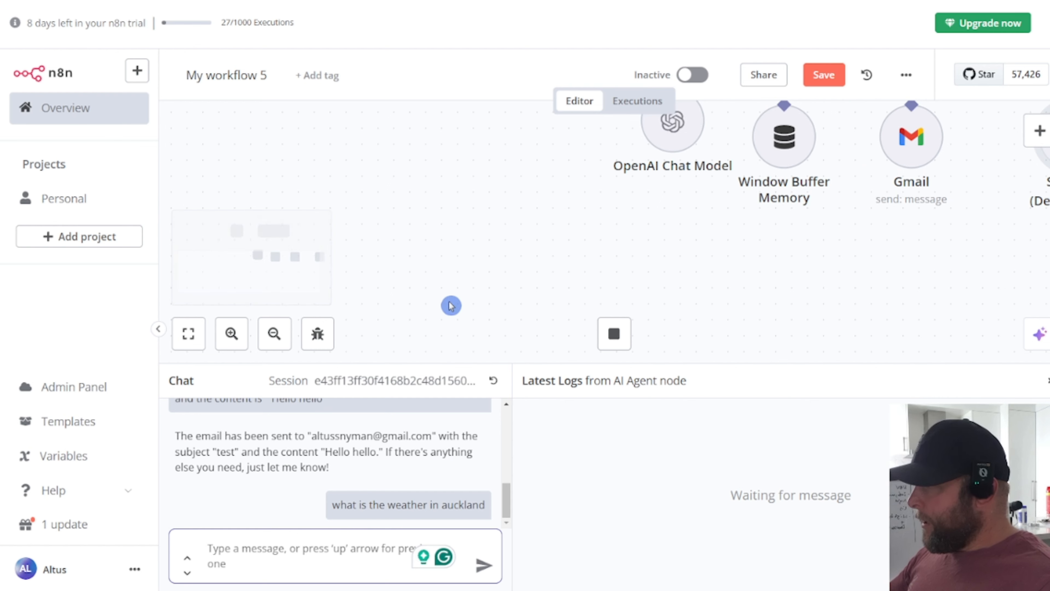
scroll(451, 305, up, 5)
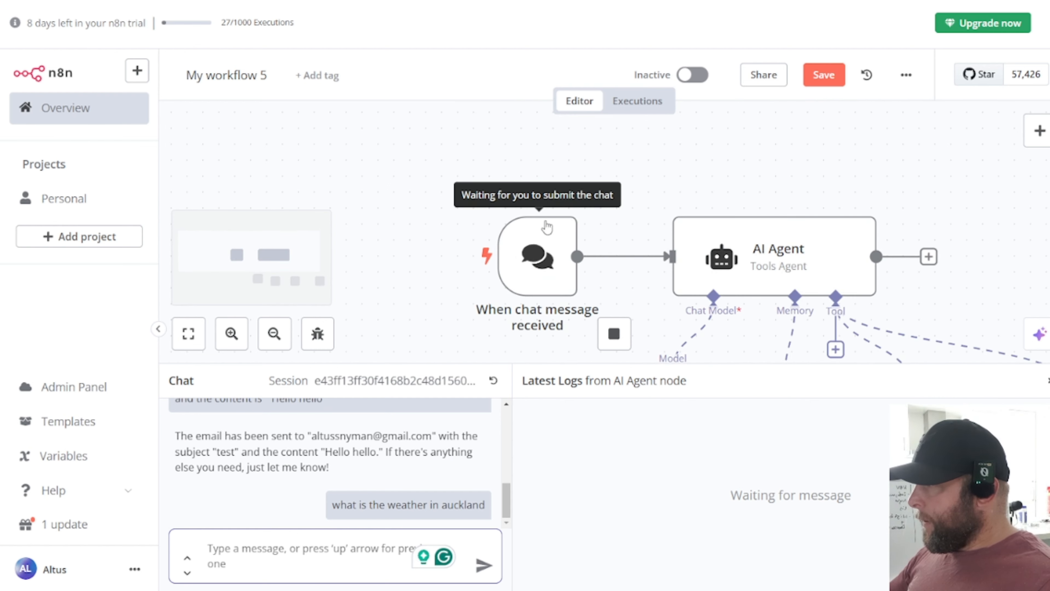
Step: Stop the pending run and resend the weather question in the chat
click(614, 333)
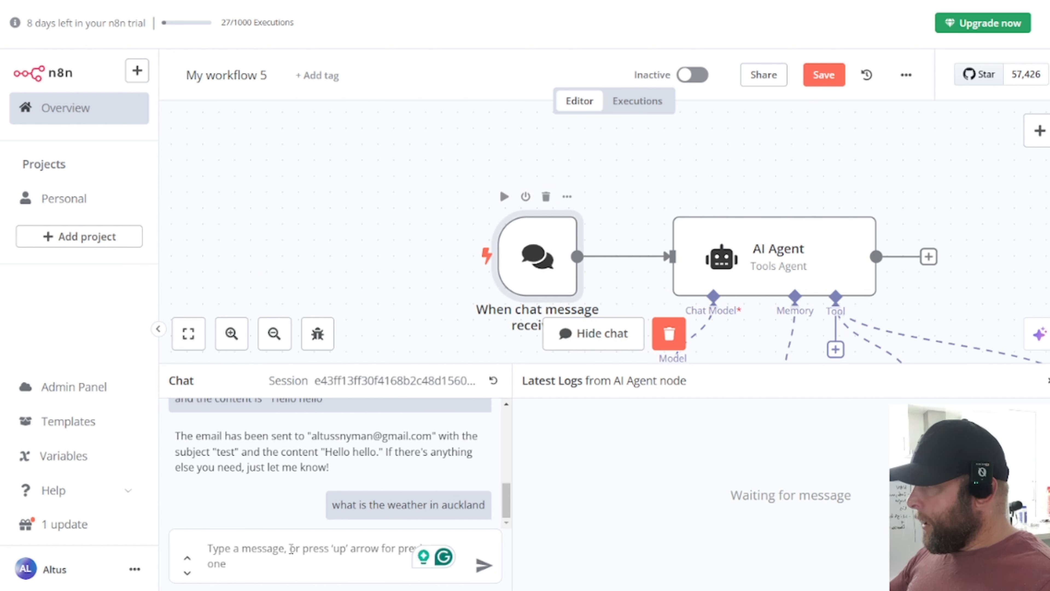
drag(347, 503, 485, 505)
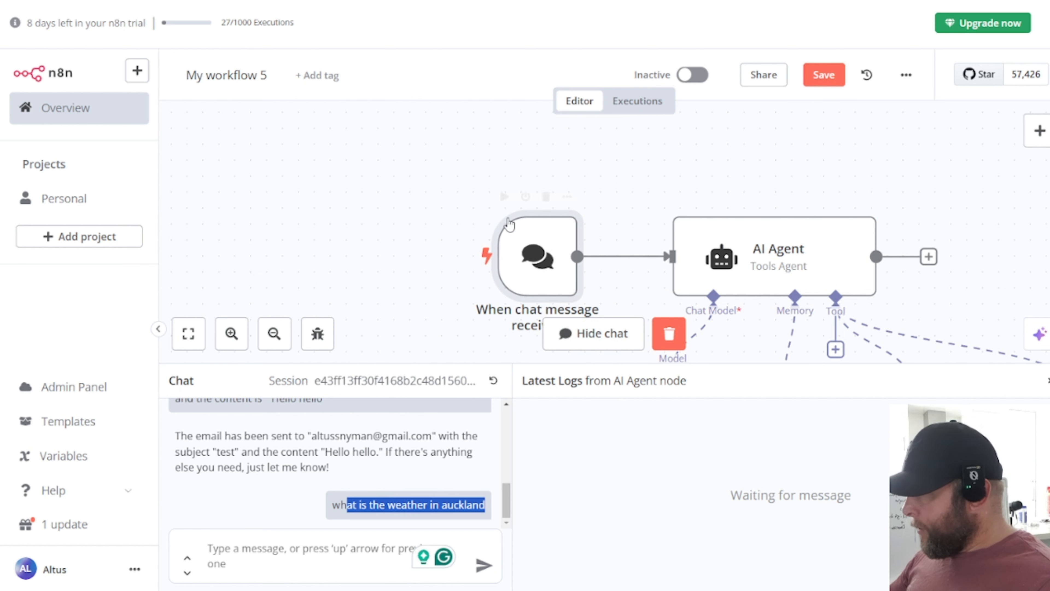
click(333, 508)
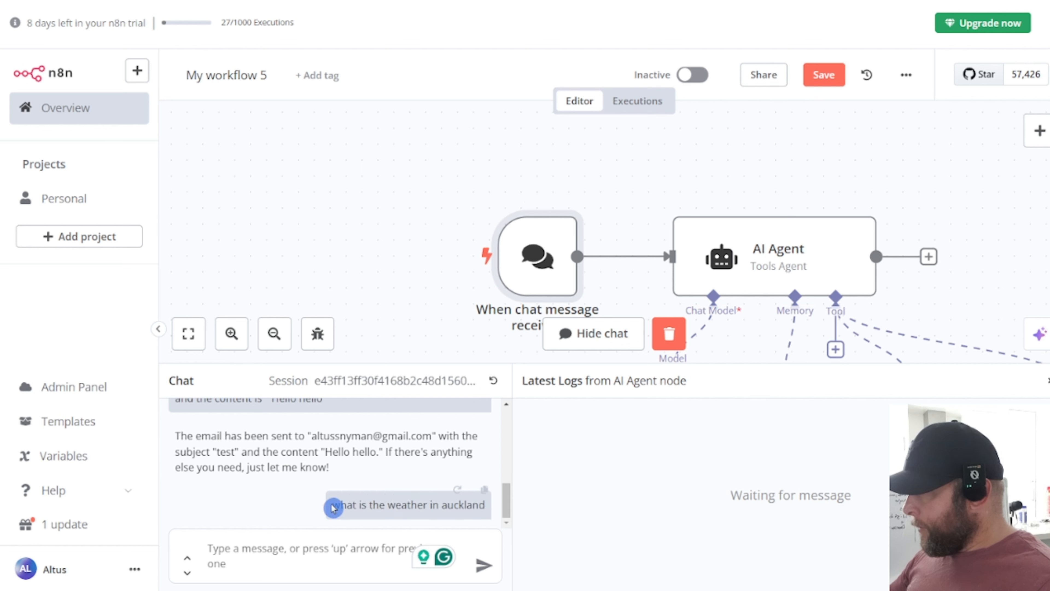
drag(334, 508, 486, 504)
key(ctrl+c)
click(361, 561)
key(ctrl+v)
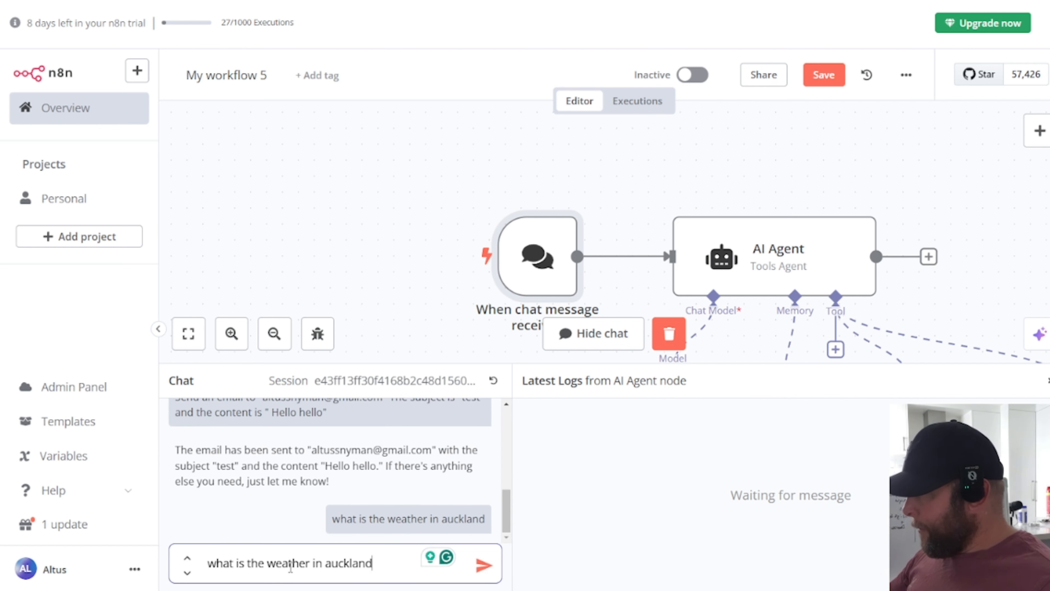
key(Return)
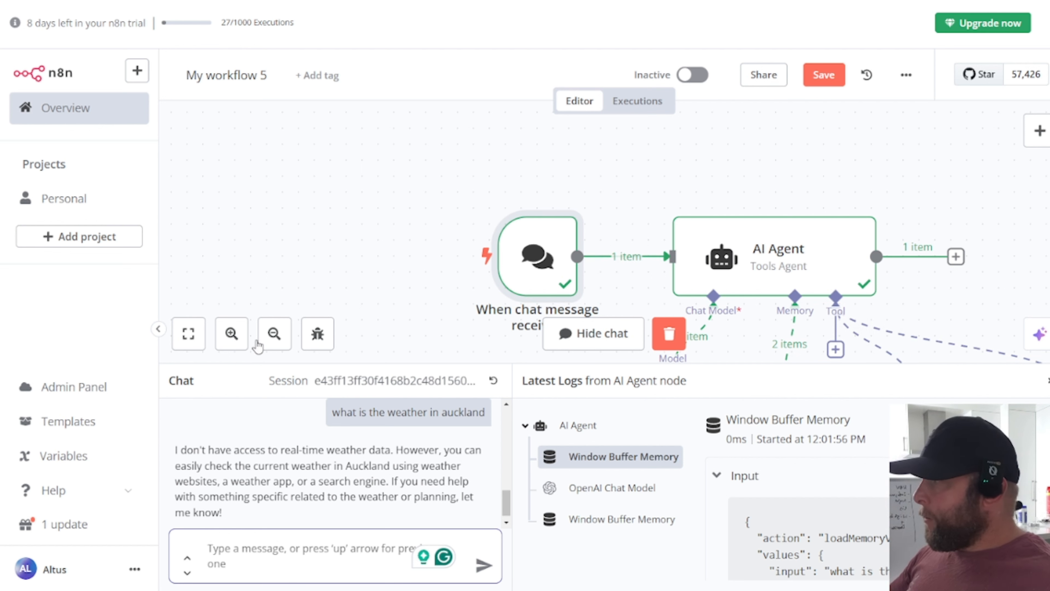
Step: Fit the workflow into view and reactivate the SerpAPI tool node
click(188, 334)
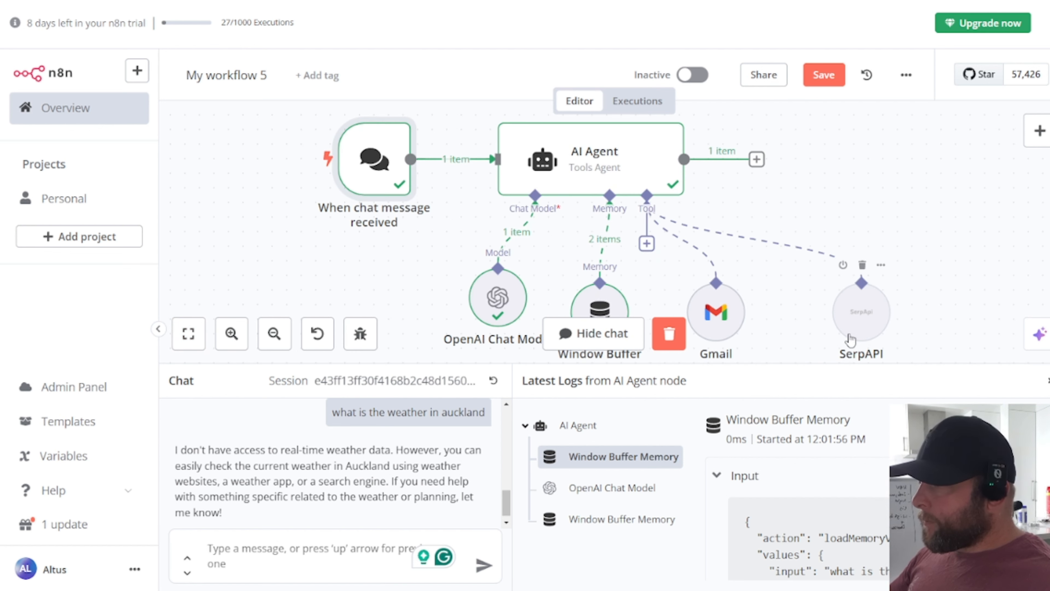
right_click(872, 292)
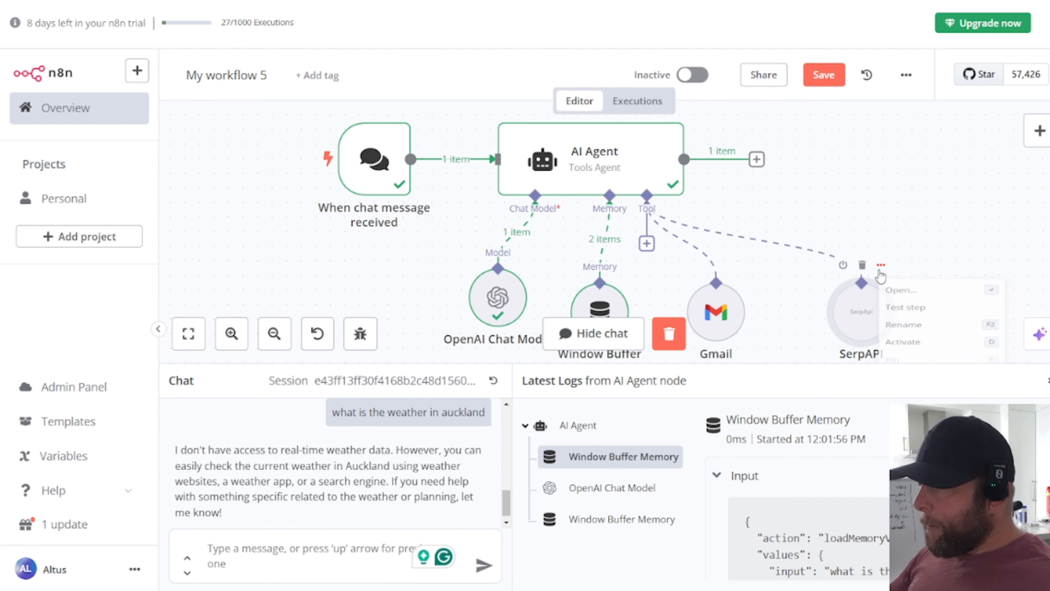
key(d)
drag(950, 312, 950, 249)
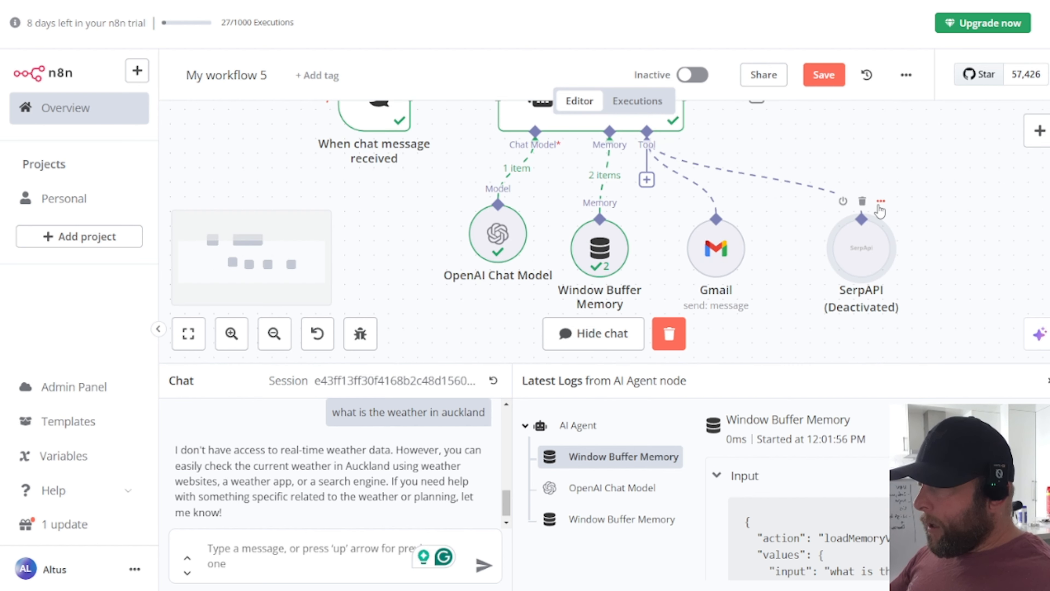
click(881, 201)
click(921, 318)
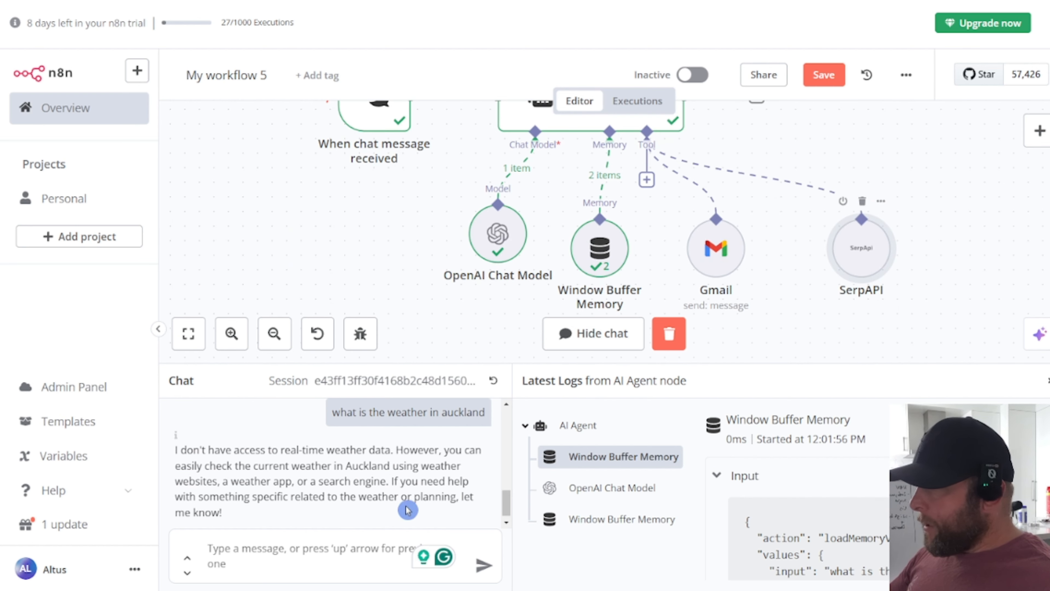
Step: Paste the Auckland weather question into the chat and resend it
drag(333, 420, 482, 421)
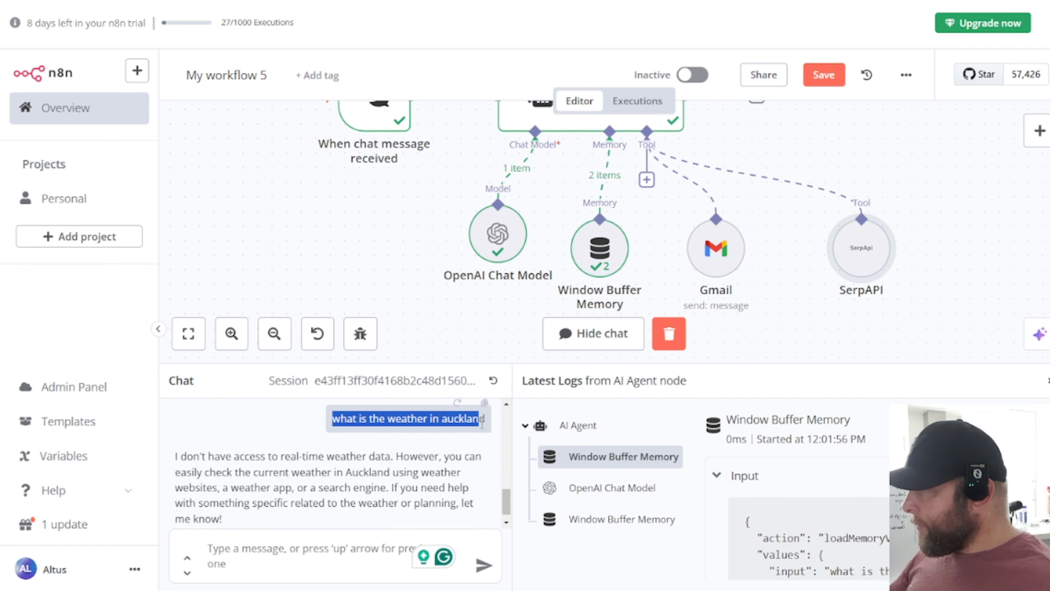
click(276, 559)
key(ctrl+v)
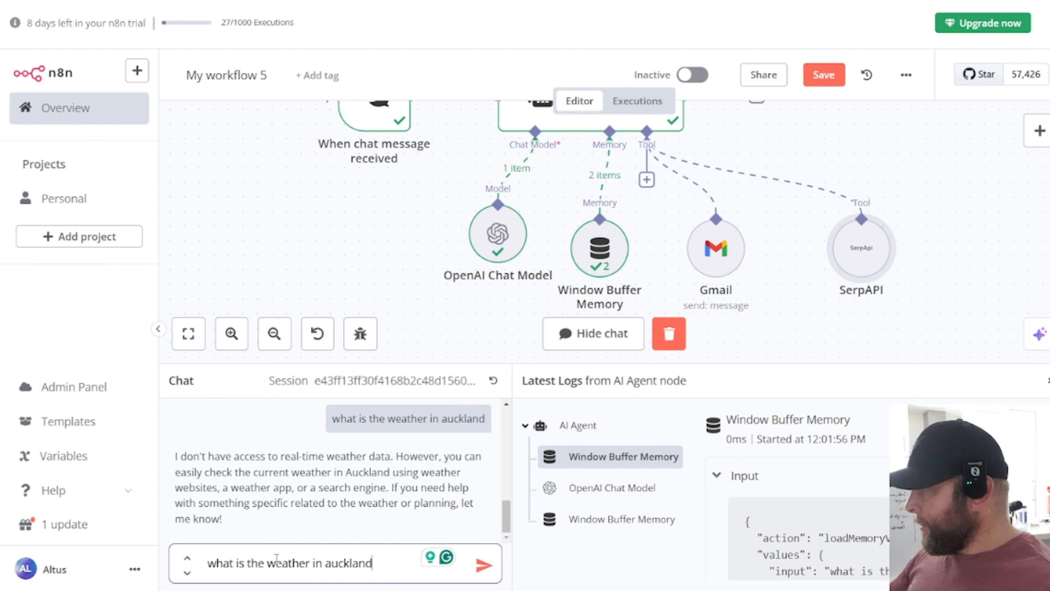
key(Return)
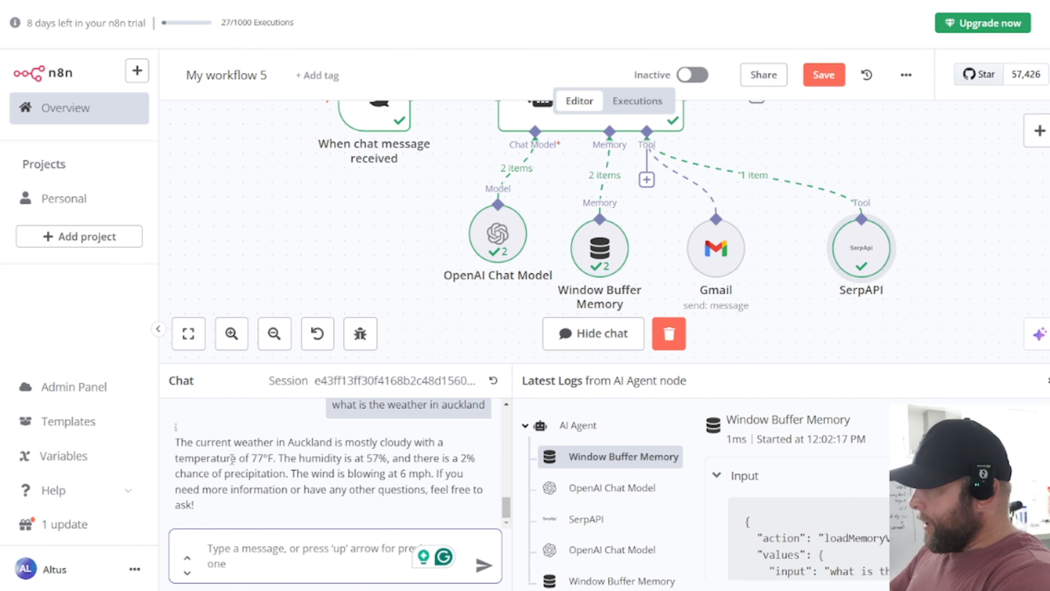
text(search)
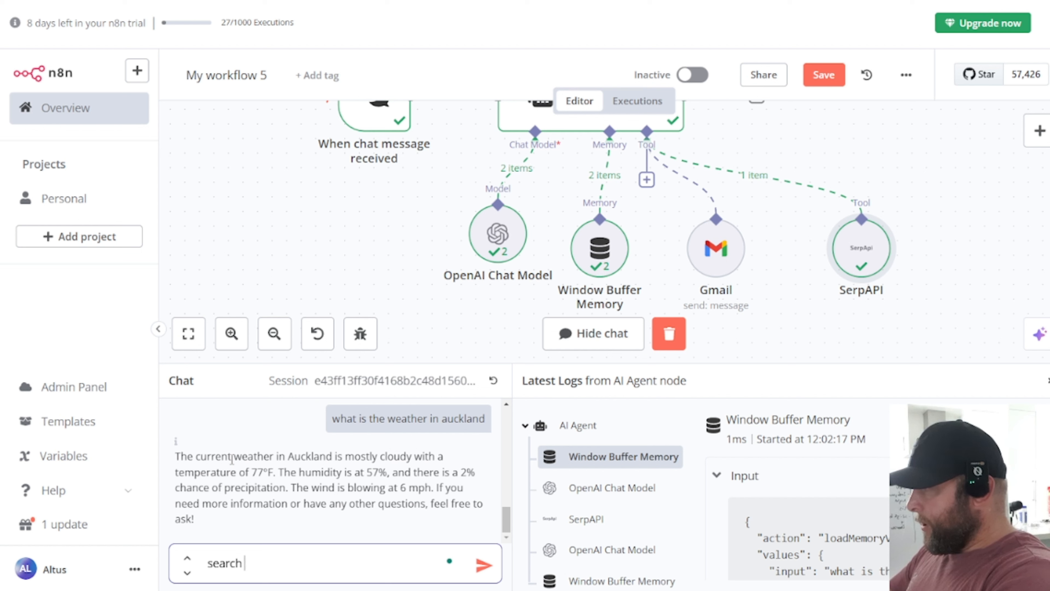
text( instagram.co)
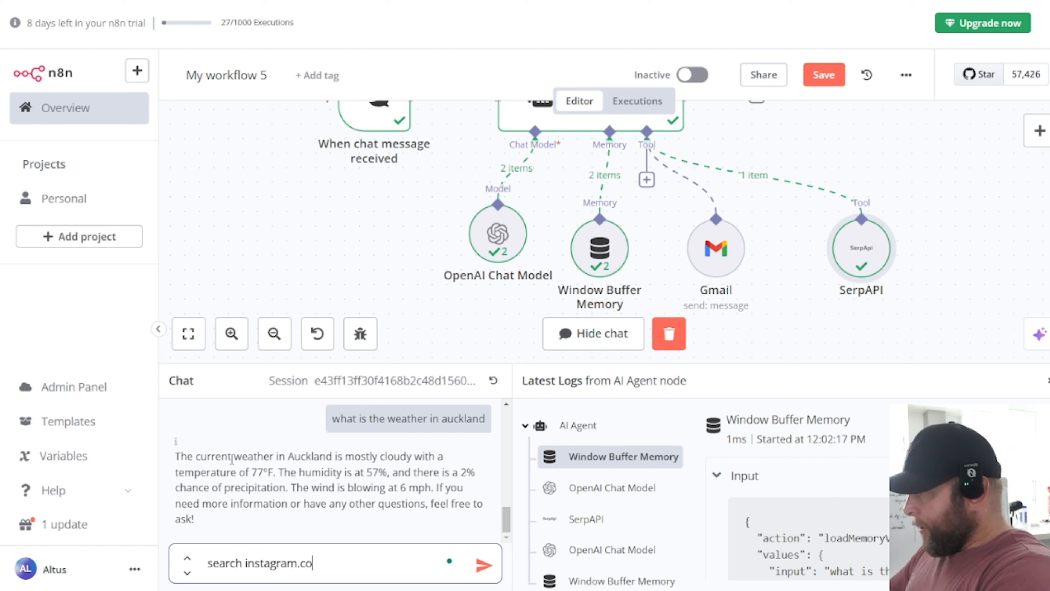
text(m for )
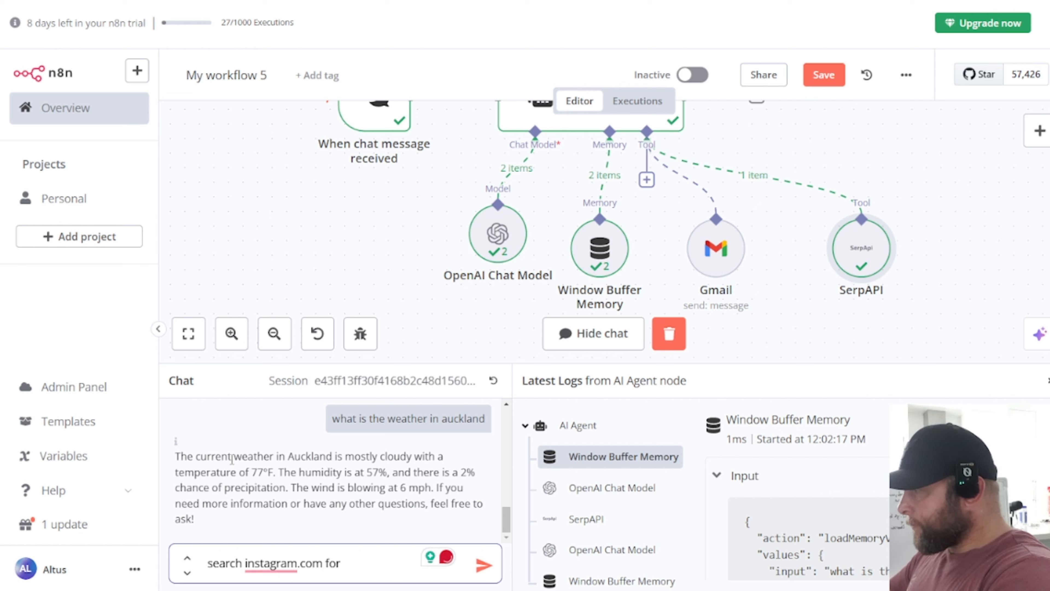
text(personal t)
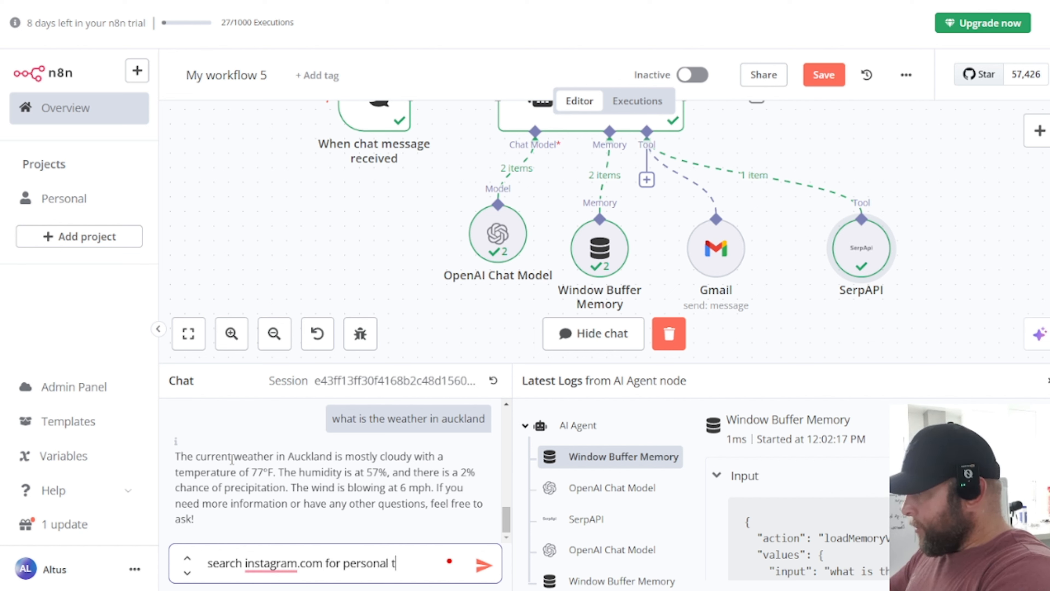
text(rainers with)
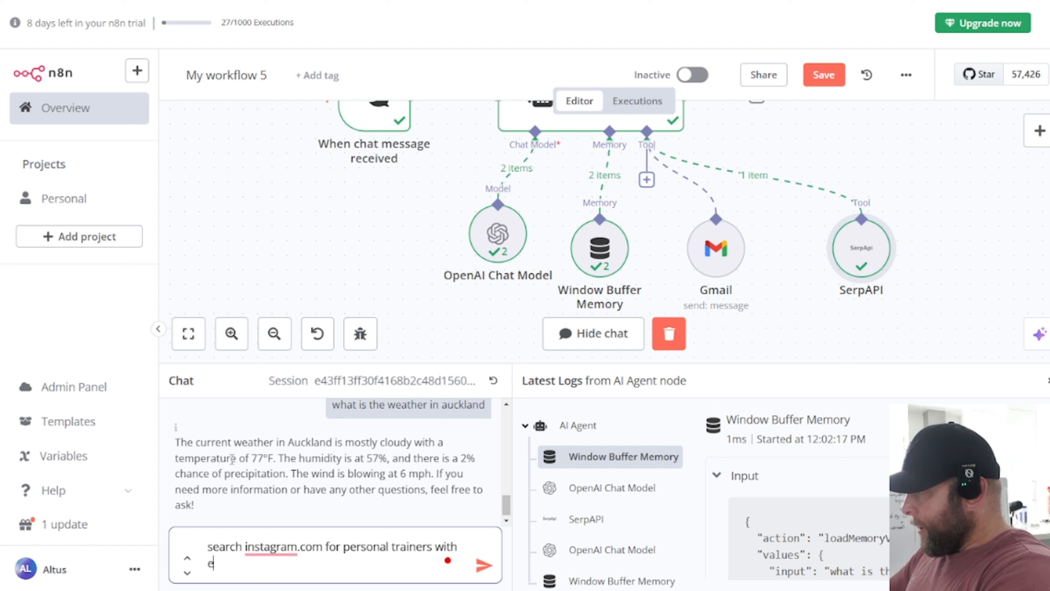
text( email a)
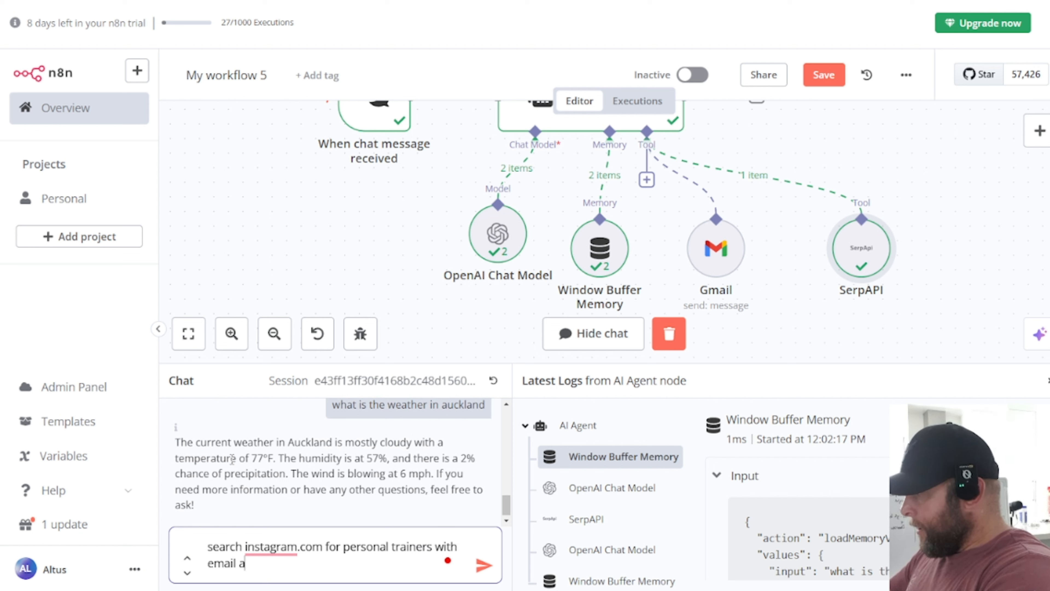
text(ddress)
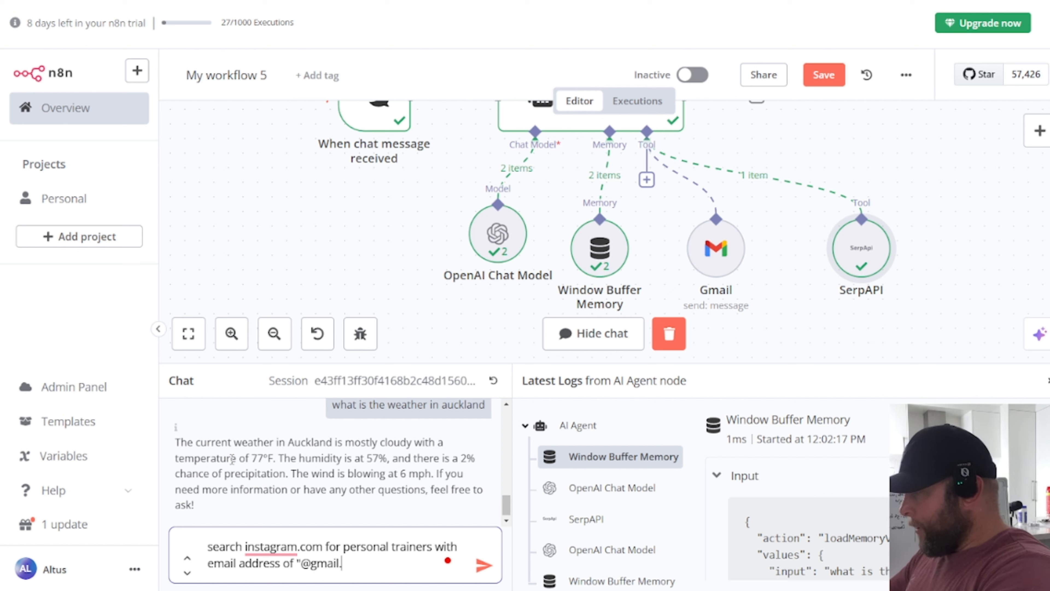
text(of "@gmail.com")
key(Return)
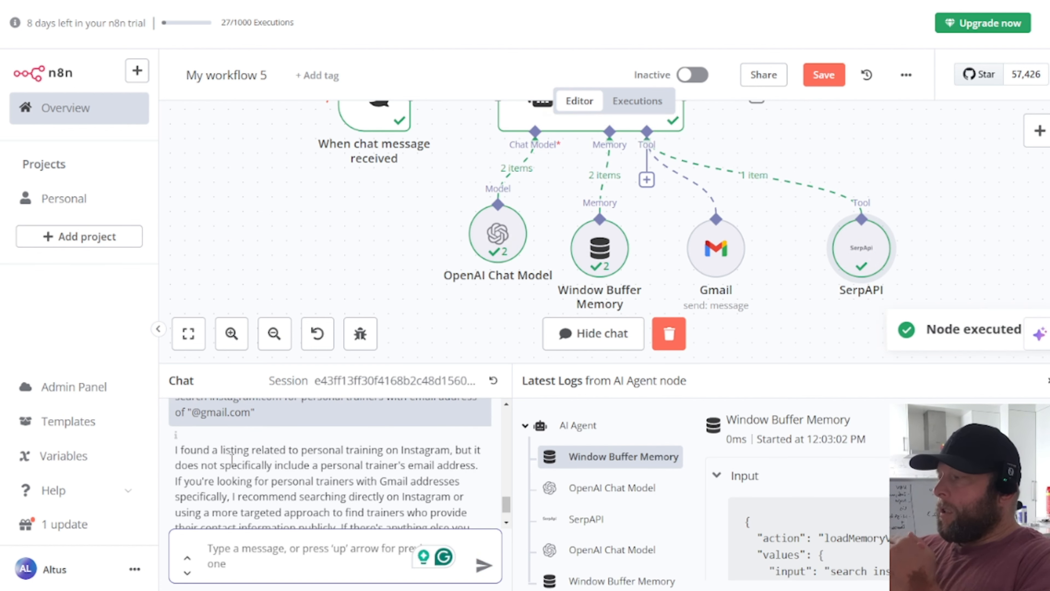
scroll(232, 455, down, 2)
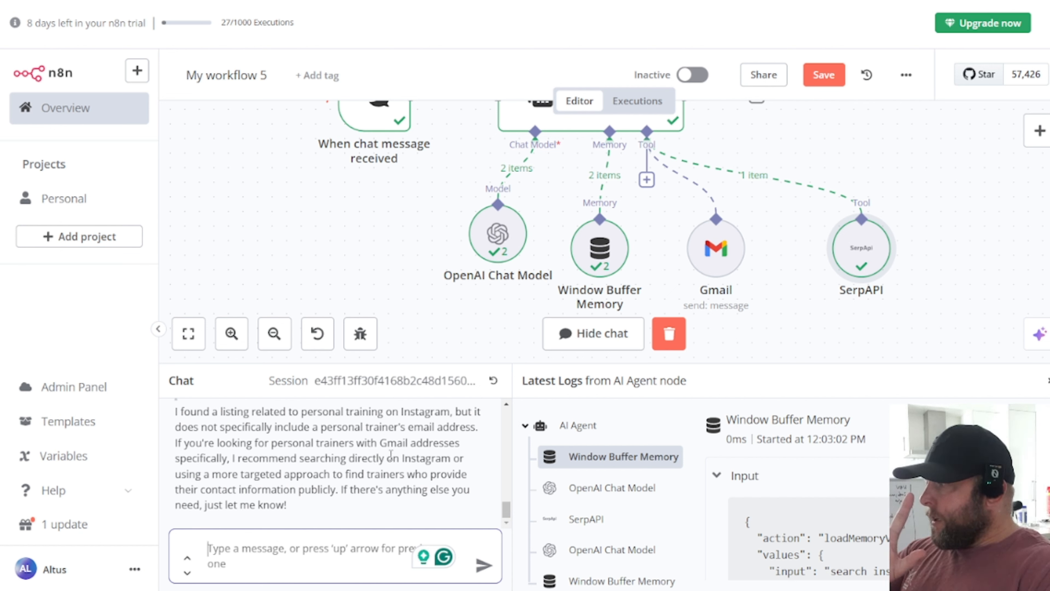
scroll(389, 461, up, 3)
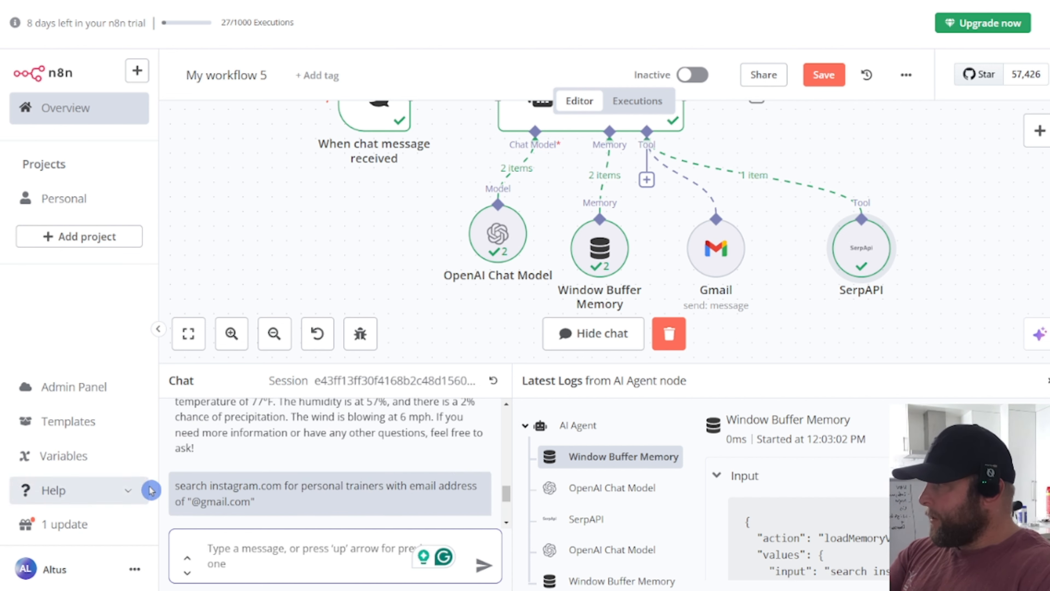
drag(169, 487, 387, 489)
key(ctrl+c)
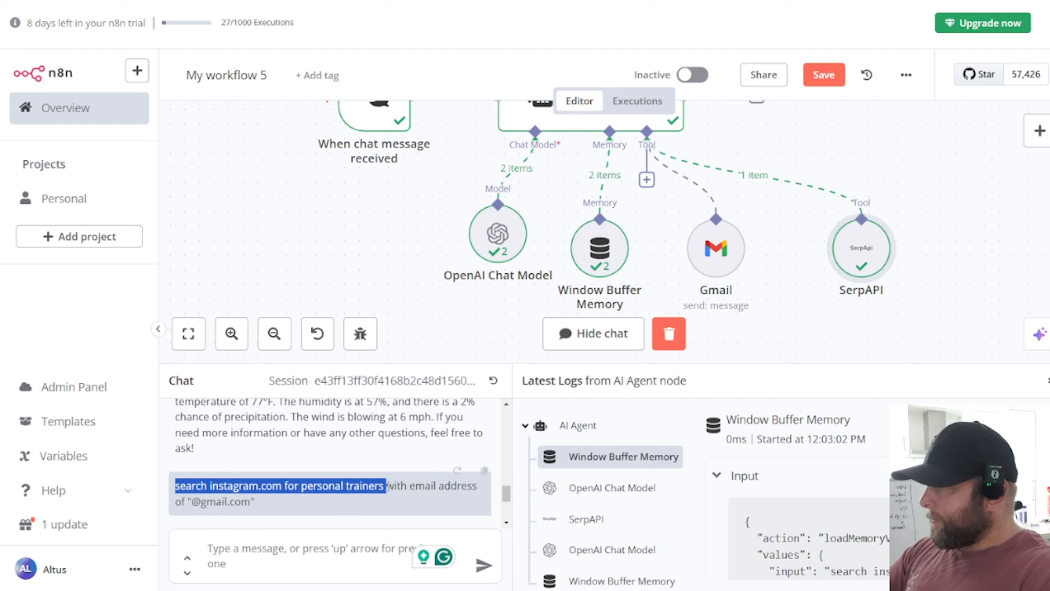
Step: Resend the Instagram trainers request with ', give me 5' added and review the reply
click(298, 554)
key(ctrl+v)
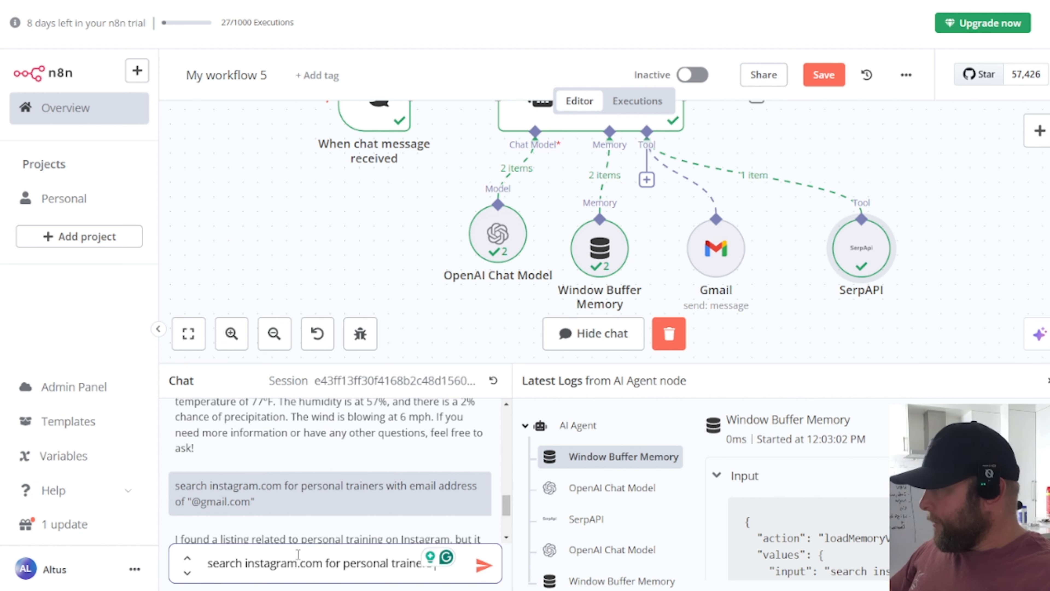
text(for 10)
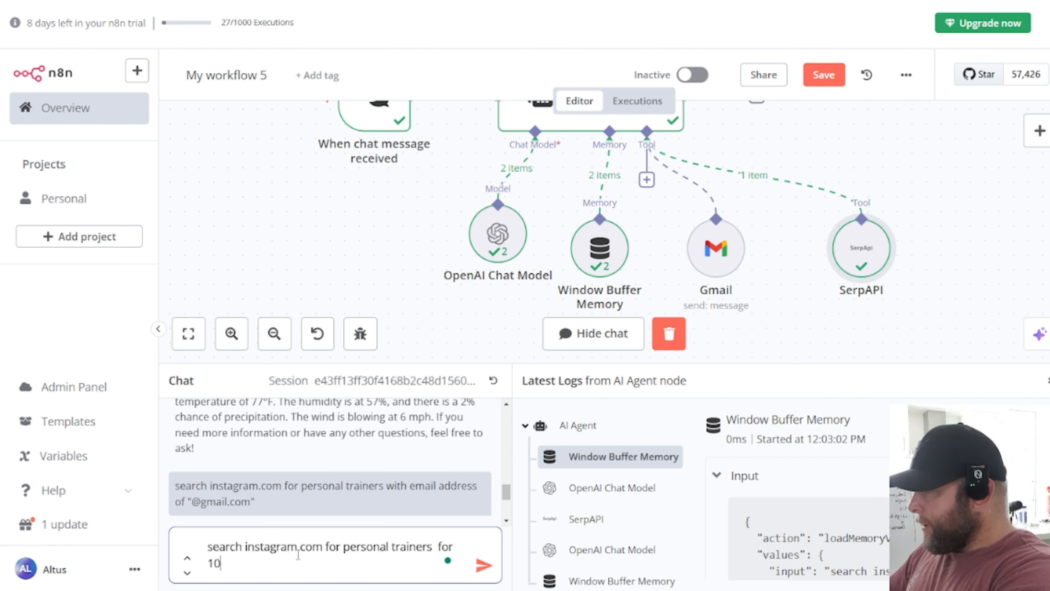
key(BackSpace)
key(BackSpace)
key(BackSpace)
key(BackSpace)
key(BackSpace)
key(BackSpace)
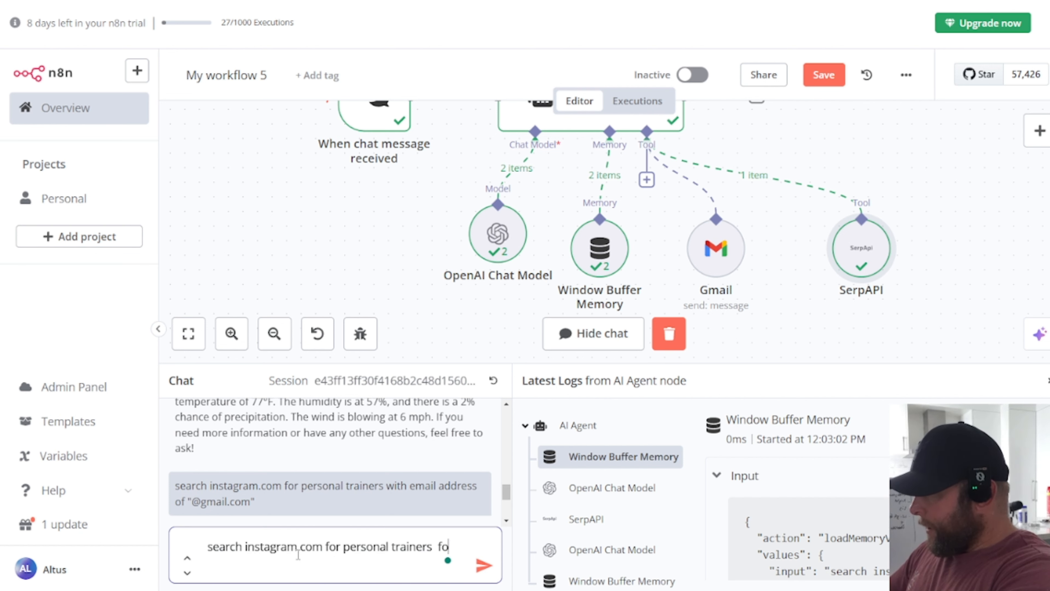
text(, give me 5)
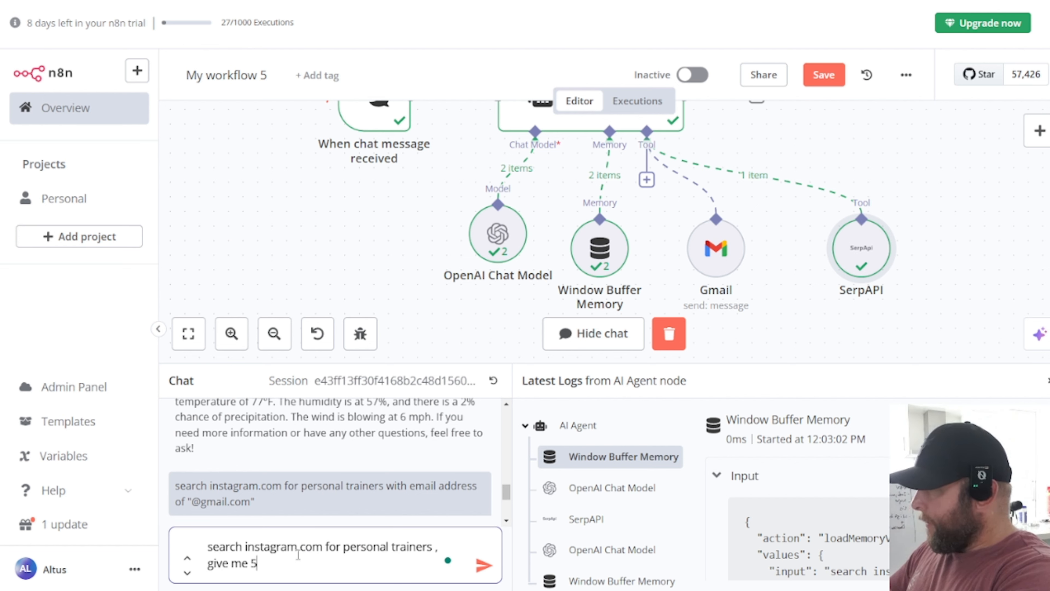
key(Return)
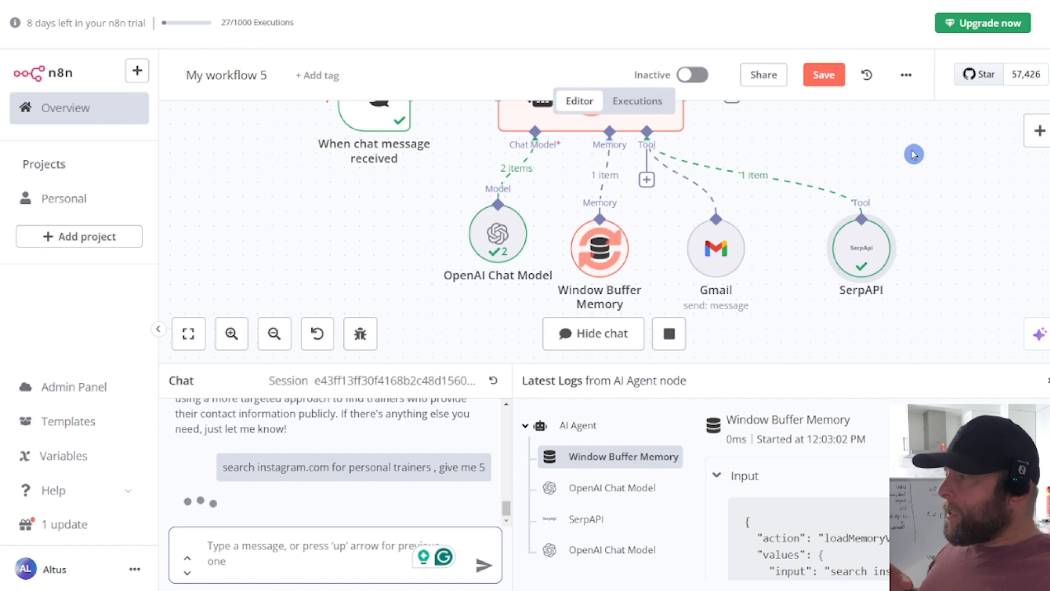
scroll(427, 479, up, 1)
scroll(427, 479, down, 3)
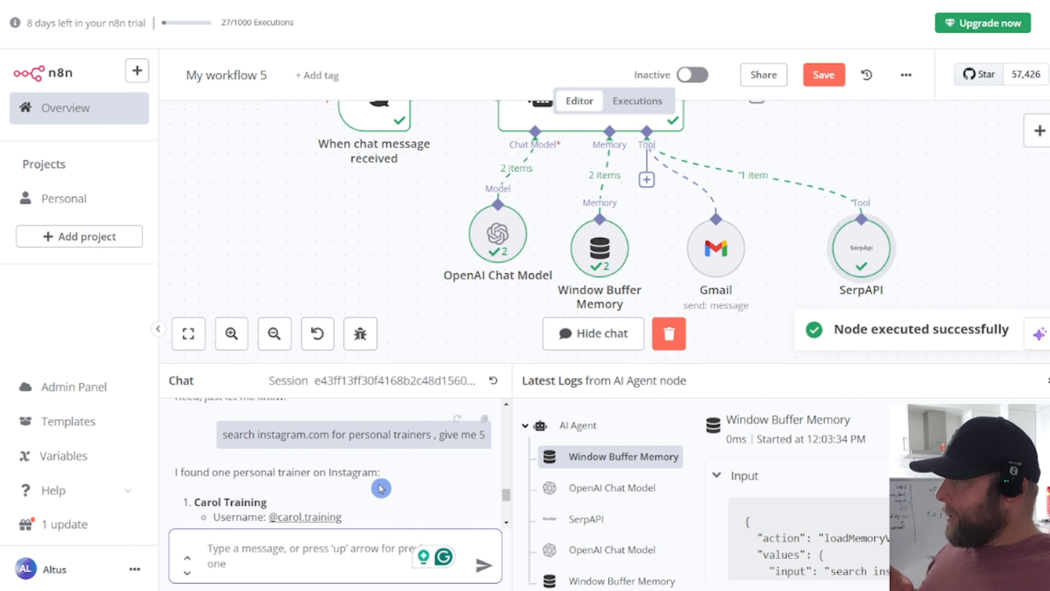
scroll(310, 458, down, 2)
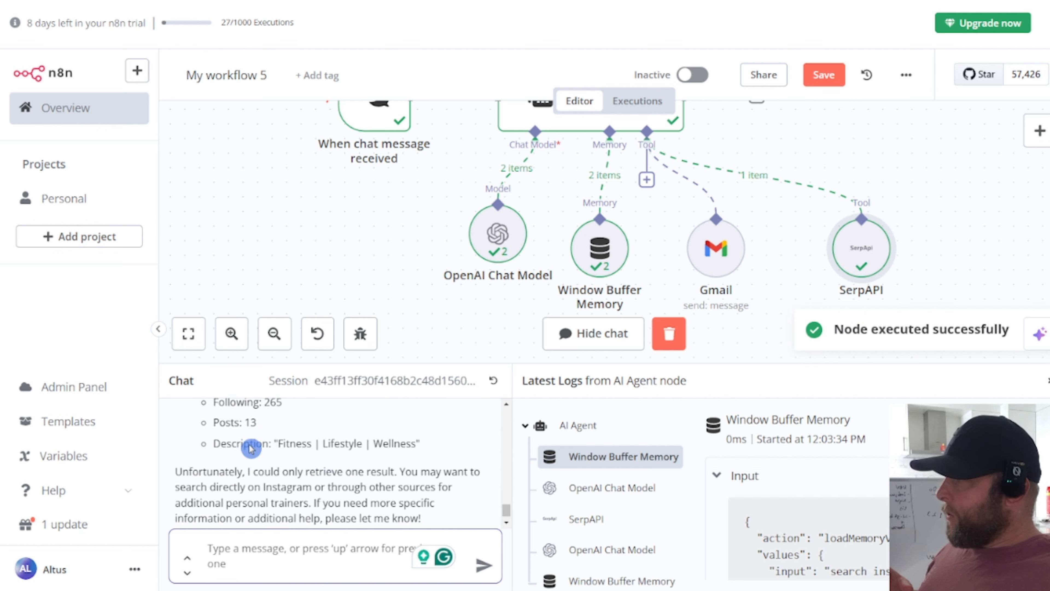
scroll(306, 460, up, 3)
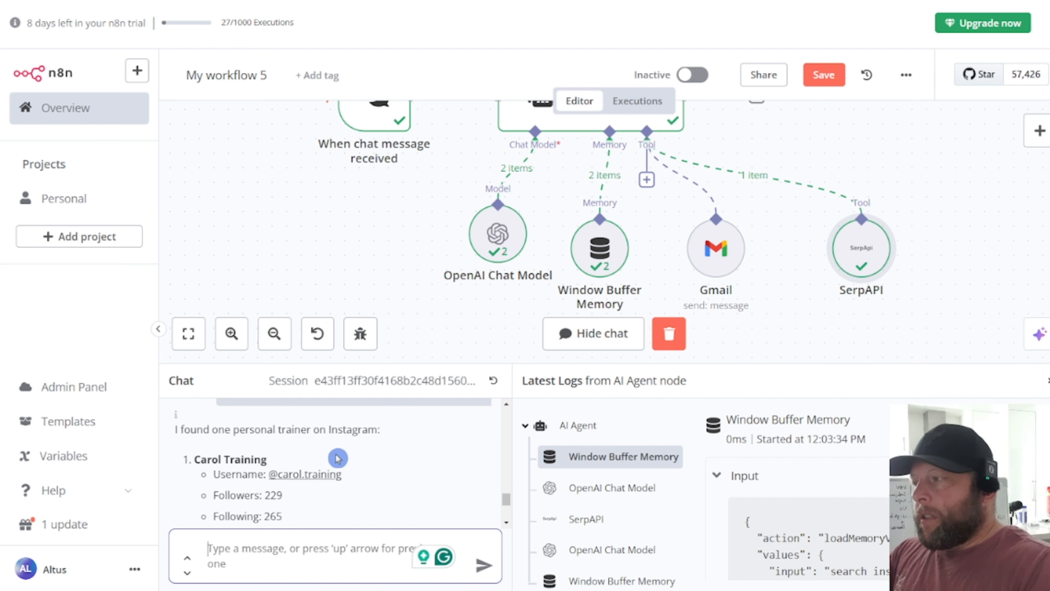
mouse_move(877, 211)
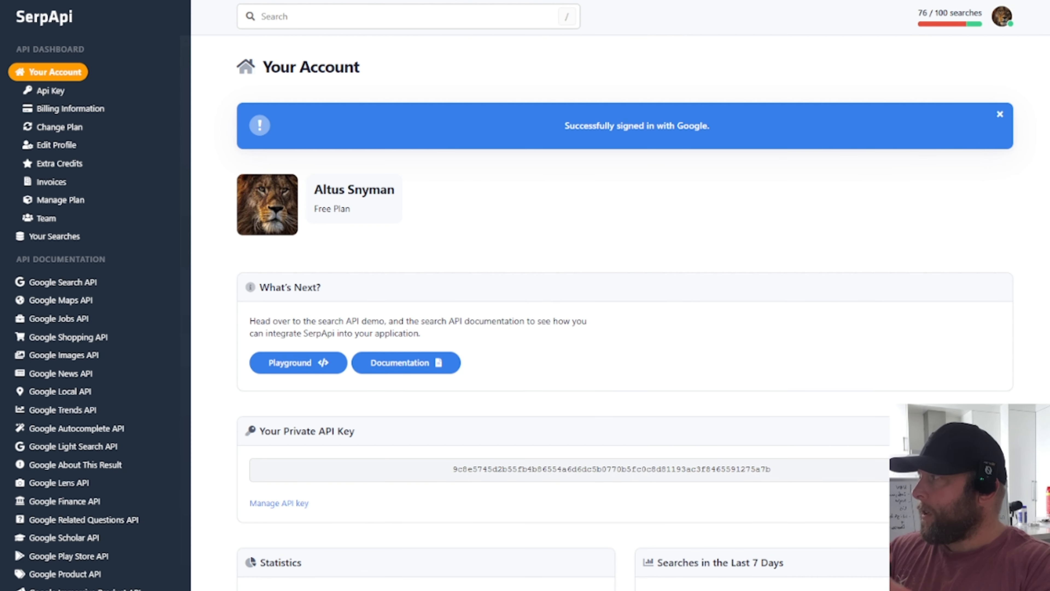
text(google.com)
key(Return)
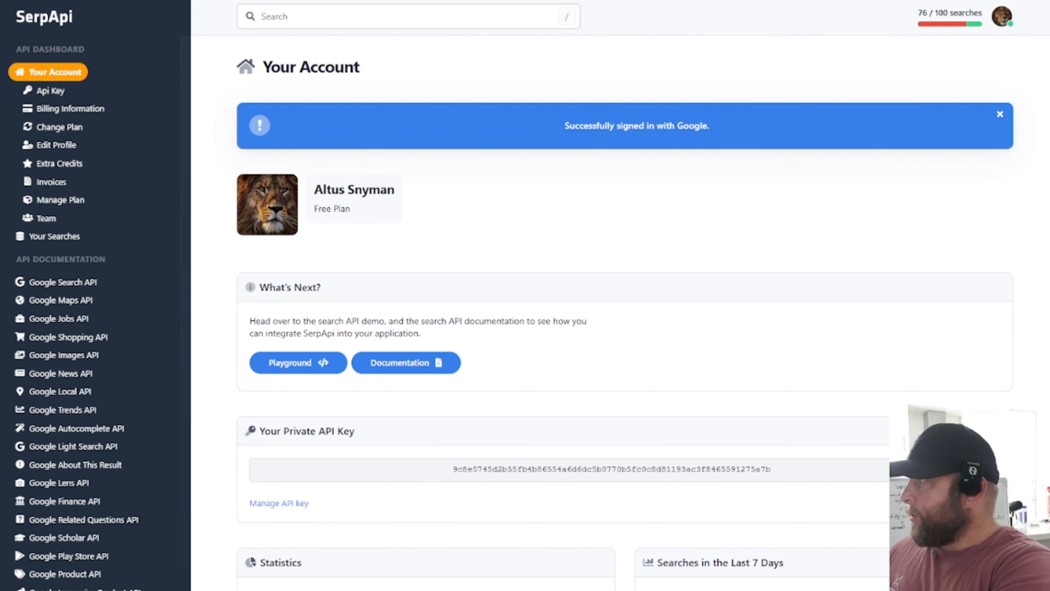
text(s)
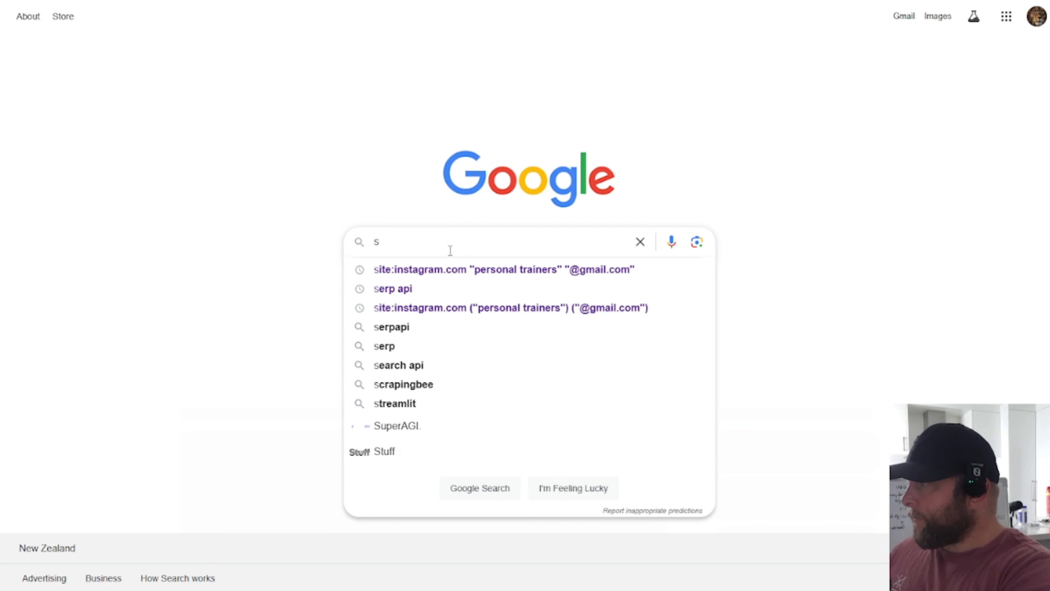
click(548, 268)
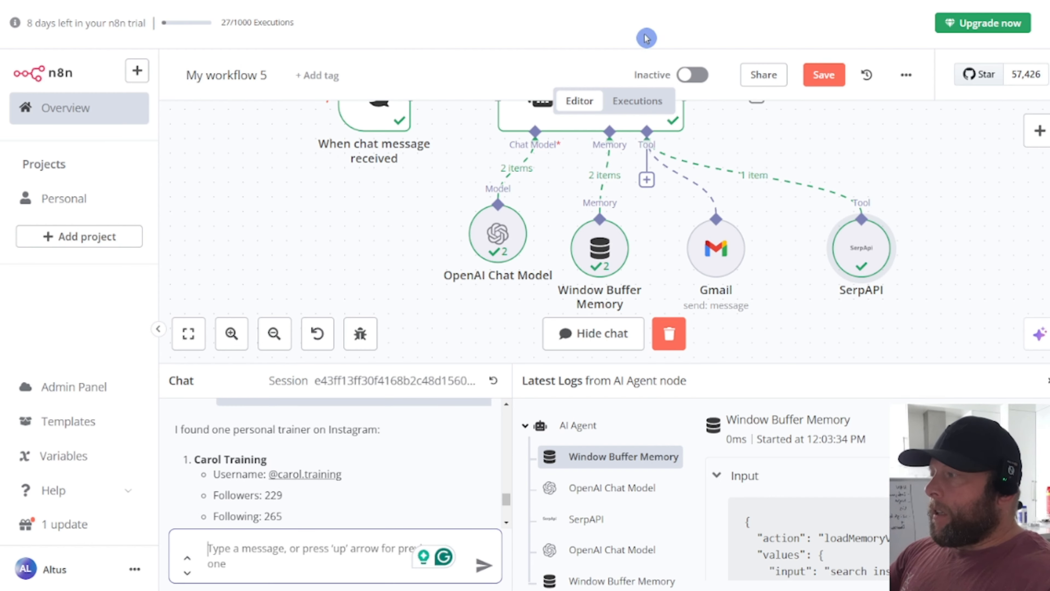
scroll(606, 213, up, 1)
mouse_move(860, 274)
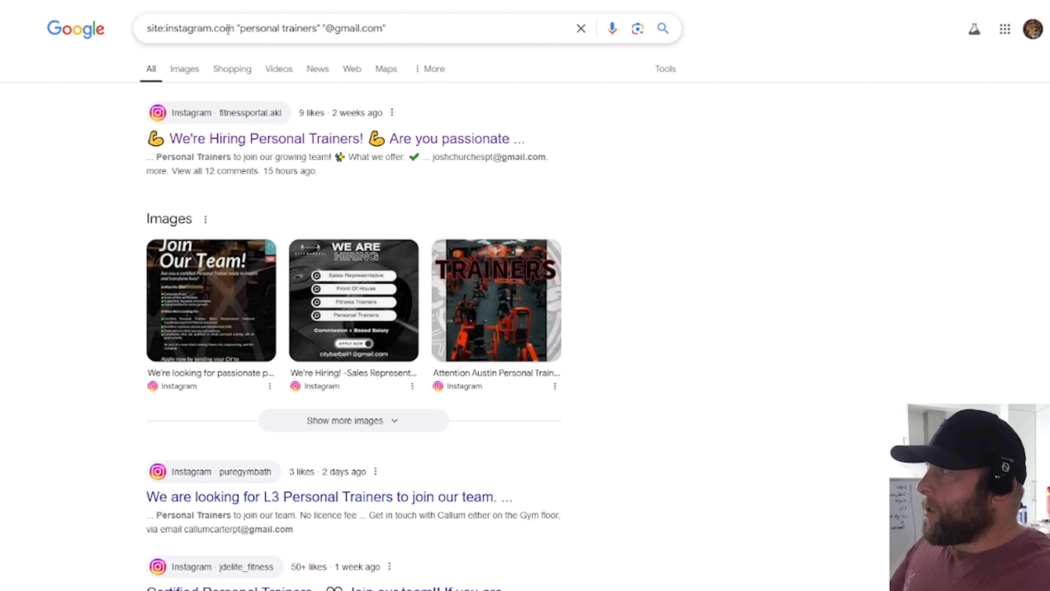
drag(241, 28, 151, 33)
click(393, 31)
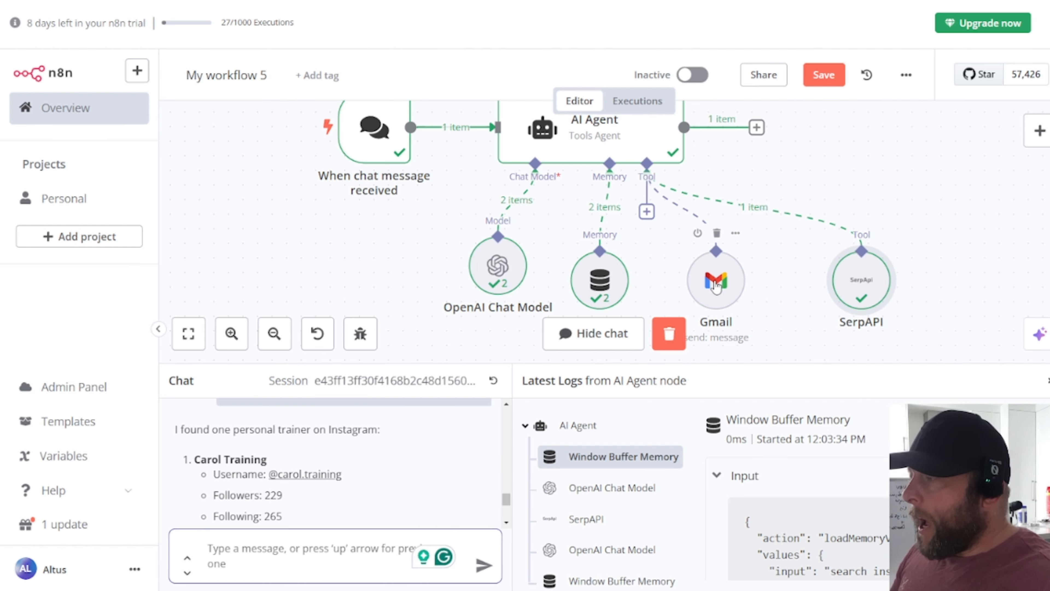
Step: Inspect the Gmail tool's settings, then add an HTTP Request Tool to the AI Agent
click(716, 286)
double_click(717, 285)
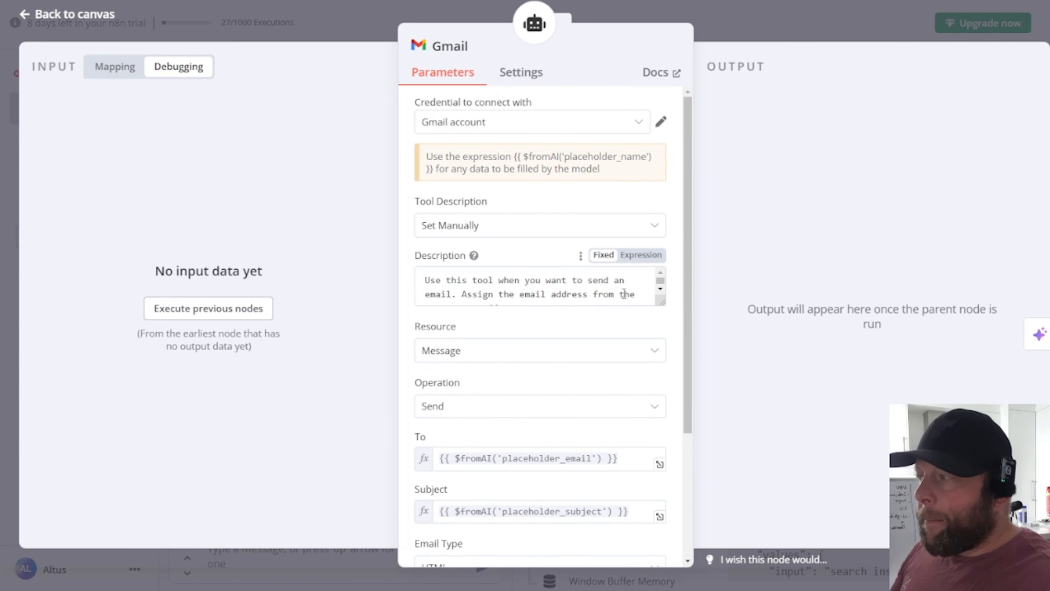
click(82, 12)
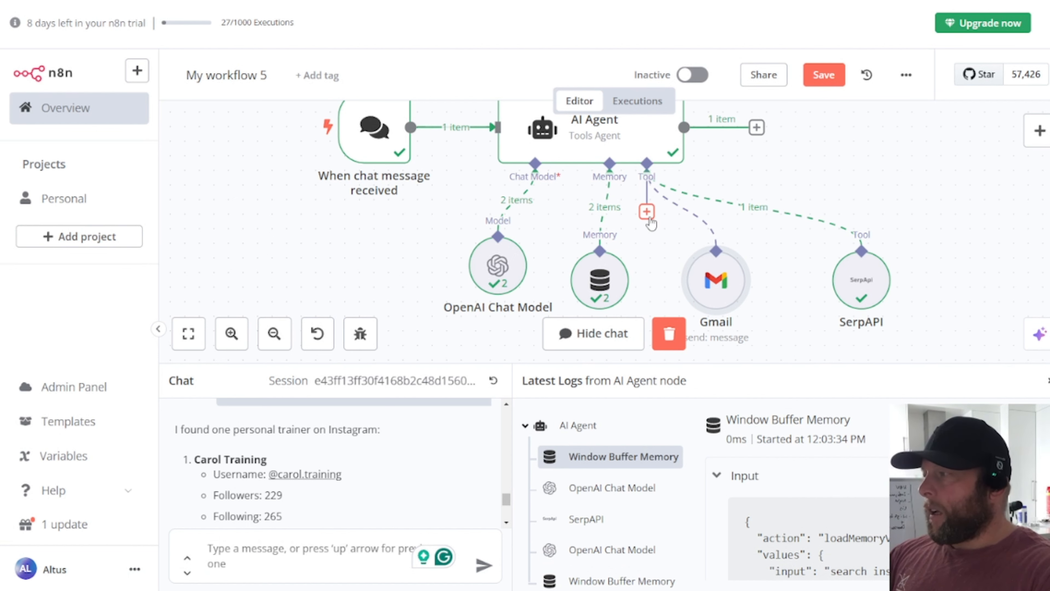
click(646, 212)
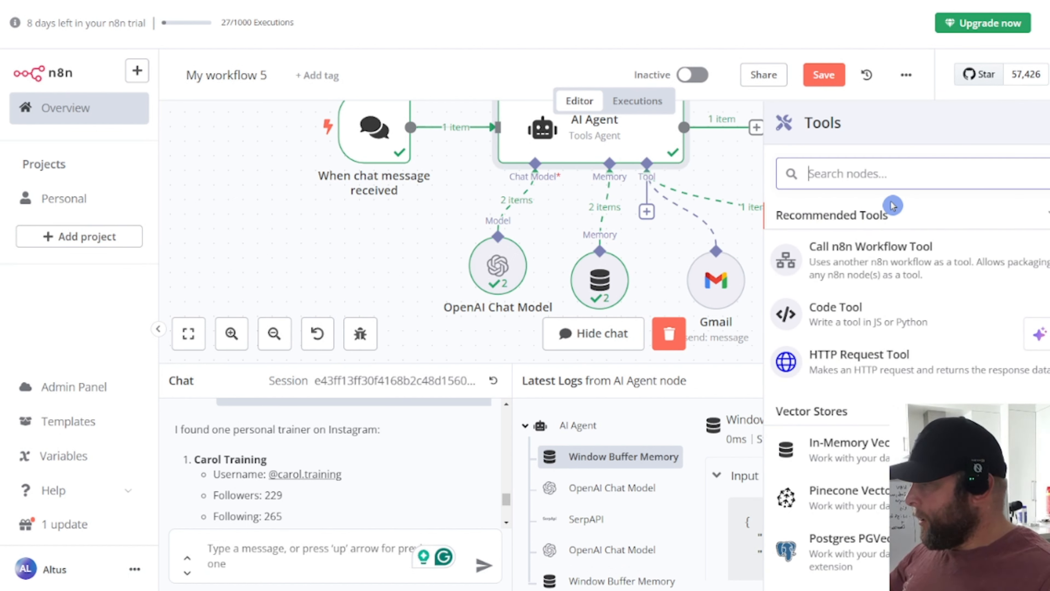
click(866, 362)
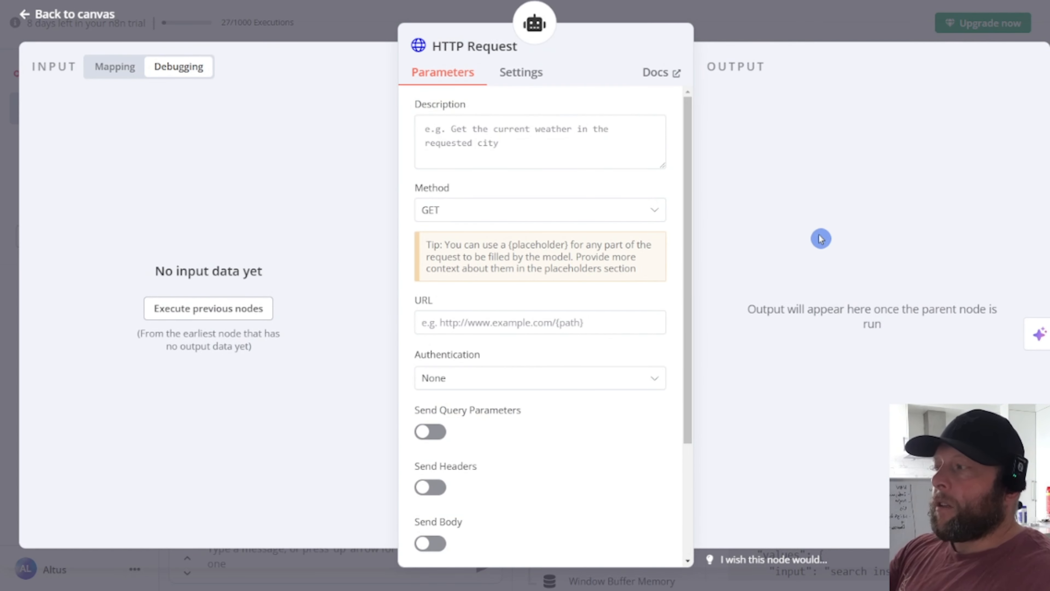
Step: Enlarge the Description box and paste the prepared results, profession and emails instructions
drag(663, 167, 667, 250)
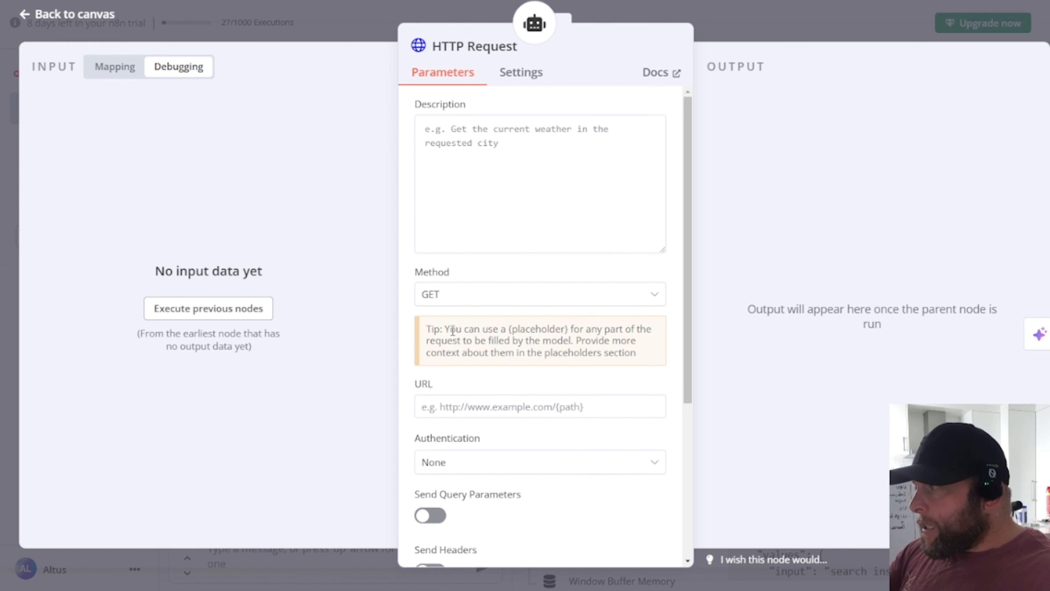
drag(508, 330, 567, 339)
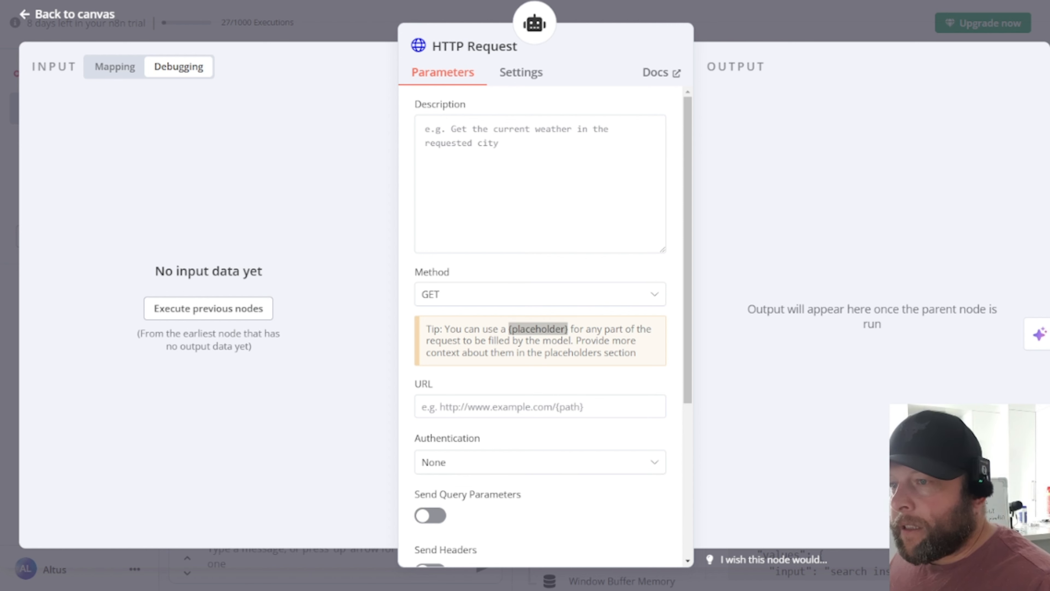
click(538, 167)
text(When ask for Instagram. Assign {results} to the number if results they are asking for. When ask for a specific nice or profession. Assign {profession} to what they are asking for. When they ask for email assign {emails} to the email they gave)
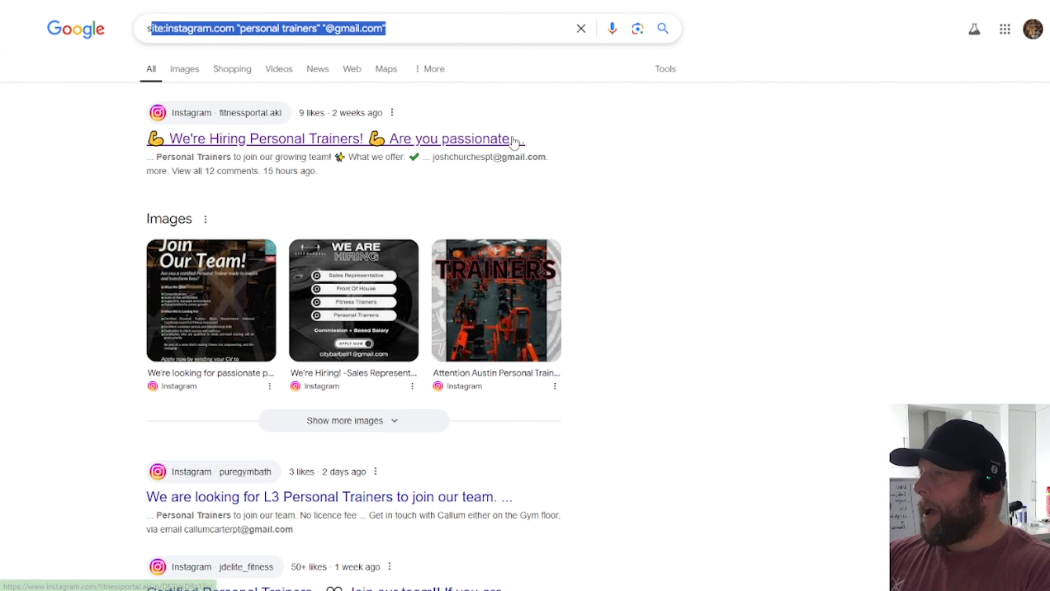
Step: Page through the Google results to page 2, then page 3
scroll(511, 274, down, 15)
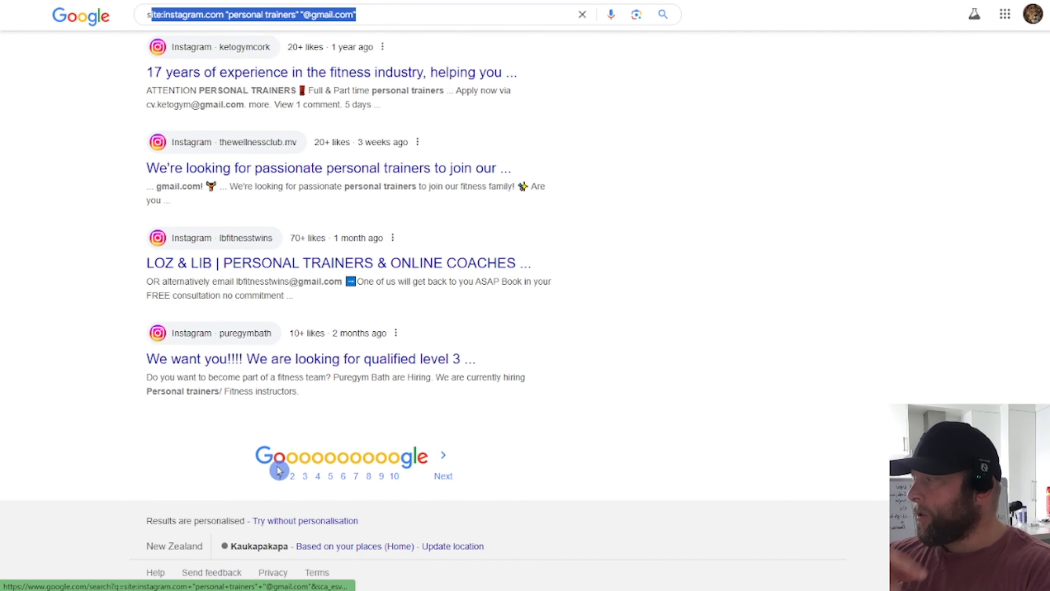
click(291, 480)
click(304, 479)
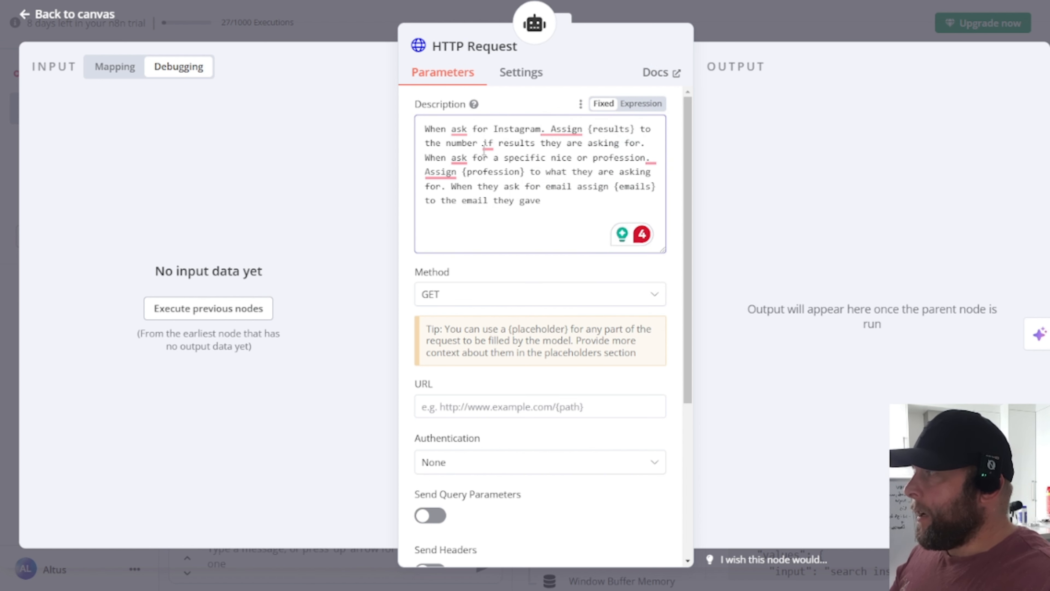
Step: Correct 'if' to 'of' so the description reads 'number of results'
click(488, 143)
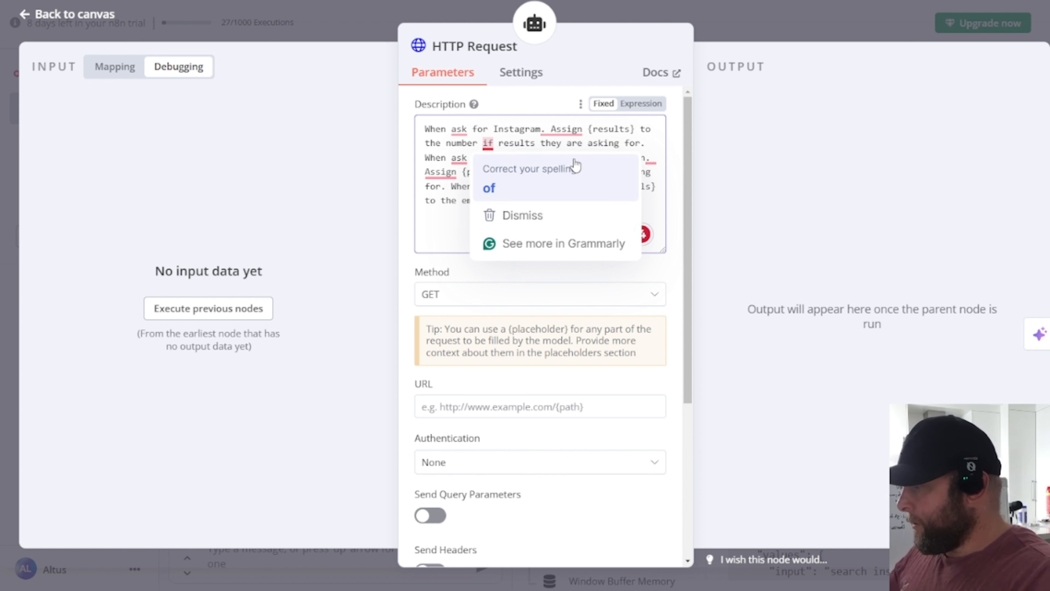
key(BackSpace)
text(o)
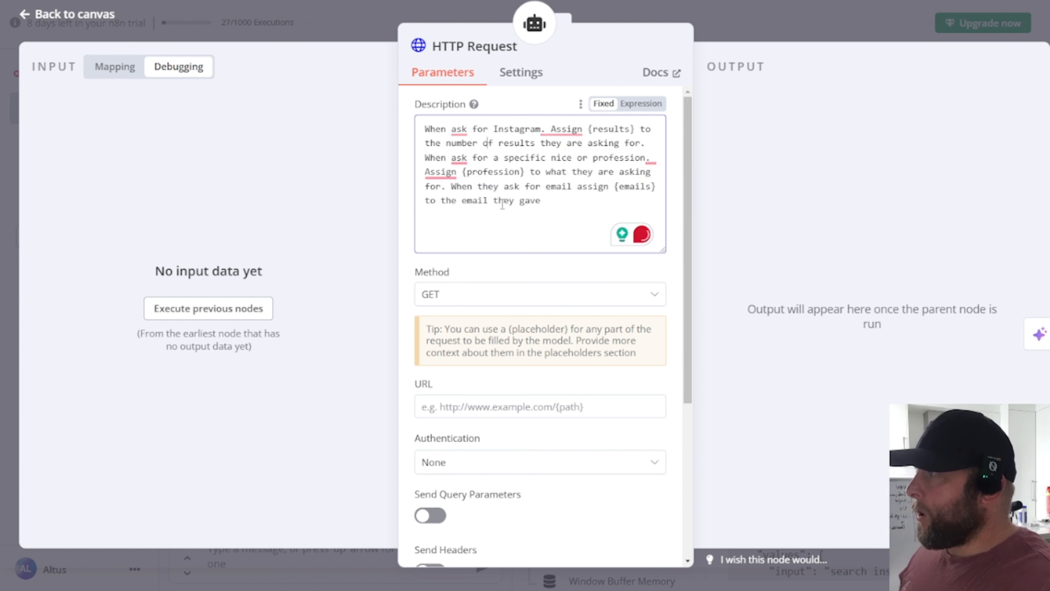
click(498, 201)
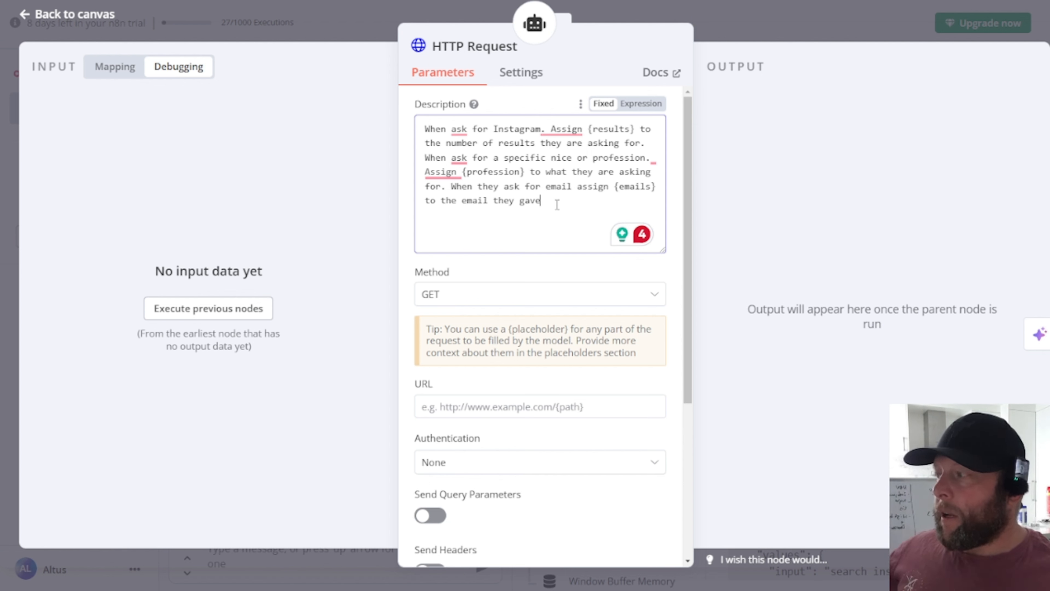
scroll(459, 295, down, 3)
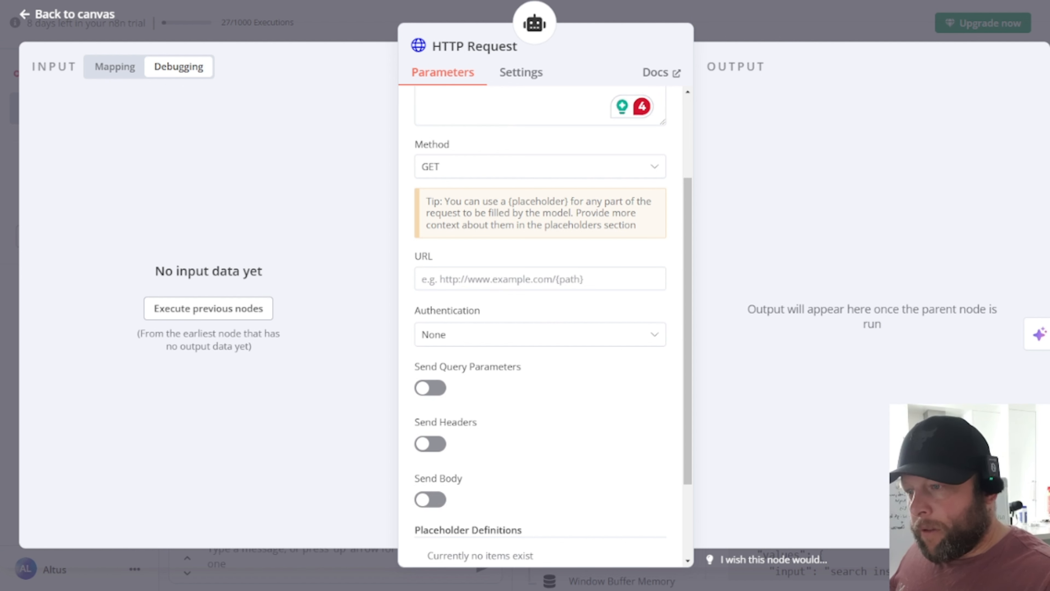
click(516, 277)
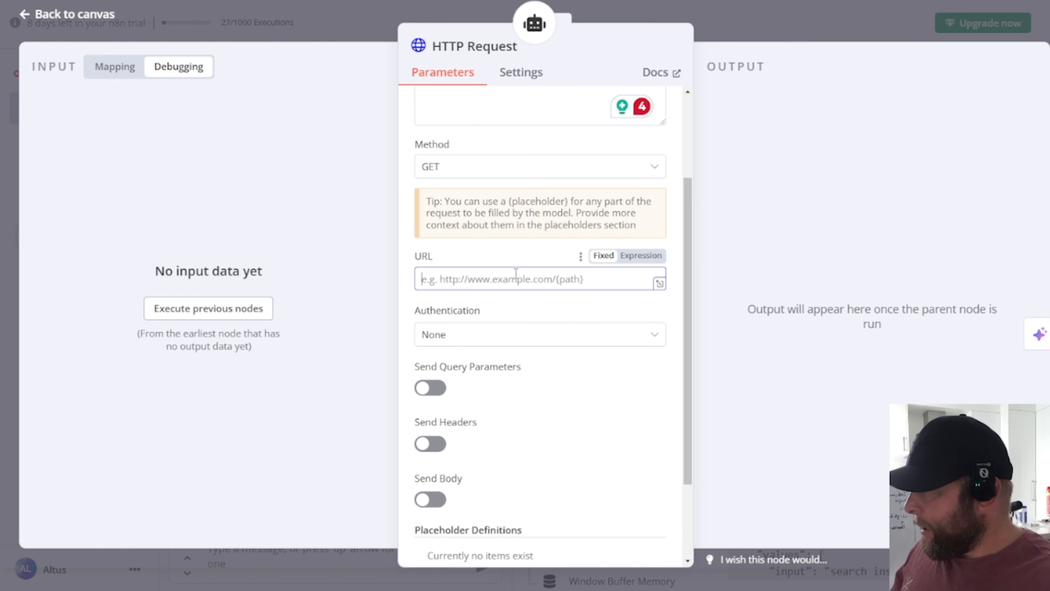
text(https://serpapi.com/search)
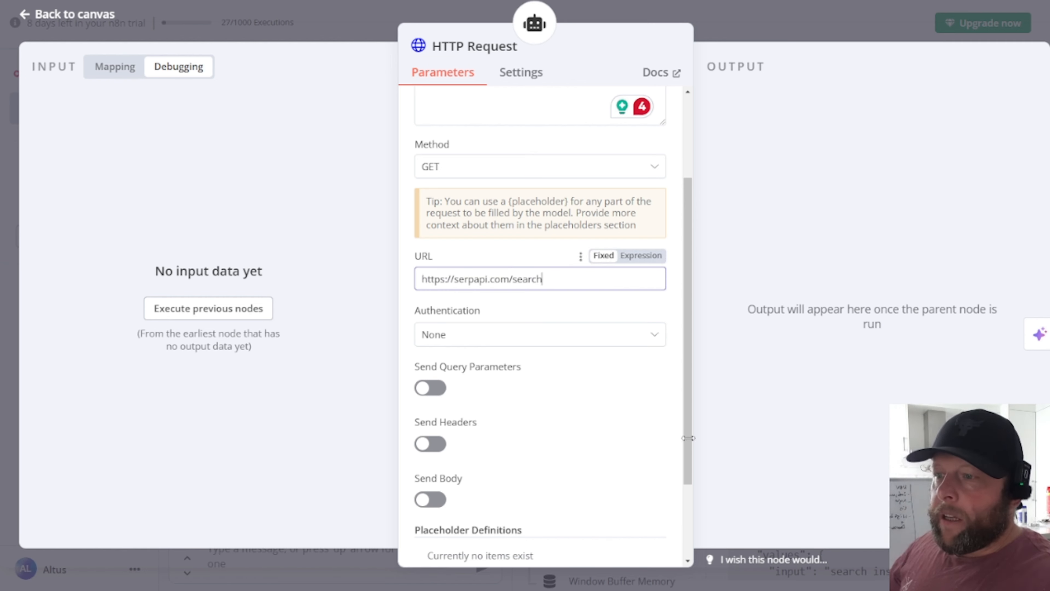
scroll(494, 360, down, 2)
scroll(591, 342, down, 1)
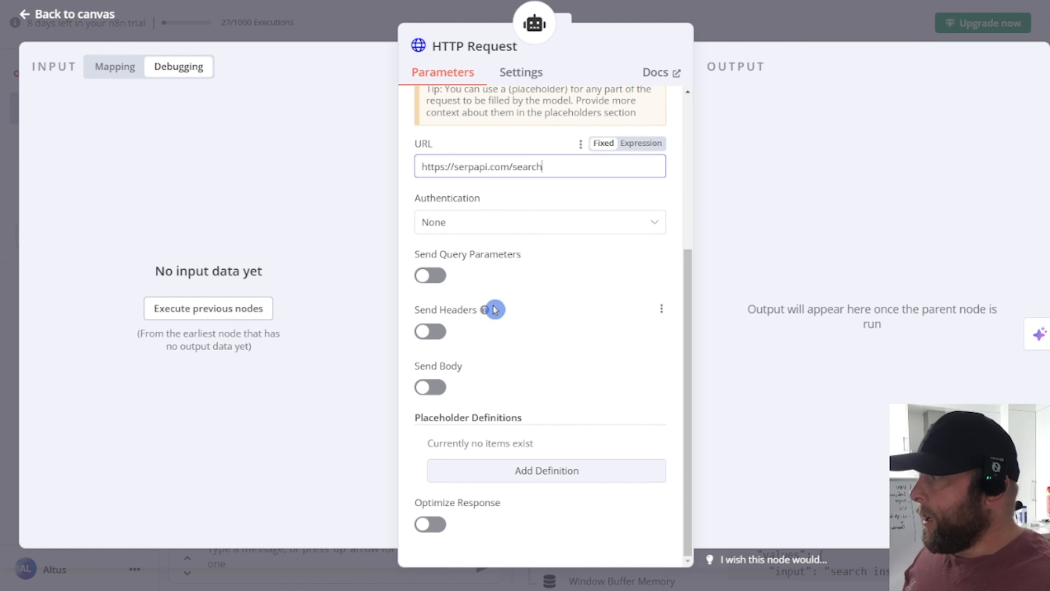
Step: Turn on sending query parameters in the HTTP Request tool
click(438, 280)
scroll(626, 304, down, 2)
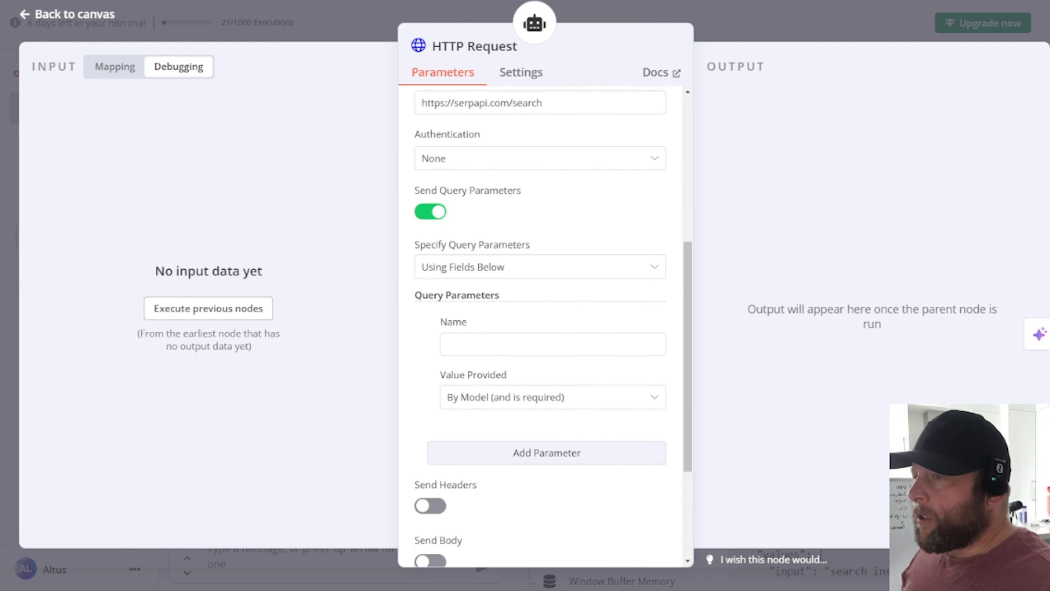
scroll(571, 348, down, 2)
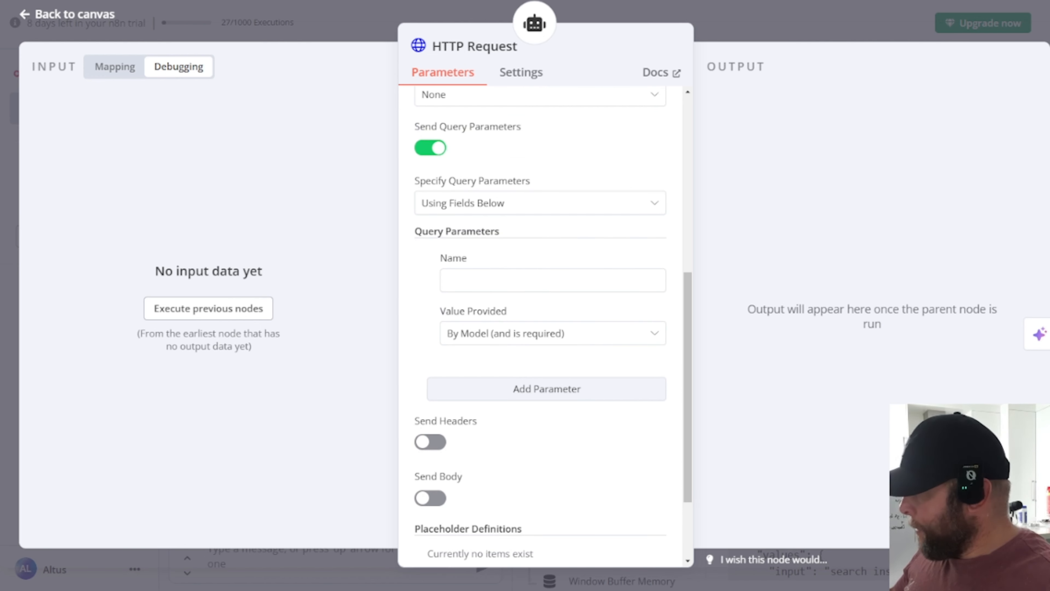
Step: Add an api_key query parameter with the pasted SerpApi key as its fixed value
click(505, 280)
text(api_key)
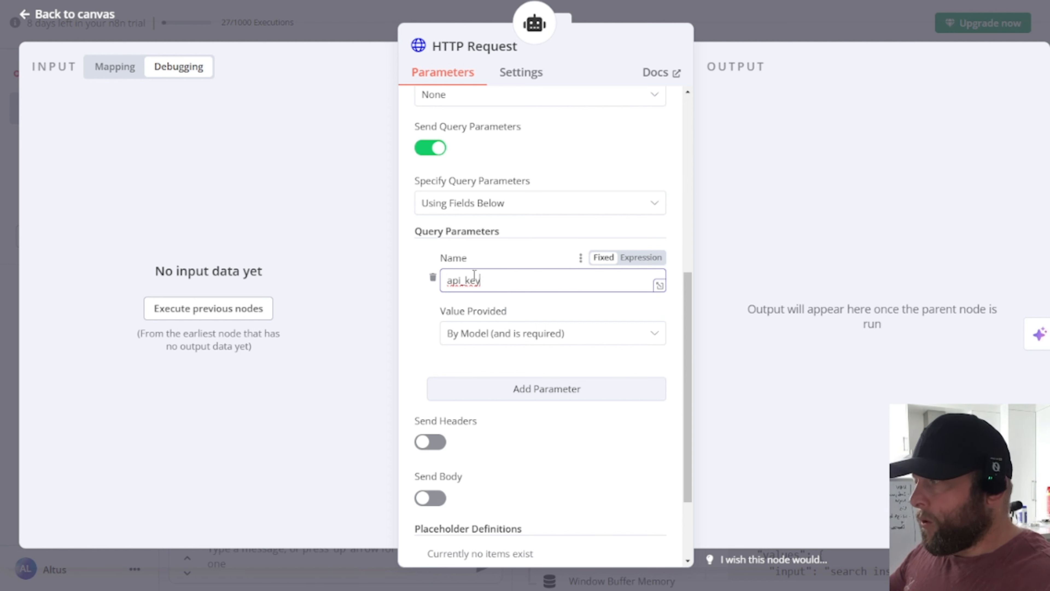
click(612, 335)
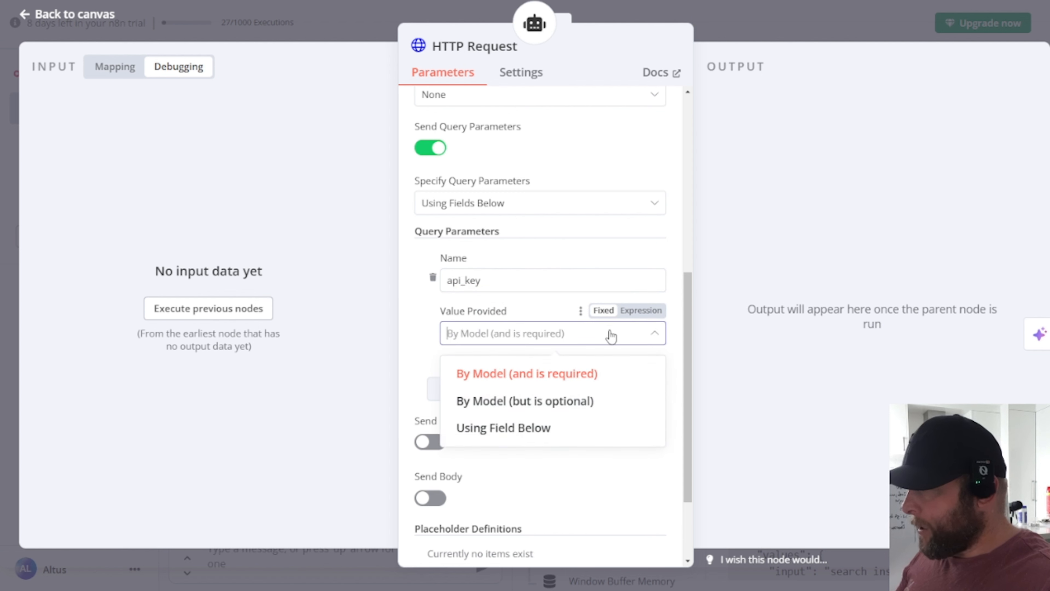
click(522, 430)
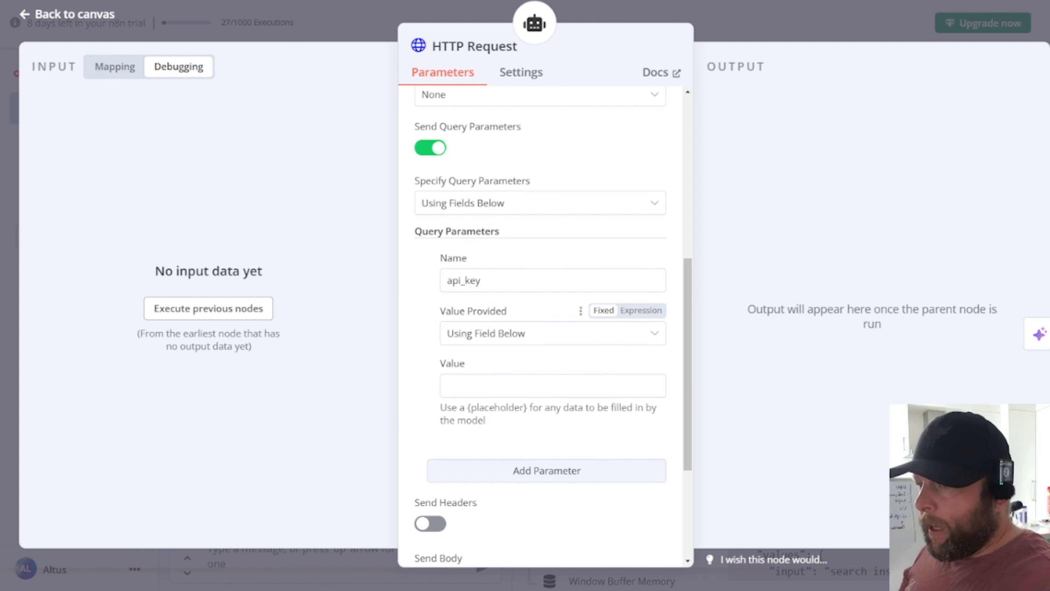
click(514, 386)
key(ctrl+v)
scroll(515, 390, down, 2)
scroll(515, 390, down, 2)
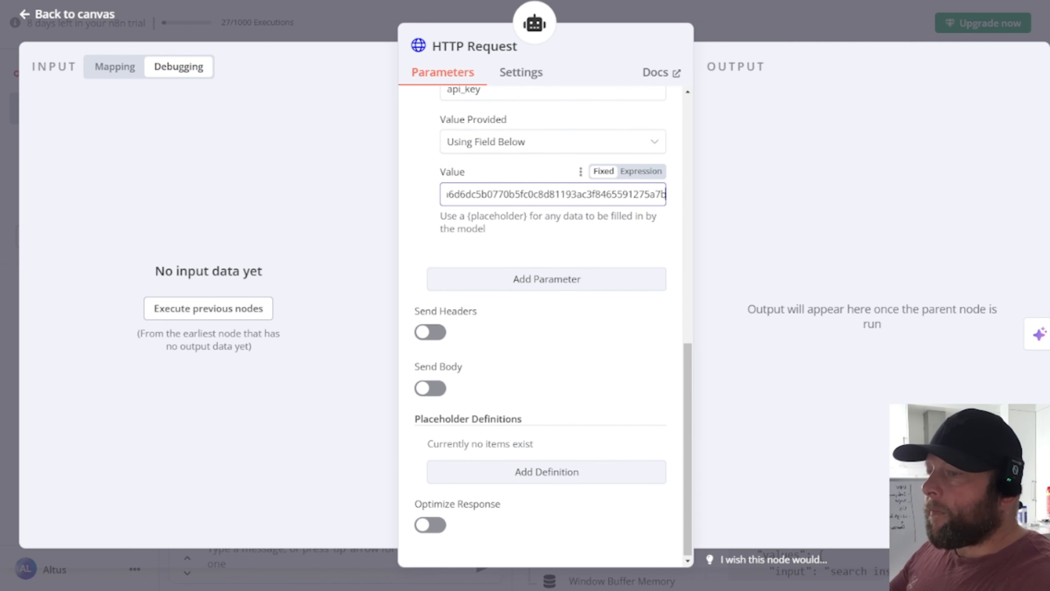
Step: Add an engine query parameter using a field below with the value google
click(563, 280)
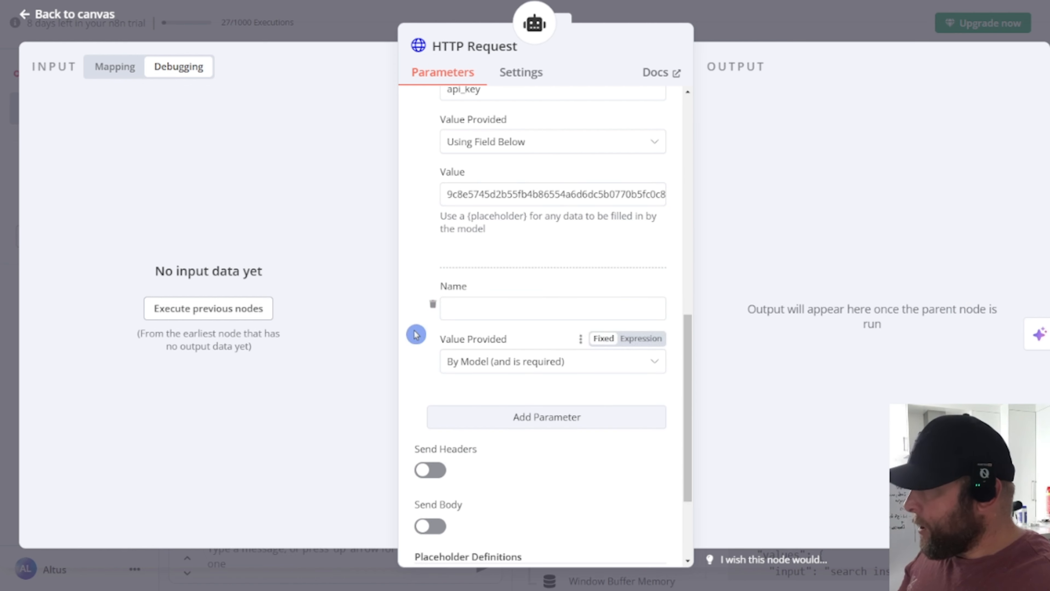
click(477, 308)
text(engine)
click(551, 368)
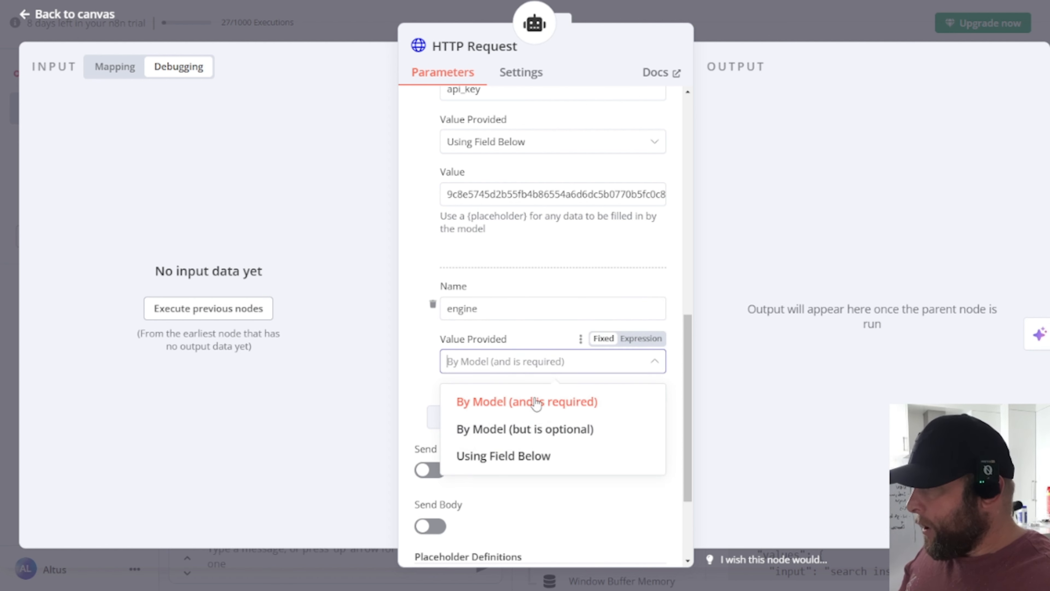
click(512, 455)
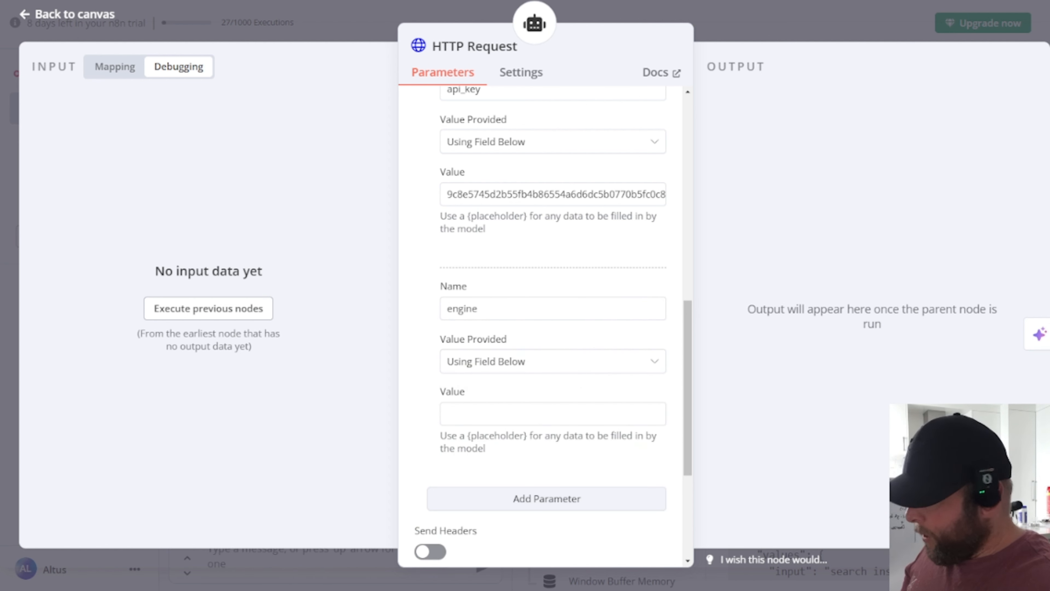
click(514, 420)
text(google)
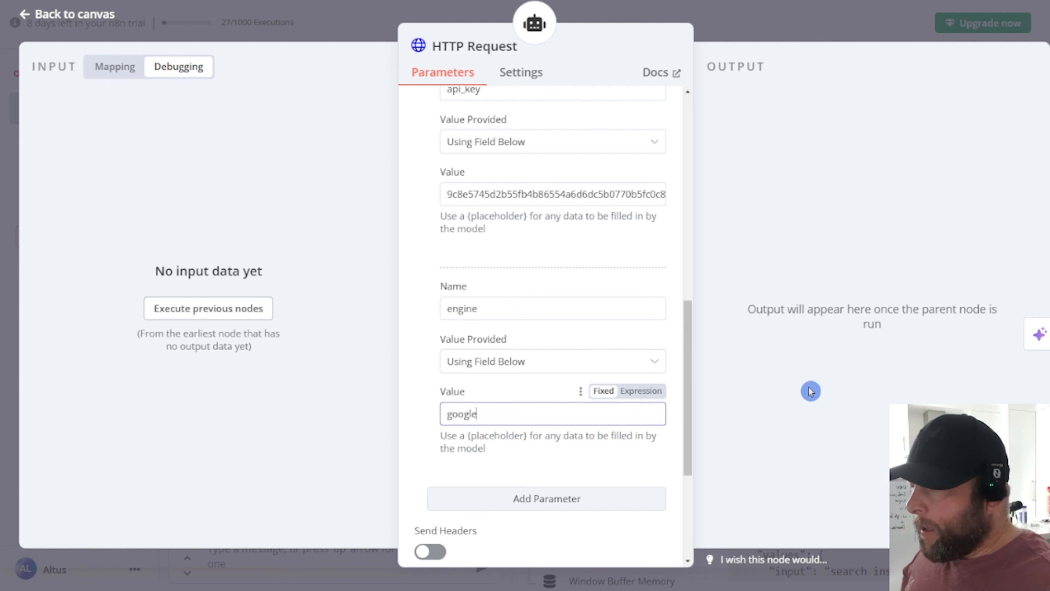
scroll(536, 378, down, 3)
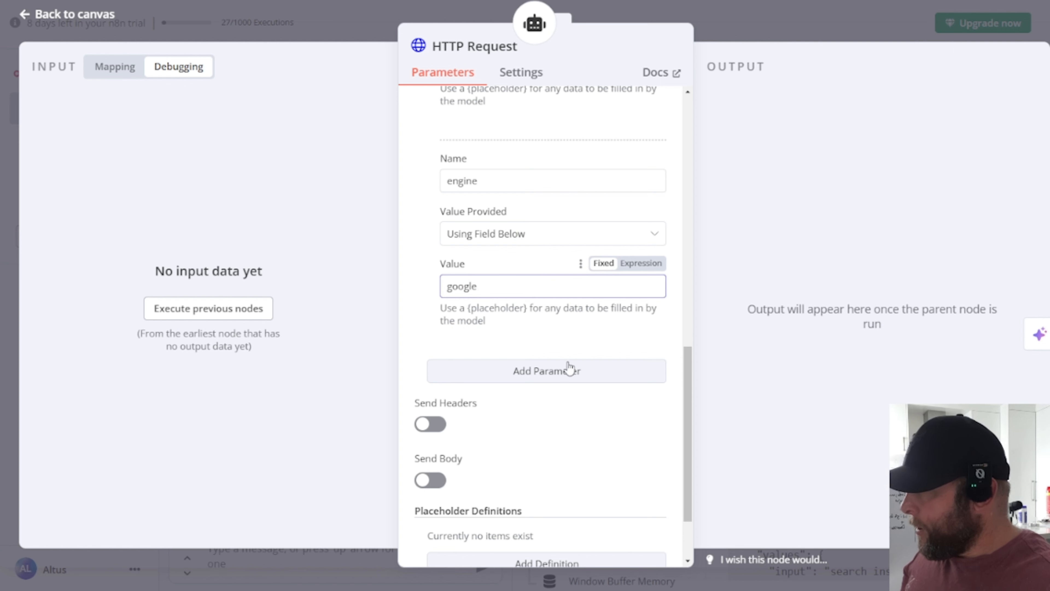
Step: Add a third query parameter named q
click(563, 374)
click(657, 400)
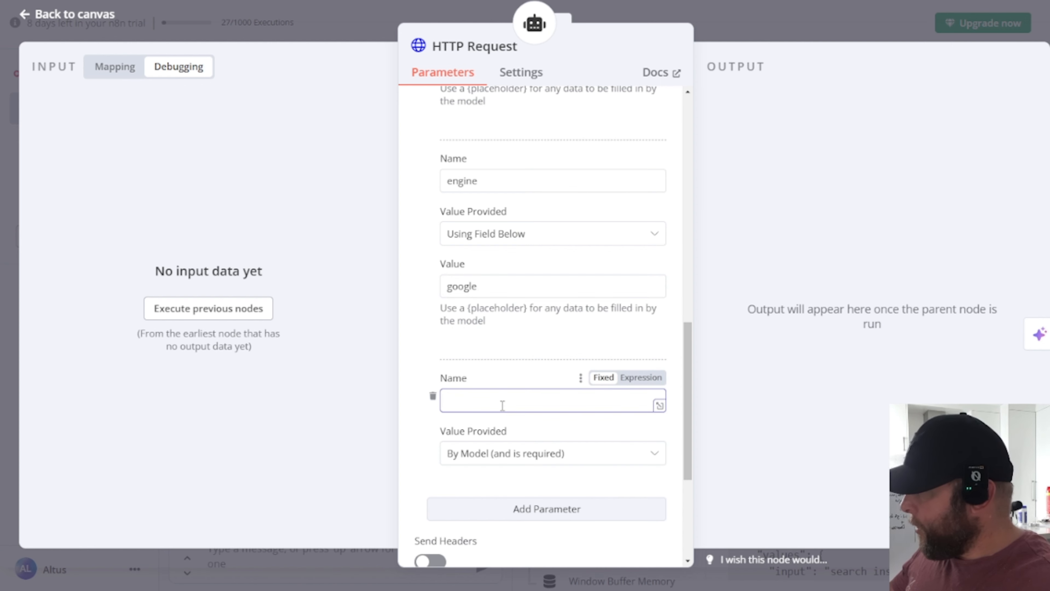
text(q)
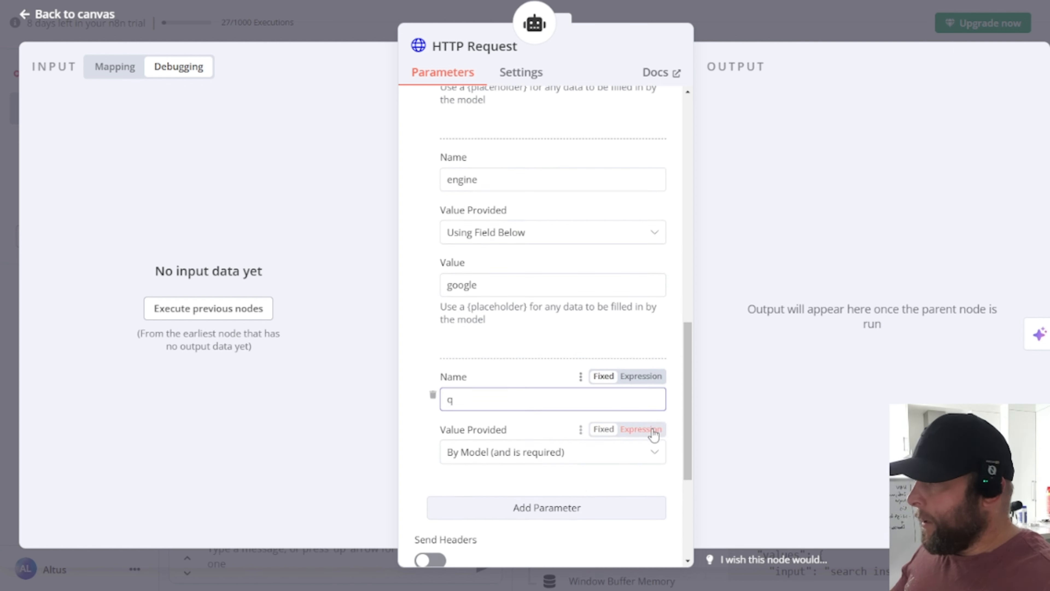
scroll(569, 399, down, 2)
click(568, 397)
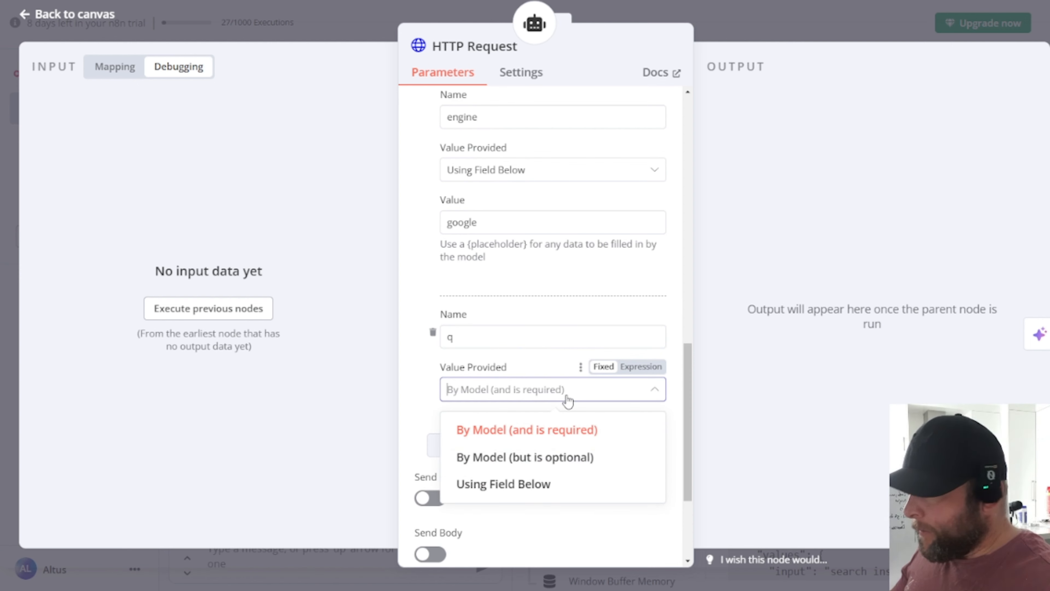
click(512, 485)
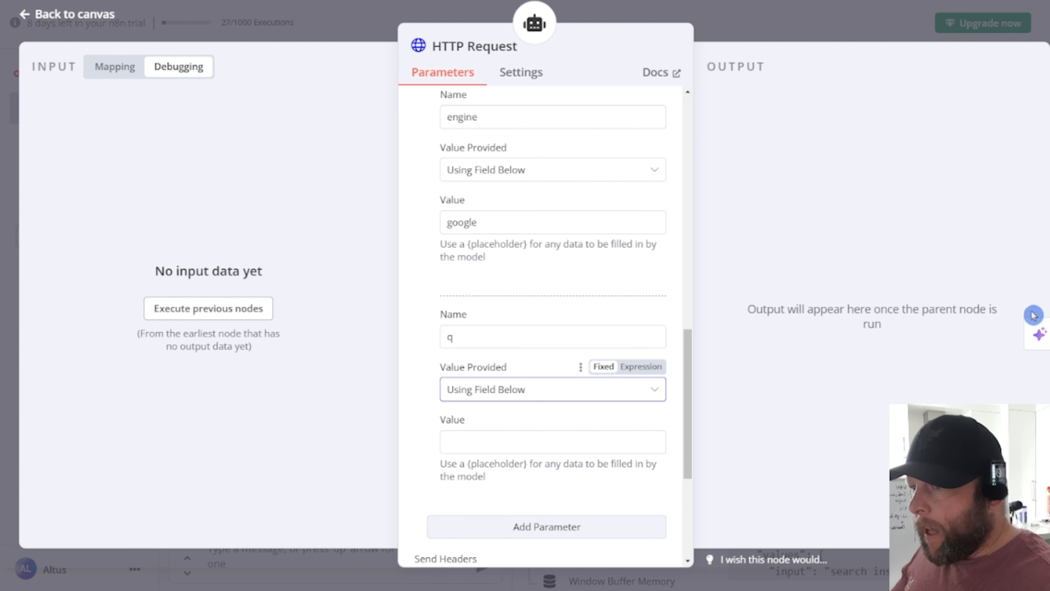
click(540, 396)
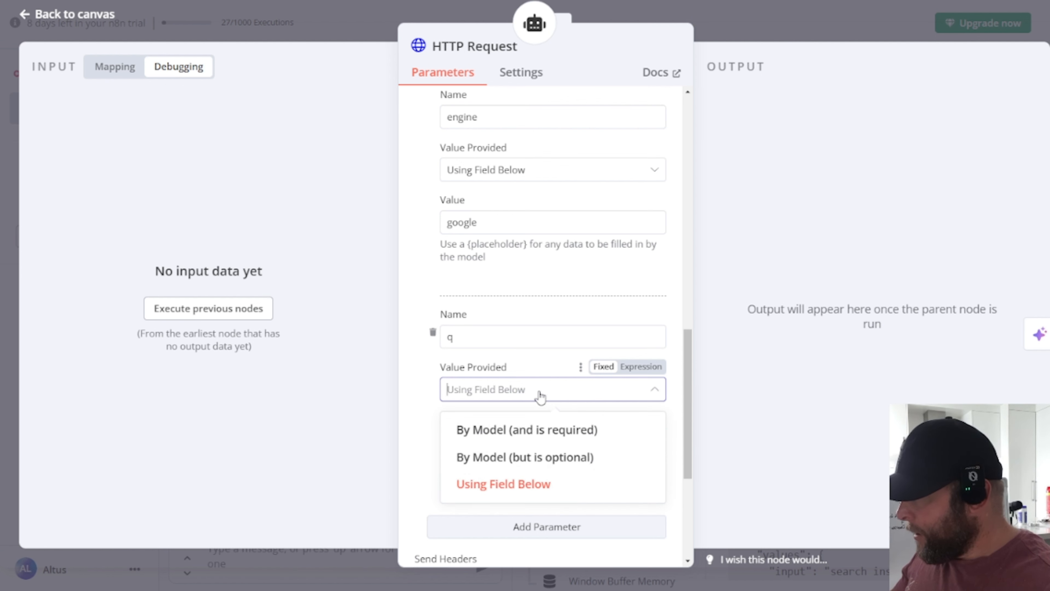
click(540, 396)
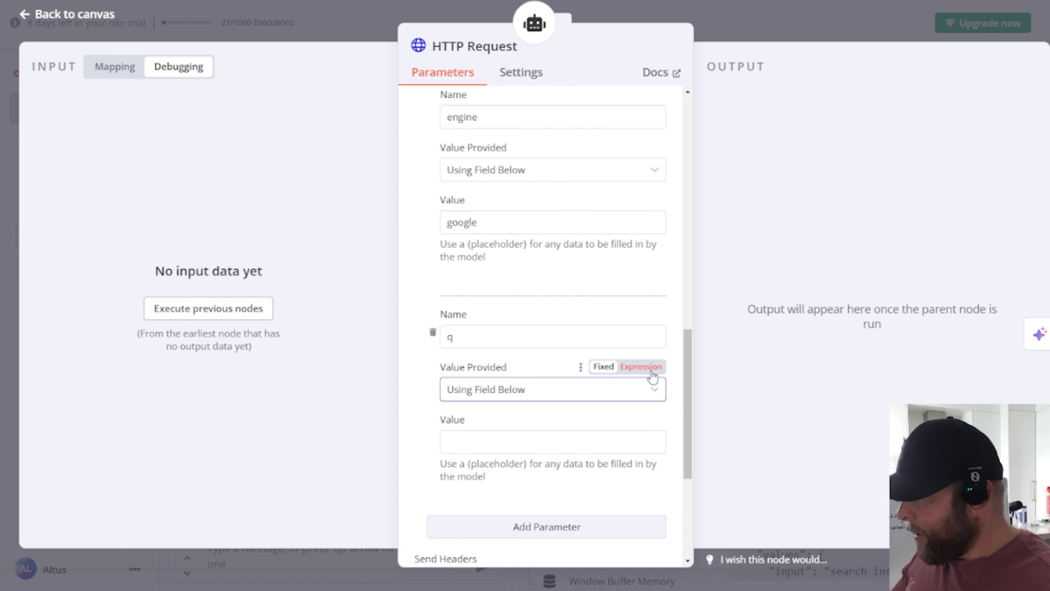
Step: Make q an expression holding site:instagram.com "{profession}" "{emails}"
click(641, 366)
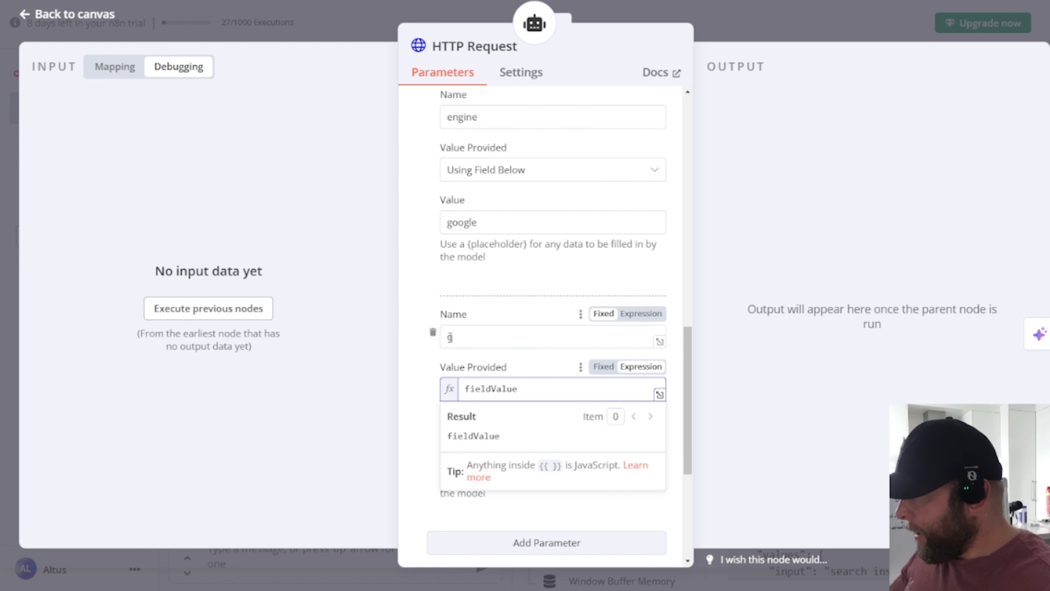
click(425, 358)
click(454, 459)
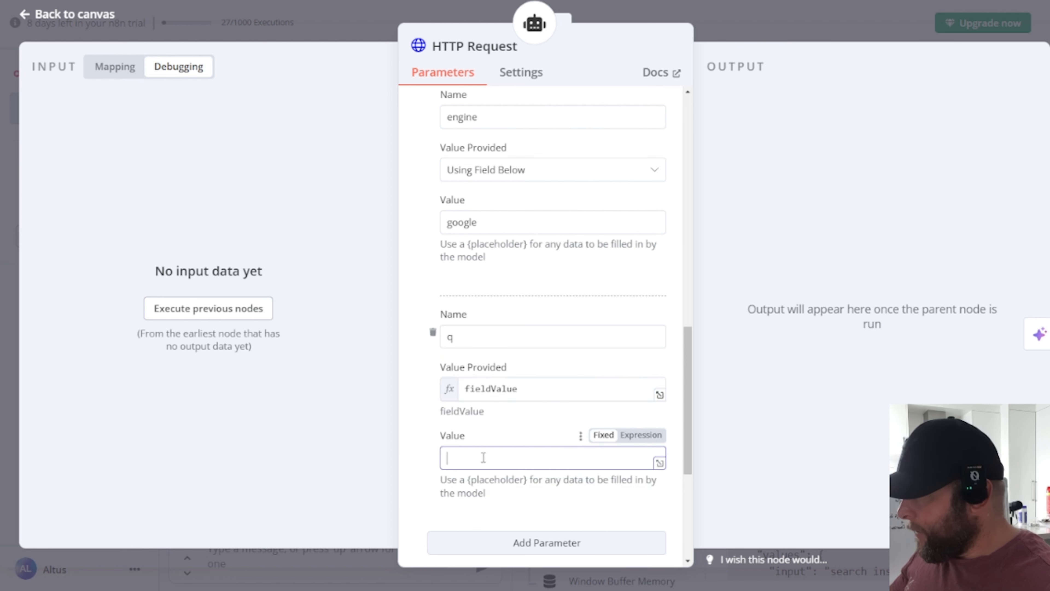
text(=)
text(site:instagram.com "{profession}" "{emails}")
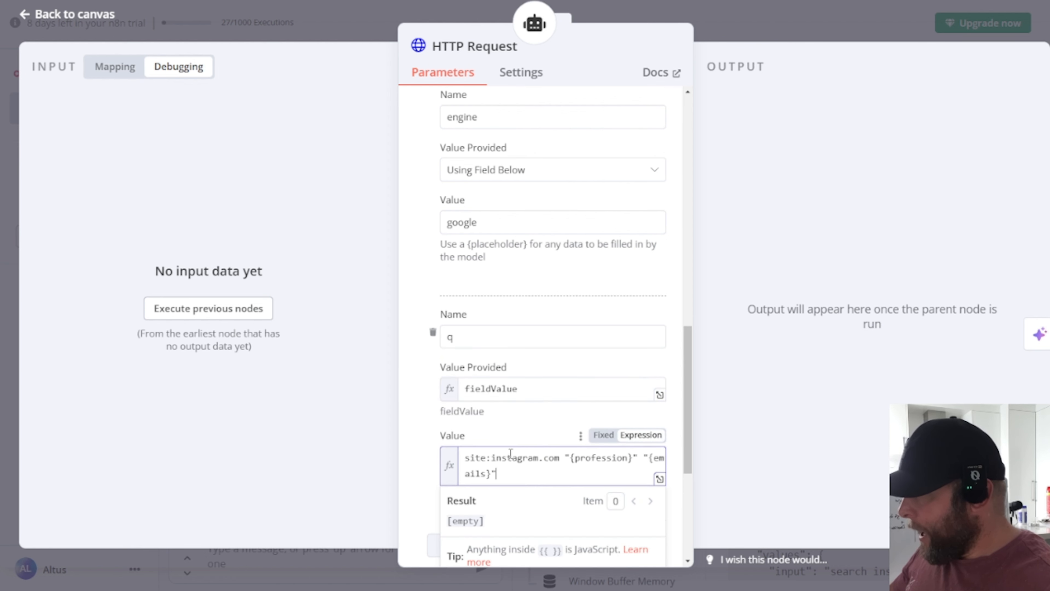
scroll(570, 414, down, 3)
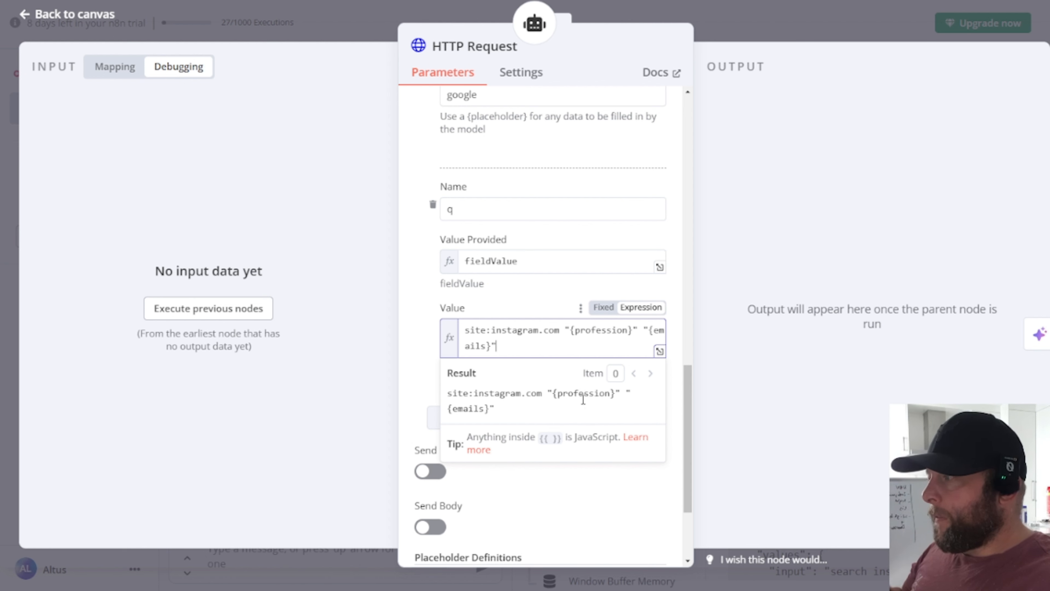
scroll(557, 396, down, 3)
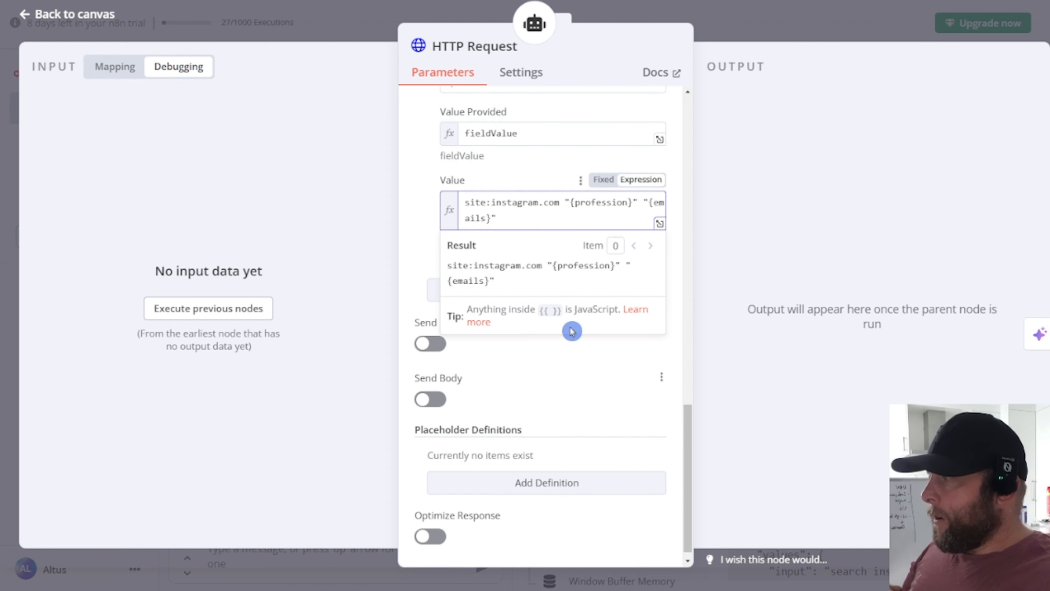
click(419, 250)
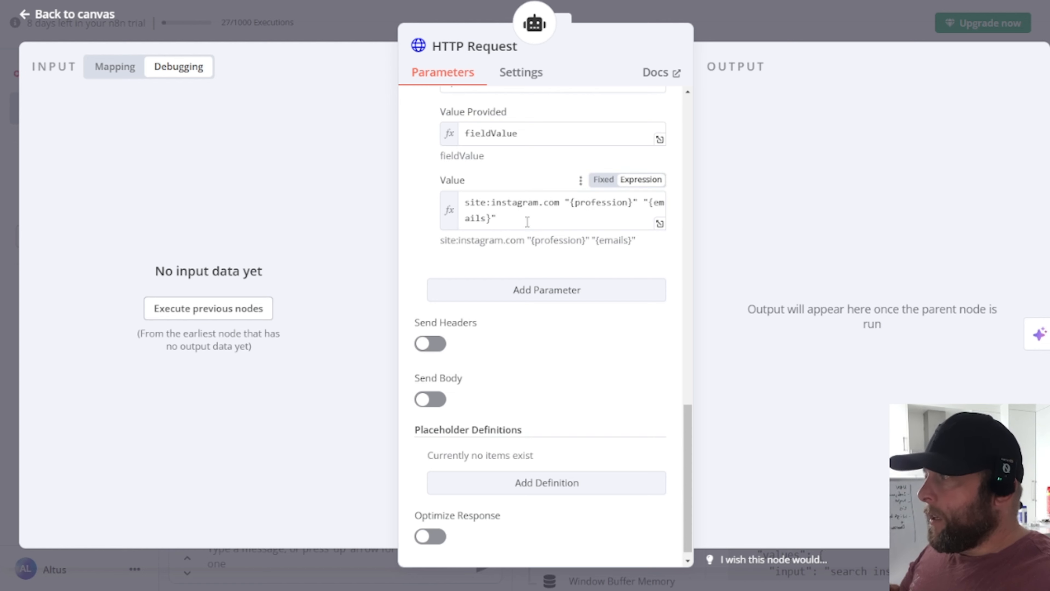
scroll(534, 231, up, 3)
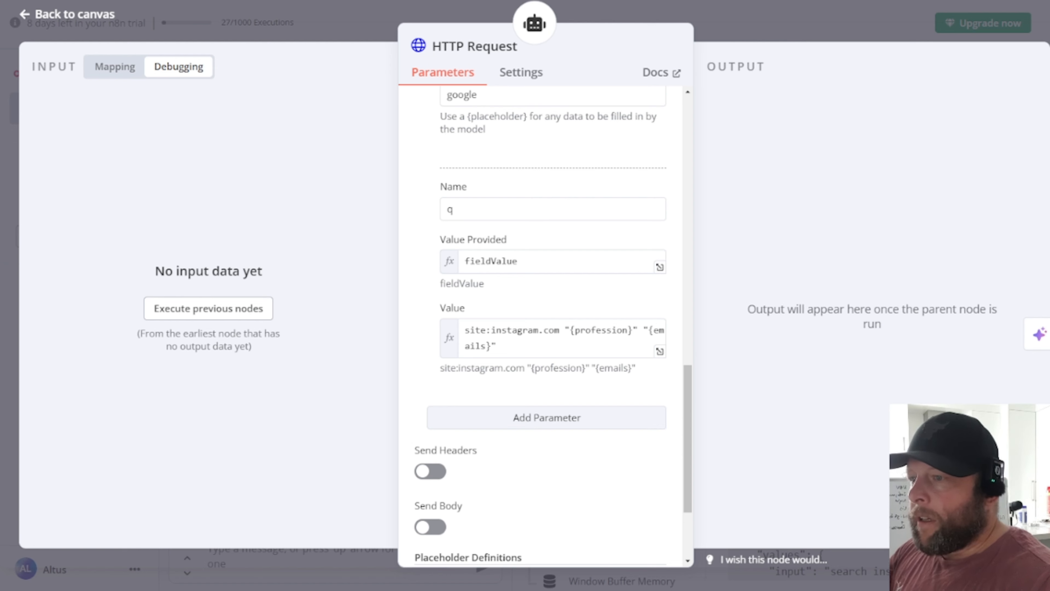
scroll(574, 388, down, 2)
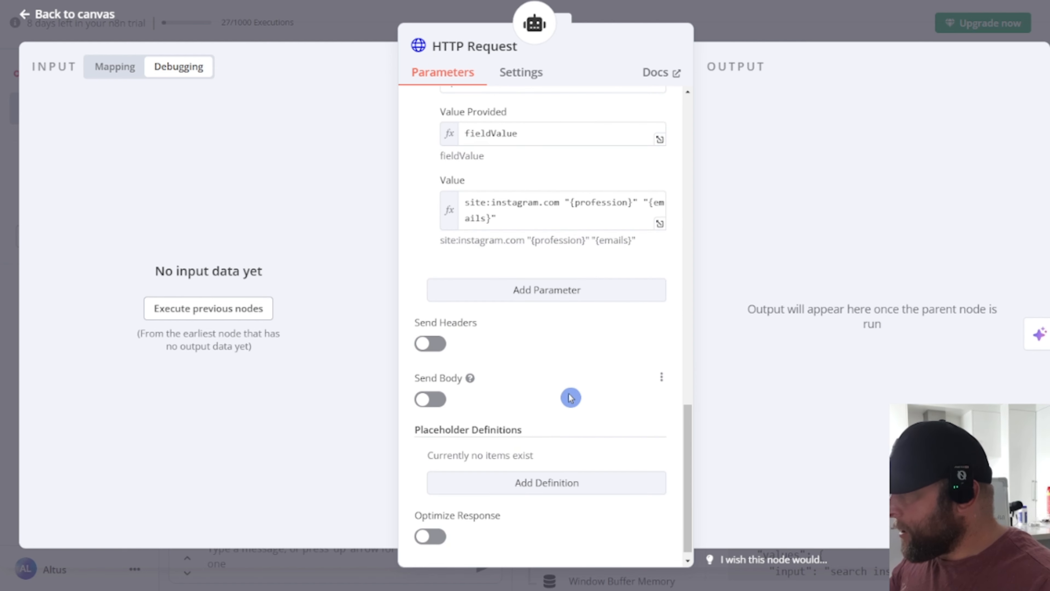
scroll(530, 338, up, 1)
Step: Add location and google_domain parameters, giving location a fixed value field
click(550, 362)
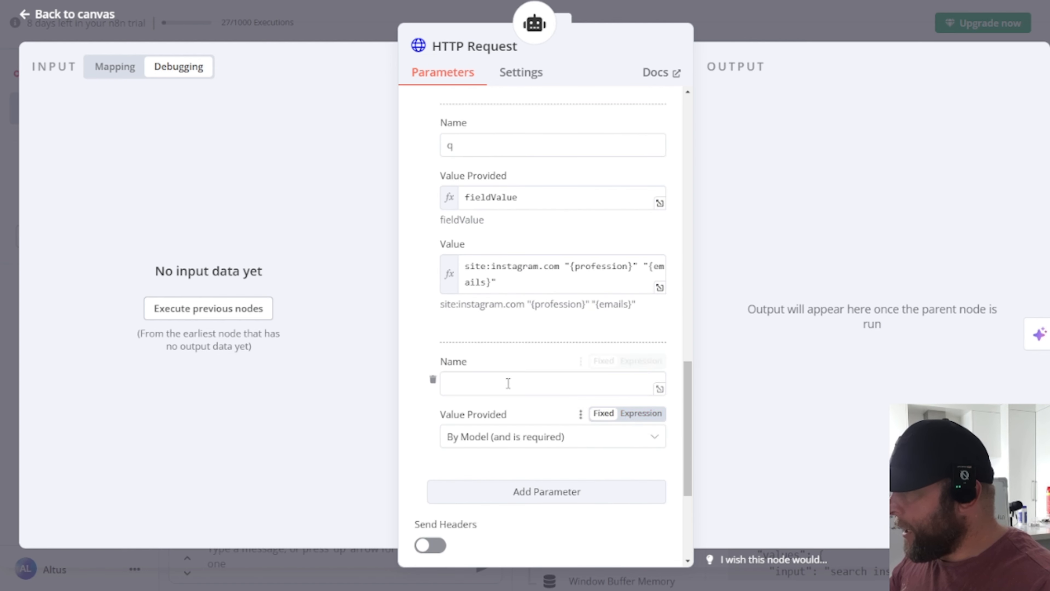
text(location)
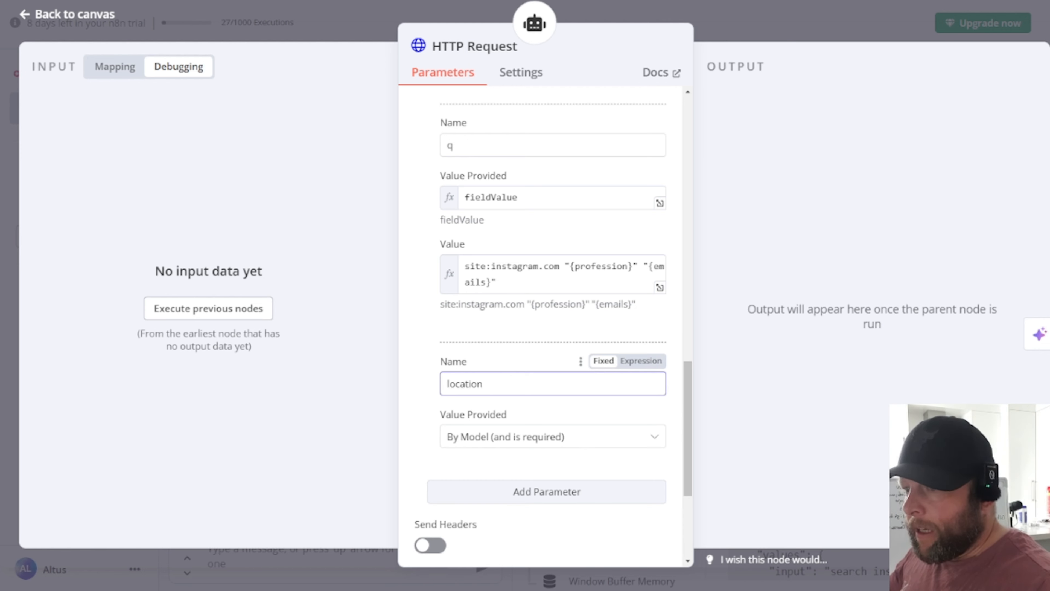
scroll(568, 438, down, 3)
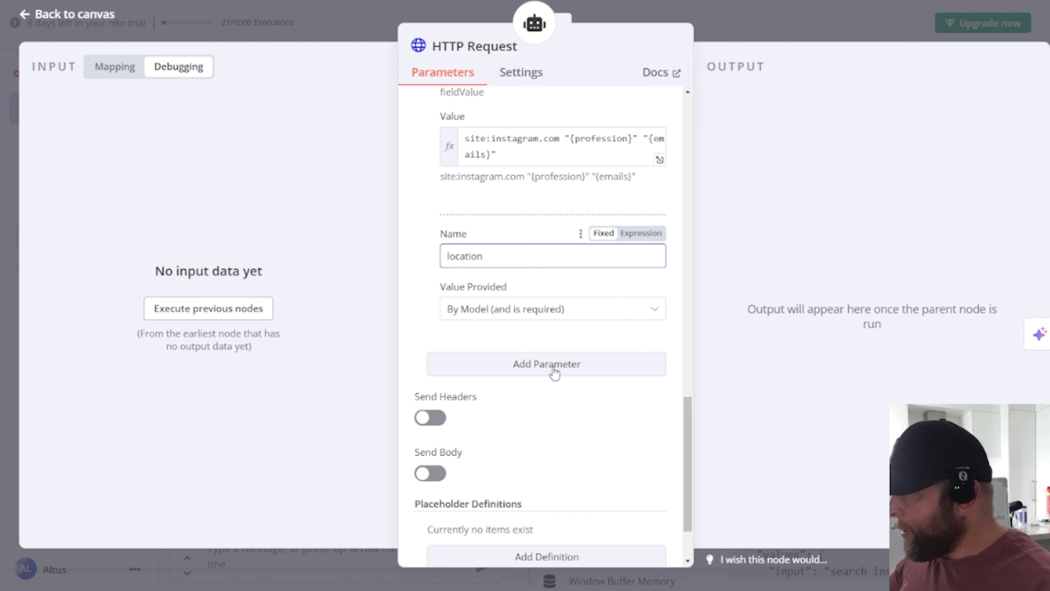
click(556, 370)
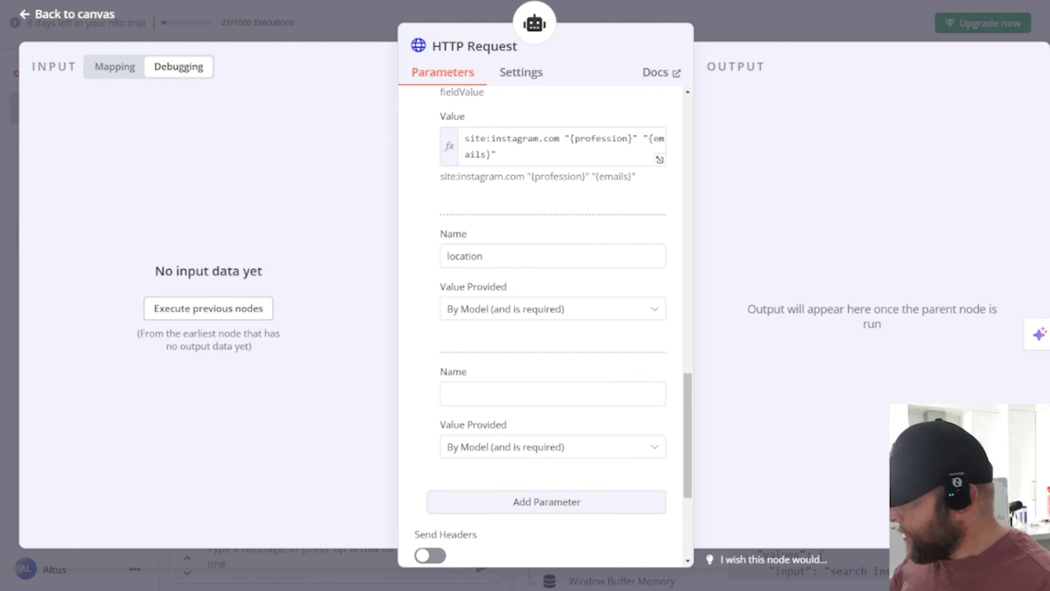
click(479, 393)
text(google_domain)
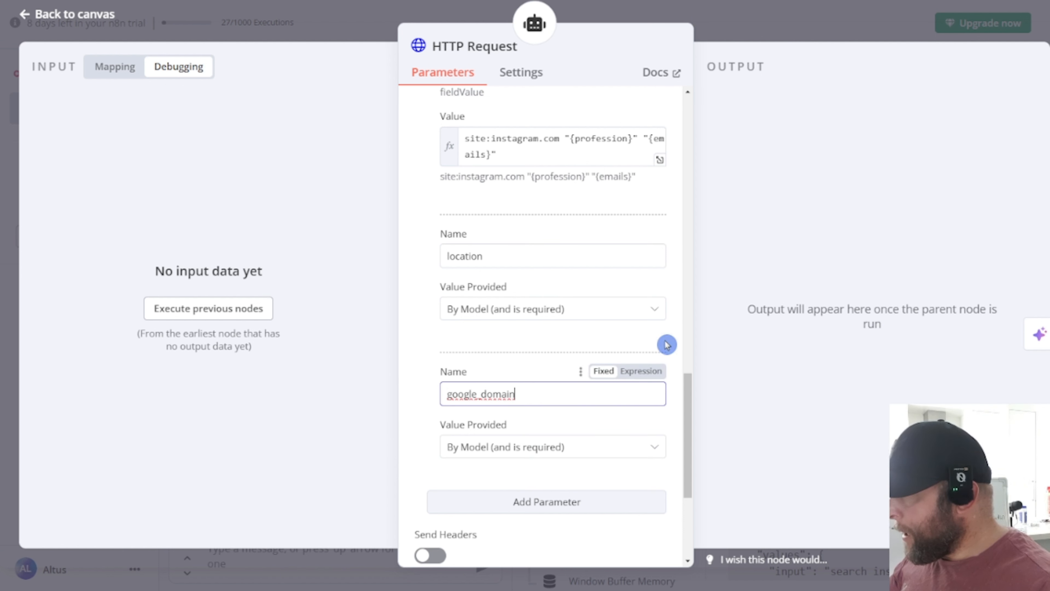
click(629, 310)
click(520, 401)
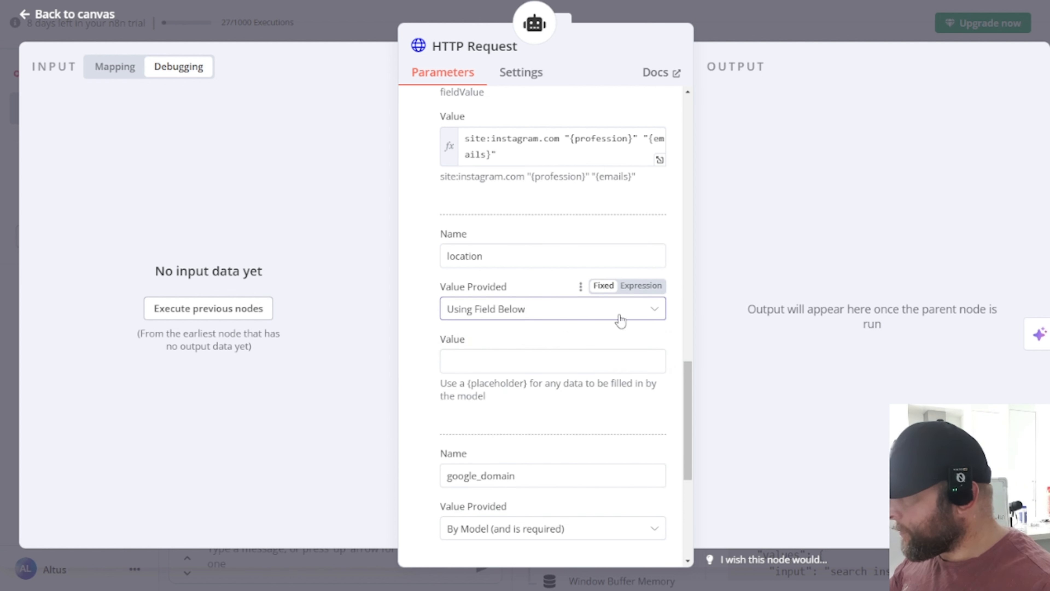
Step: Give google_domain the fixed value google.com
scroll(448, 340, down, 5)
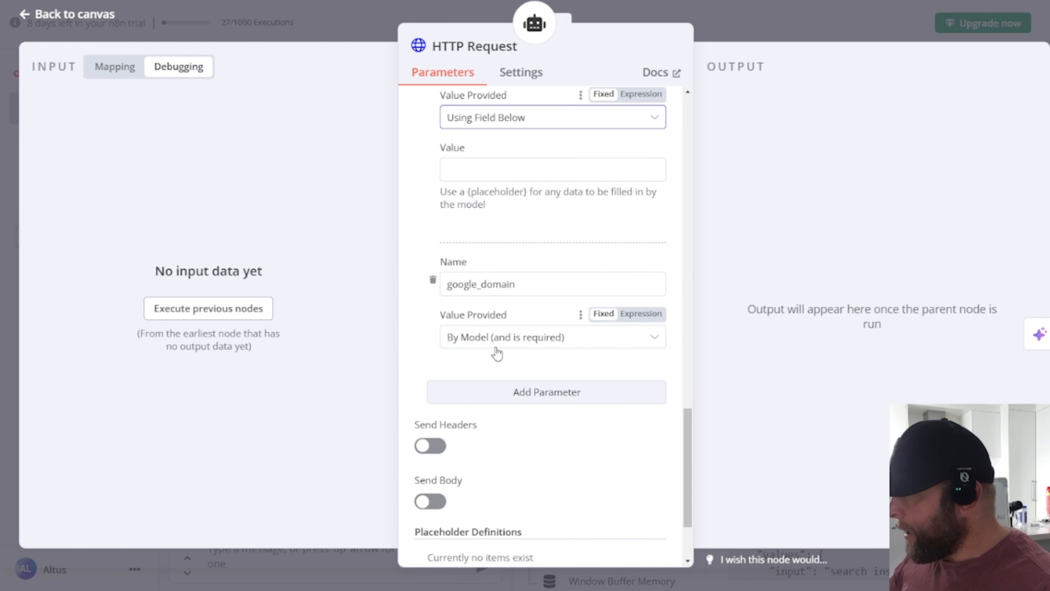
click(602, 338)
click(533, 432)
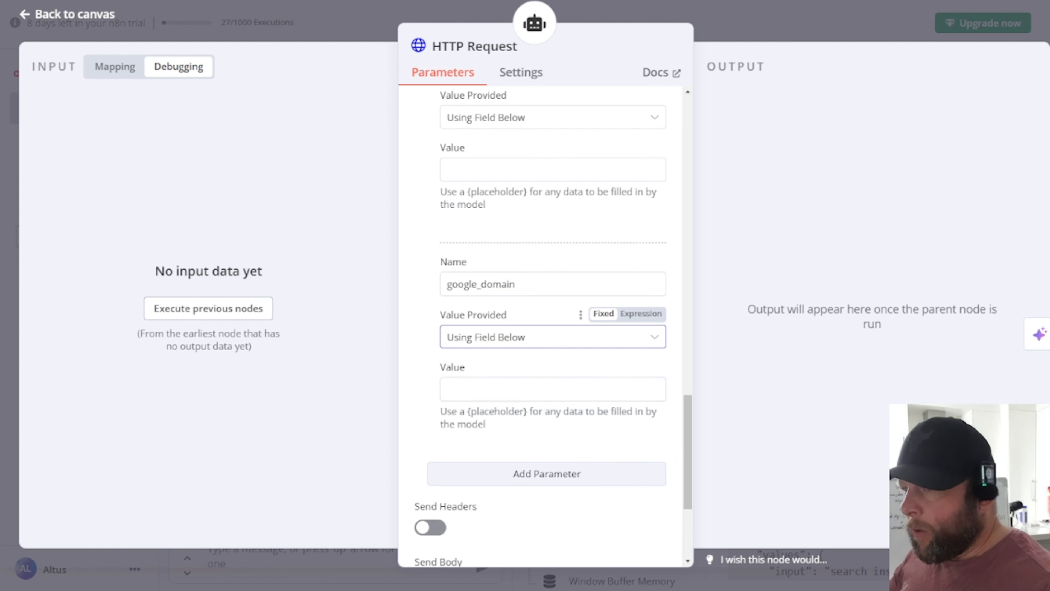
click(497, 393)
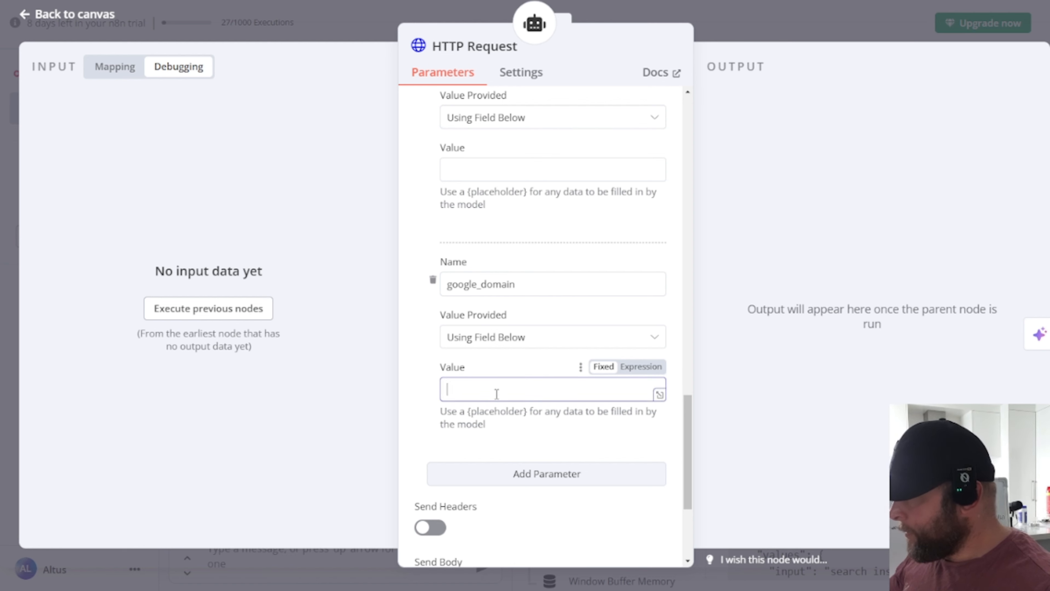
text(google.com)
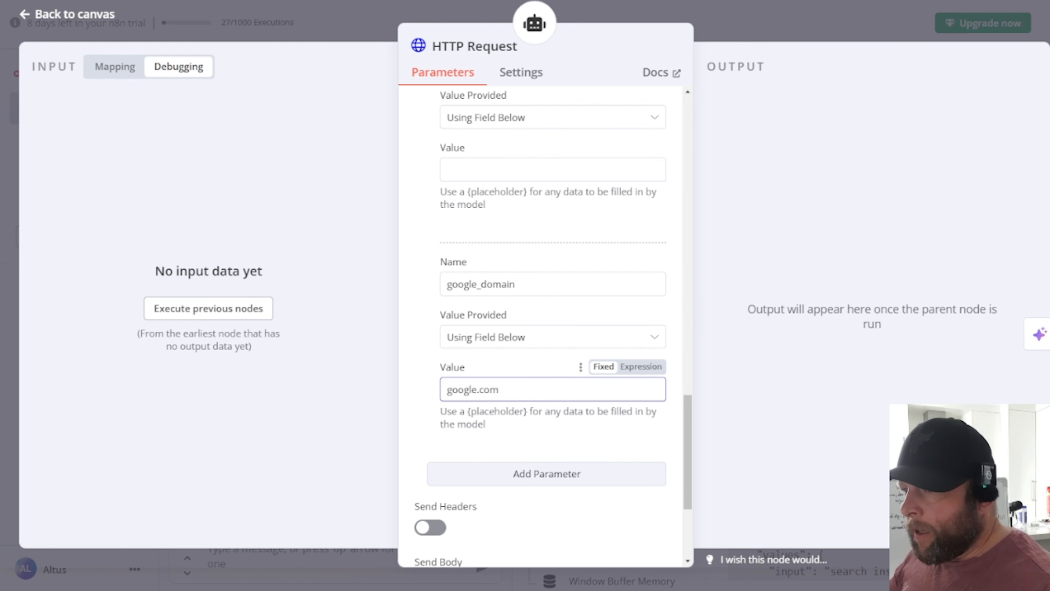
scroll(483, 413, down, 3)
Step: Add a gl query parameter with the fixed value us
click(551, 347)
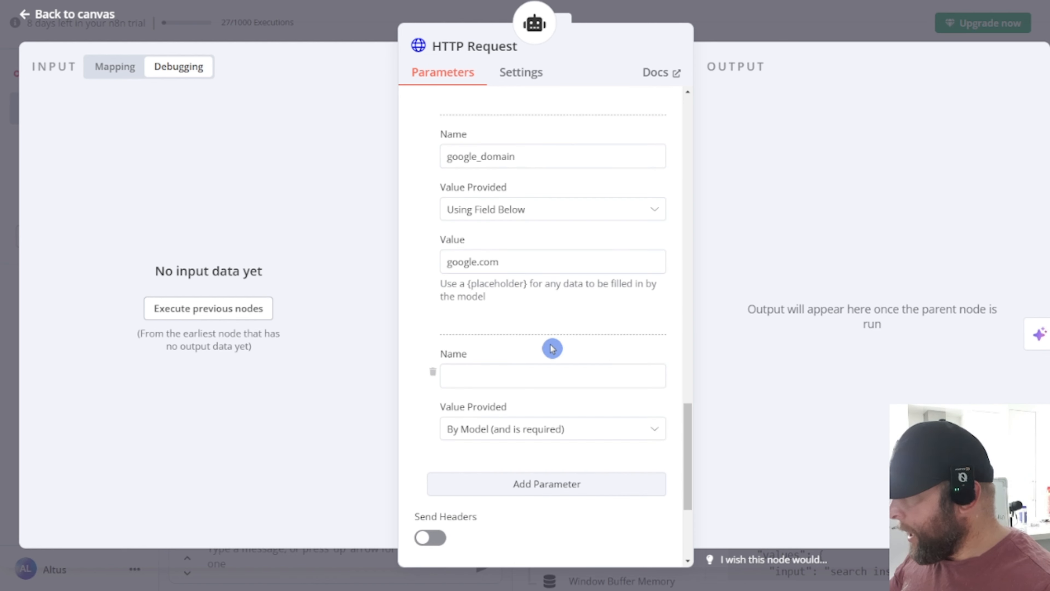
click(462, 374)
text(g)
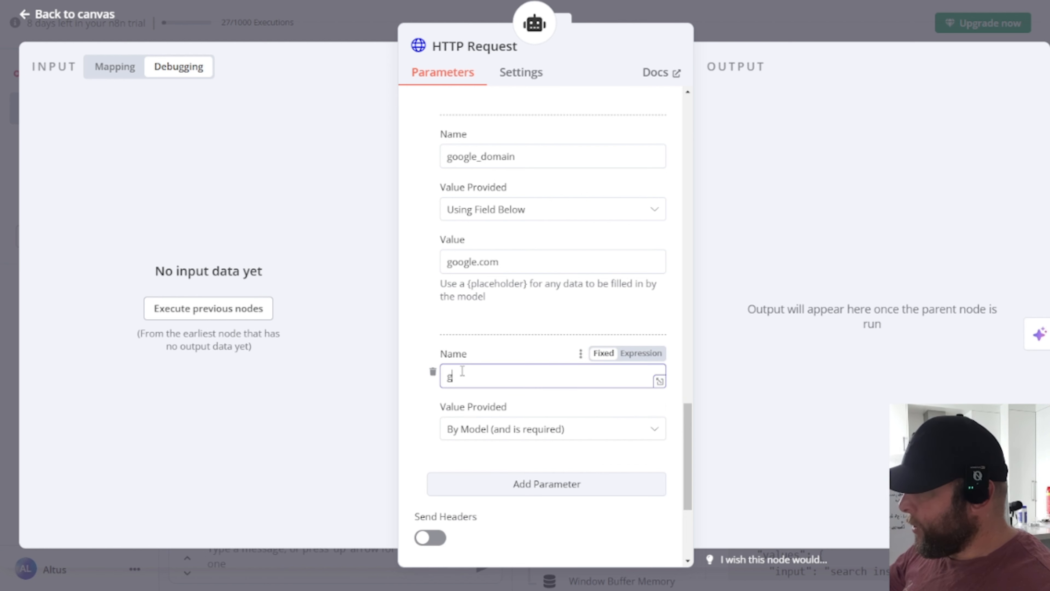
text(l)
click(535, 430)
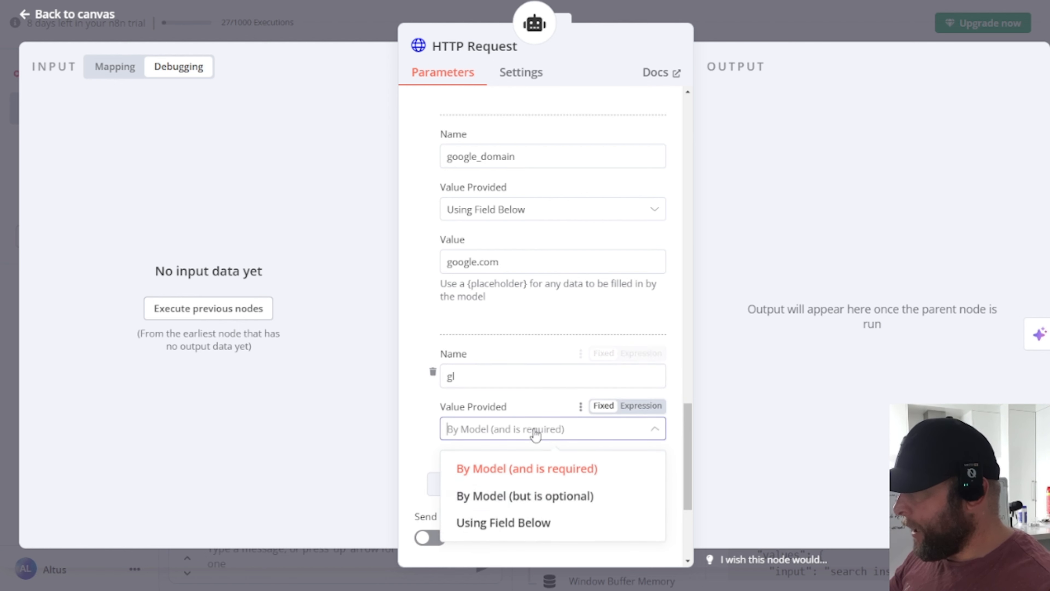
click(535, 523)
click(505, 478)
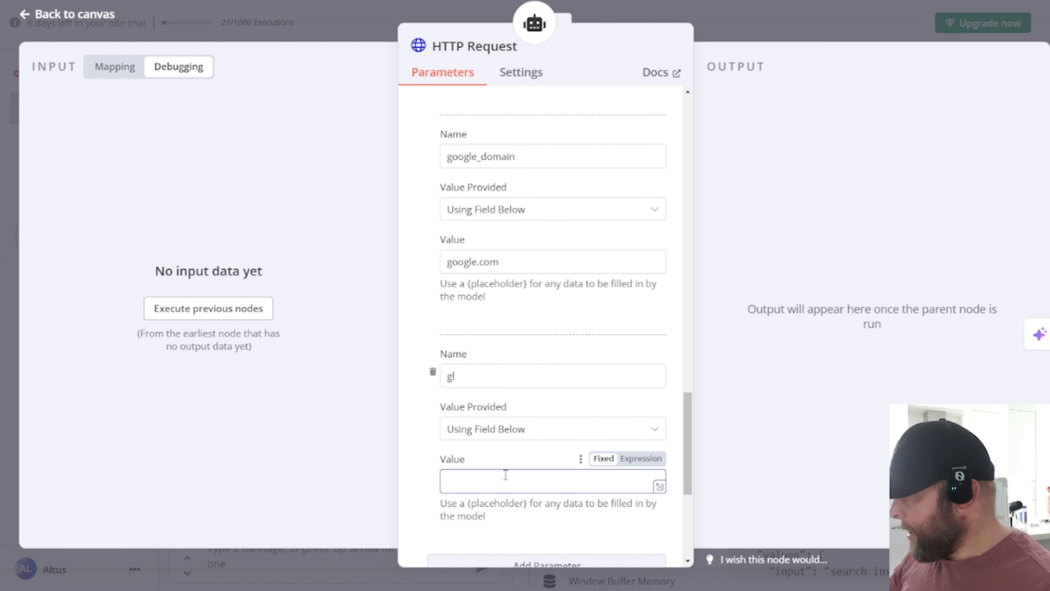
text(us)
scroll(549, 399, down, 5)
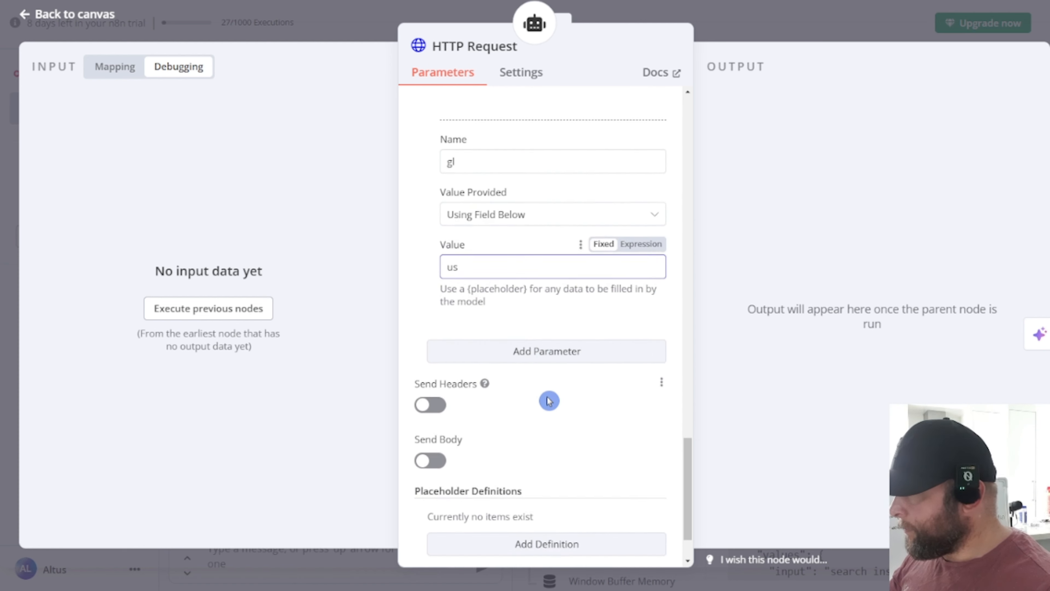
Step: Add an hl query parameter with the fixed value en
click(538, 311)
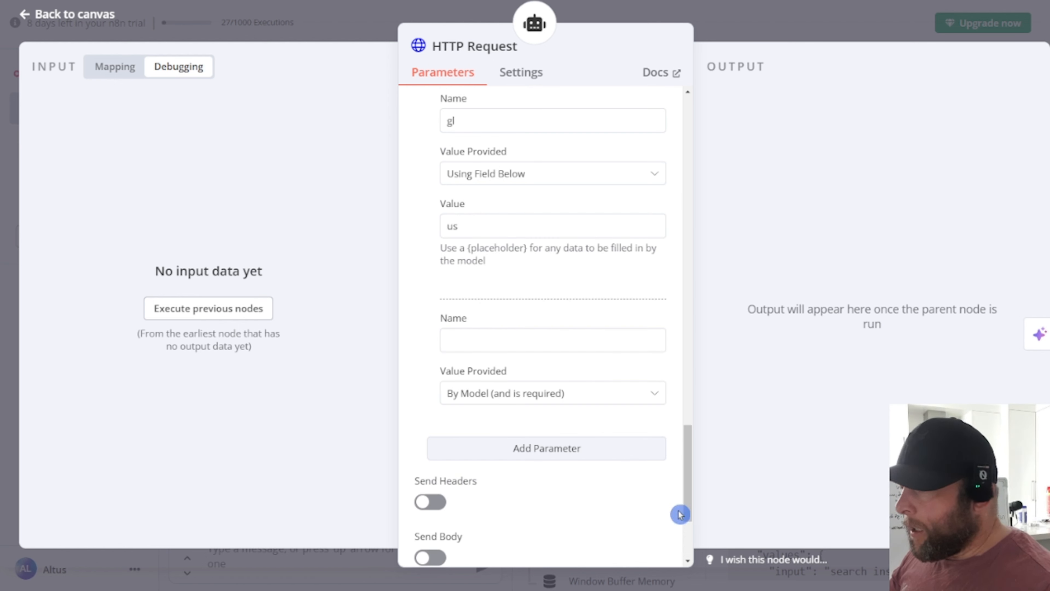
click(477, 339)
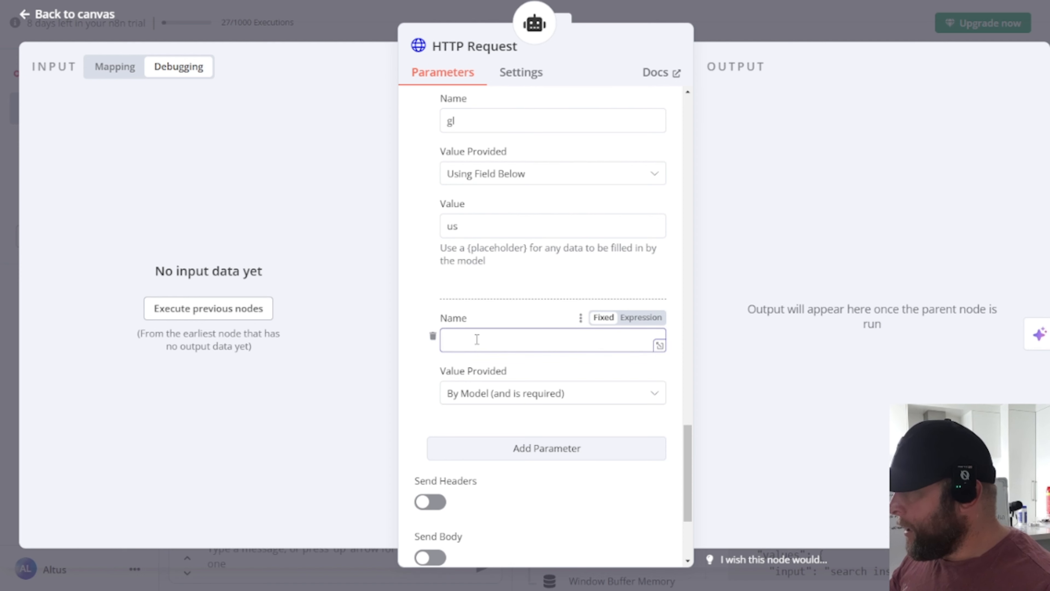
scroll(521, 282, up, 2)
text(h)
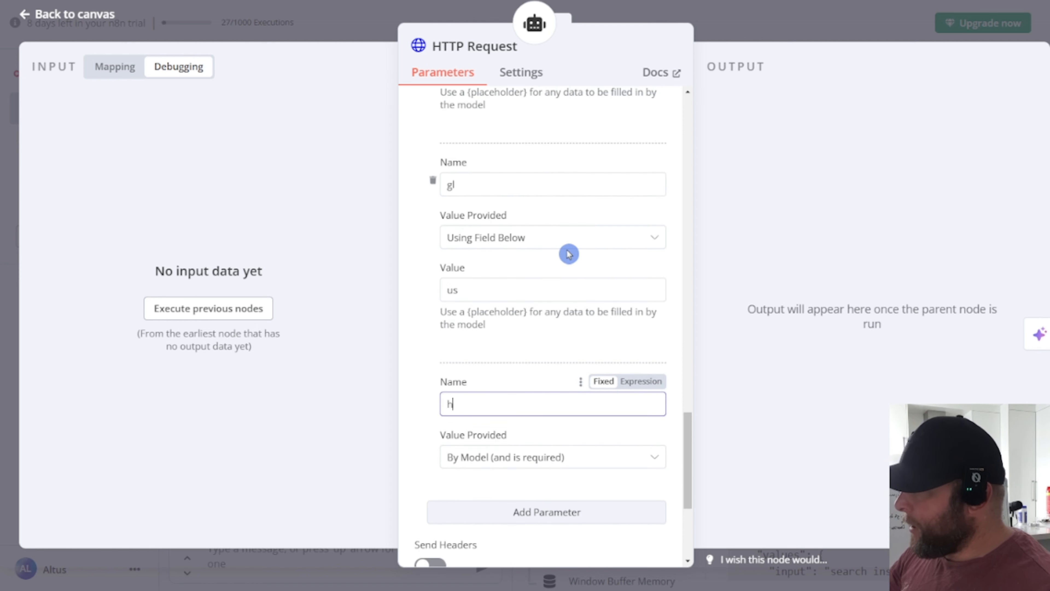
text(l)
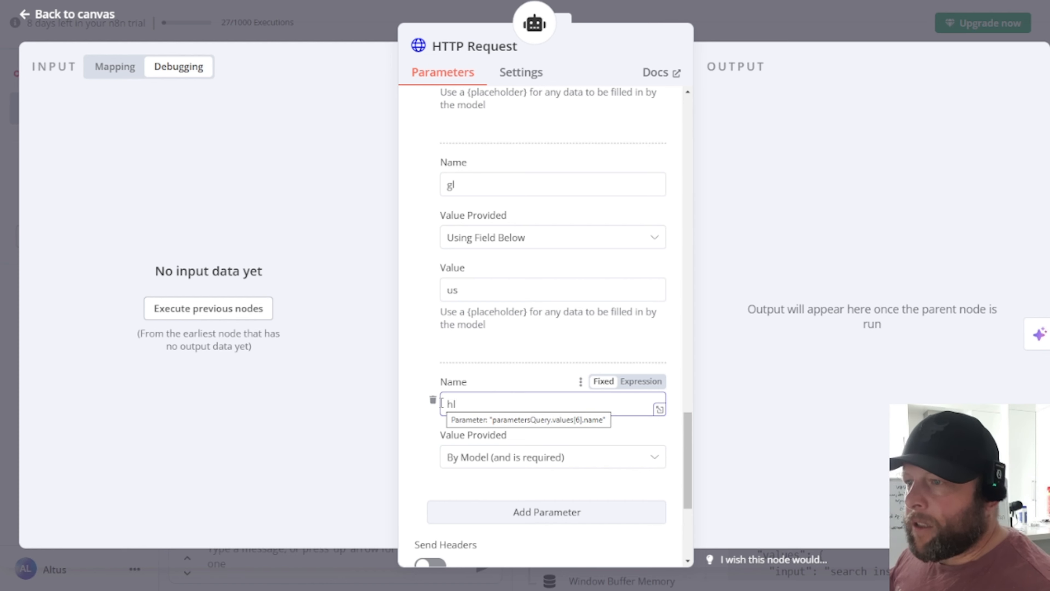
scroll(525, 366, down, 4)
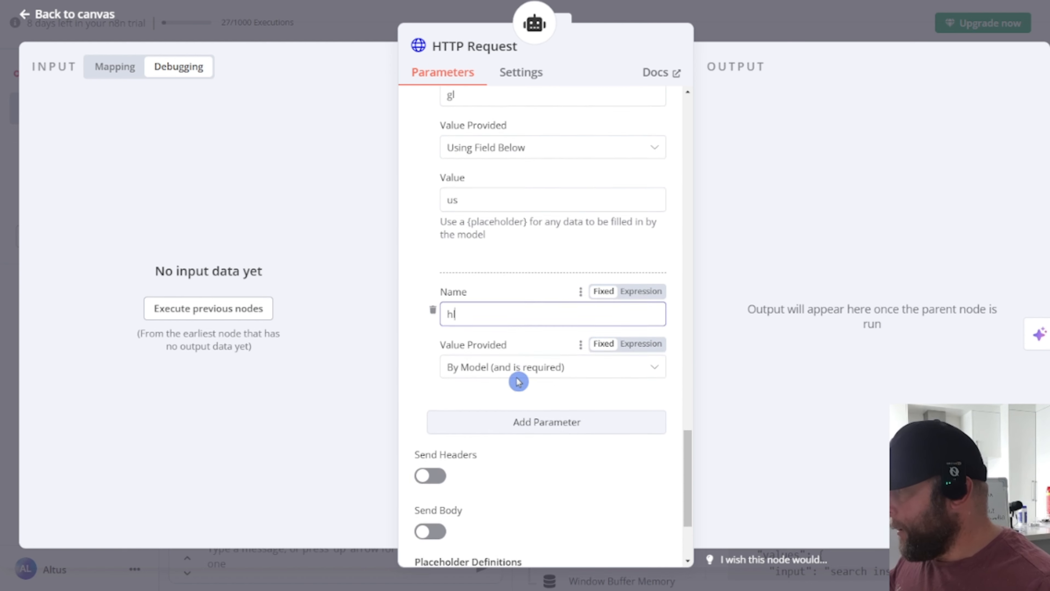
click(552, 331)
click(545, 429)
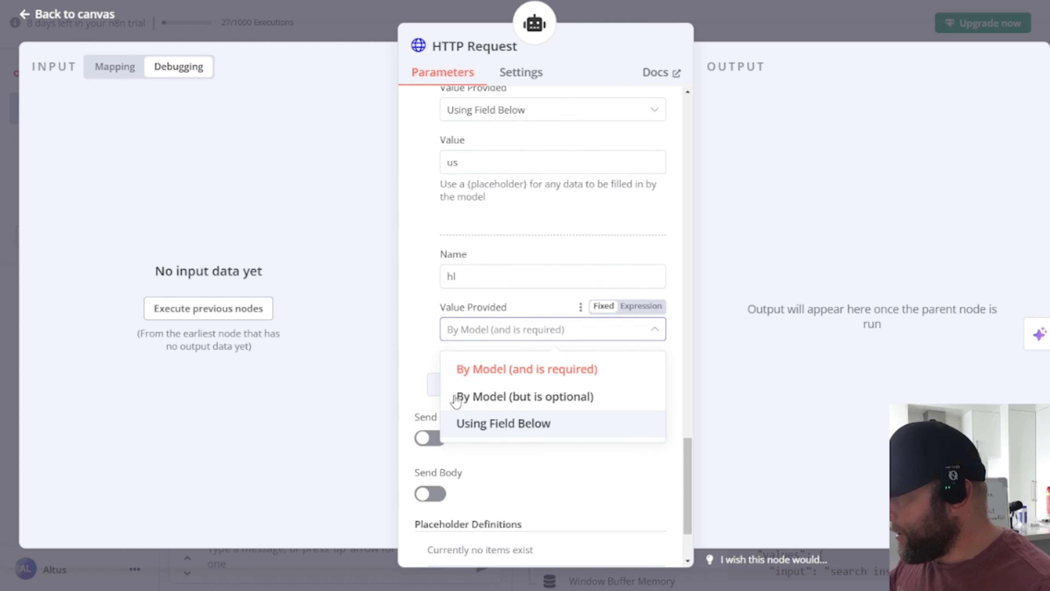
click(471, 382)
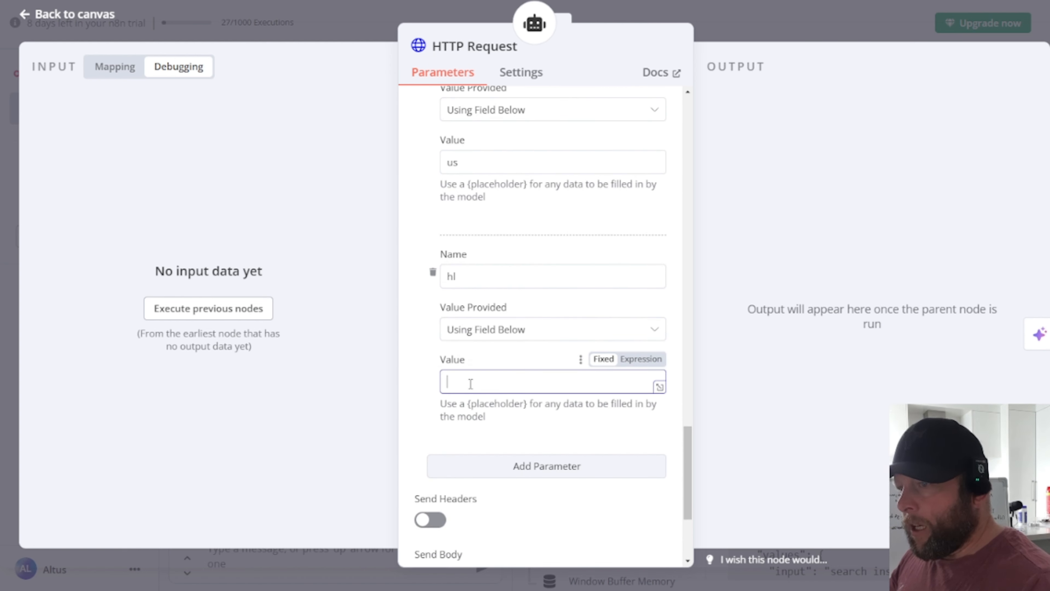
text(e)
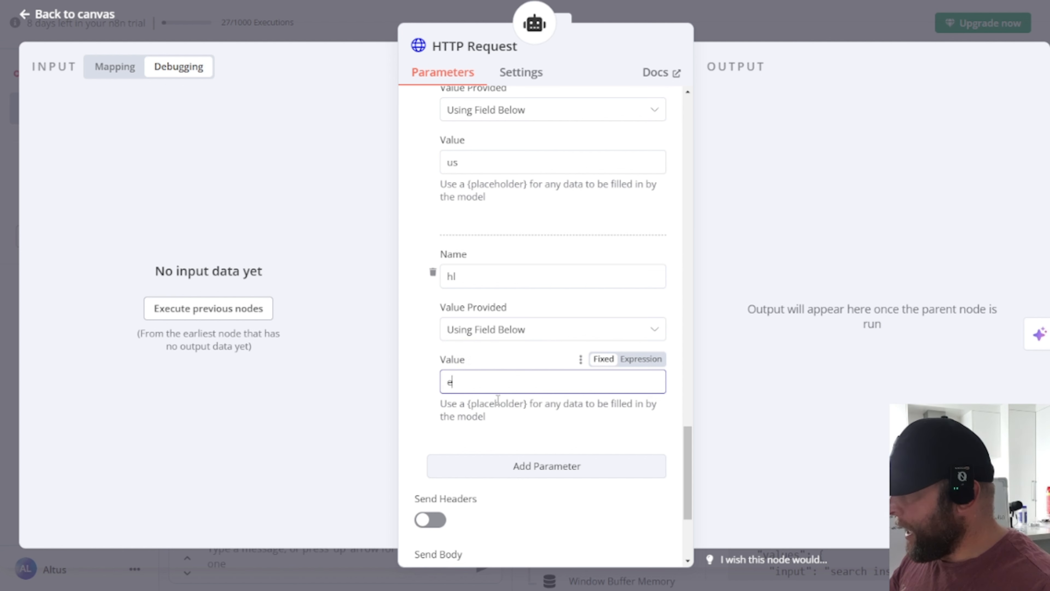
text(n)
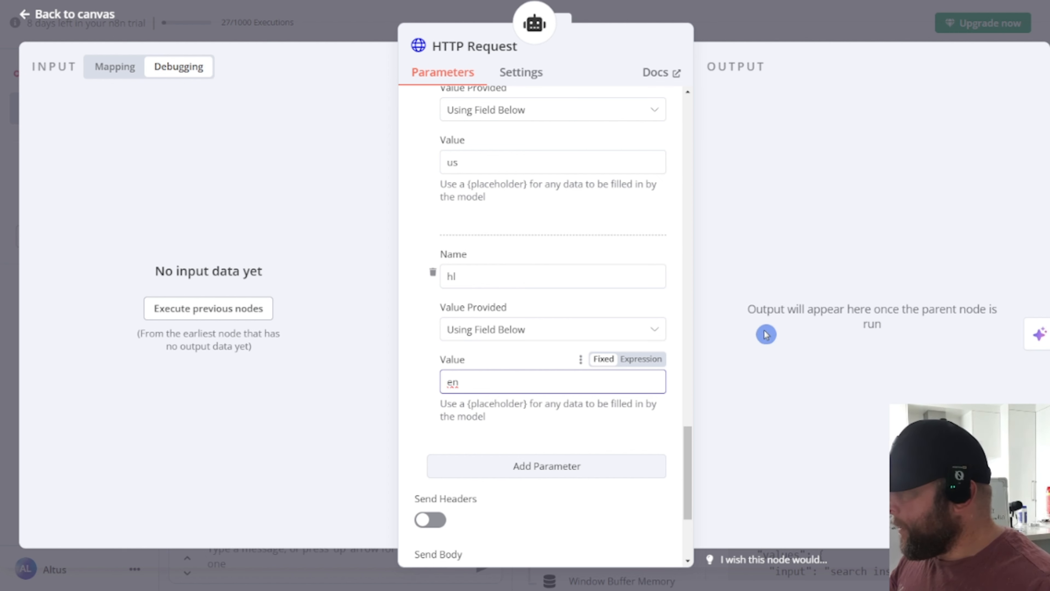
scroll(504, 298, down, 2)
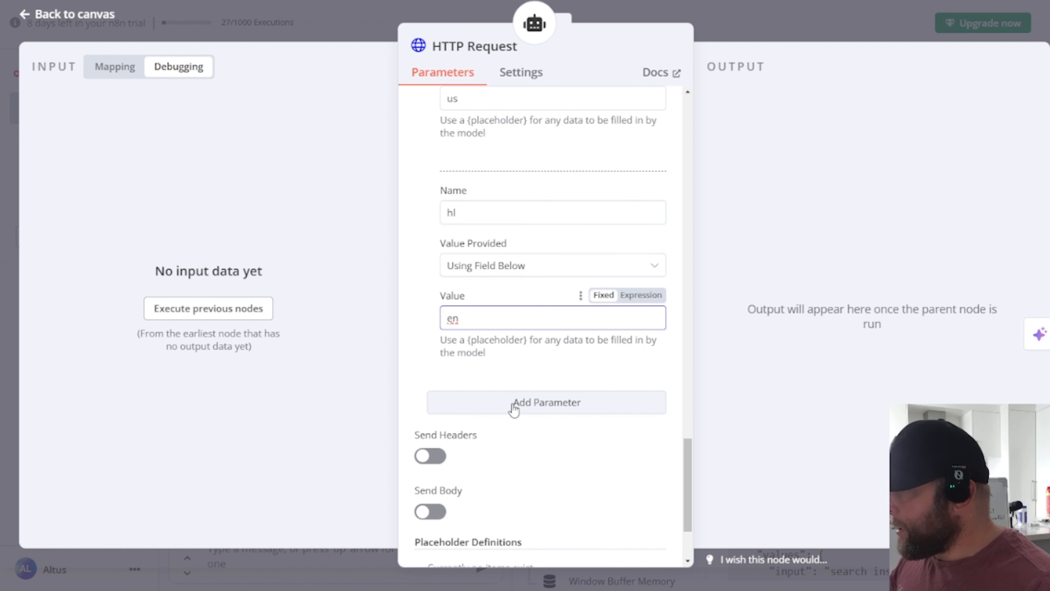
Step: Add a start query parameter with the fixed value 1
click(513, 406)
scroll(513, 431, down, 2)
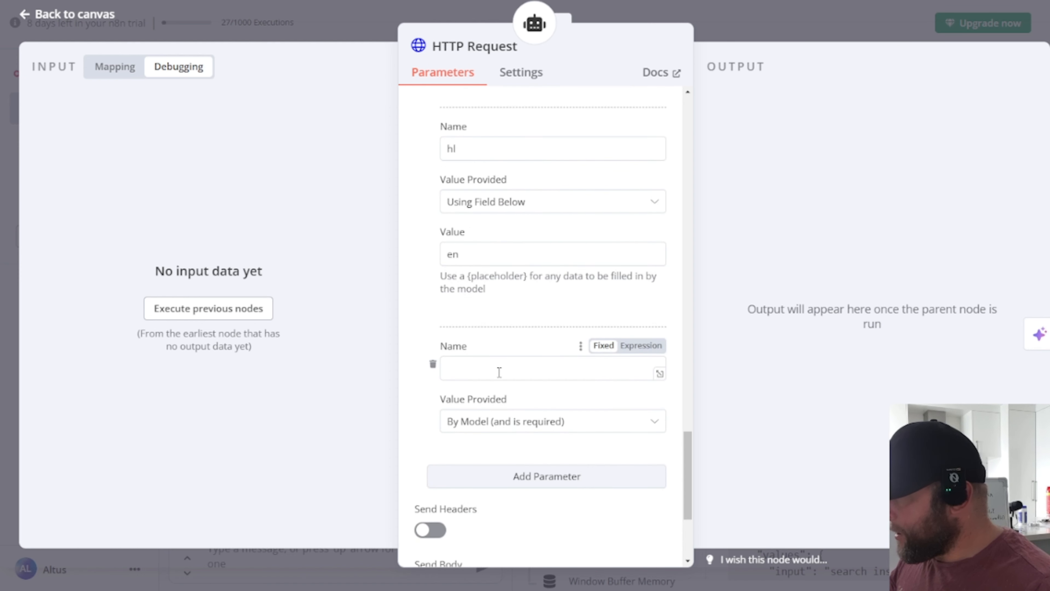
click(498, 371)
text(start)
scroll(544, 385, down, 5)
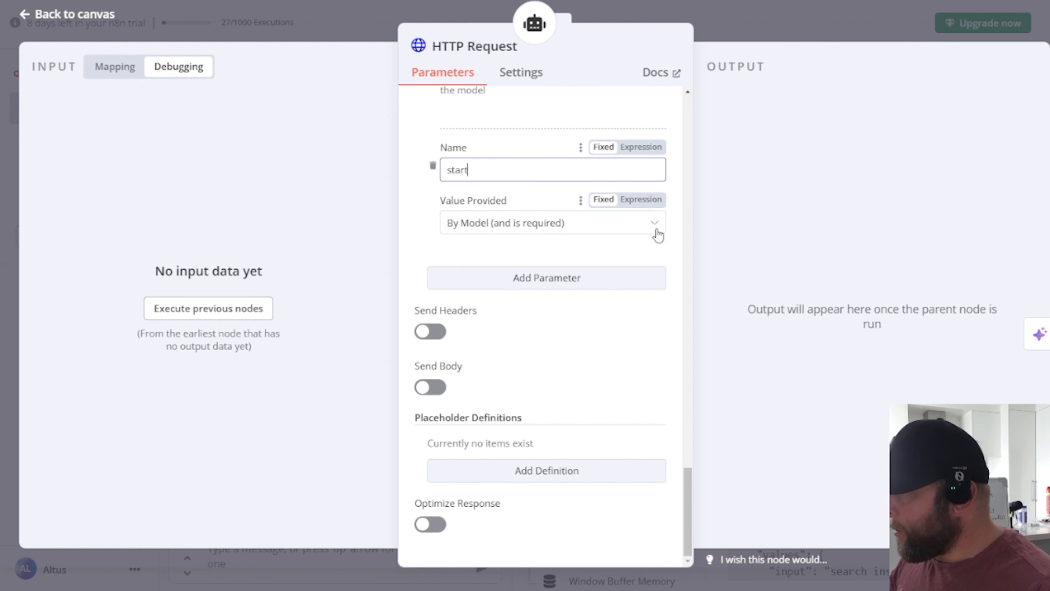
click(643, 230)
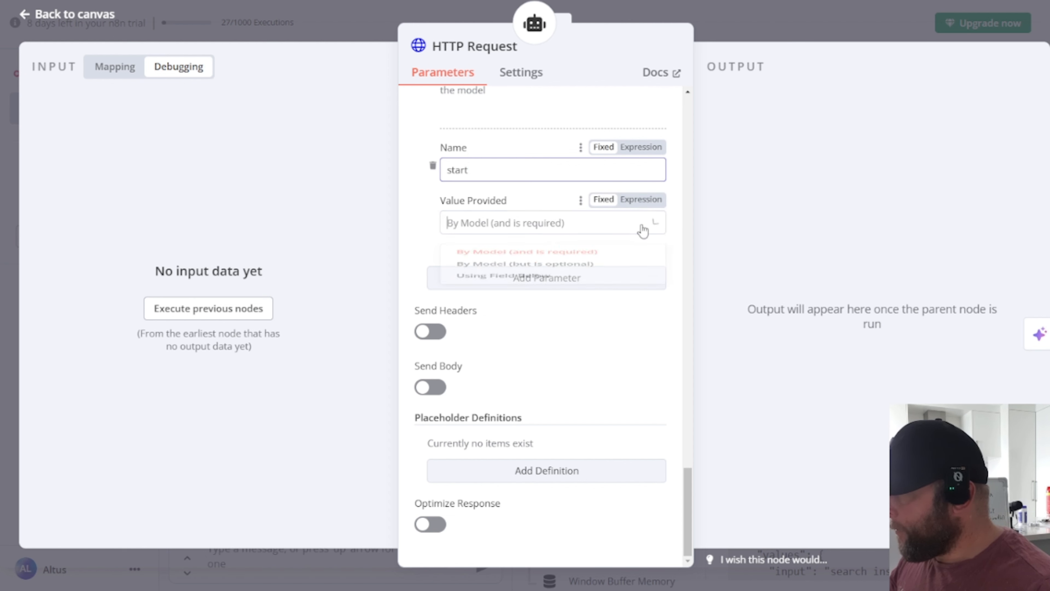
click(556, 323)
click(476, 278)
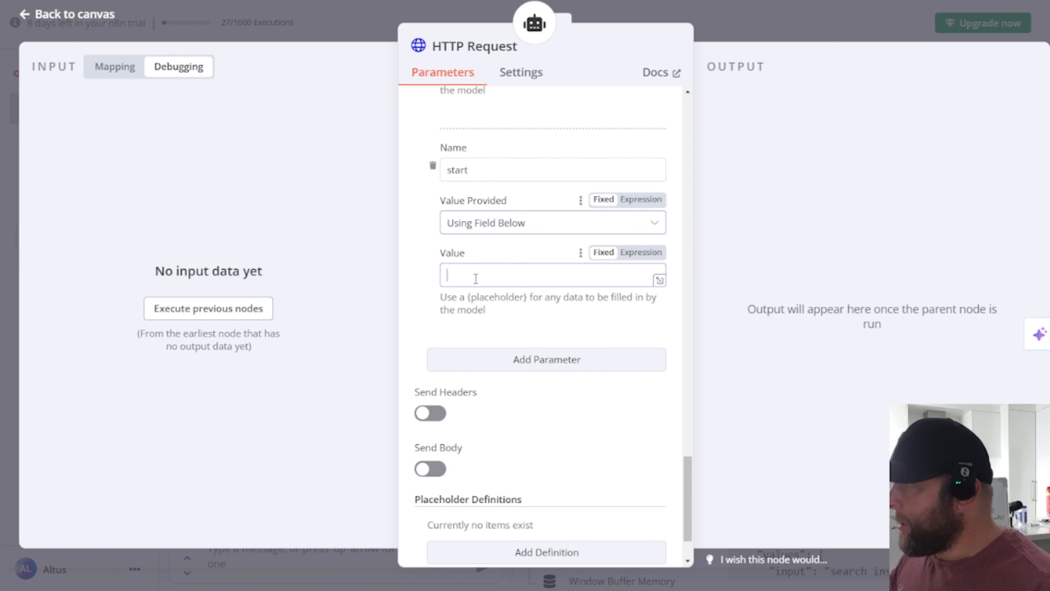
text(1)
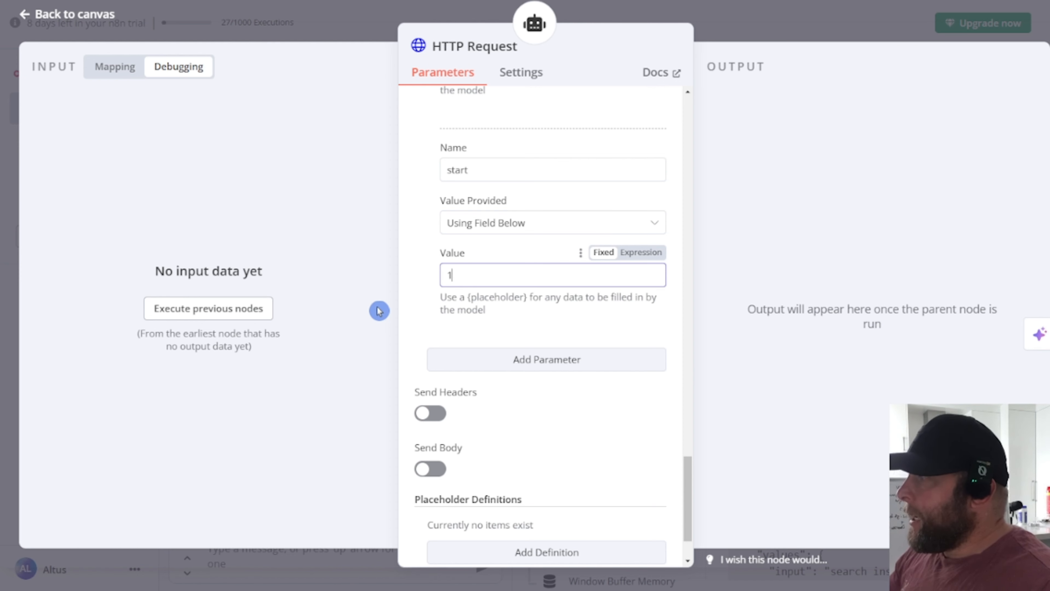
Step: Add a num query parameter with the value {results}
click(598, 362)
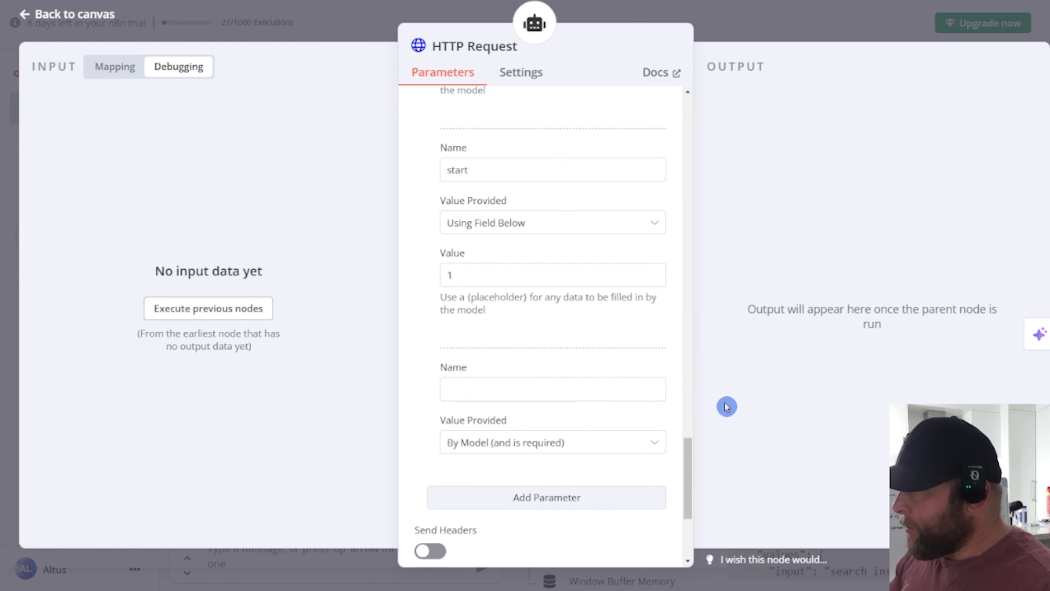
scroll(497, 184, down, 5)
click(491, 198)
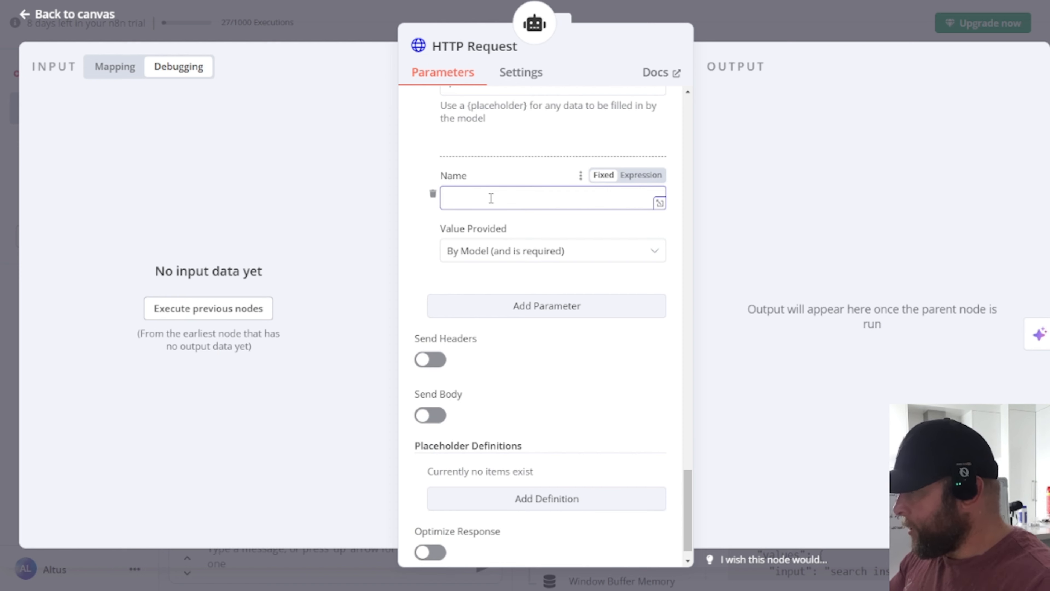
click(520, 251)
click(534, 345)
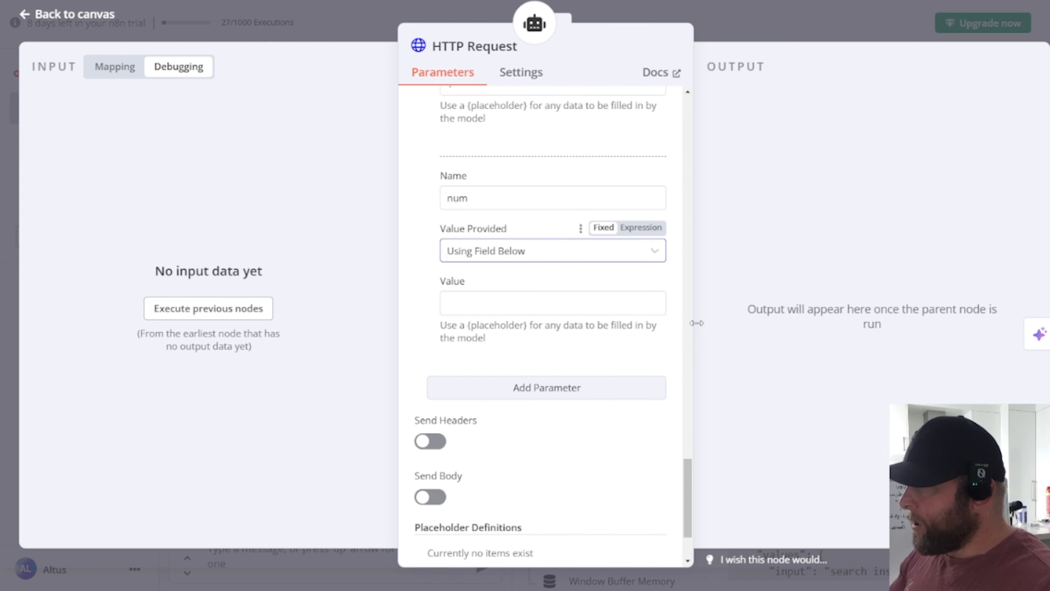
click(639, 235)
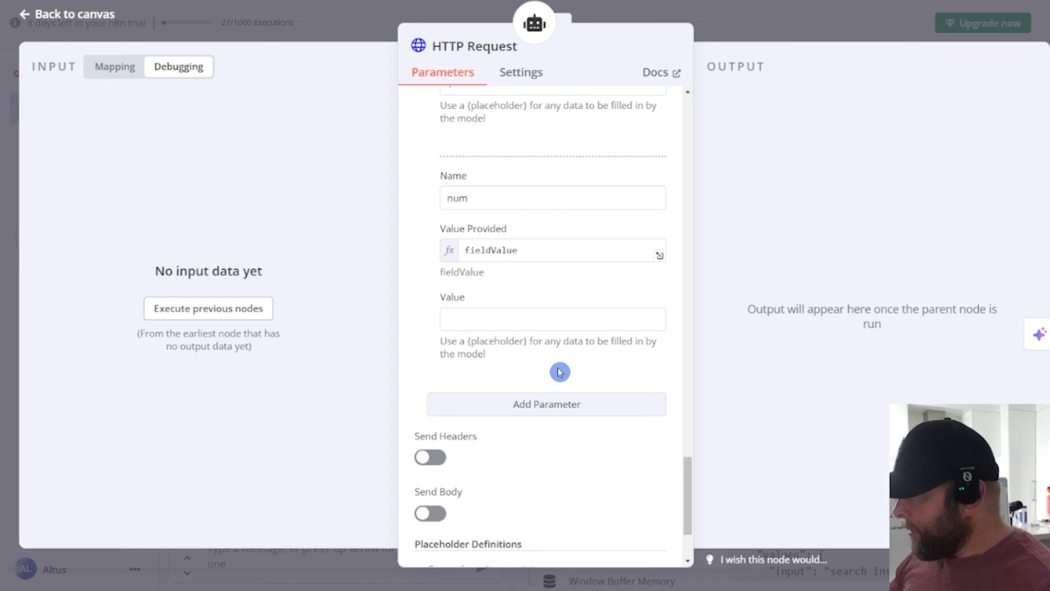
click(503, 319)
text({results})
scroll(537, 351, down, 2)
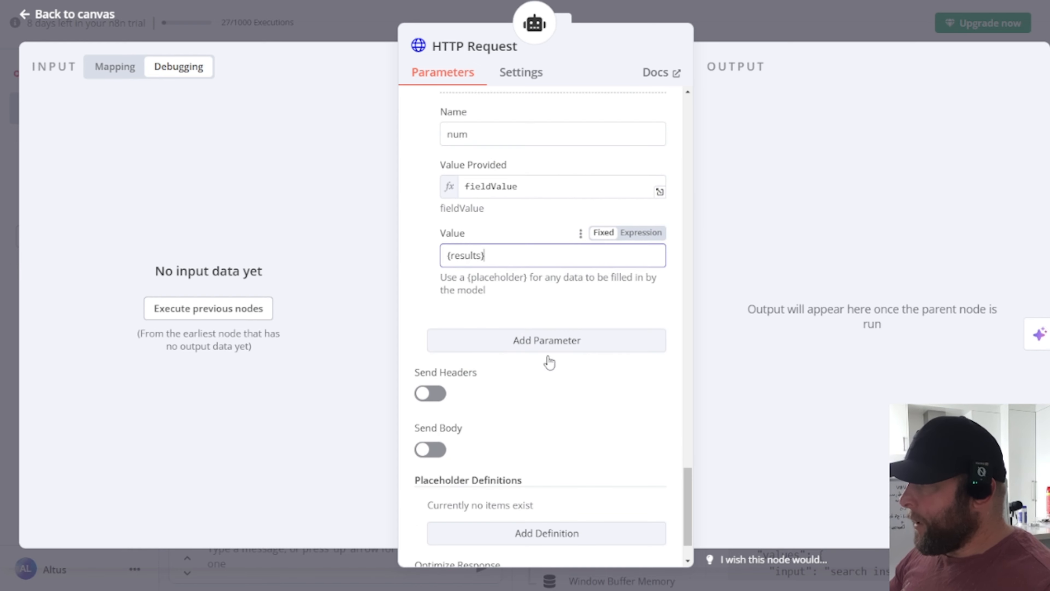
scroll(593, 347, down, 2)
scroll(598, 351, up, 15)
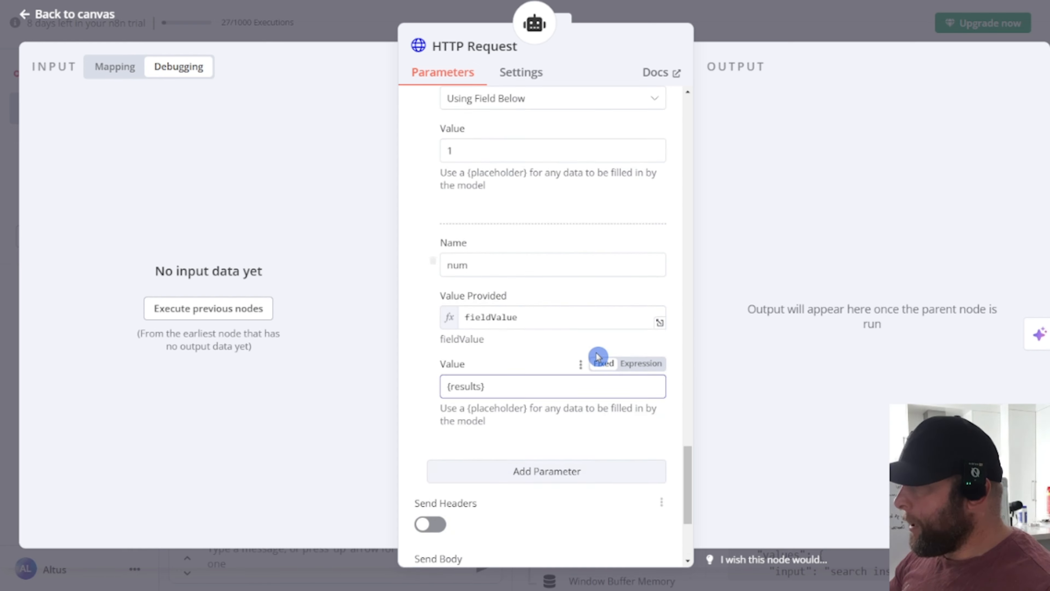
Step: Switch num's {results} value to an expression and return to the workflow canvas
drag(693, 426, 696, 101)
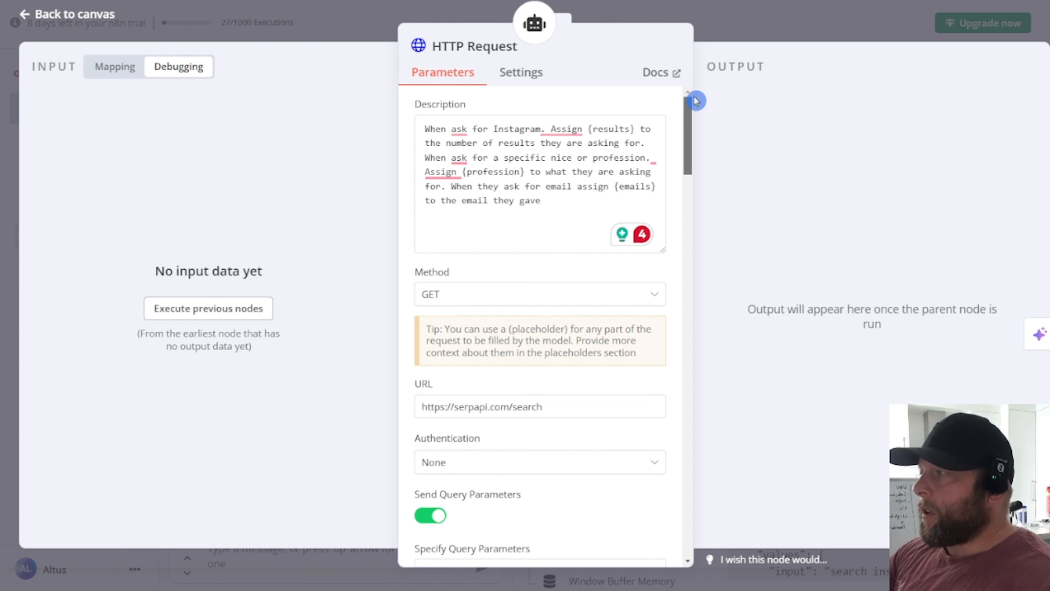
scroll(682, 141, down, 1)
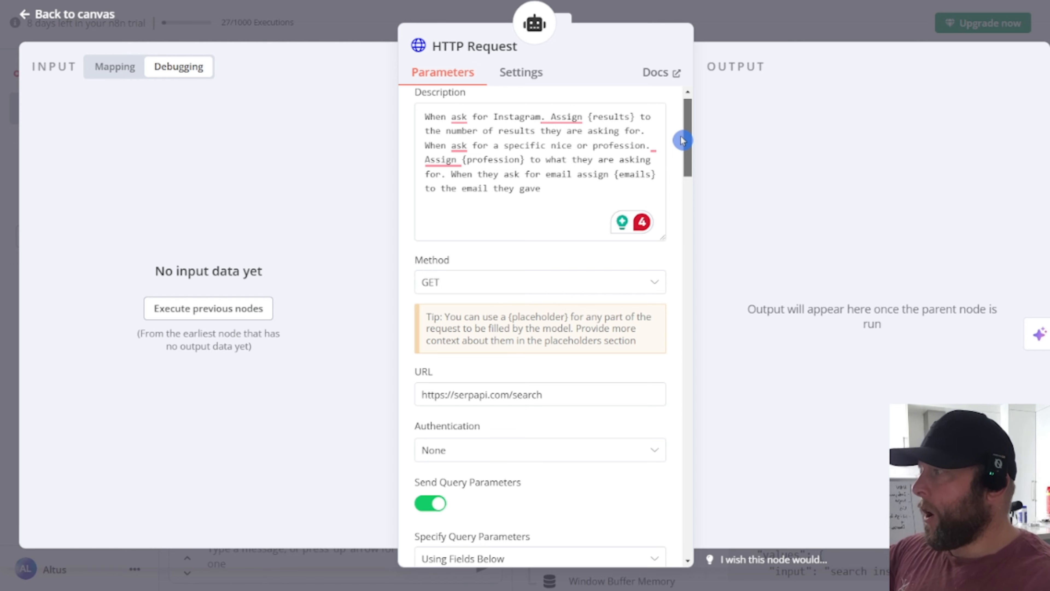
drag(682, 140, 677, 500)
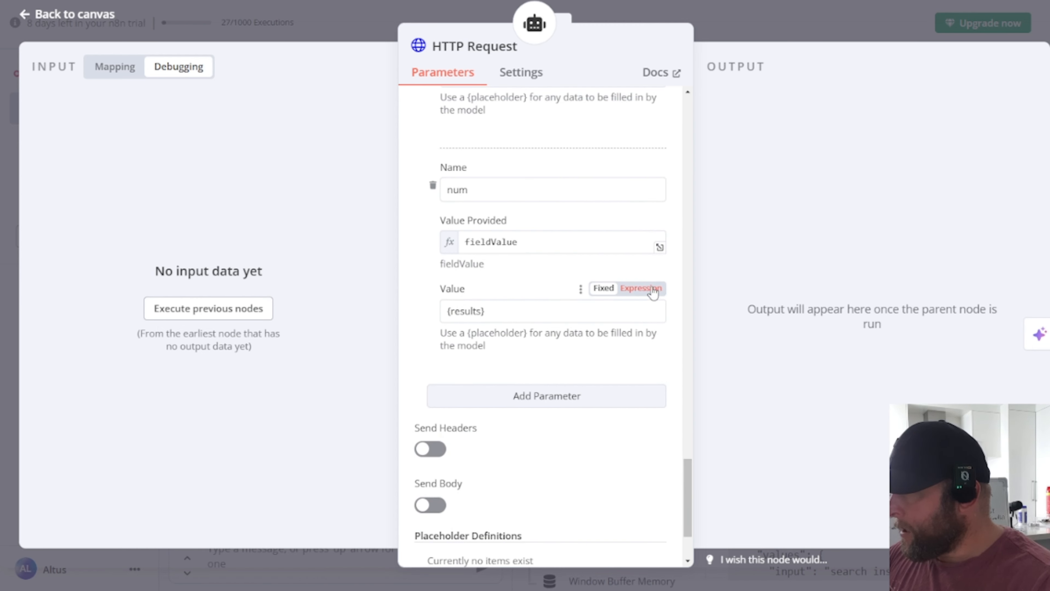
click(641, 289)
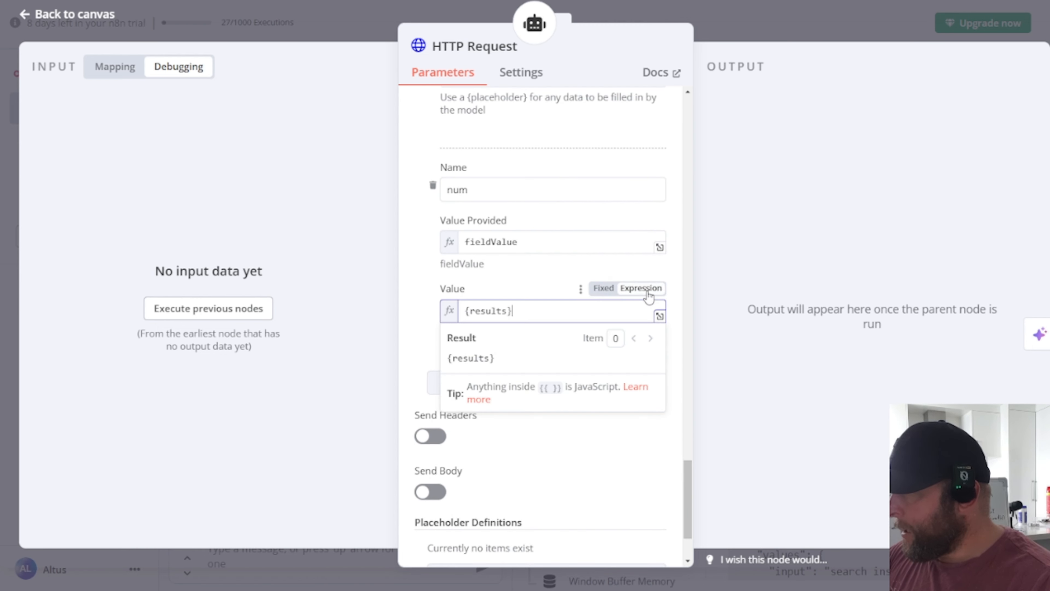
click(516, 277)
drag(691, 519, 689, 286)
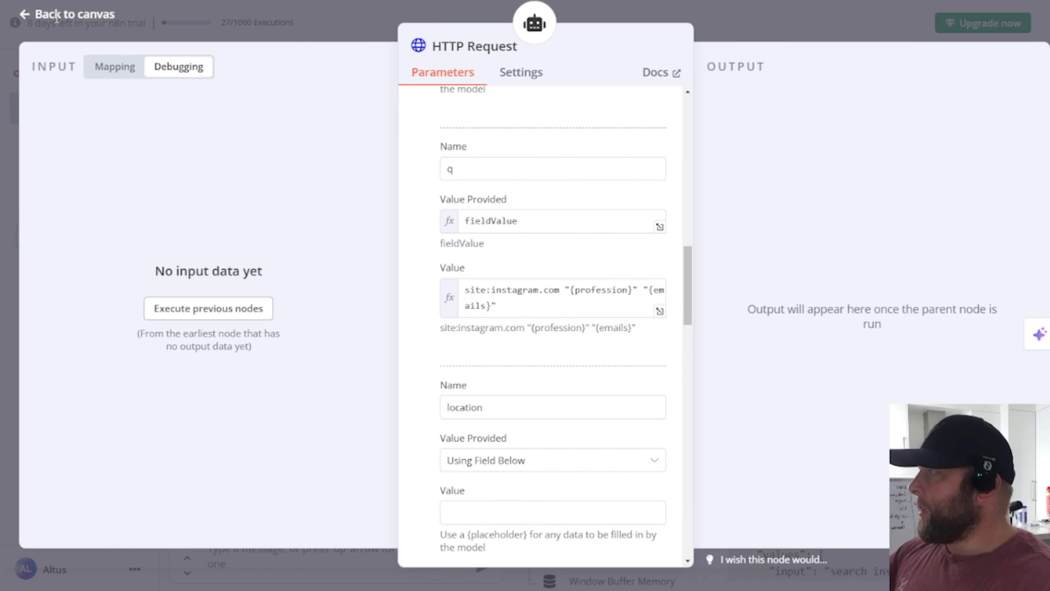
click(67, 14)
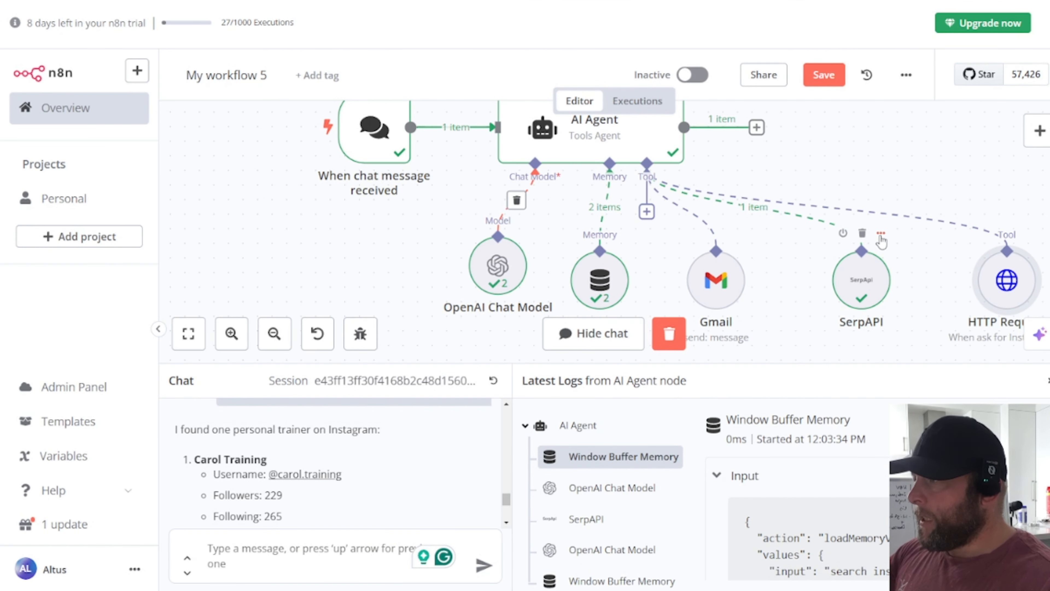
click(880, 236)
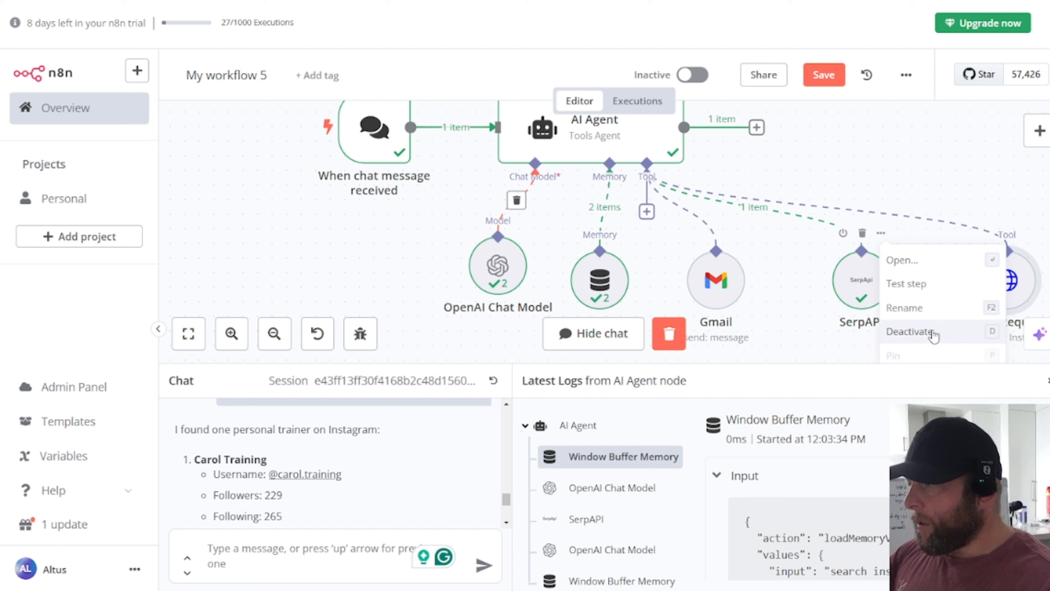
click(919, 332)
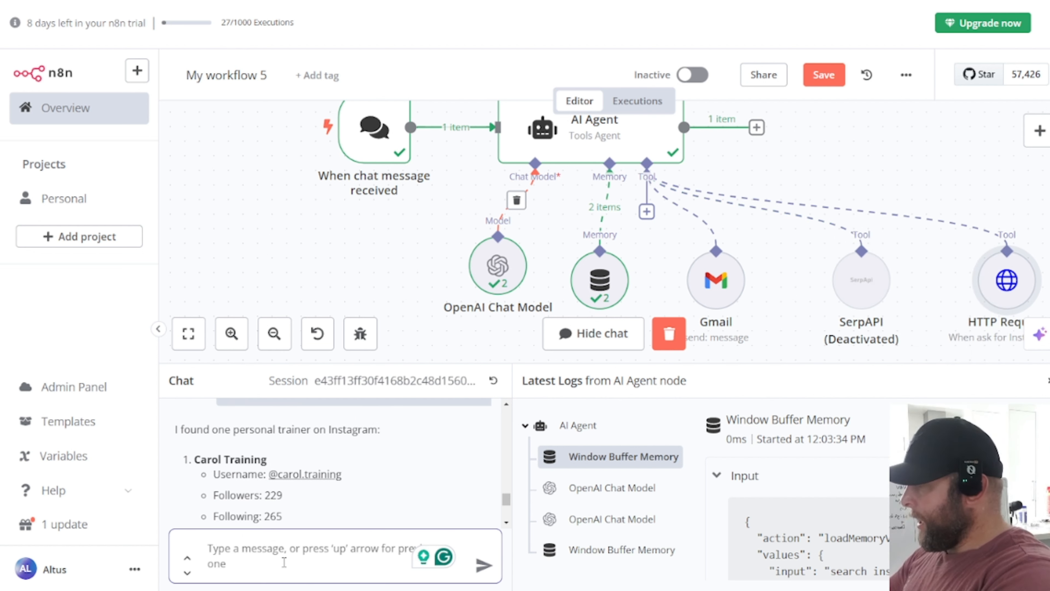
text(Search)
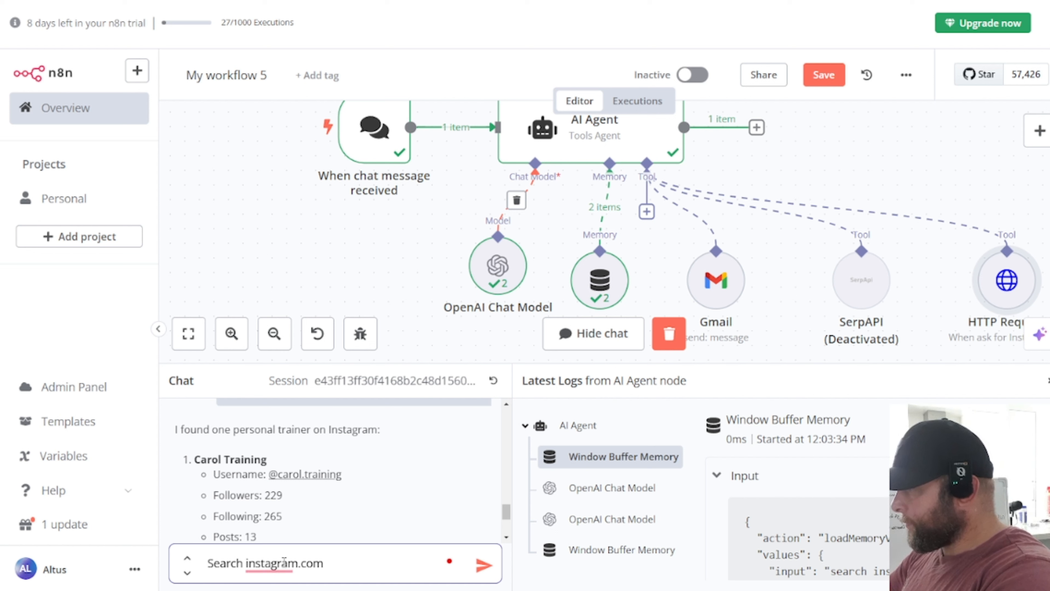
text(instagram.com  fo)
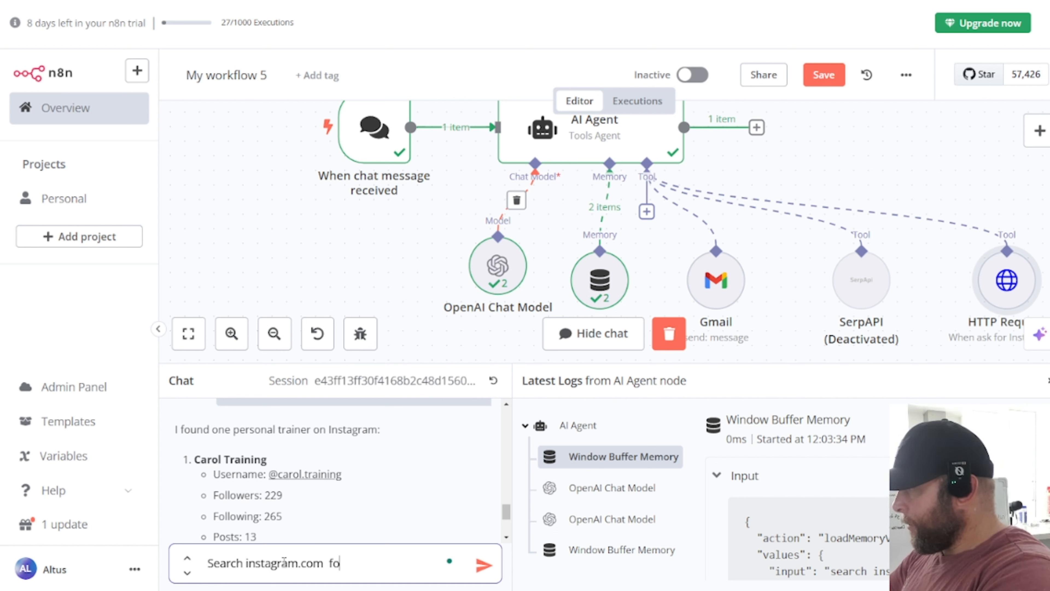
text(r O)
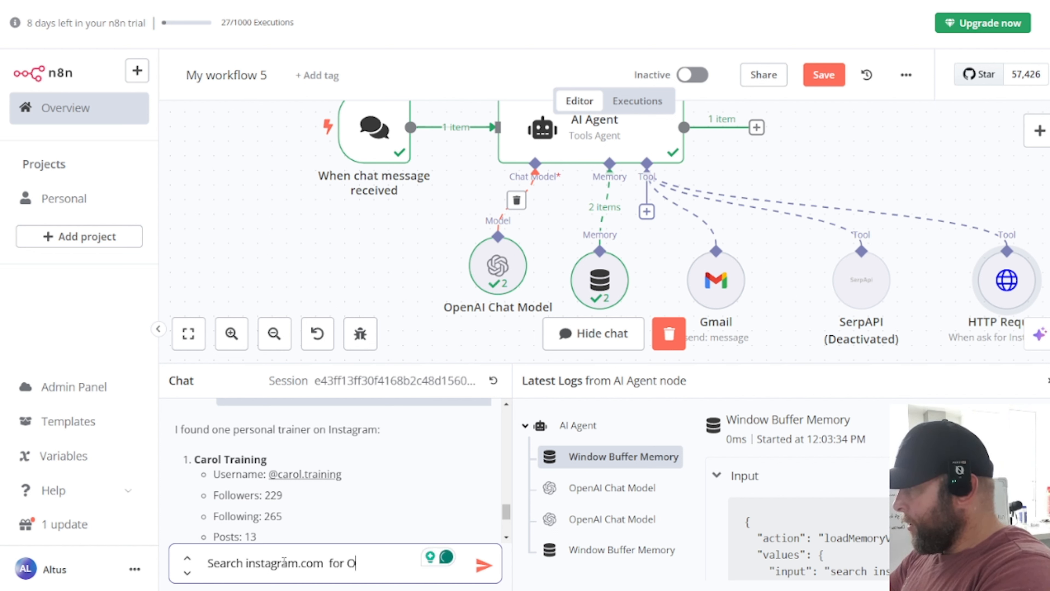
text(nline Coaches)
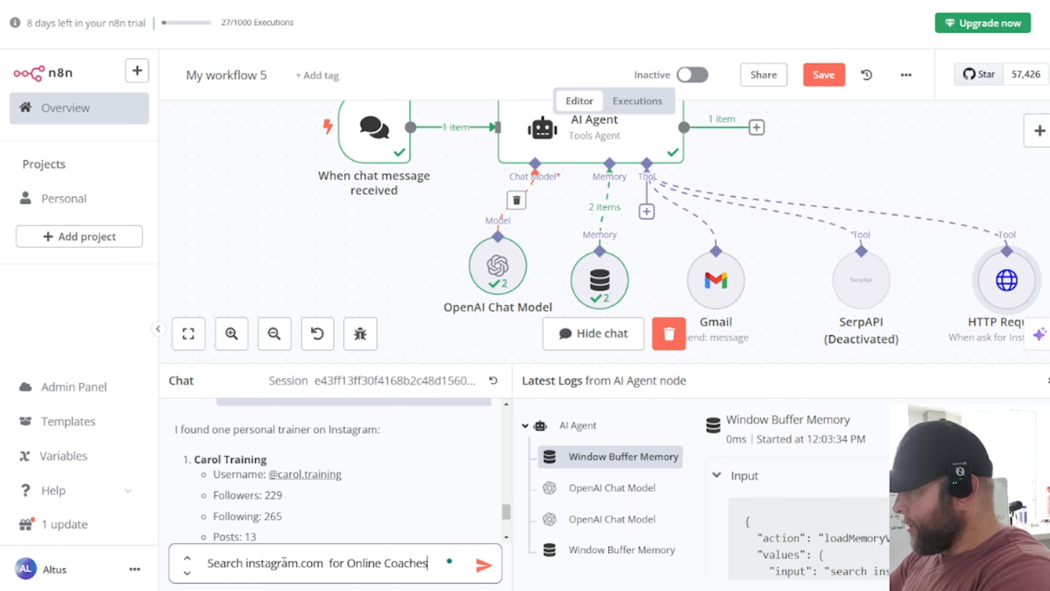
text(,)
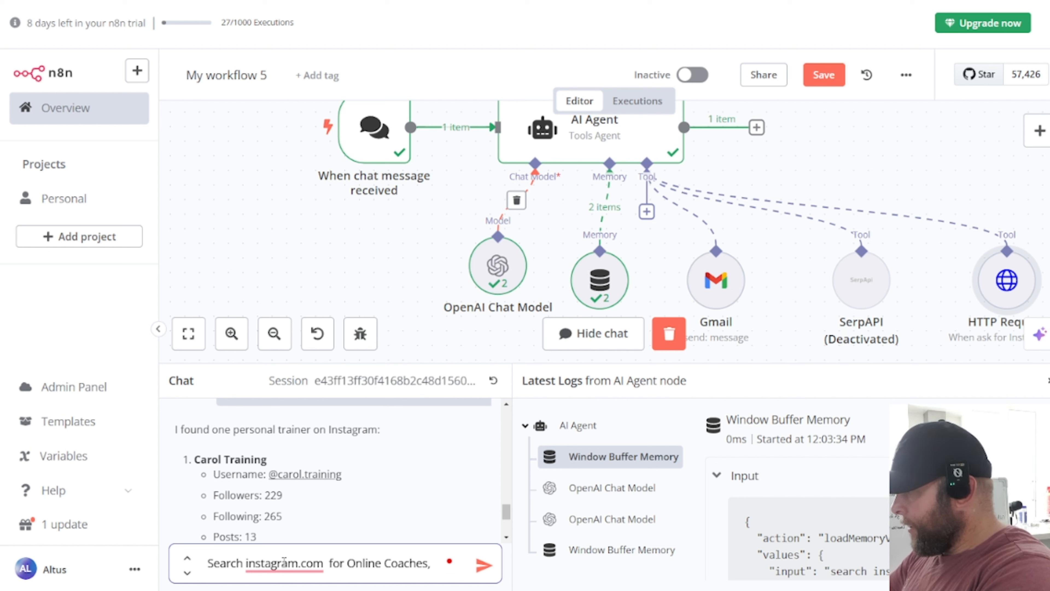
text( search for a)
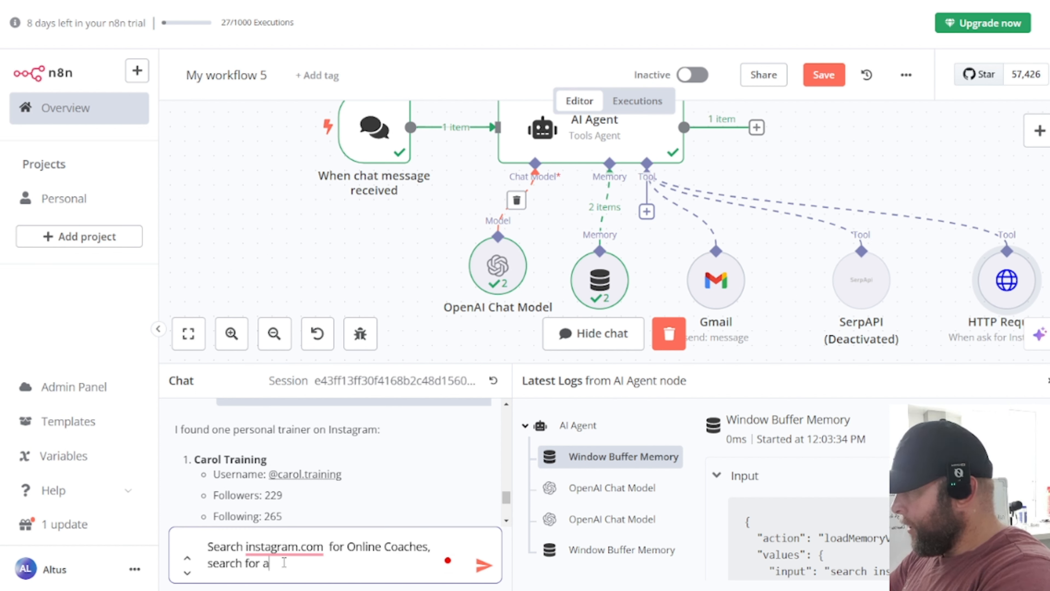
text(nyone with a ")
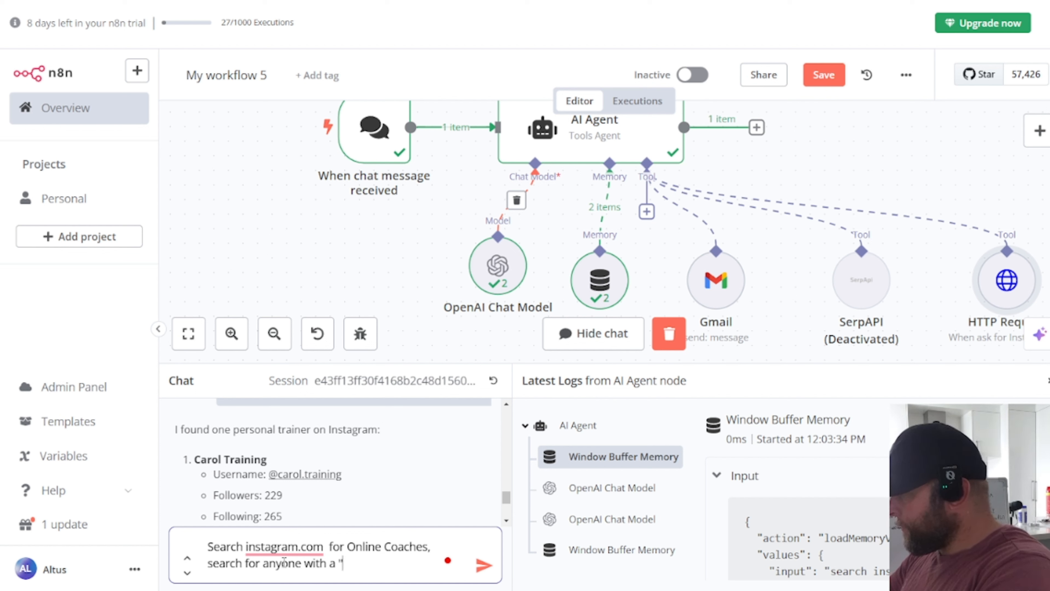
text(@gmai)
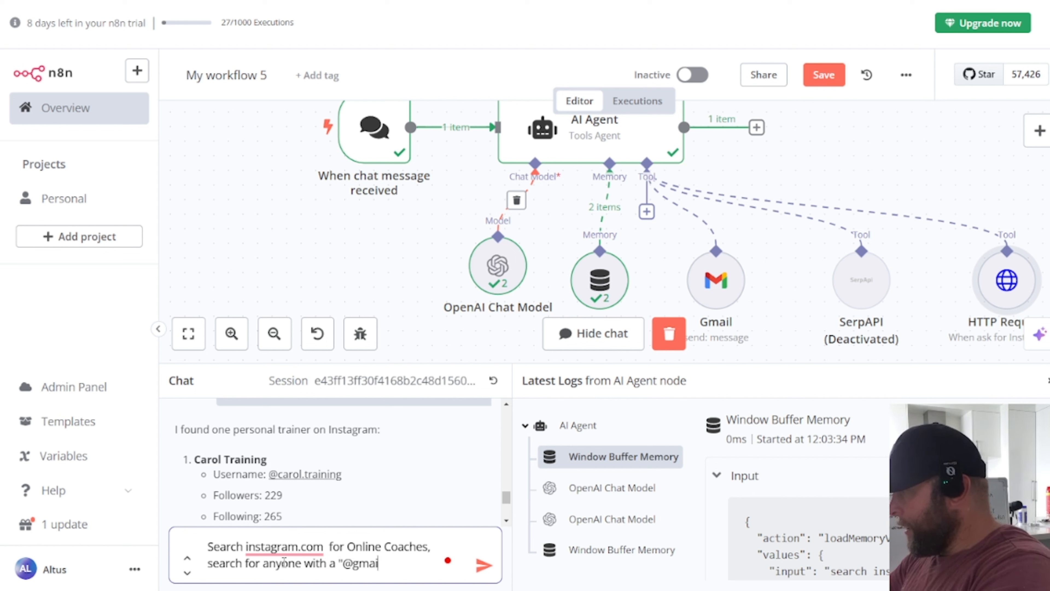
text(l.co)
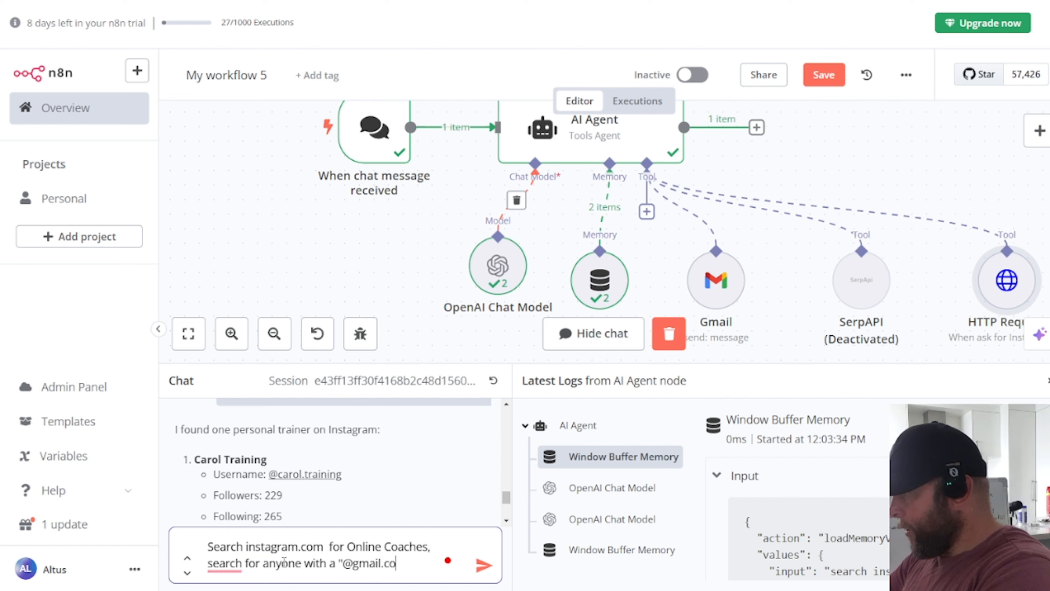
text(m" email)
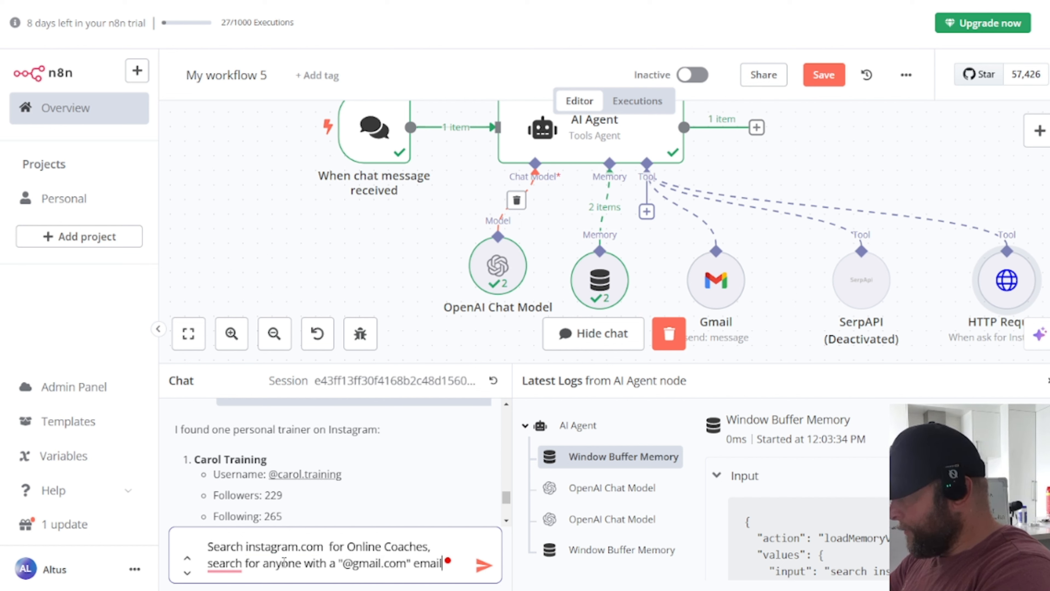
text(.)
key(shift+Return)
text(I want 5 results)
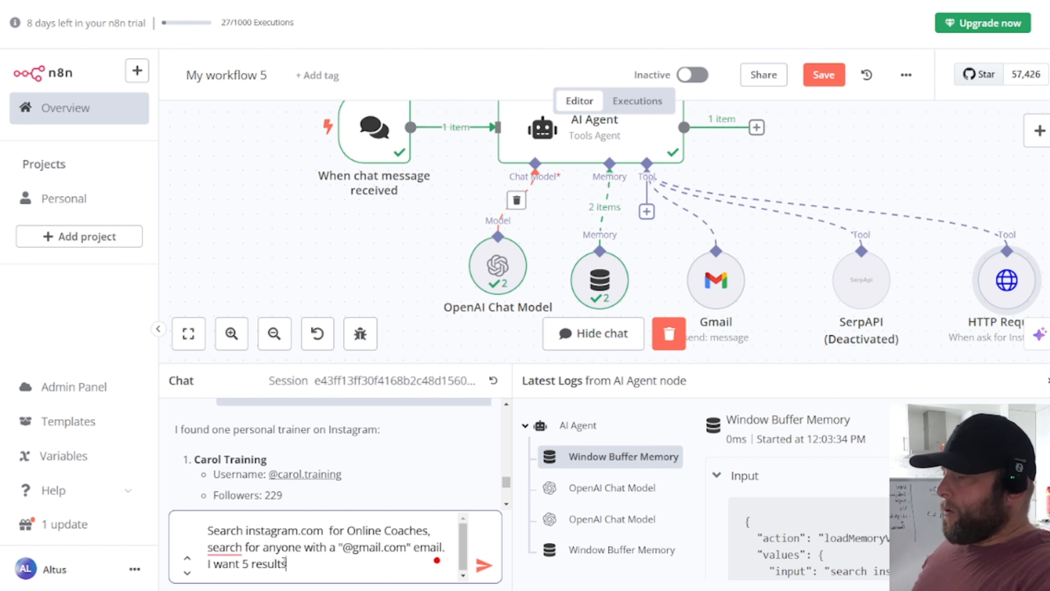
key(Return)
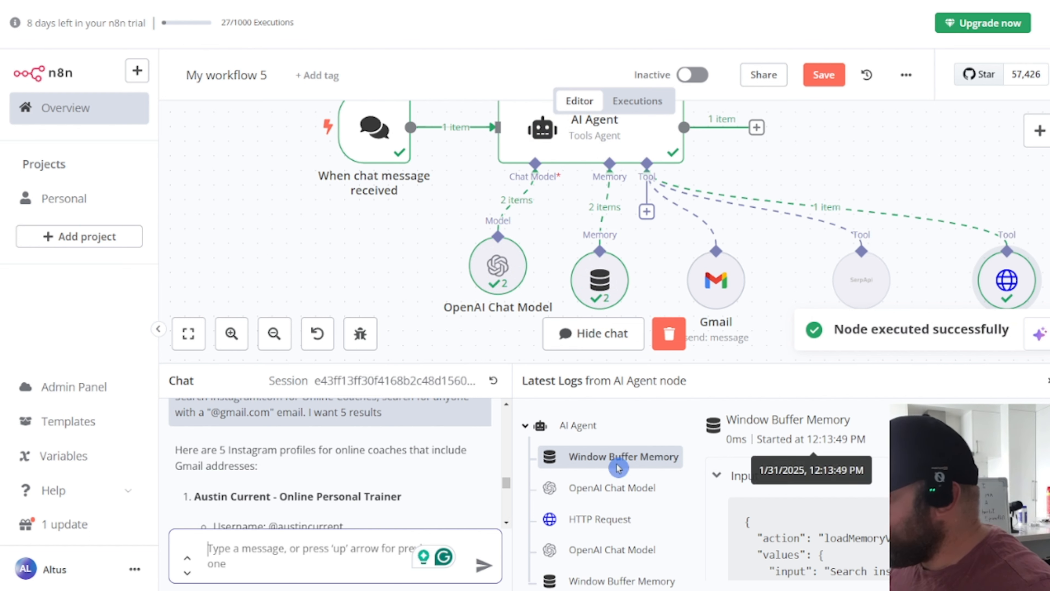
Step: Review the agent's profile list, highlighting gmail.com in the first profile's snippet
scroll(392, 444, down, 3)
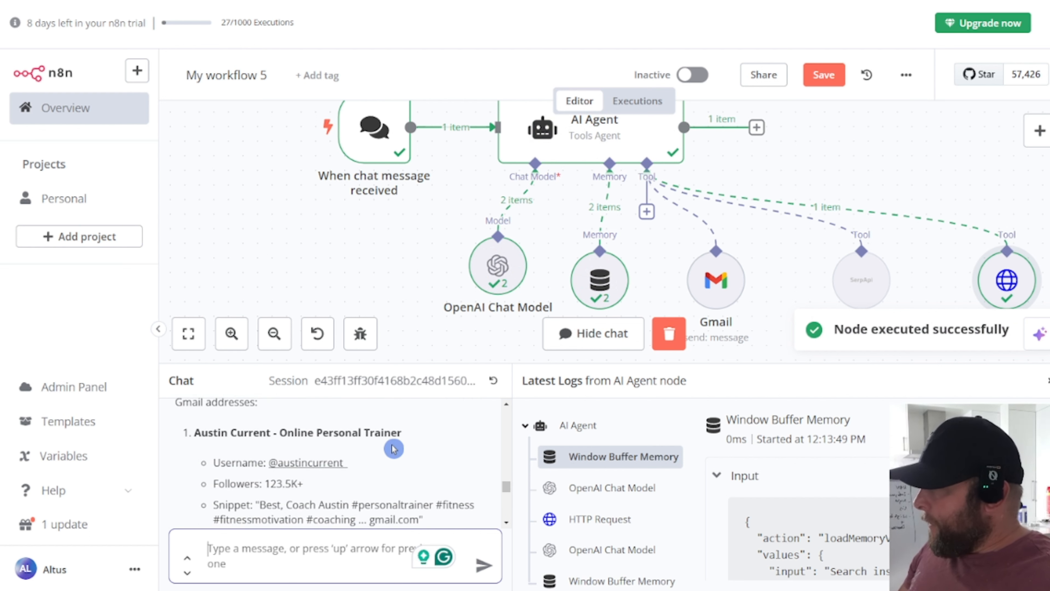
scroll(393, 444, down, 3)
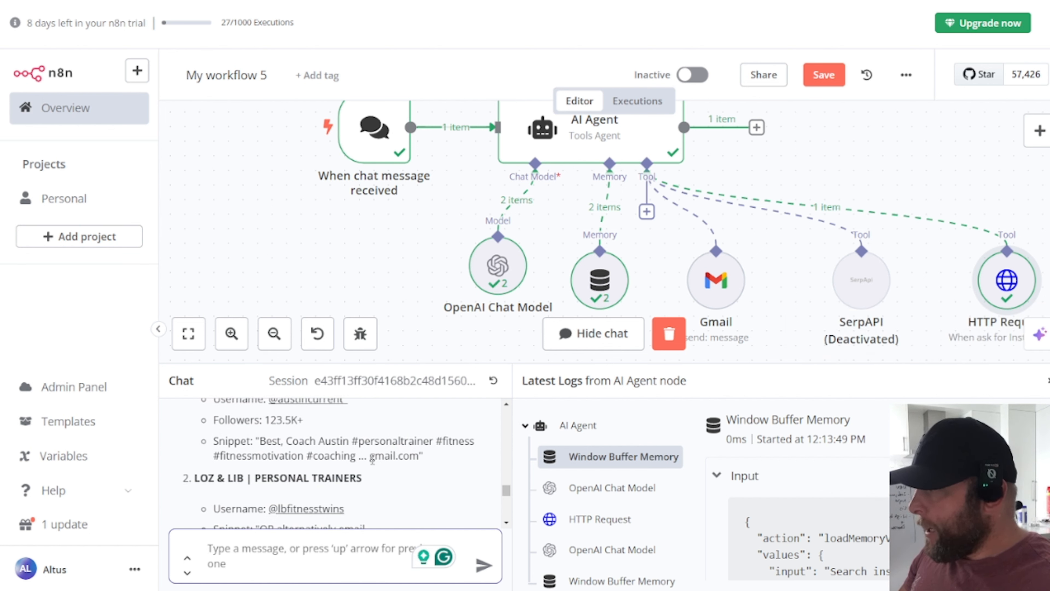
drag(372, 461, 406, 457)
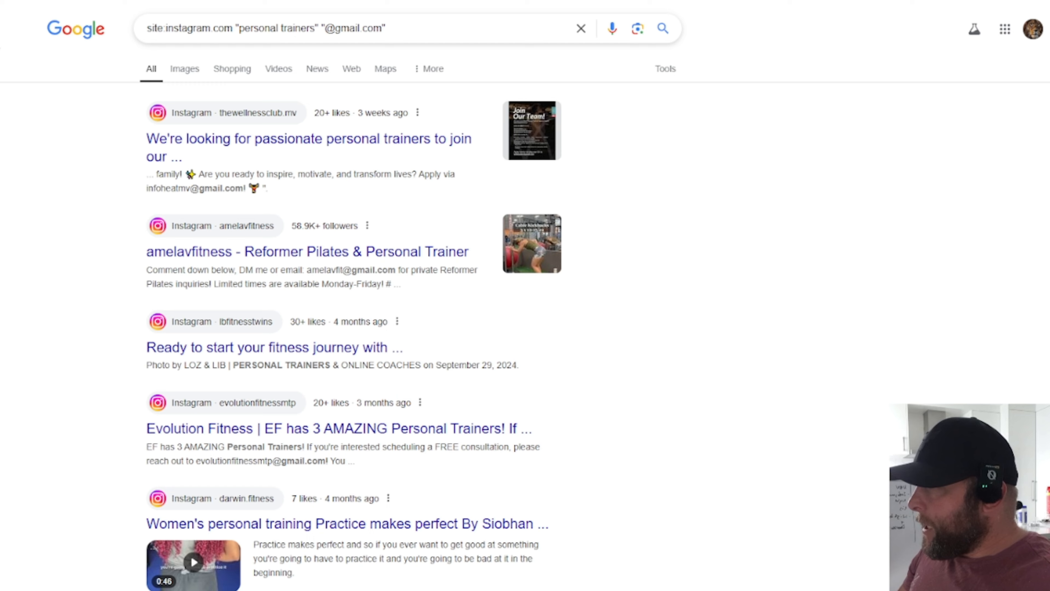
scroll(825, 199, down, 2)
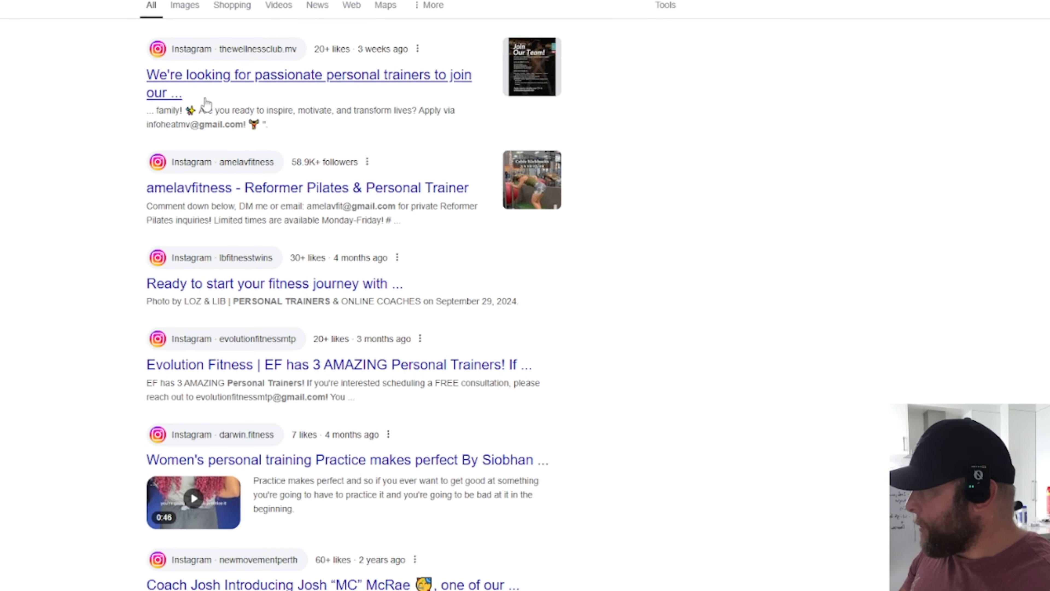
scroll(364, 260, down, 3)
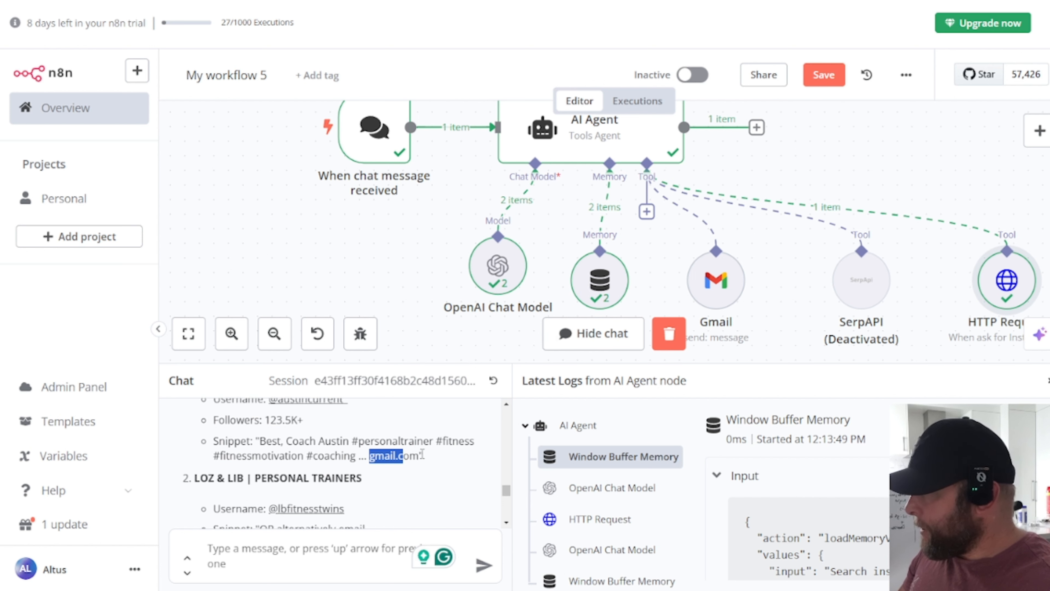
Step: Check the Gmail addresses in the remaining profiles of the agent's reply
scroll(309, 498, down, 2)
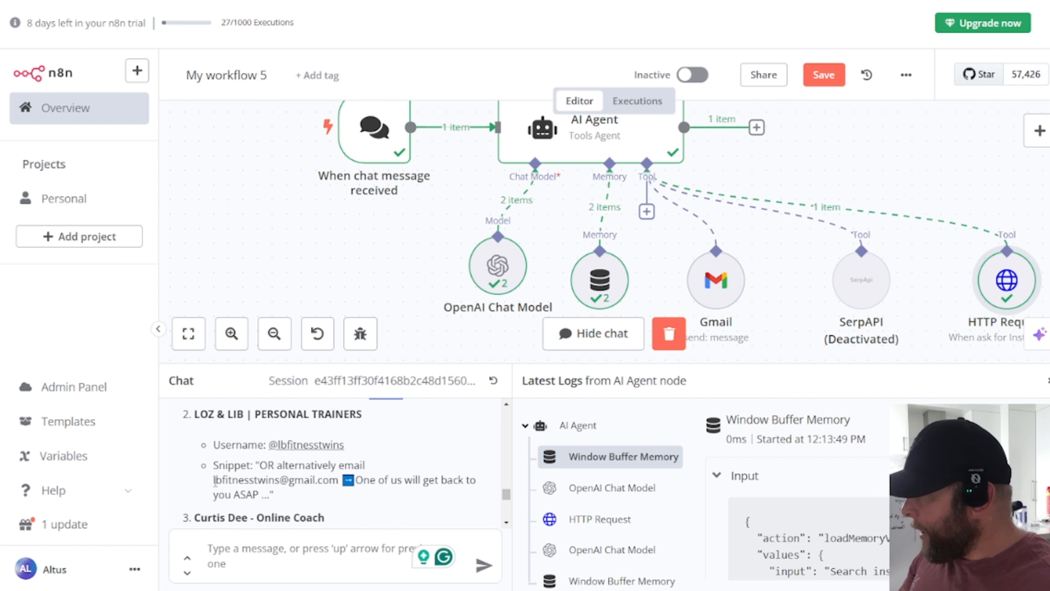
drag(213, 480, 336, 491)
scroll(377, 444, down, 3)
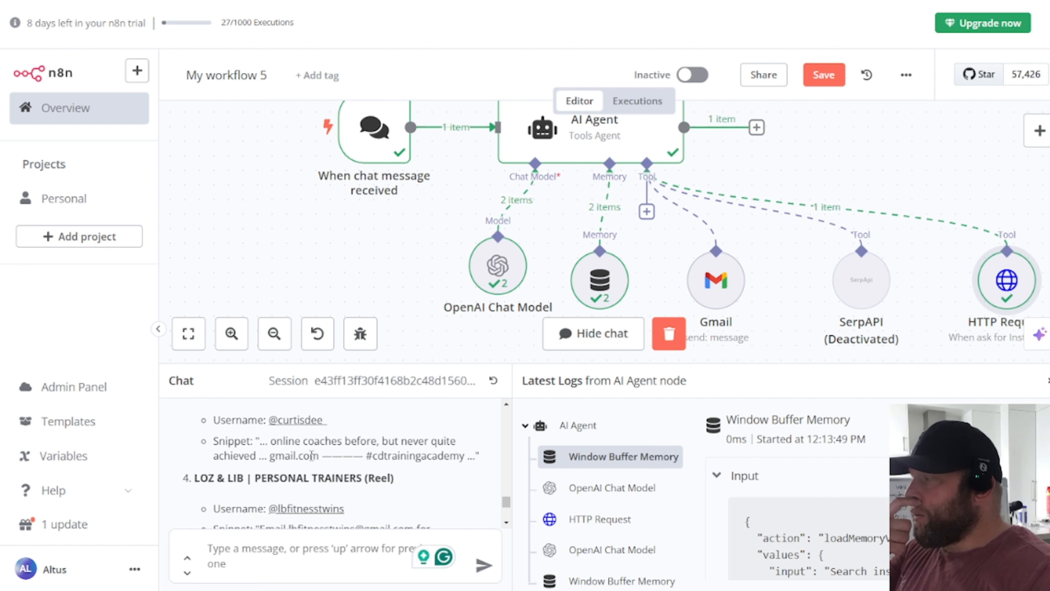
scroll(314, 455, down, 2)
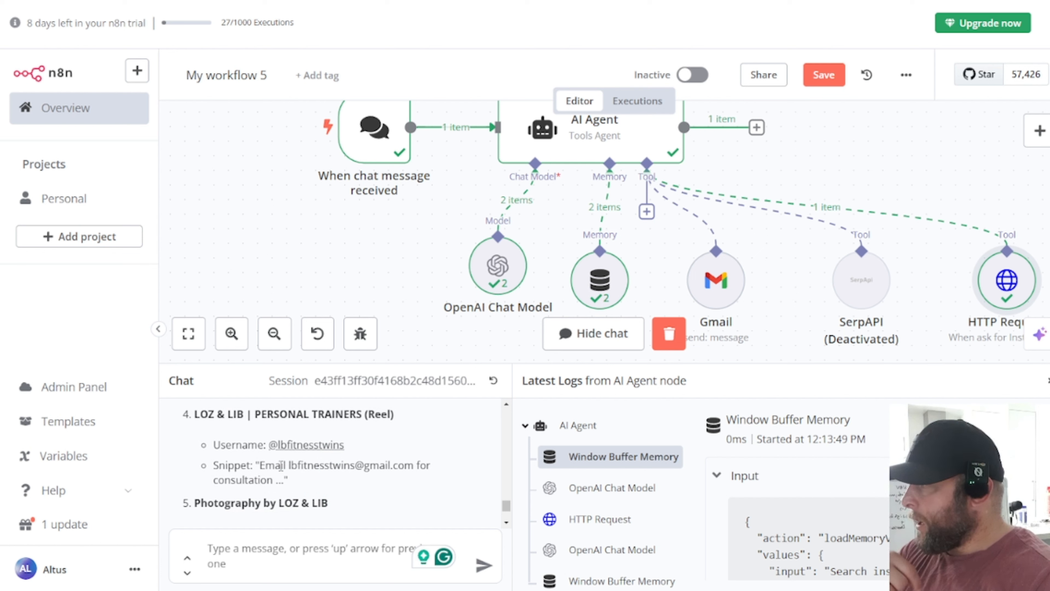
drag(289, 465, 414, 466)
scroll(413, 465, down, 3)
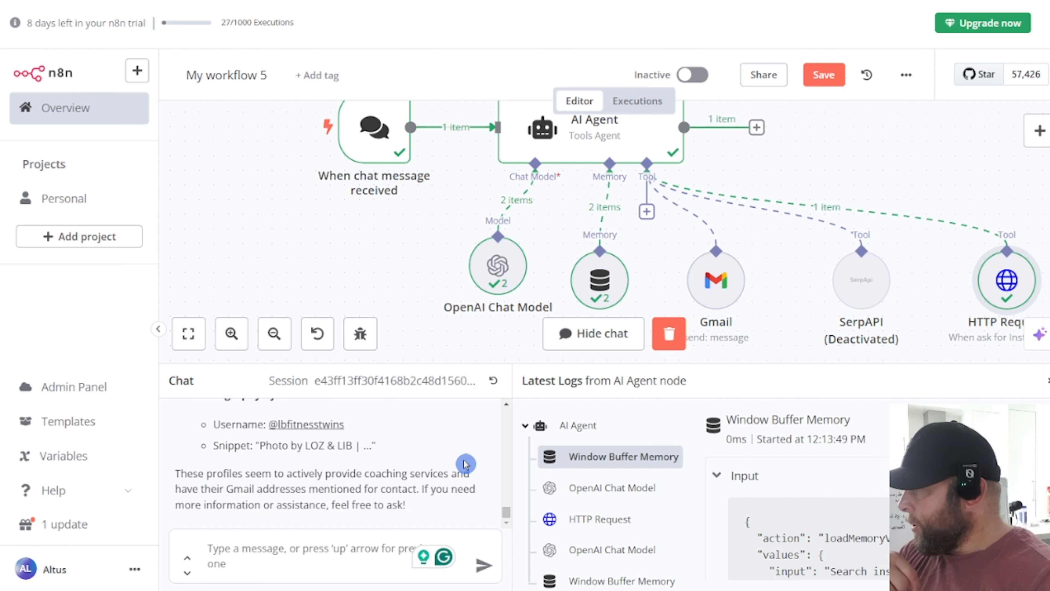
Step: Open the HTTP Request tool's input, parameters and output details
click(290, 548)
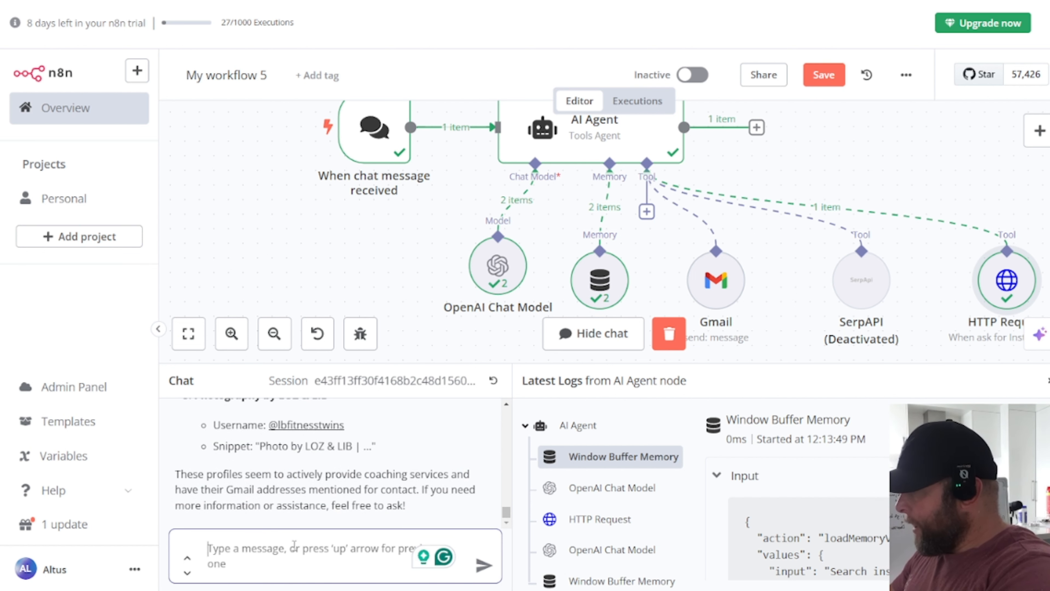
text(search ins)
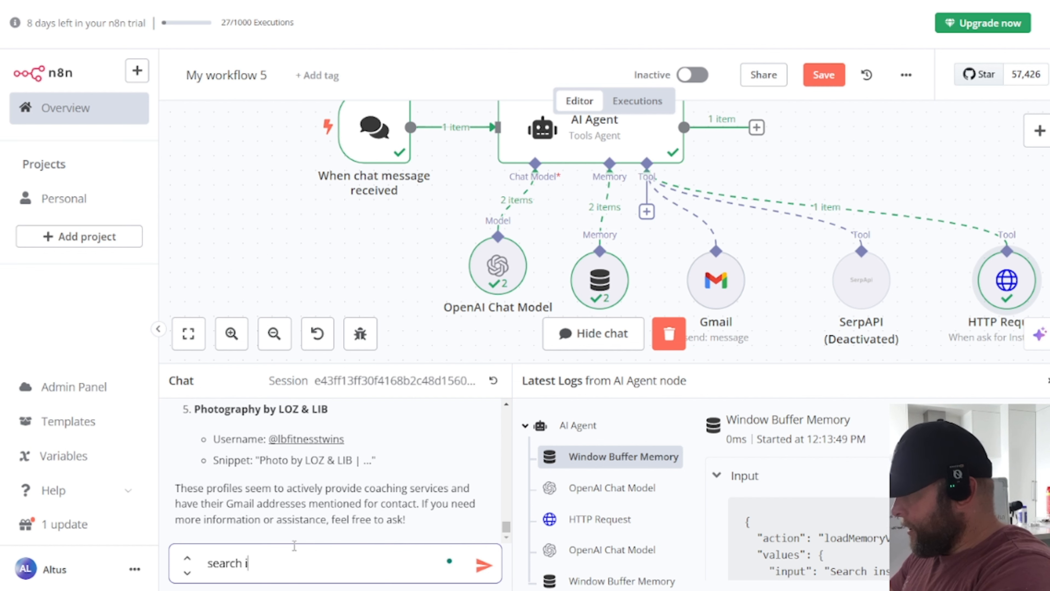
double_click(994, 277)
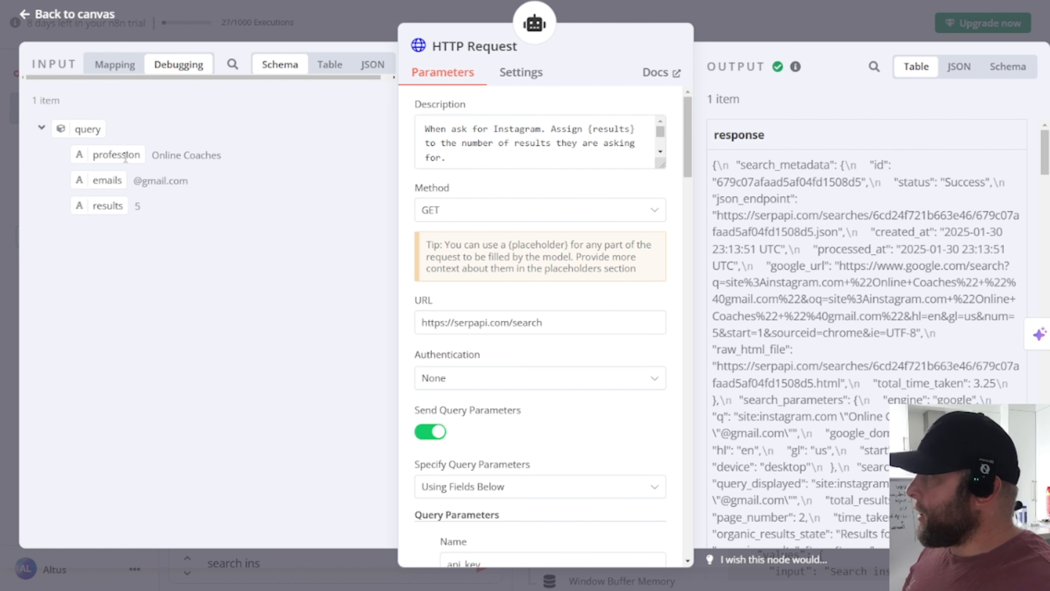
scroll(571, 290, down, 15)
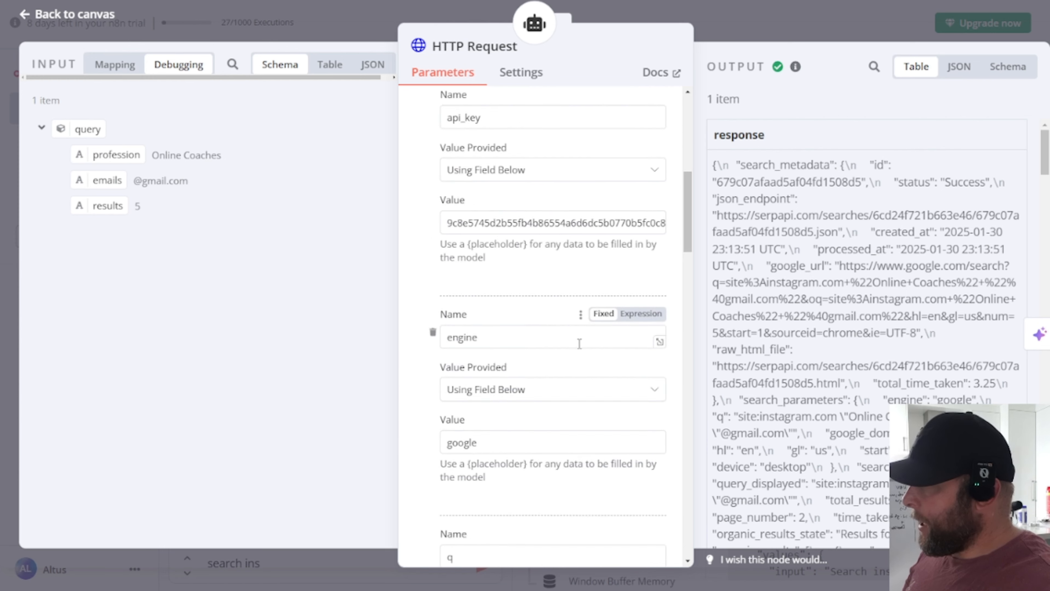
scroll(580, 385, down, 3)
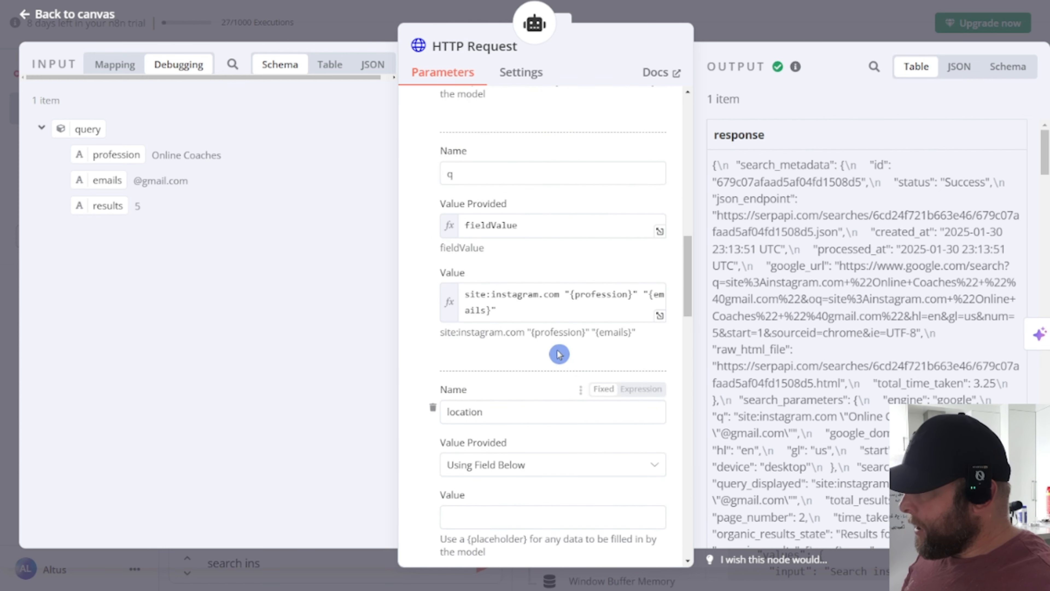
click(545, 318)
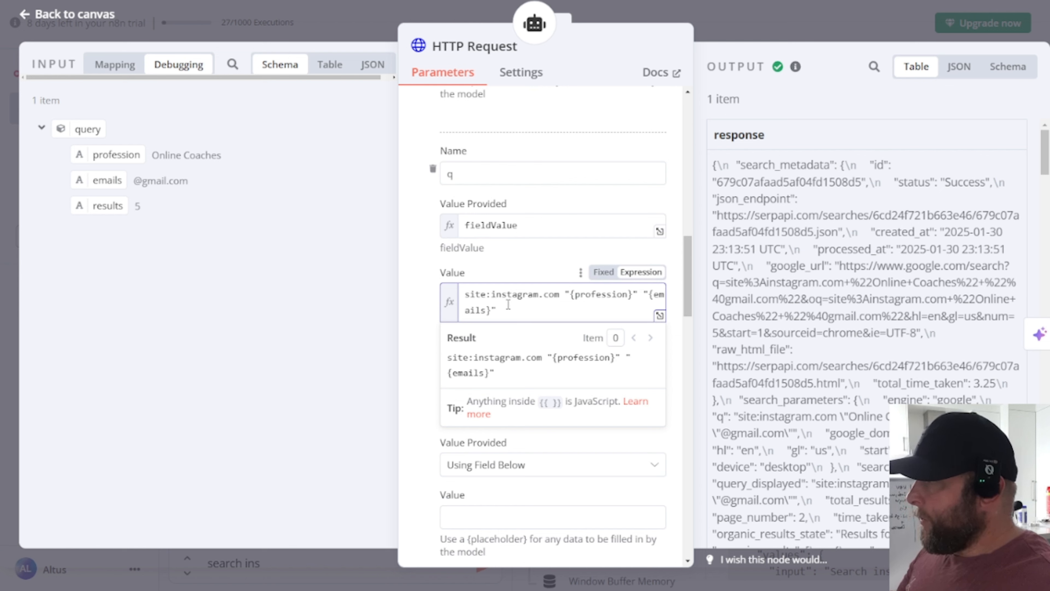
click(214, 228)
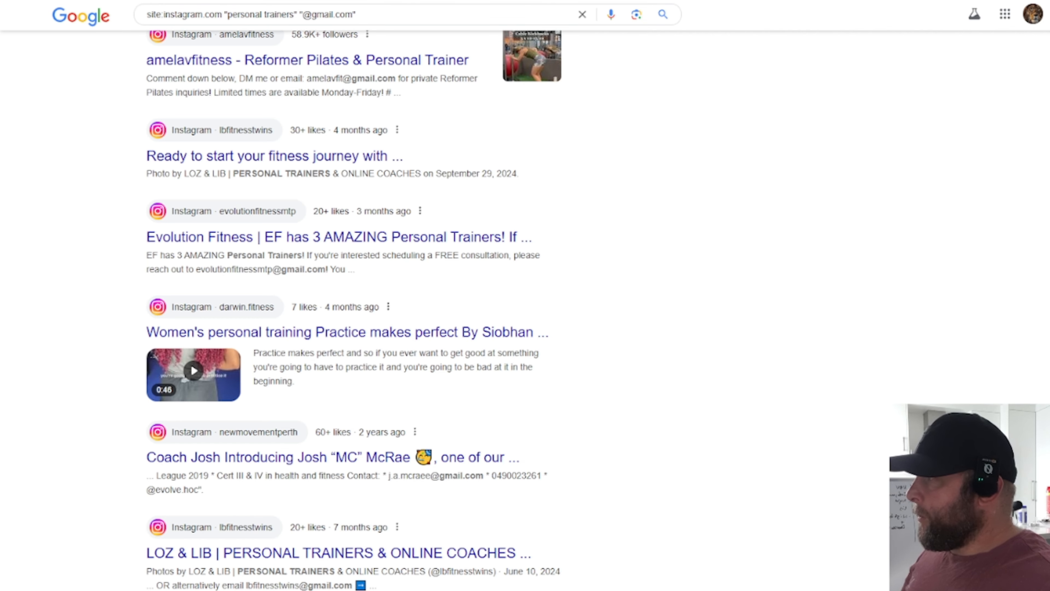
Step: Change the Google Instagram query's profession to Online Coaches and rerun it
scroll(426, 22, up, 5)
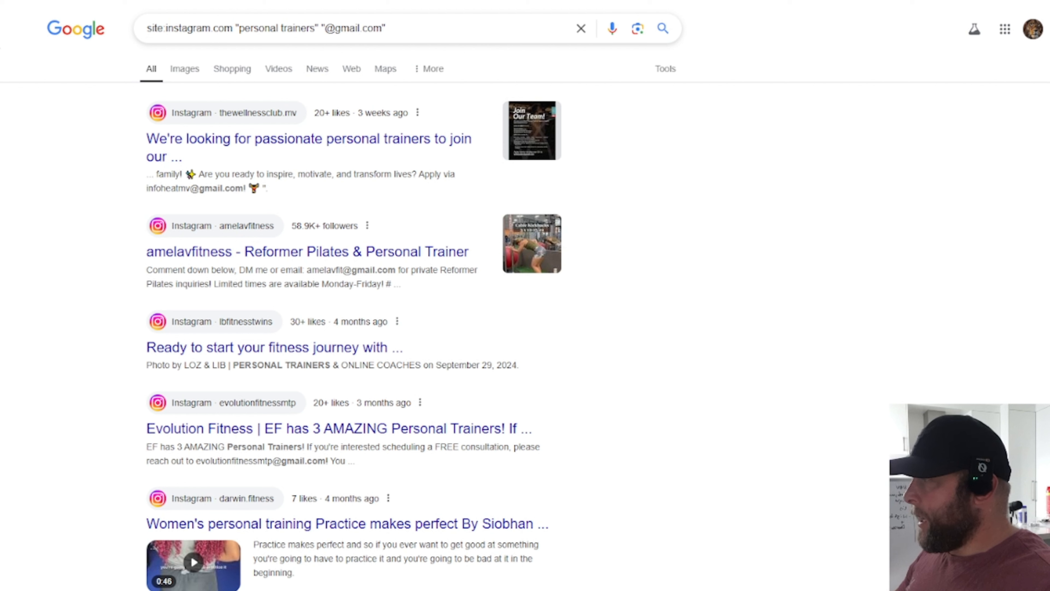
drag(240, 29, 316, 28)
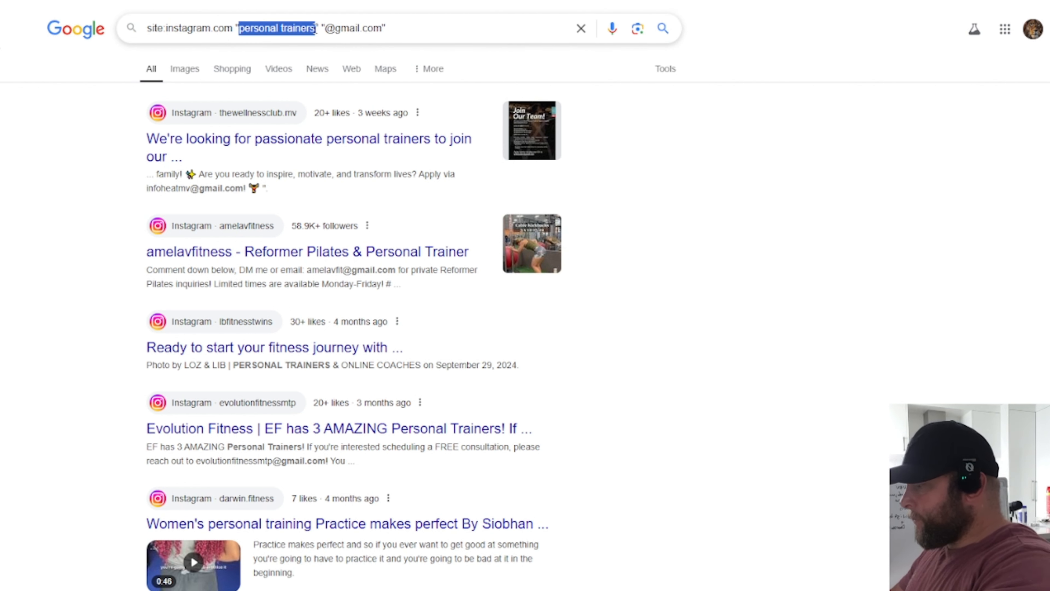
text(Online Coache)
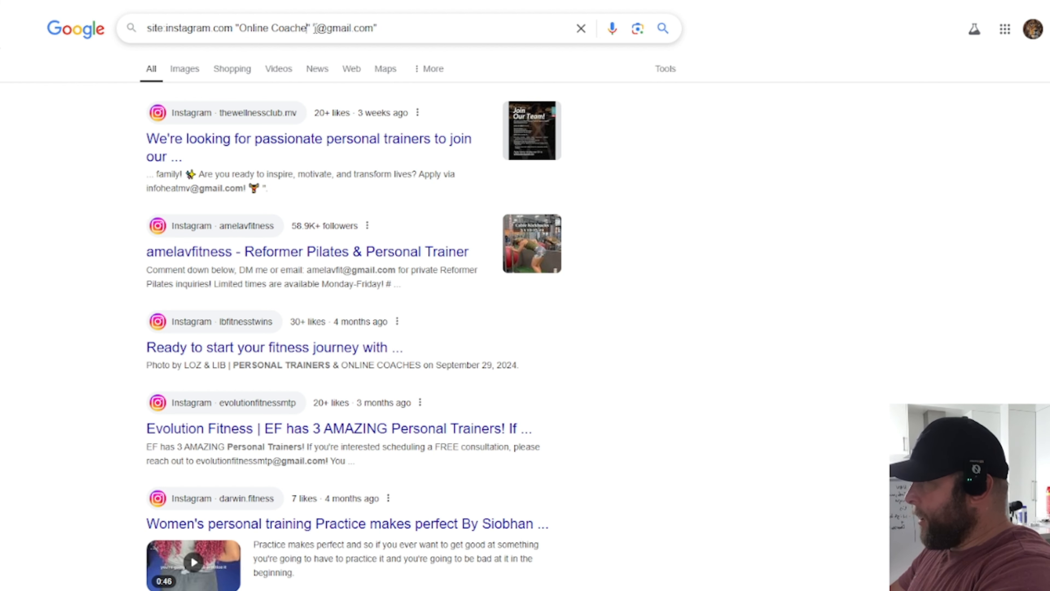
text(s)
key(Return)
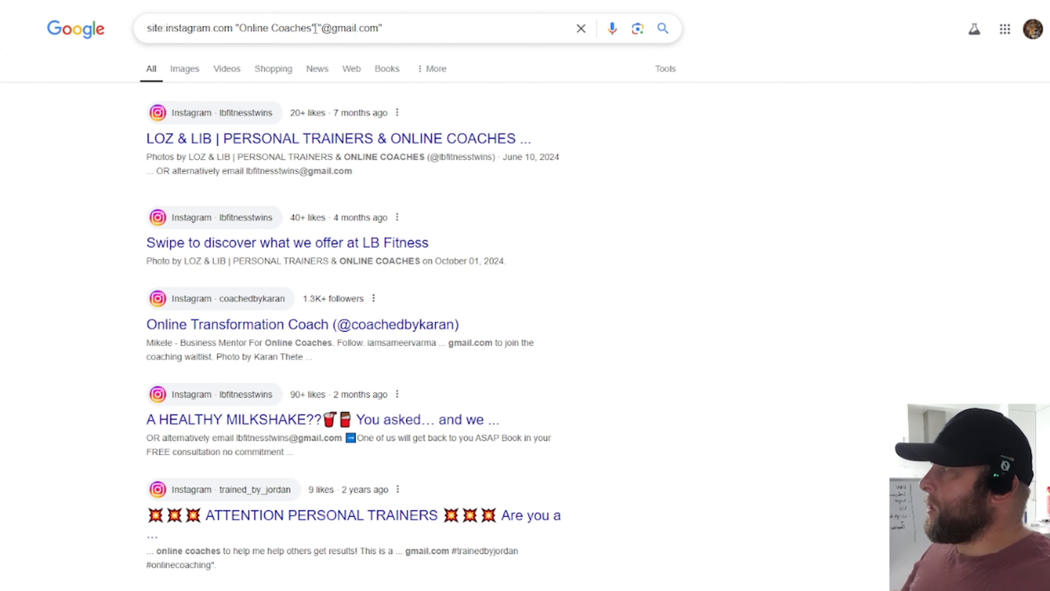
Step: Highlight Gmail addresses in the coachedbykaran, trained_by_jordan and LOZ & LIB snippets
scroll(658, 169, down, 2)
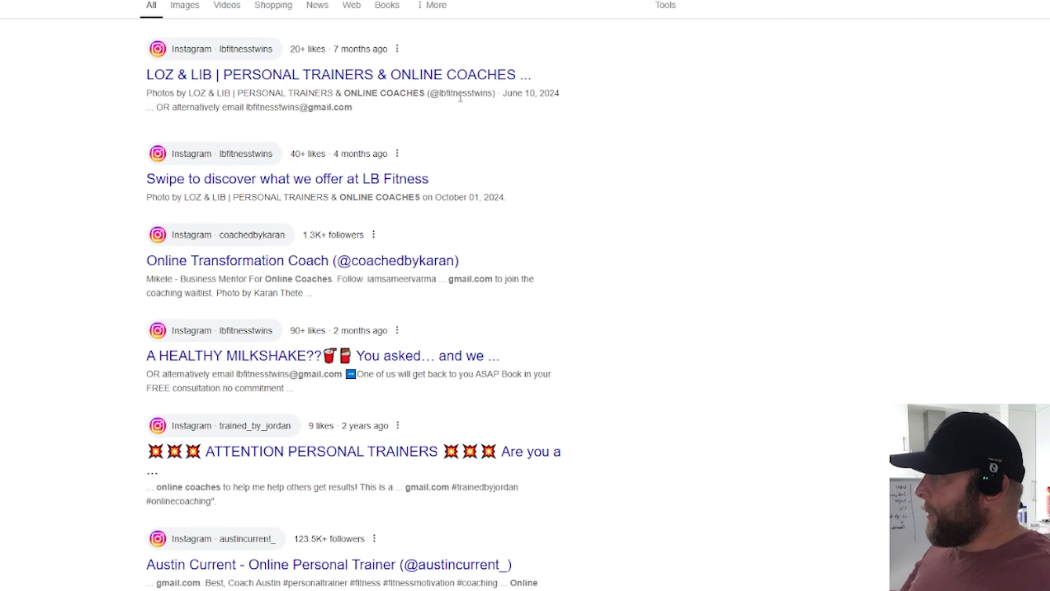
scroll(460, 100, down, 1)
click(615, 126)
scroll(616, 126, down, 1)
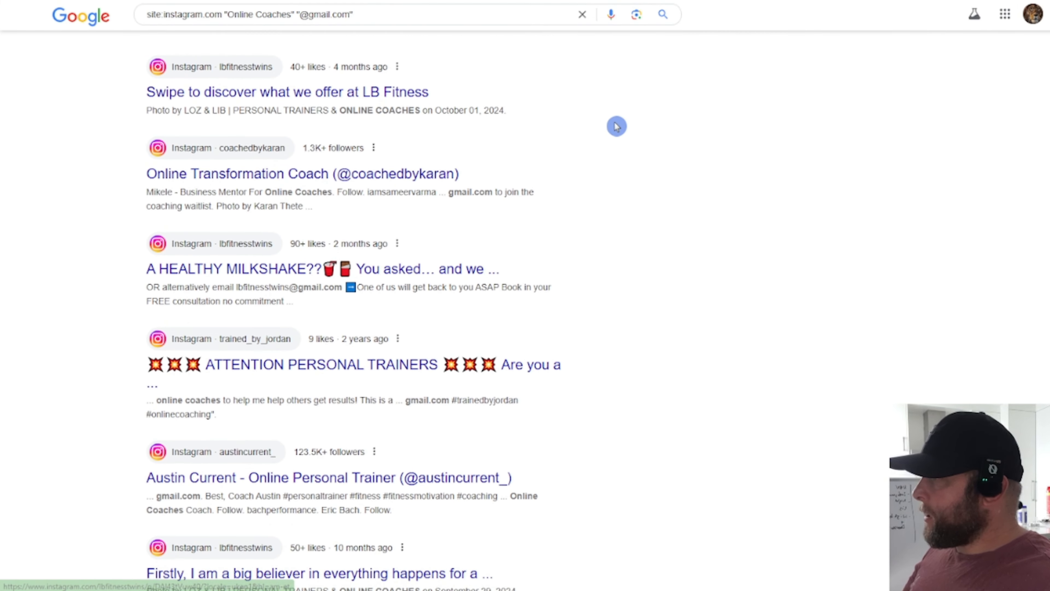
drag(196, 149, 519, 151)
click(460, 177)
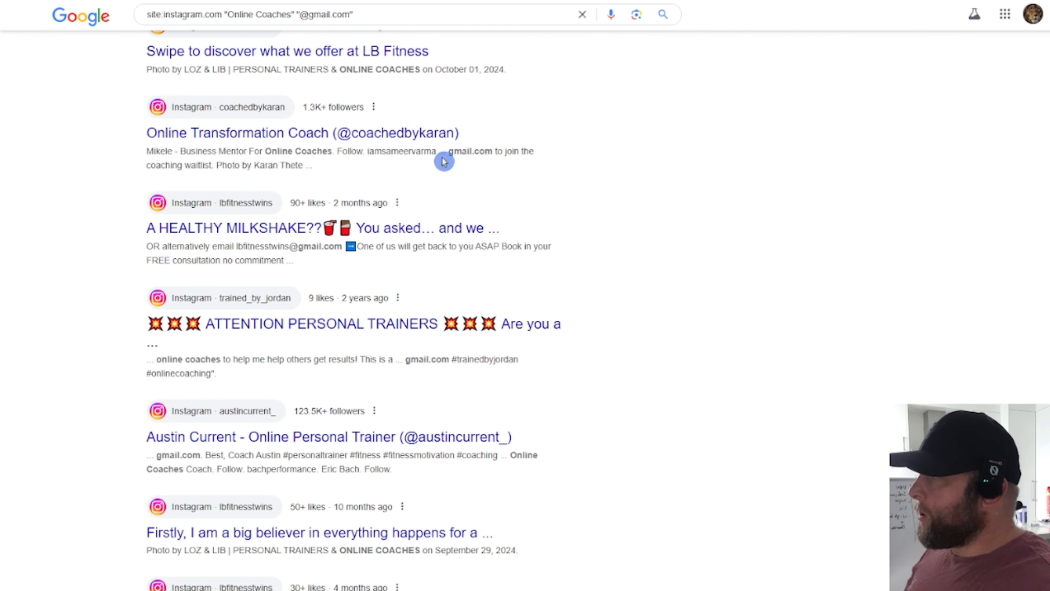
drag(439, 153, 461, 165)
click(461, 164)
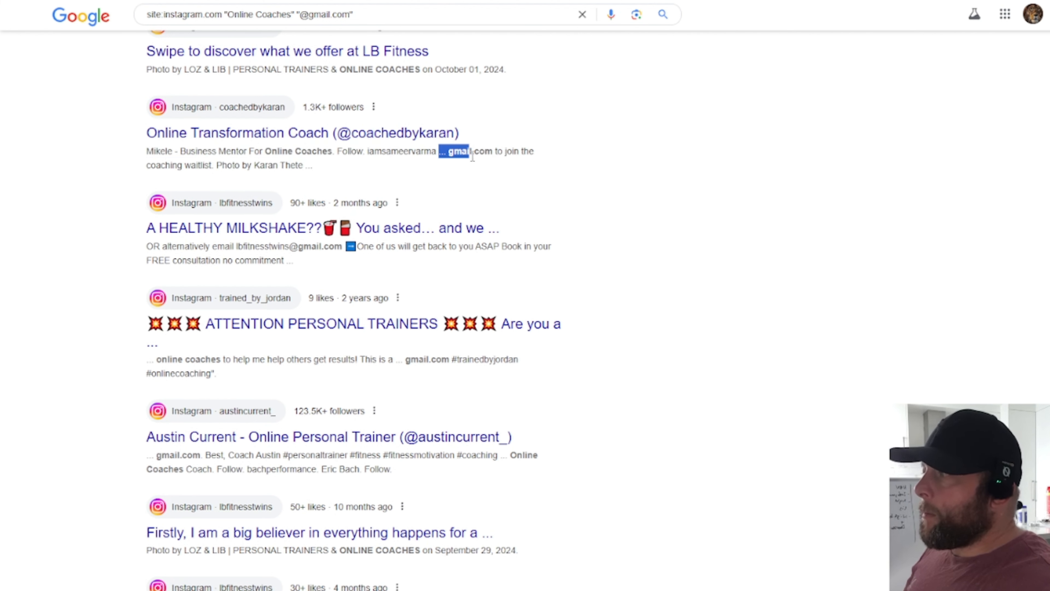
scroll(429, 207, down, 5)
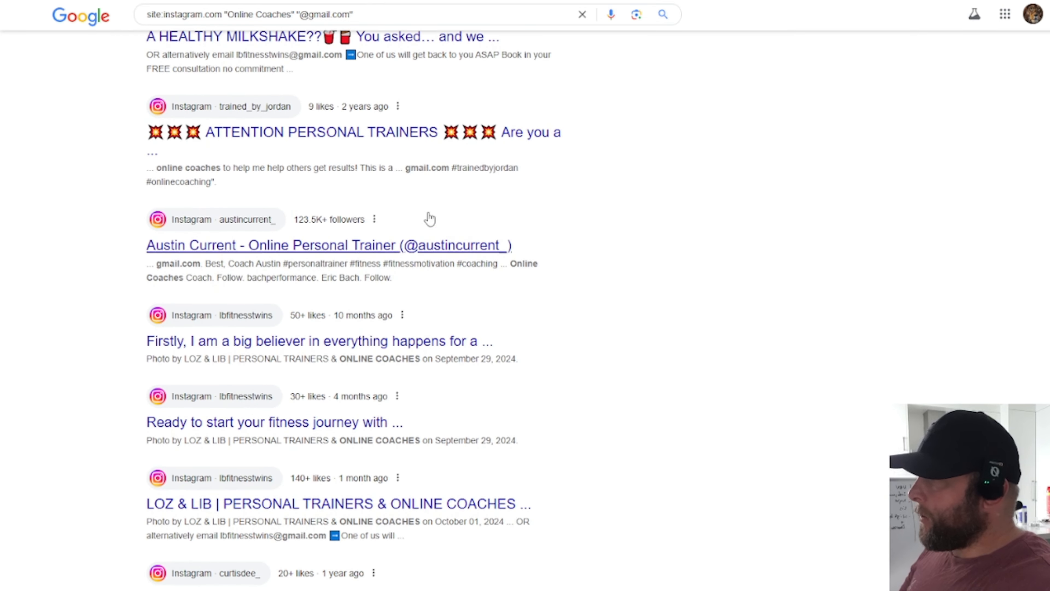
double_click(426, 168)
scroll(537, 248, down, 5)
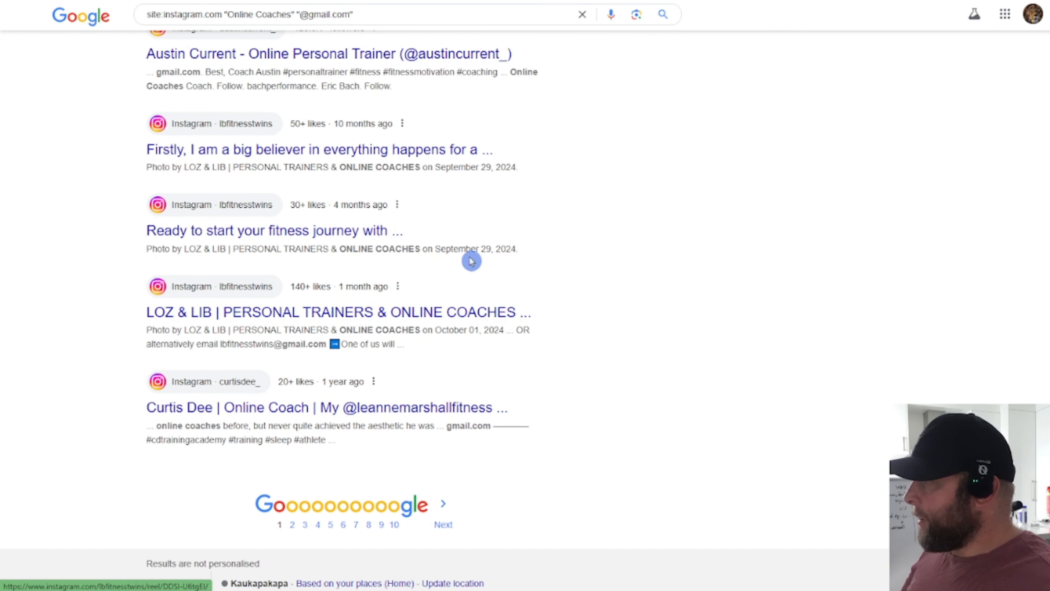
scroll(385, 404, down, 1)
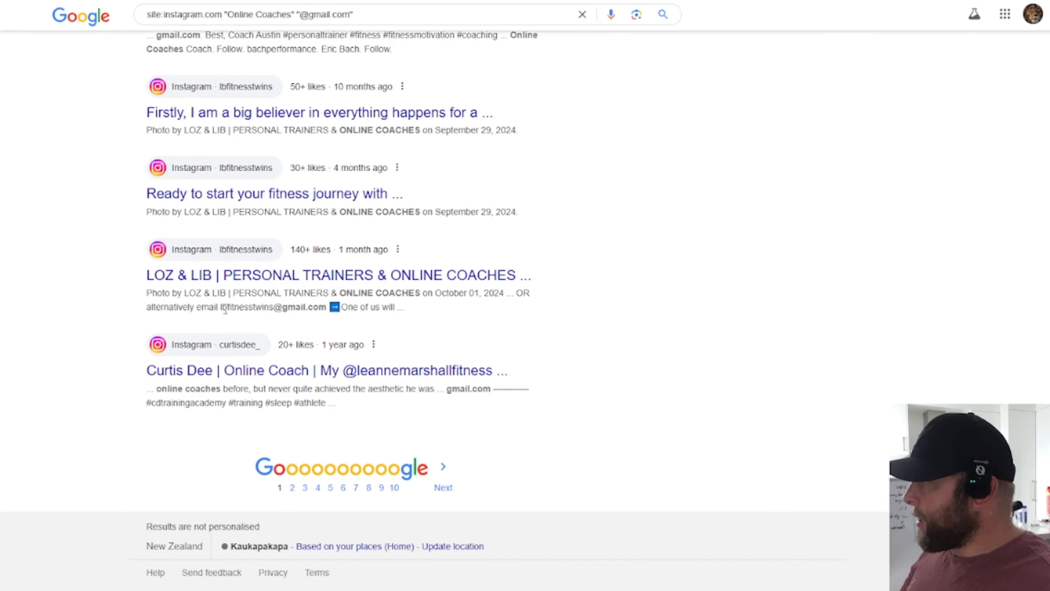
drag(225, 309, 293, 305)
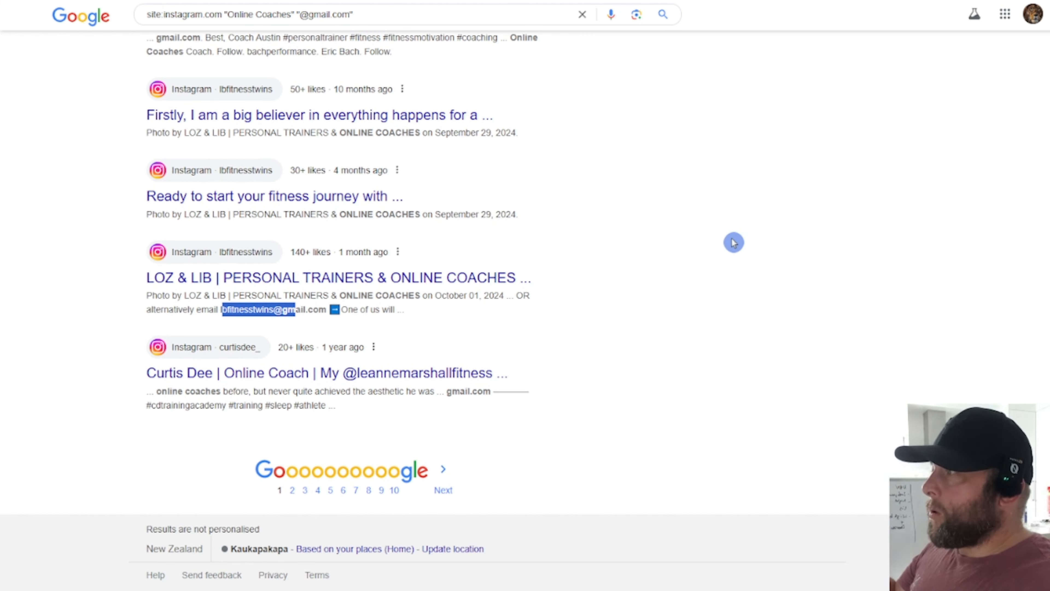
scroll(733, 242, up, 3)
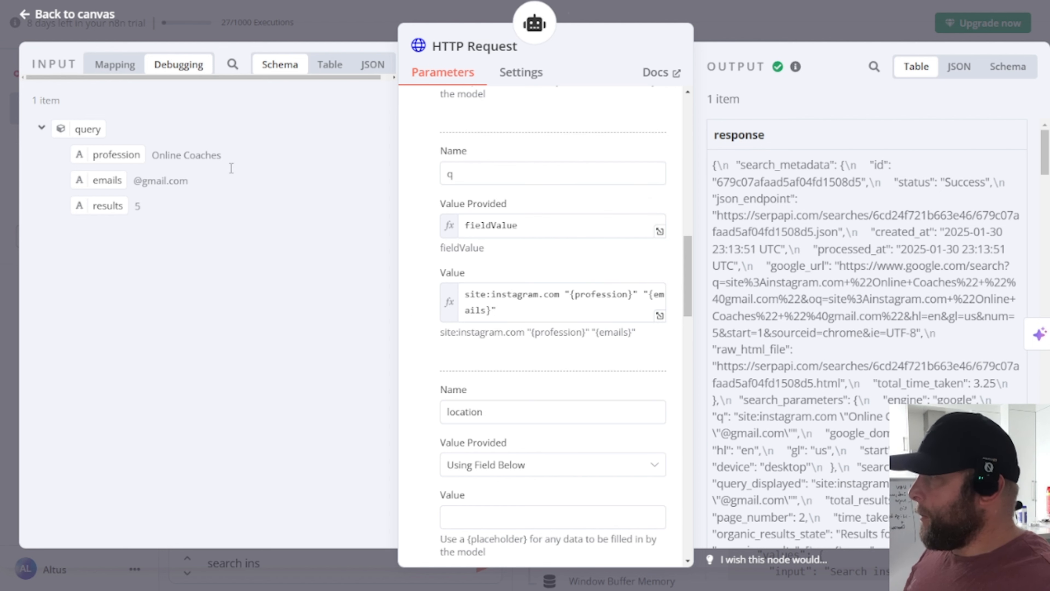
Step: Close the HTTP Request tool's details, return to the workflow canvas and place the cursor in the chat message
scroll(535, 244, up, 5)
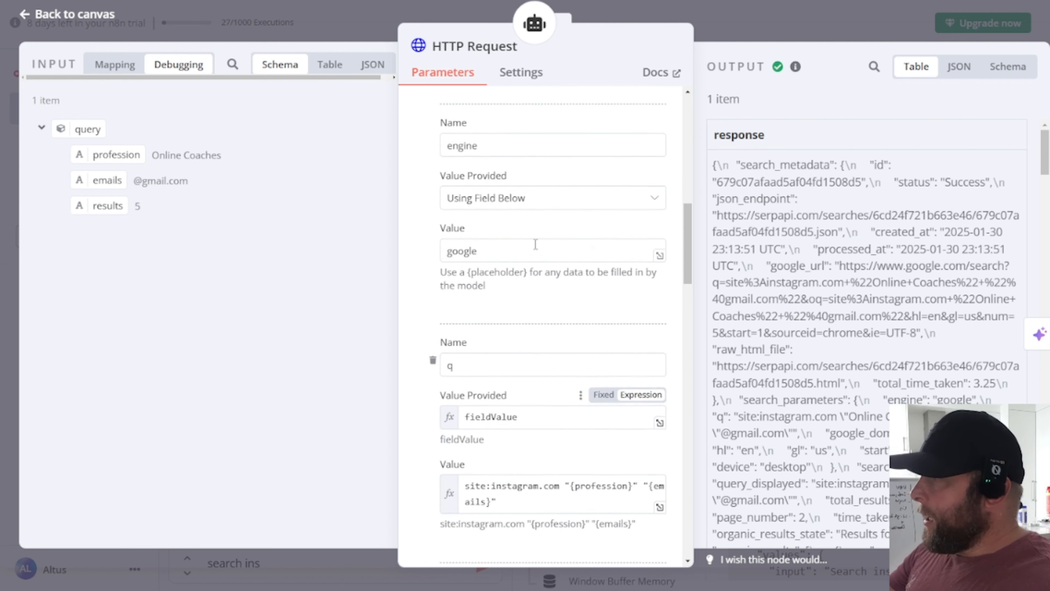
scroll(535, 244, up, 12)
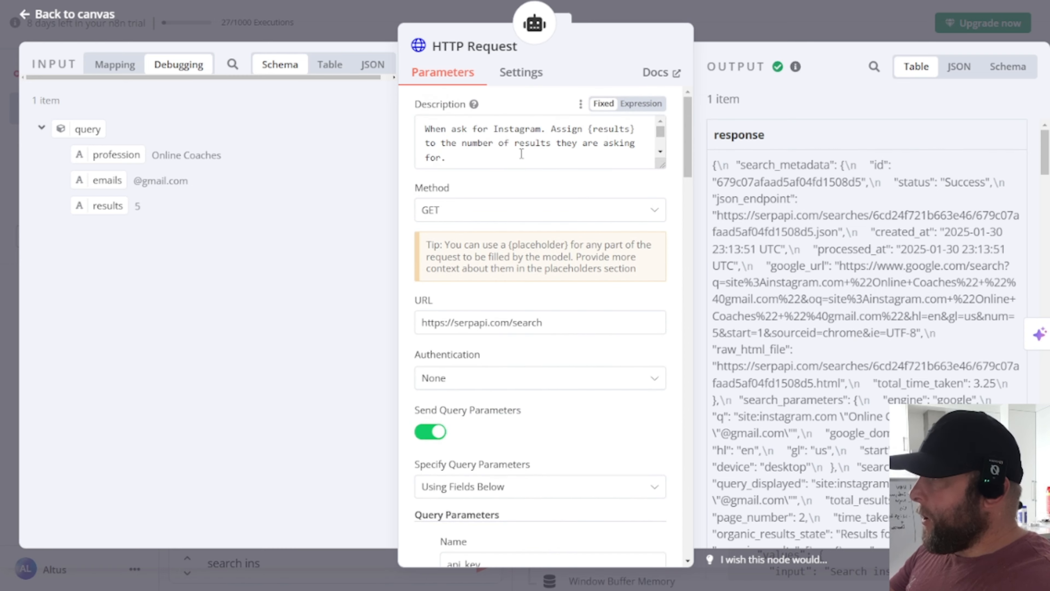
click(100, 15)
click(303, 572)
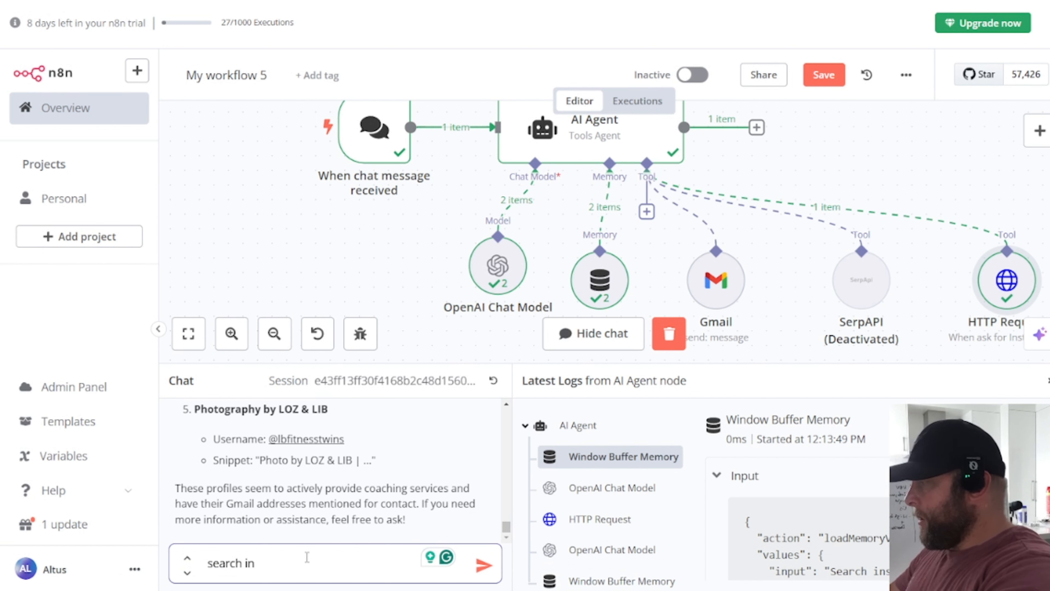
key(BackSpace)
key(BackSpace)
key(BackSpace)
text(instagr)
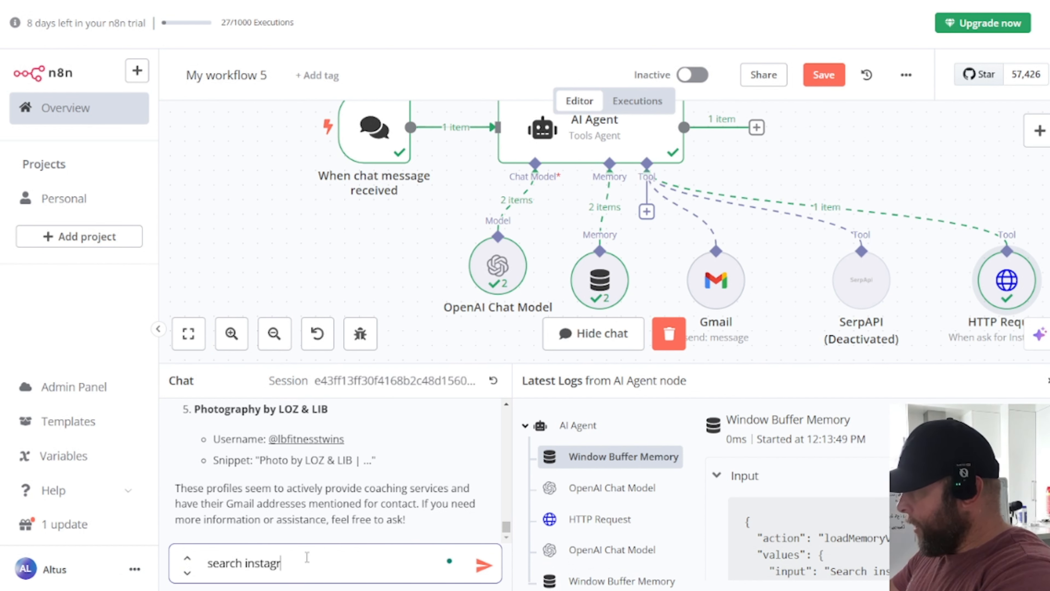
text(am.com for )
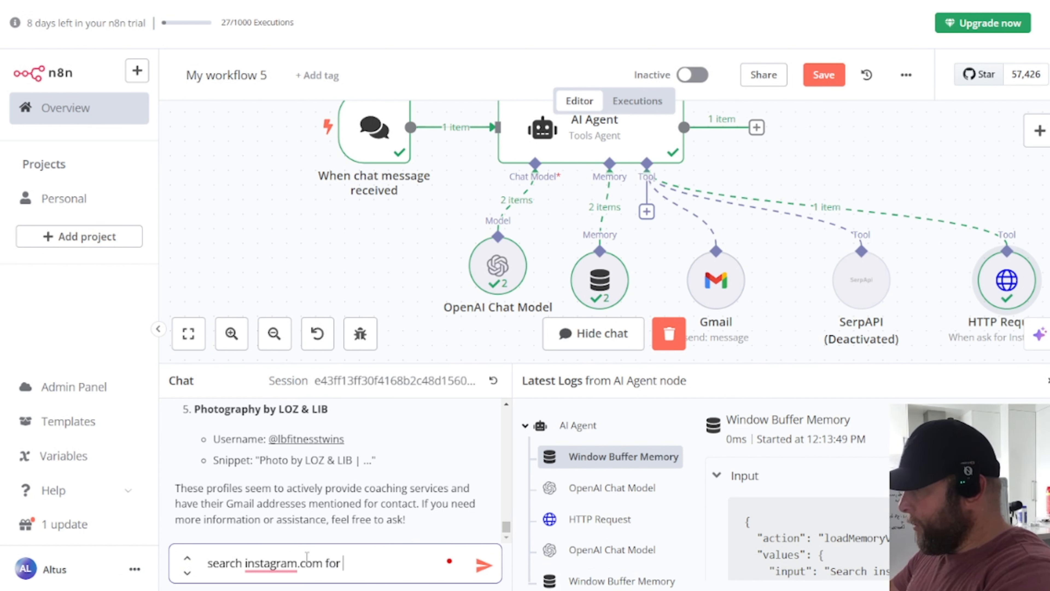
text("person)
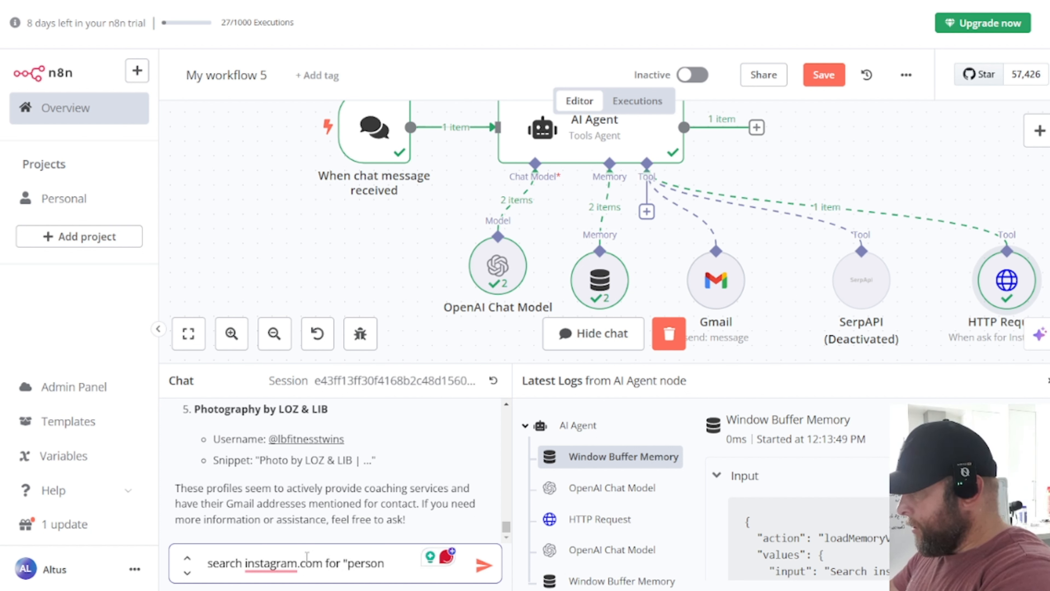
text( trainers")
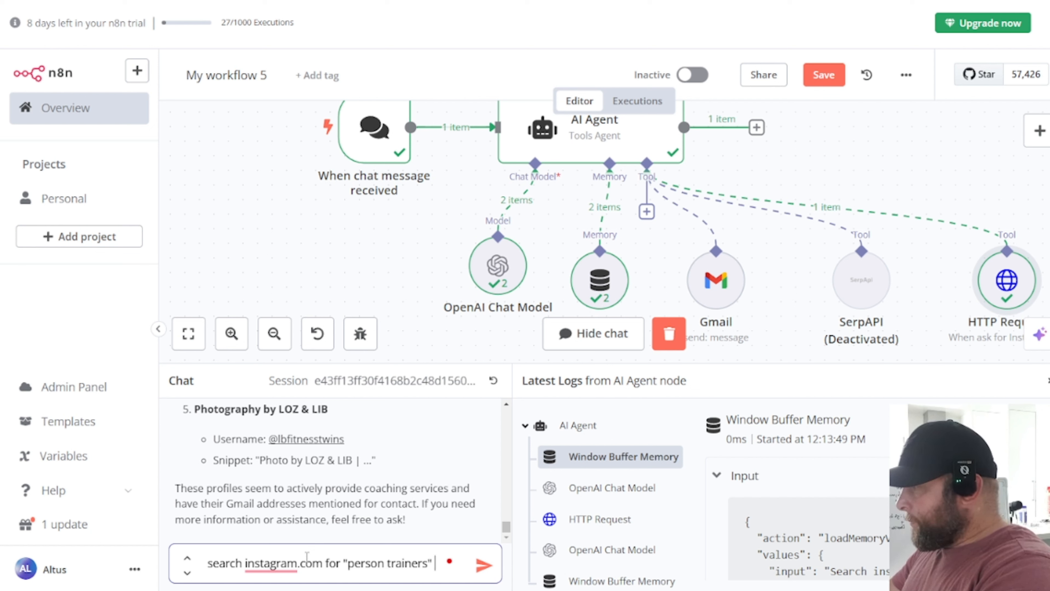
text( with emails)
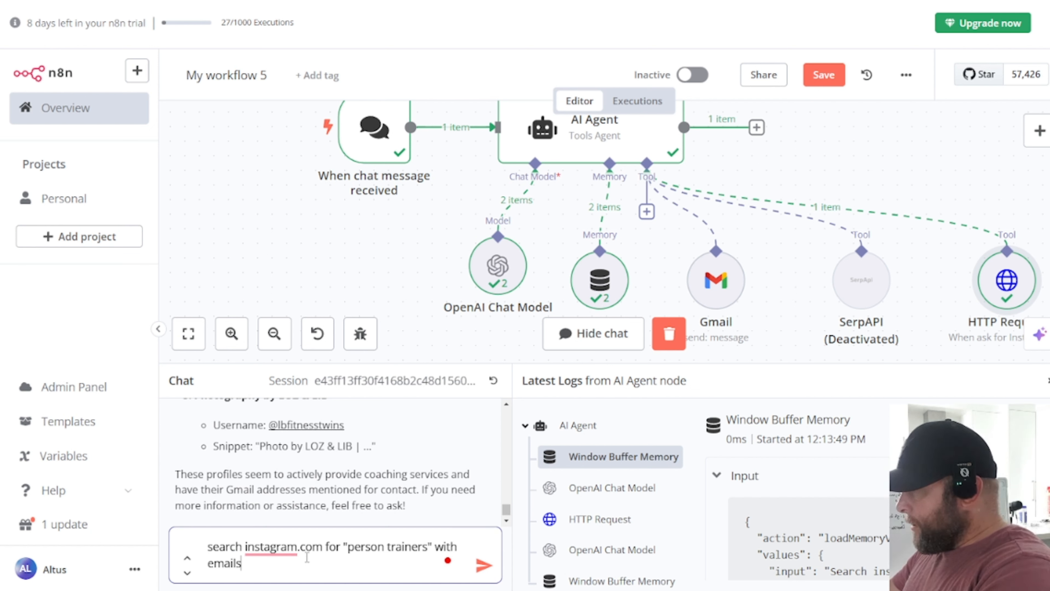
text( "@gmail.c)
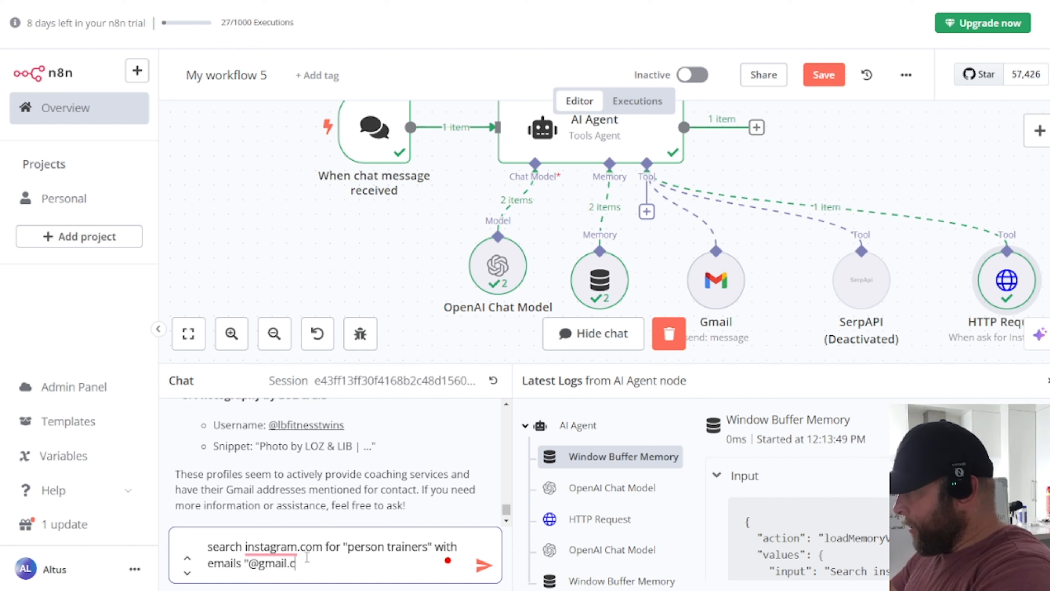
text(om" )
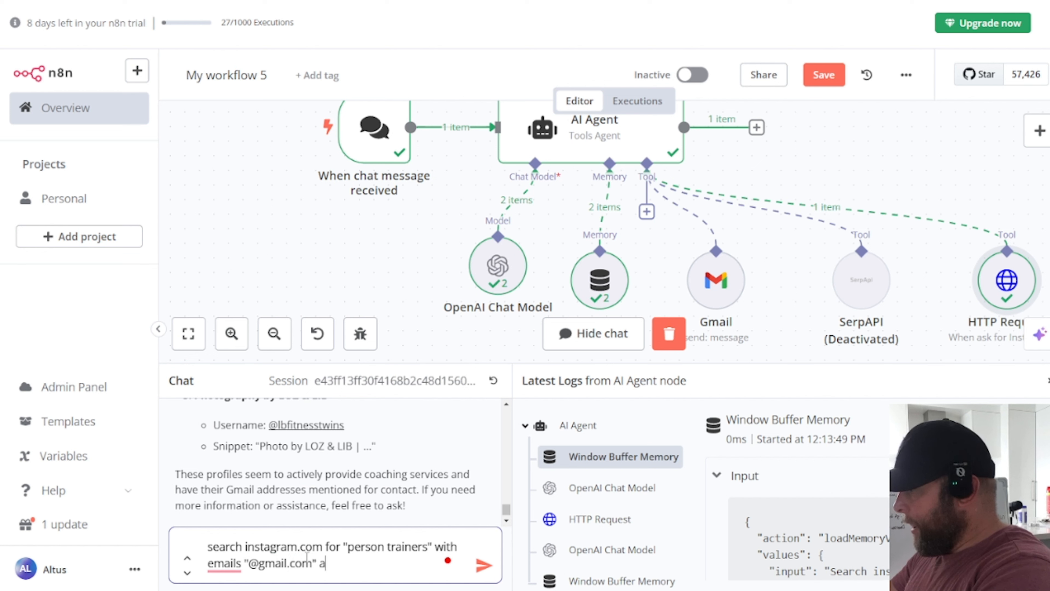
text(and I want 5 re)
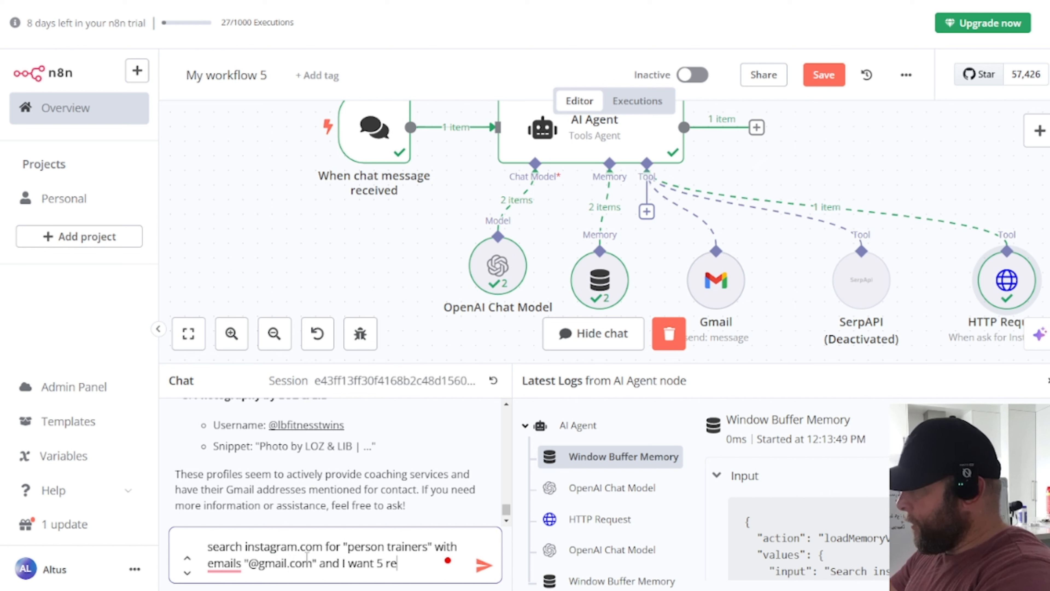
text(sults)
key(Return)
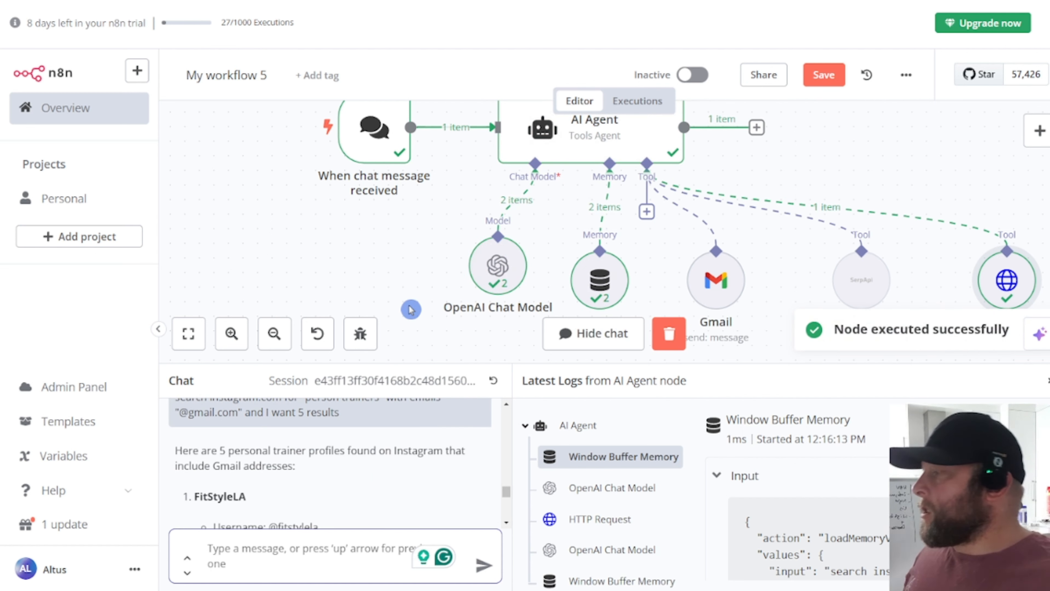
scroll(430, 471, down, 2)
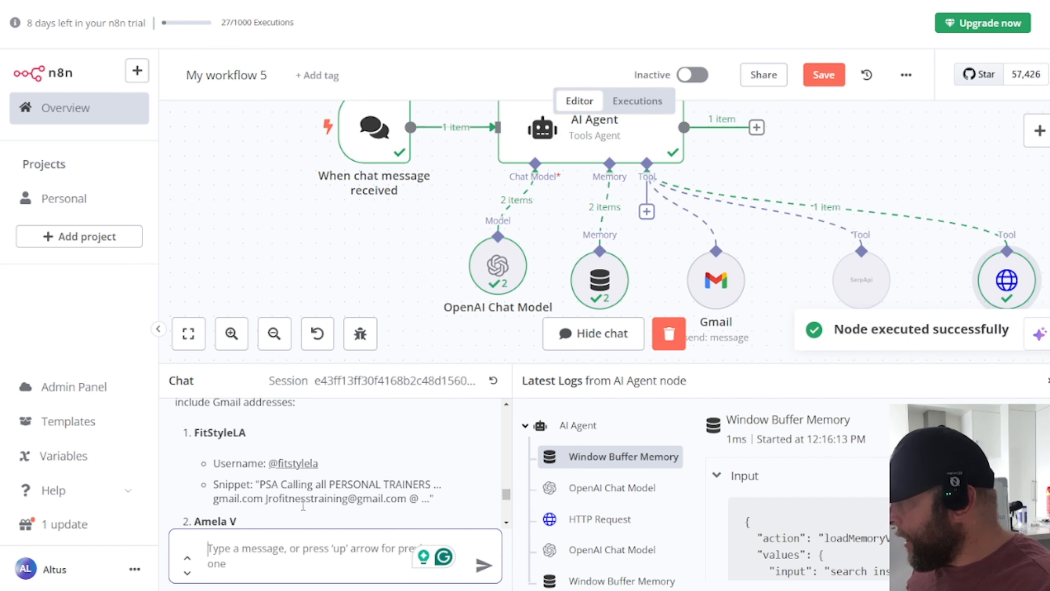
drag(259, 502, 407, 501)
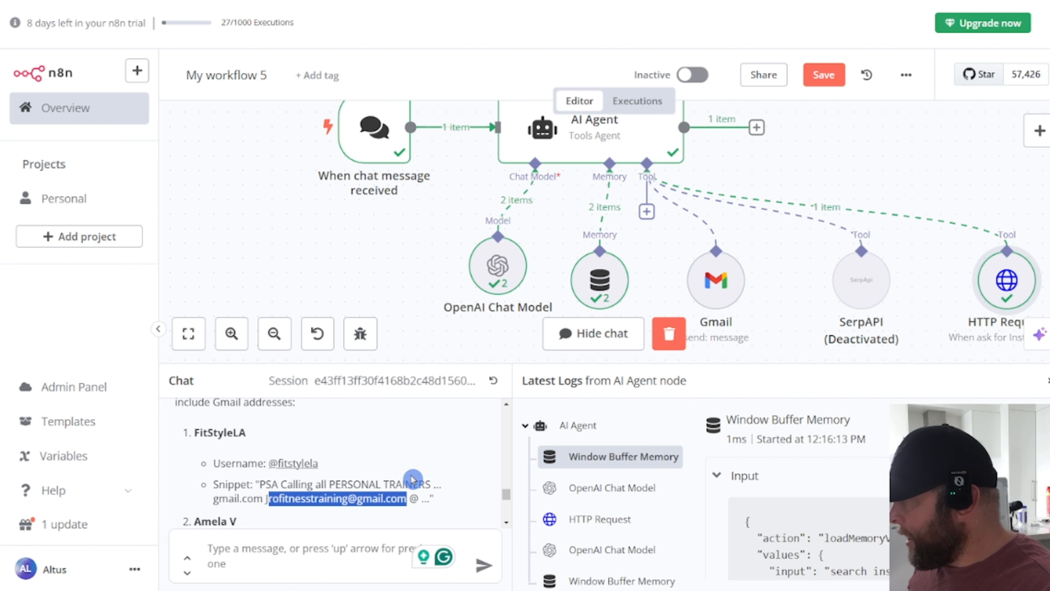
scroll(385, 474, down, 5)
scroll(356, 484, up, 3)
scroll(285, 503, down, 4)
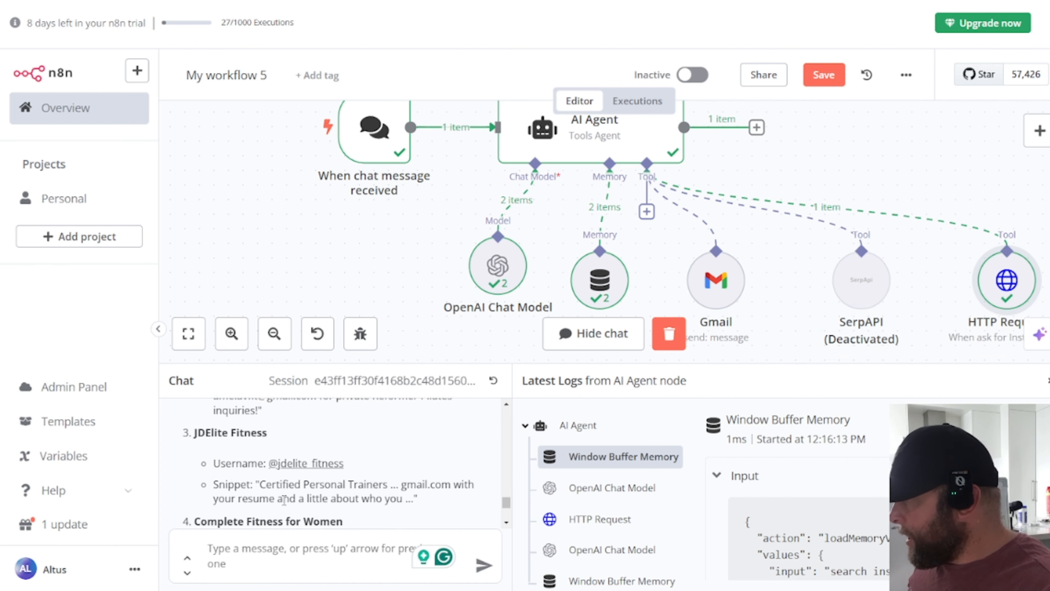
scroll(284, 502, down, 2)
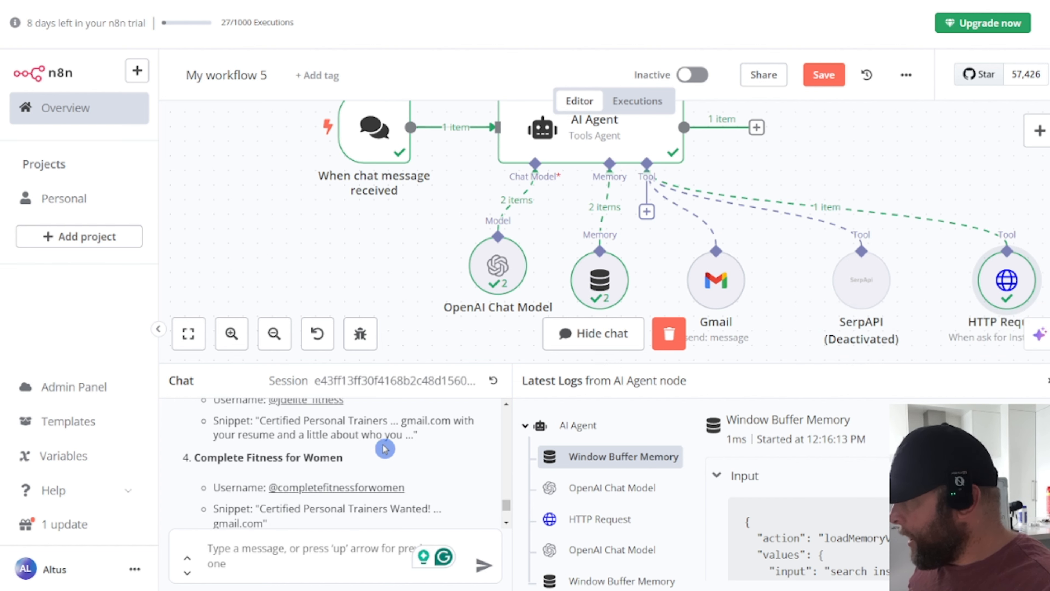
scroll(414, 451, down, 1)
scroll(425, 455, down, 3)
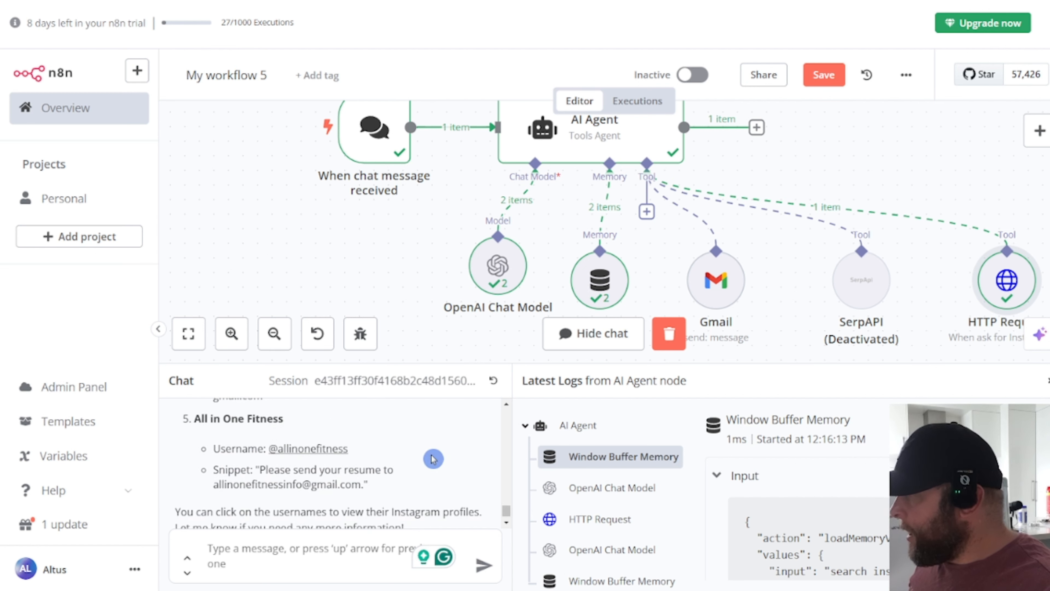
scroll(429, 457, down, 1)
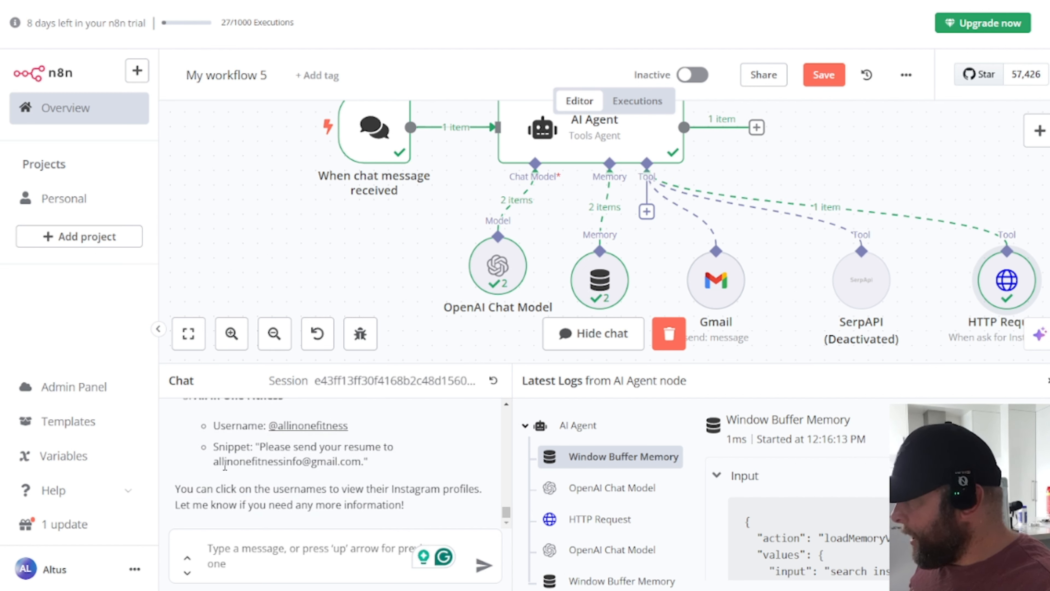
drag(213, 462, 355, 463)
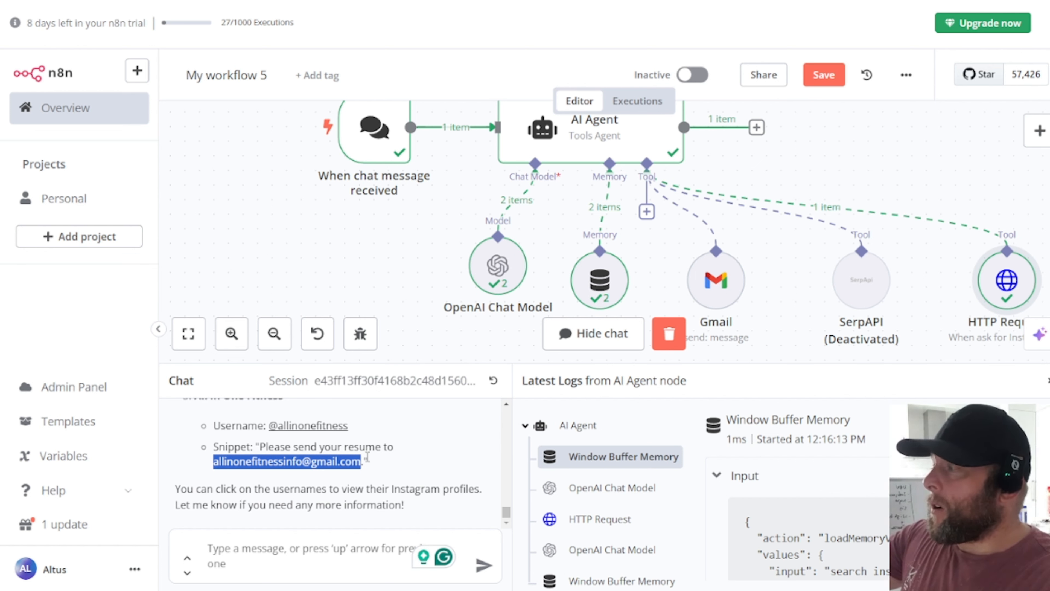
click(315, 548)
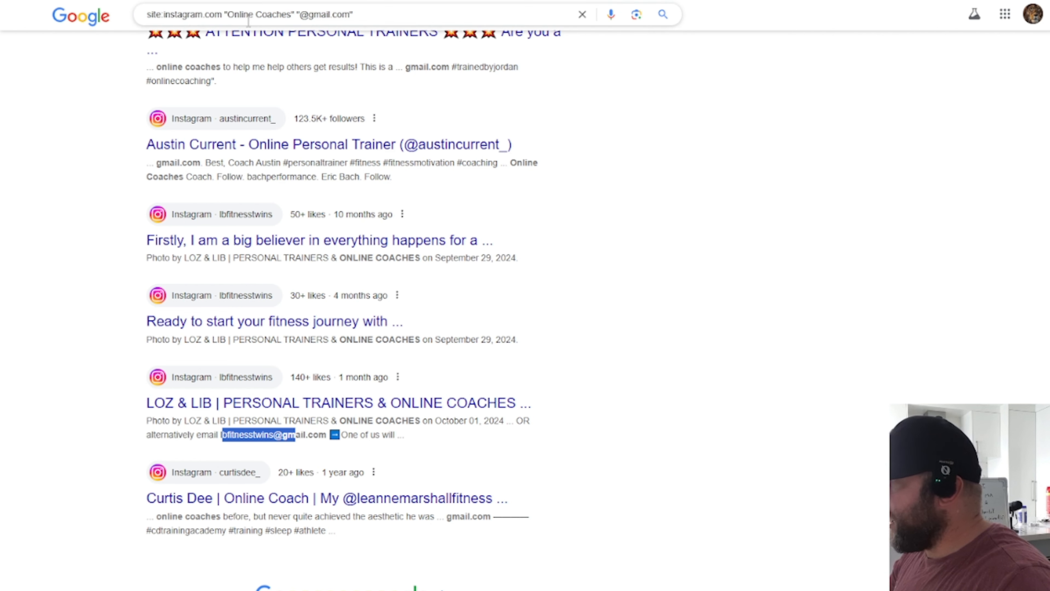
Step: Change the Google query from "Online Coaches" to "Voice AI", run it, and return to n8n
drag(291, 15, 227, 19)
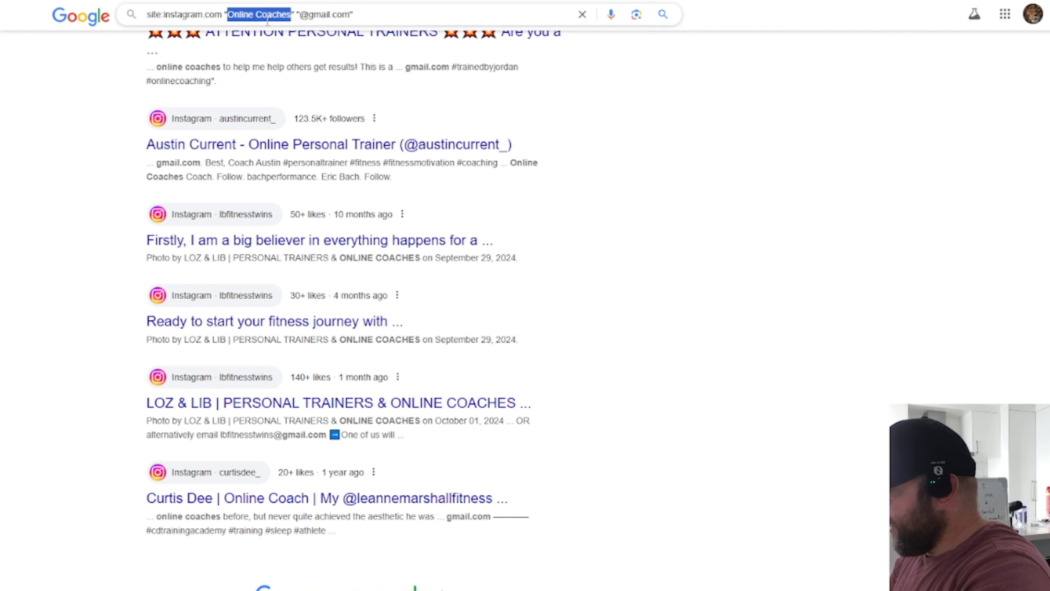
text(Voice AI)
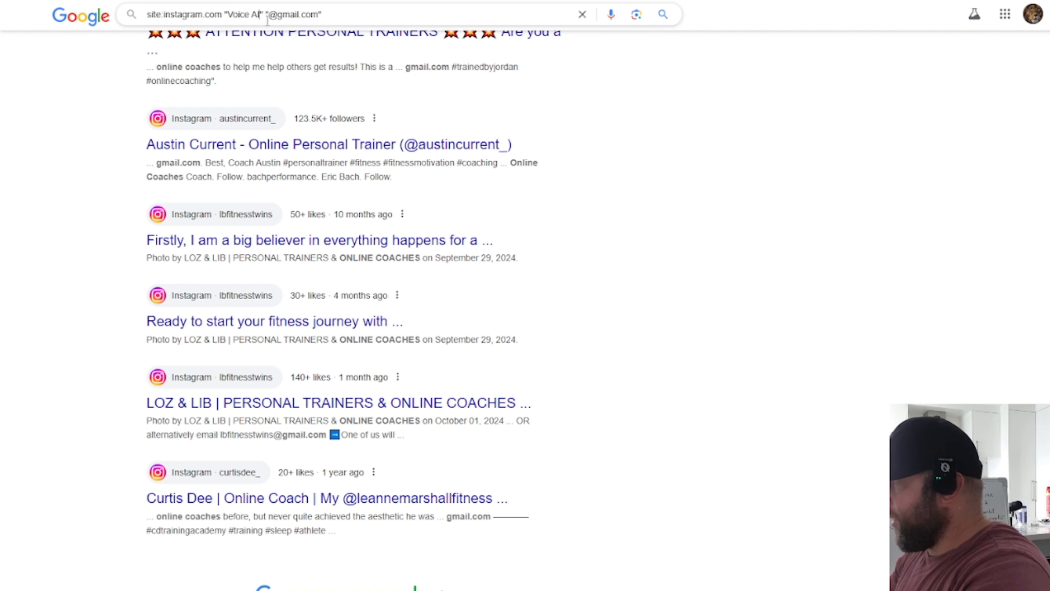
key(Return)
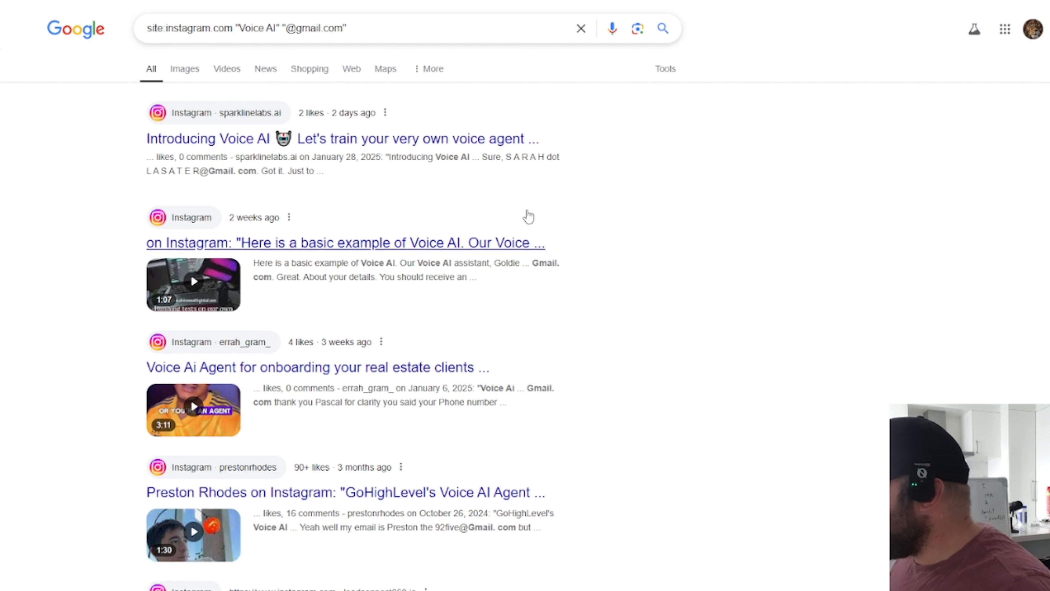
key(ctrl+Tab)
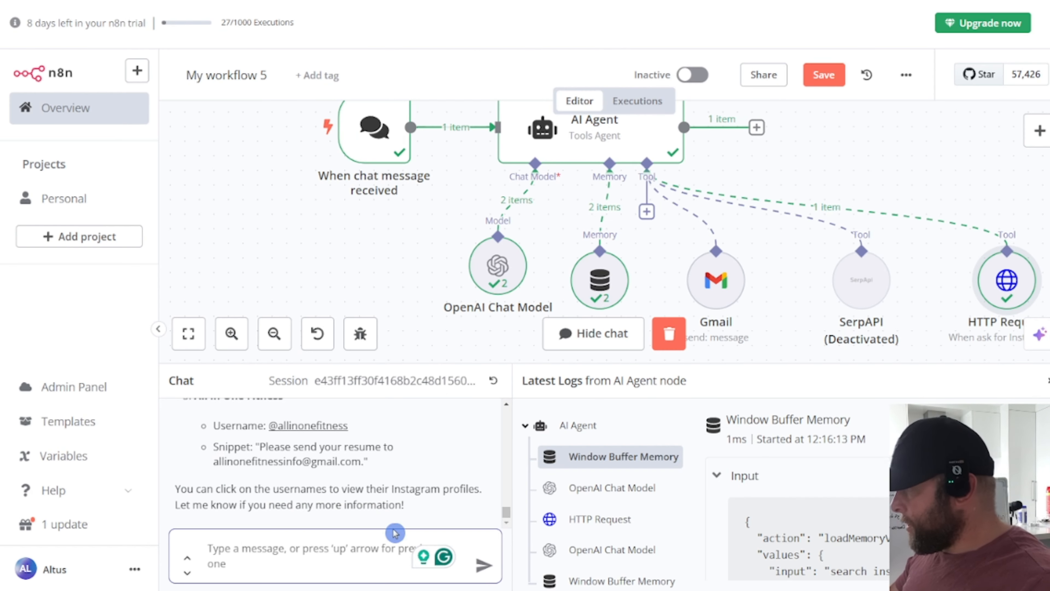
text(s)
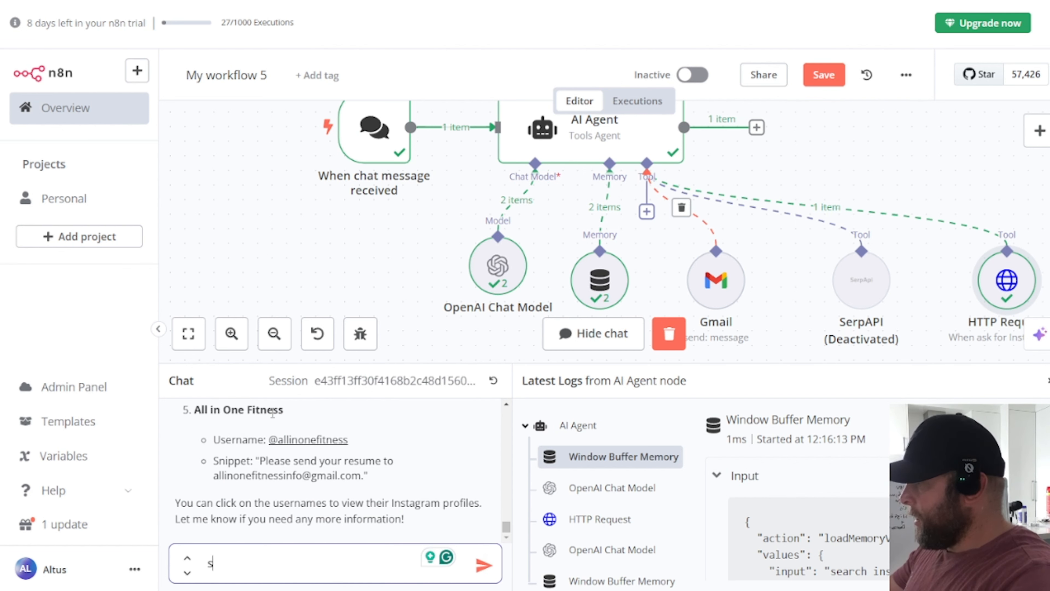
text(earch )
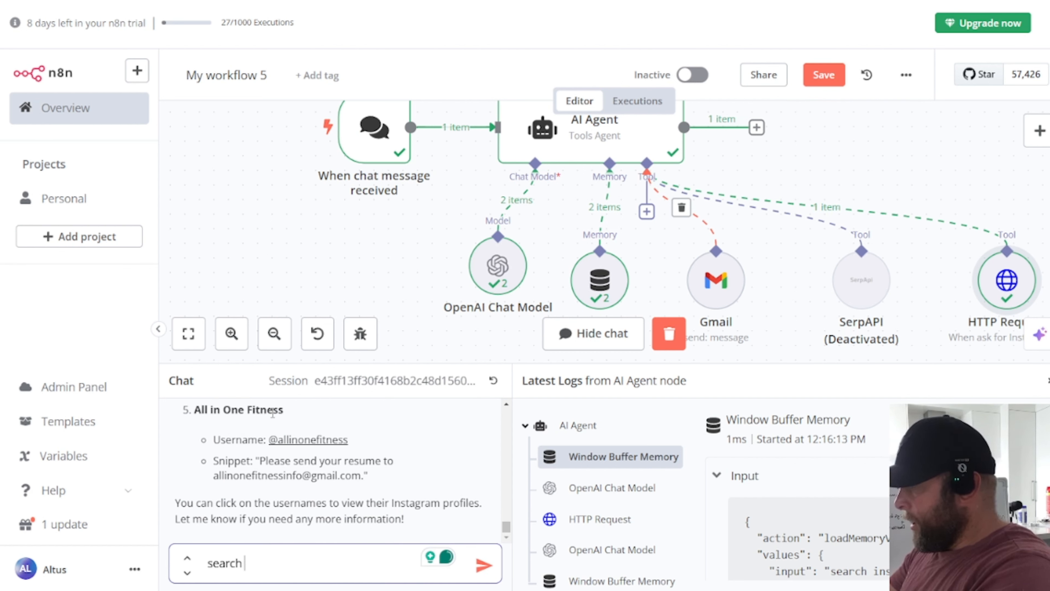
text(instagram for )
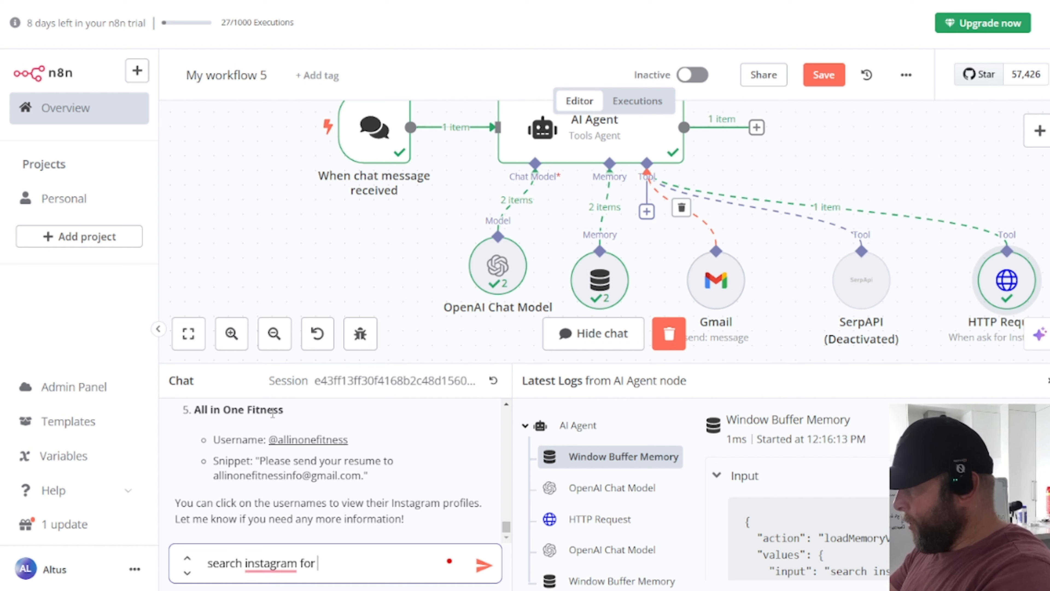
text(" Voice AI)
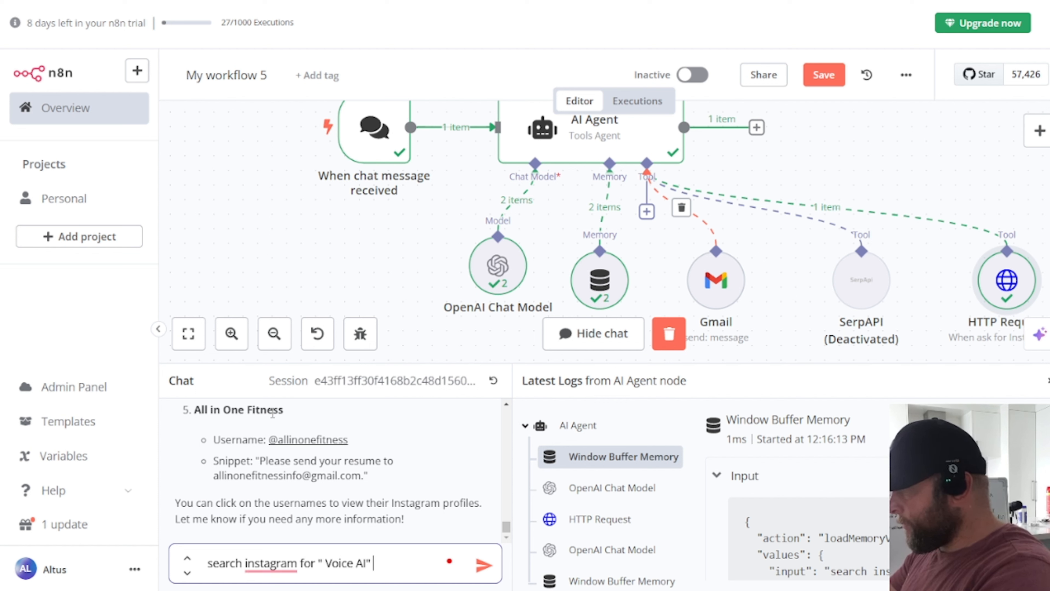
text(" wit)
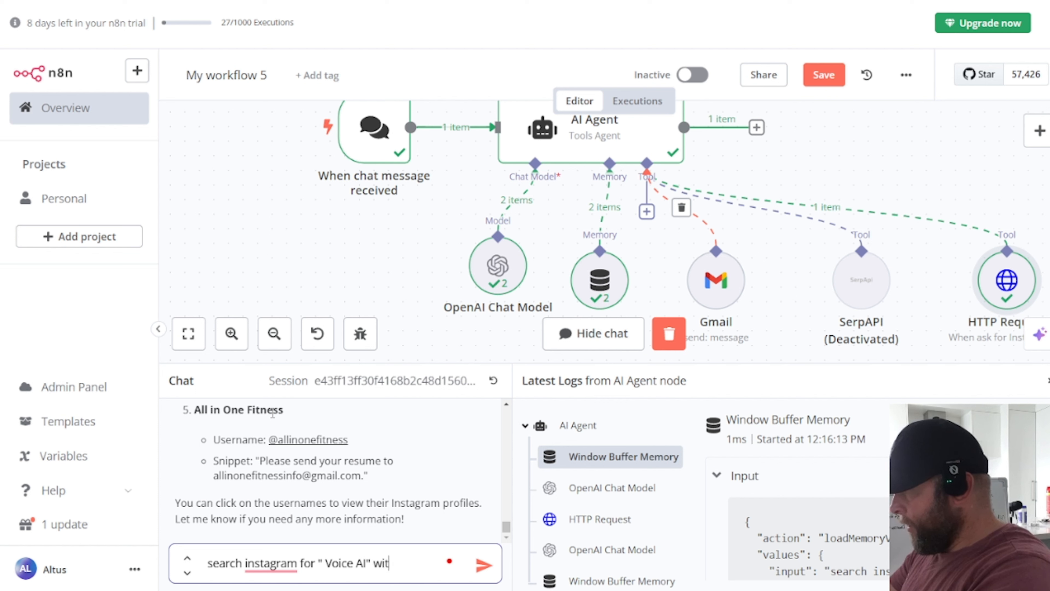
text(h r)
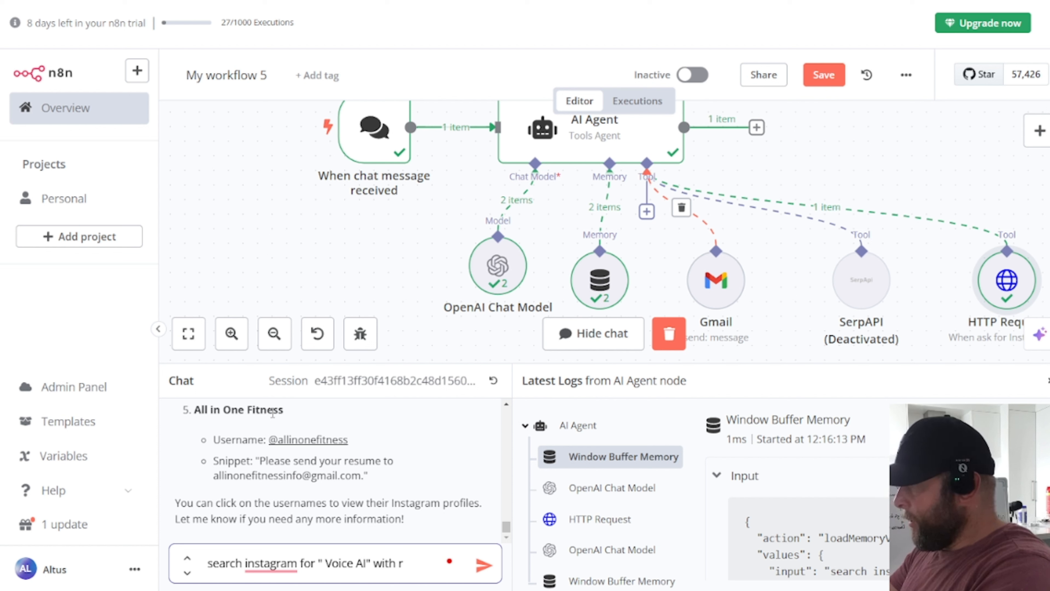
text(esult emails of)
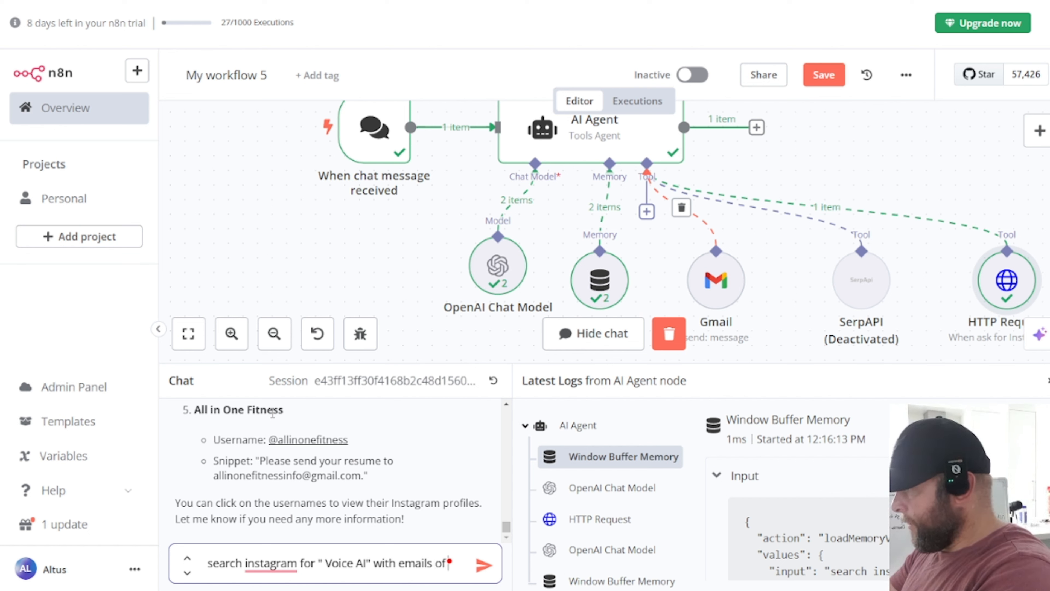
text( "@)
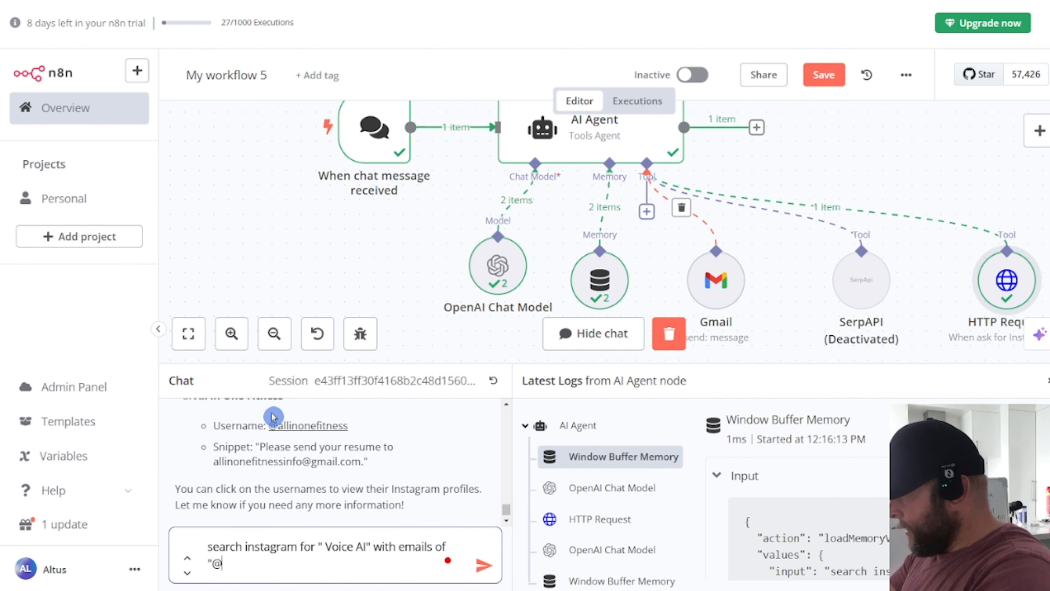
text(gmail.com")
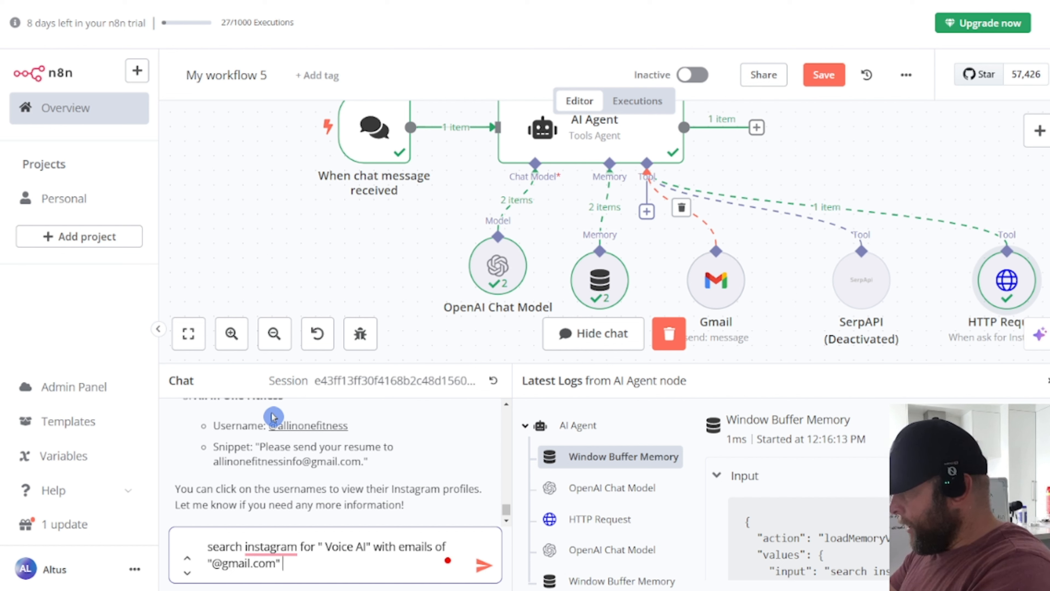
text( and give me 5 resutls)
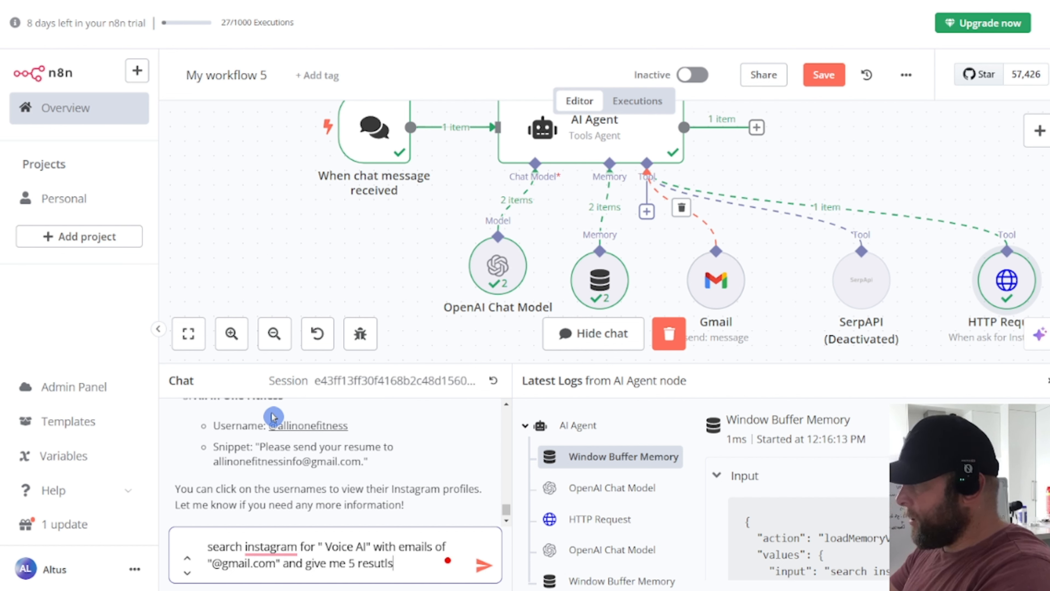
key(Return)
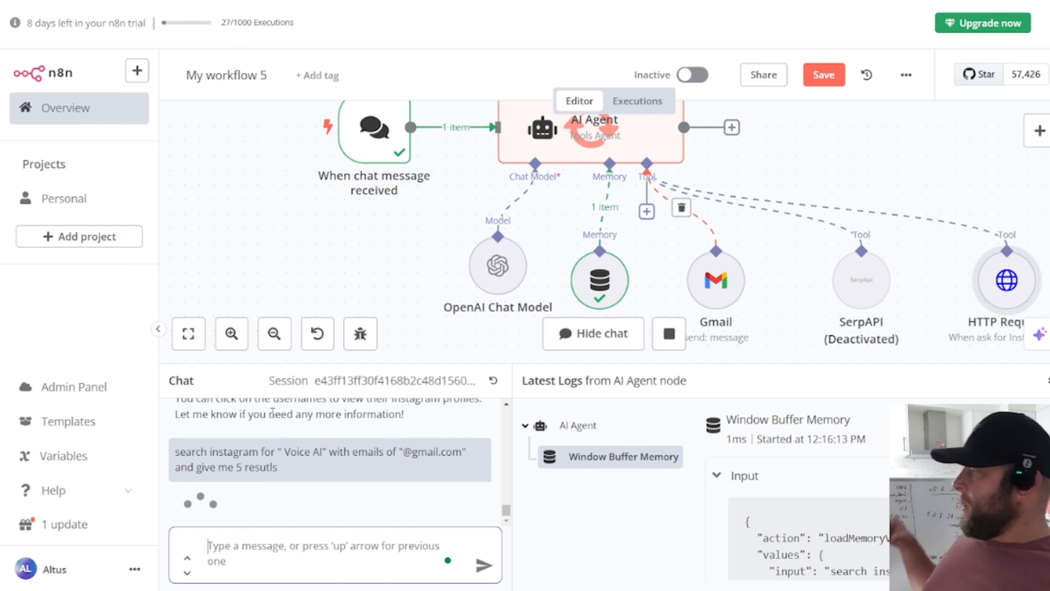
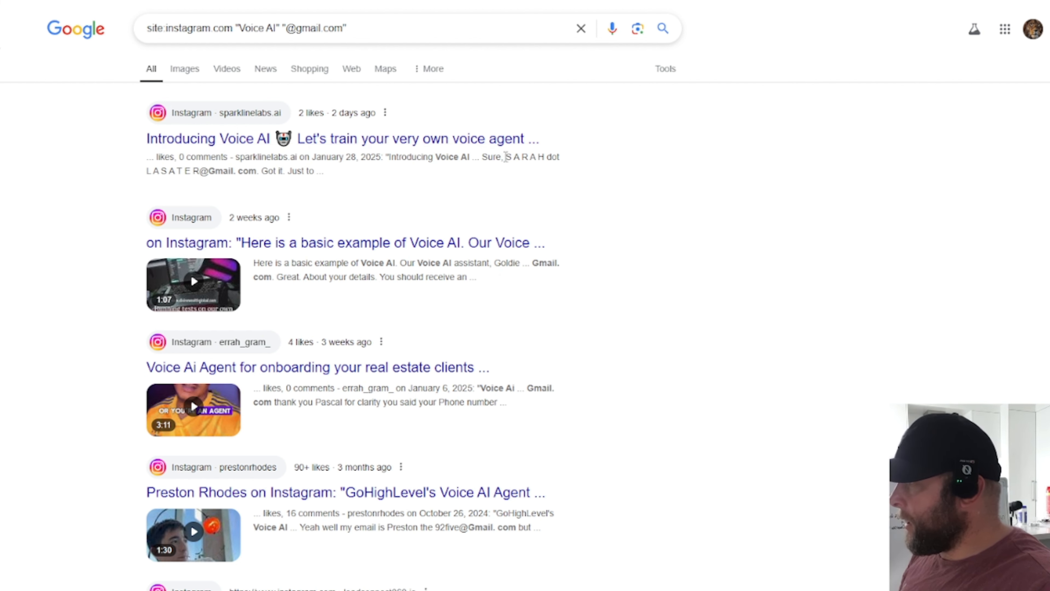
Step: Review the Voice AI search results, highlighting the Gmail addresses in the snippets
drag(505, 157, 256, 178)
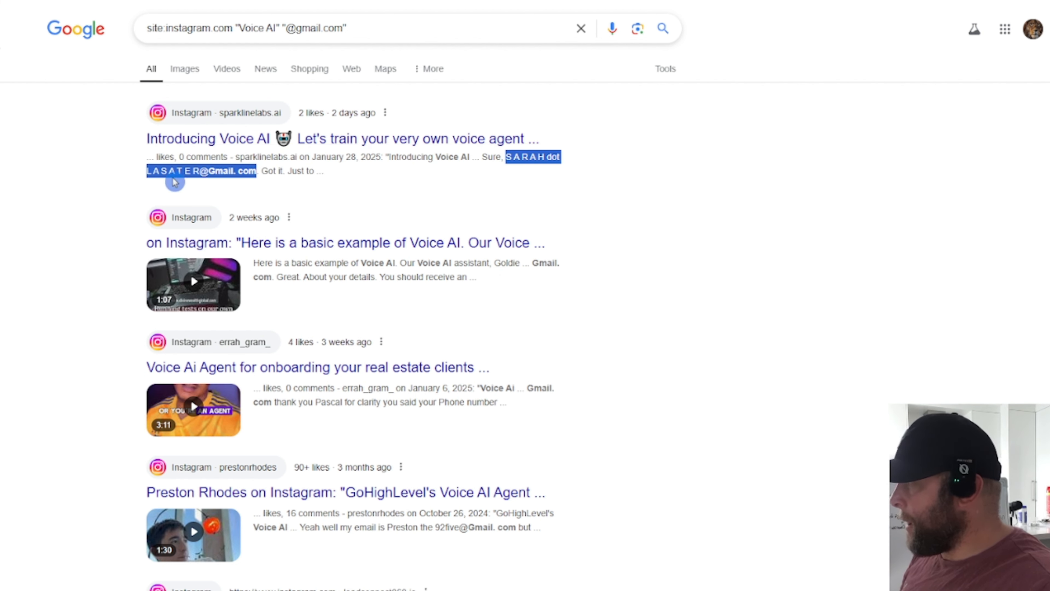
scroll(551, 286, down, 6)
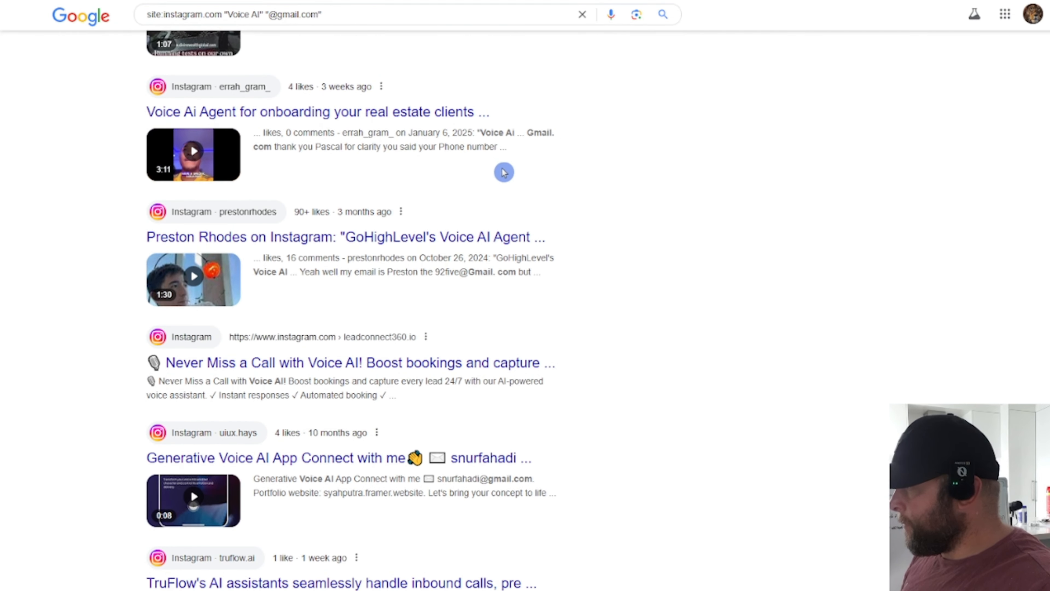
scroll(509, 282, down, 2)
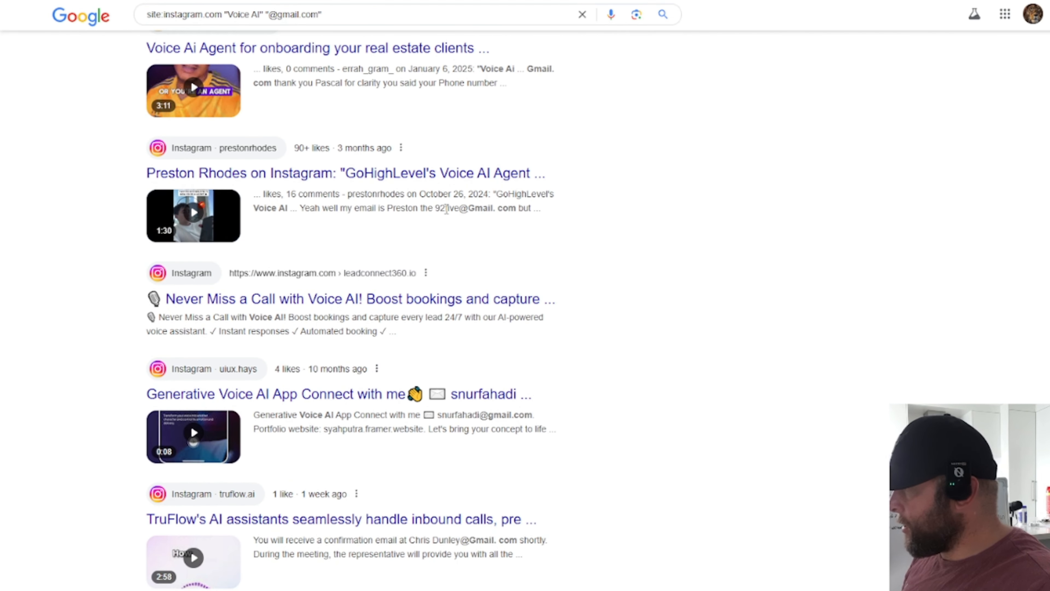
drag(435, 208, 516, 208)
scroll(464, 254, down, 1)
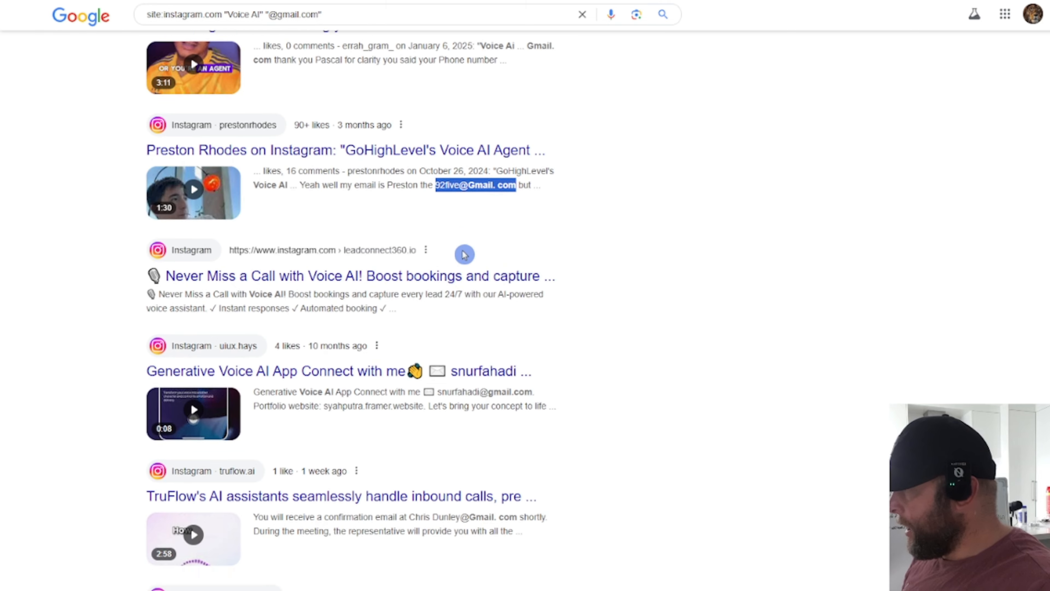
scroll(509, 244, down, 4)
scroll(579, 242, down, 3)
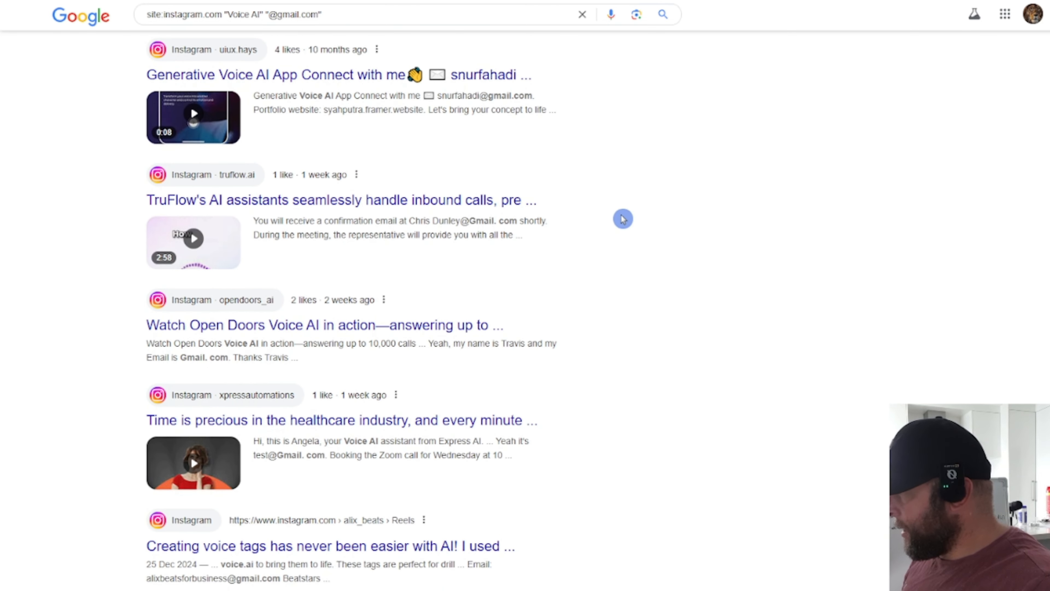
drag(436, 95, 533, 95)
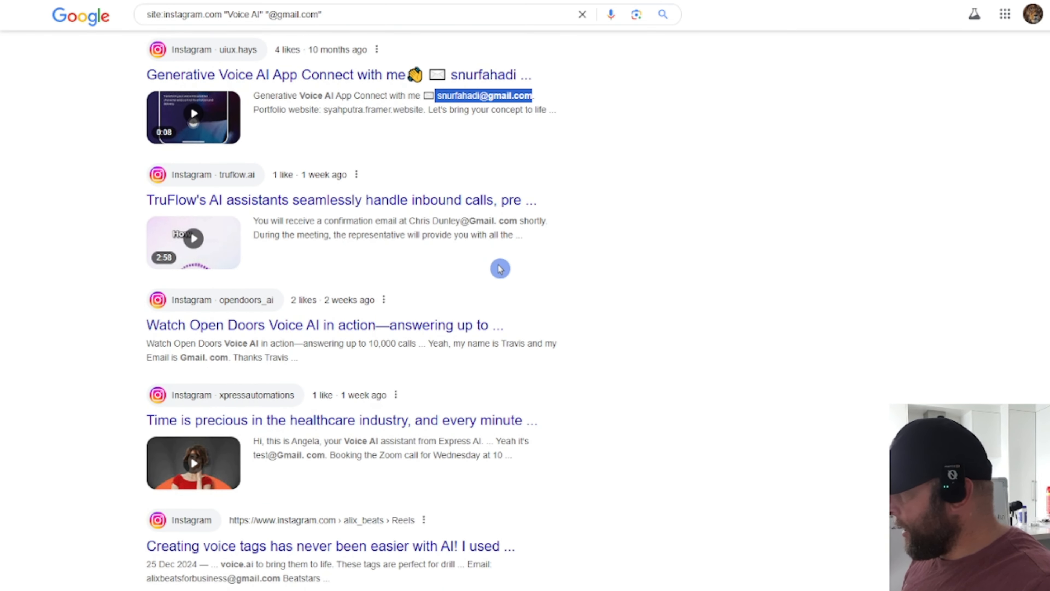
scroll(500, 269, down, 4)
scroll(488, 213, up, 3)
drag(433, 162, 564, 196)
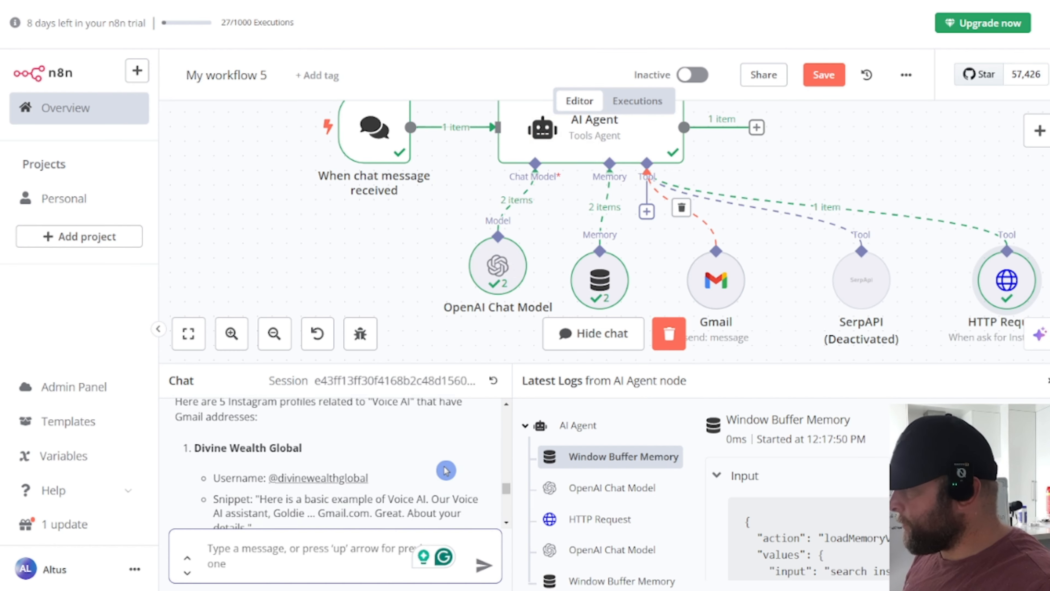
scroll(446, 470, down, 2)
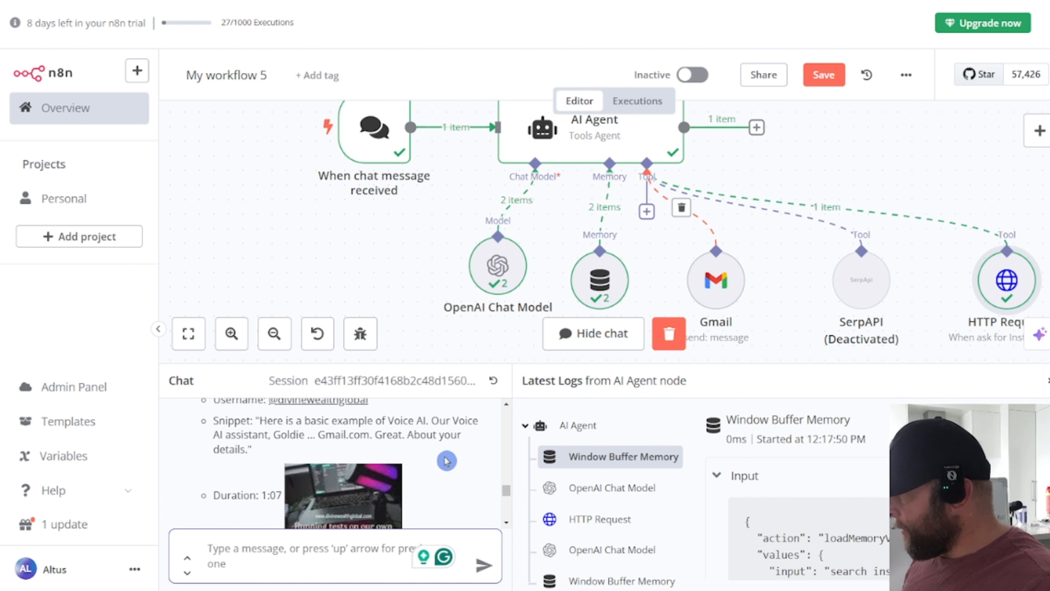
scroll(446, 462, down, 2)
scroll(451, 467, up, 3)
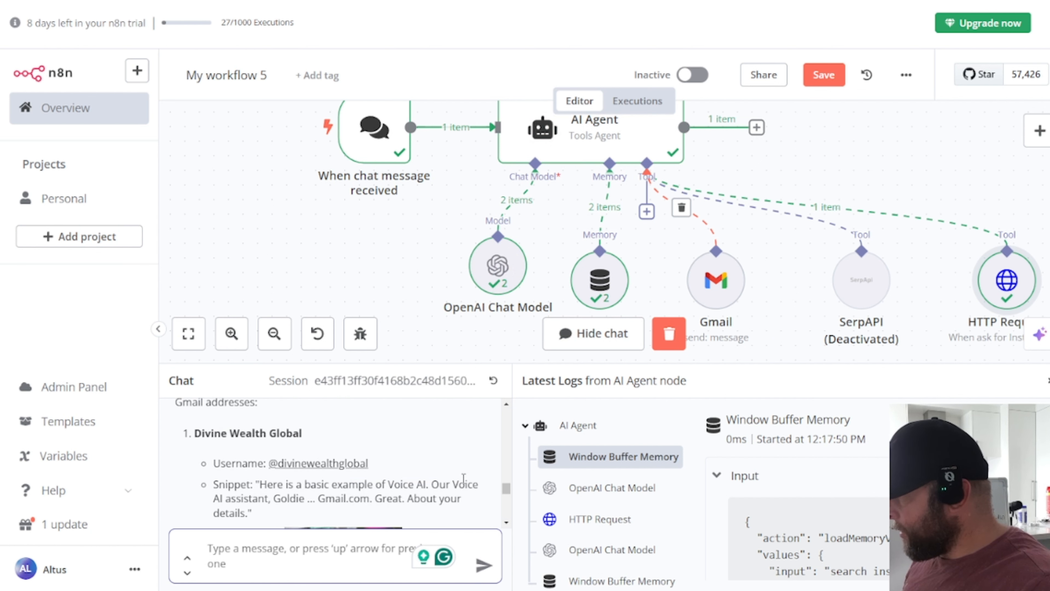
scroll(467, 457, down, 3)
scroll(455, 455, up, 2)
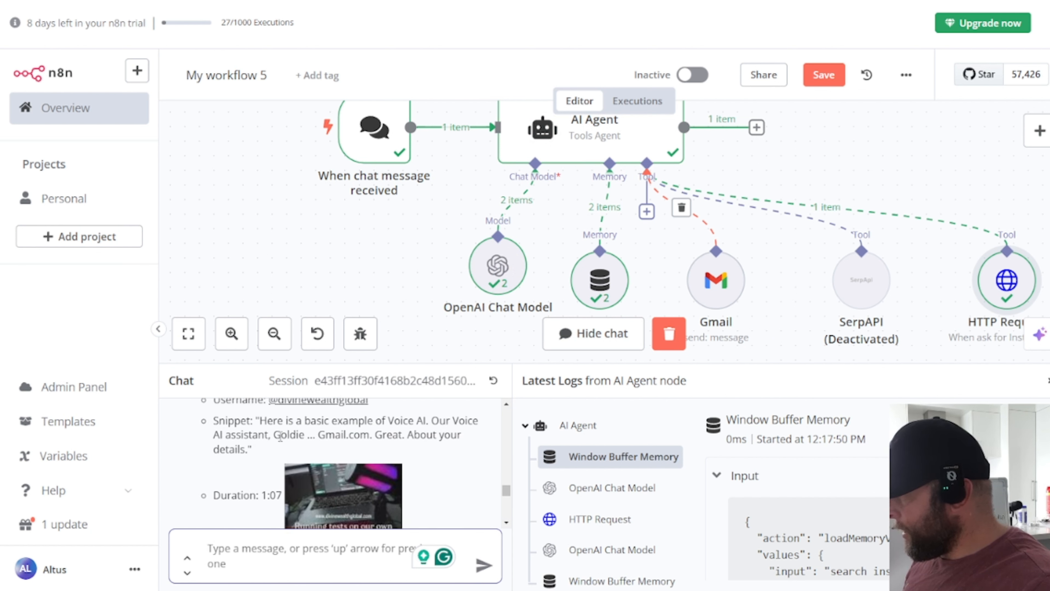
drag(276, 435, 337, 436)
scroll(406, 440, down, 3)
click(420, 440)
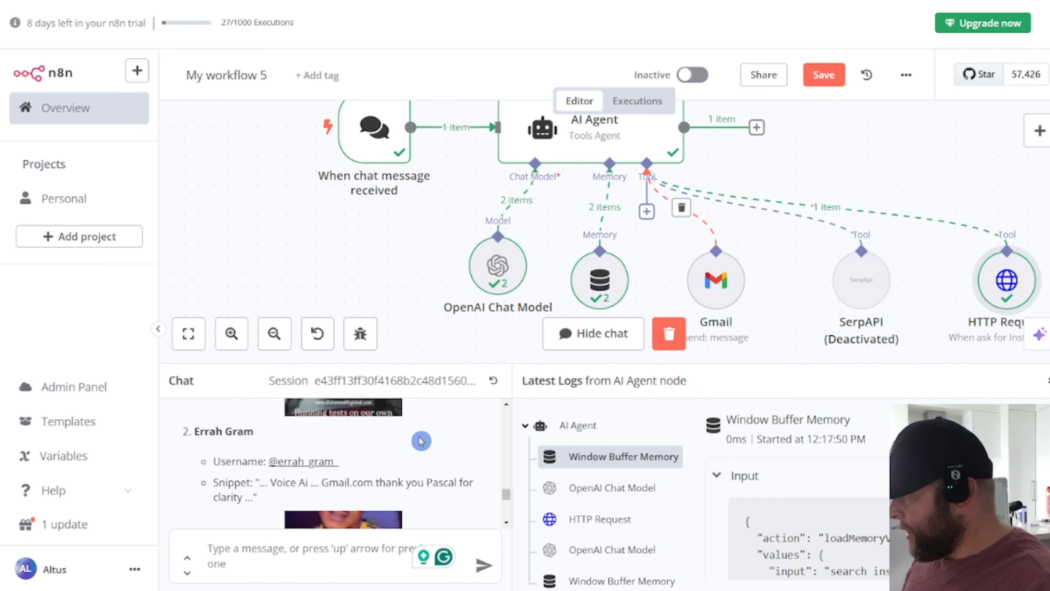
scroll(470, 442, down, 4)
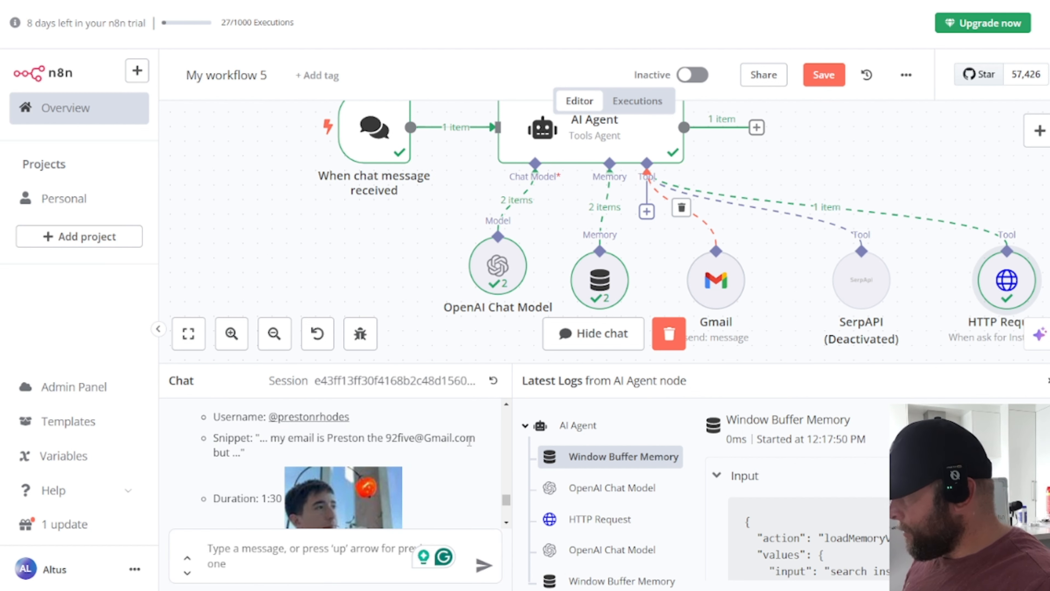
scroll(419, 433, down, 1)
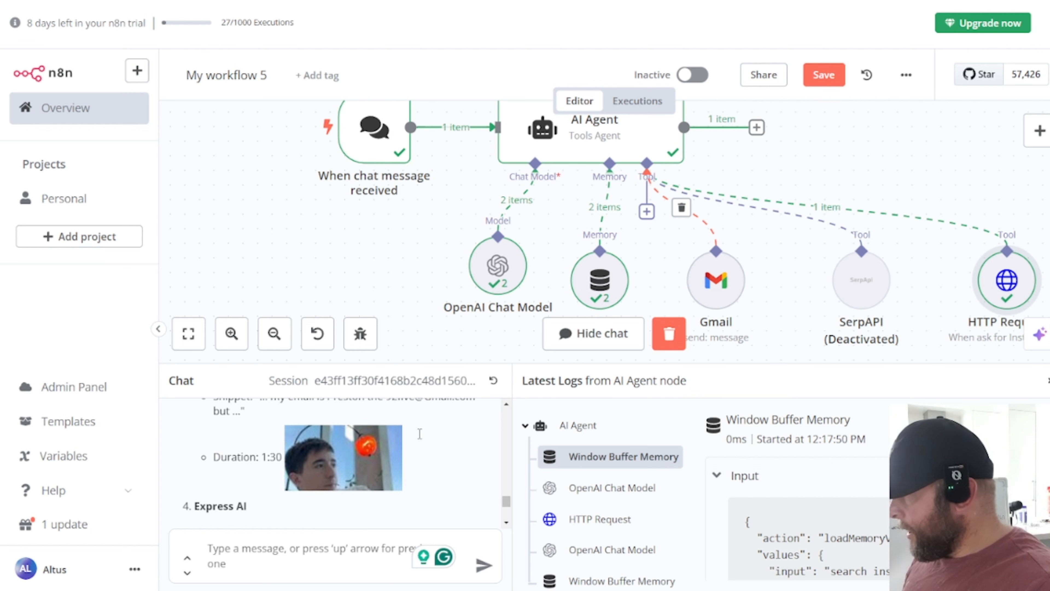
scroll(419, 433, down, 4)
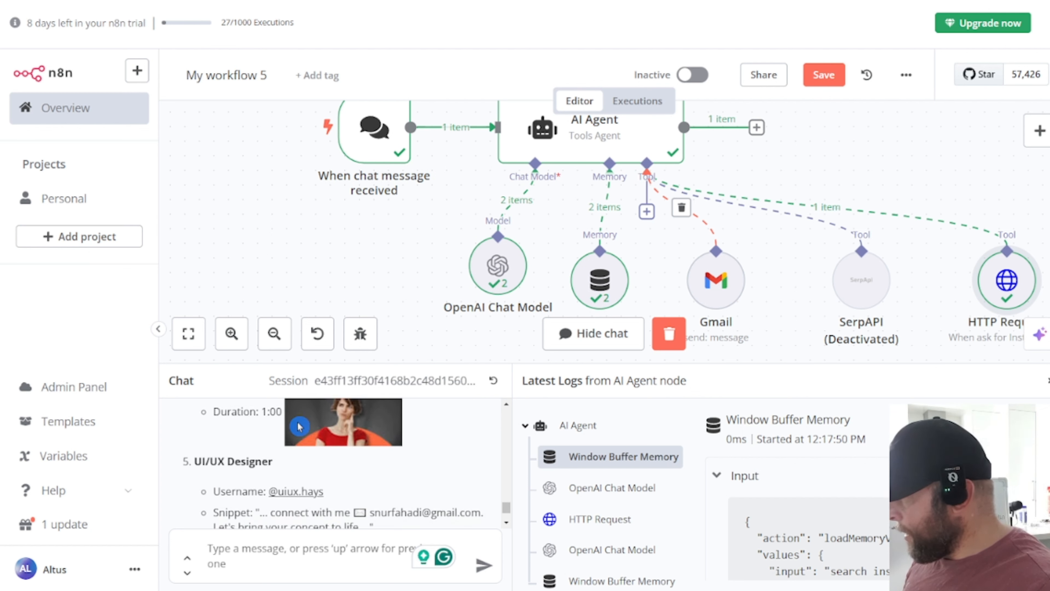
scroll(300, 430, down, 5)
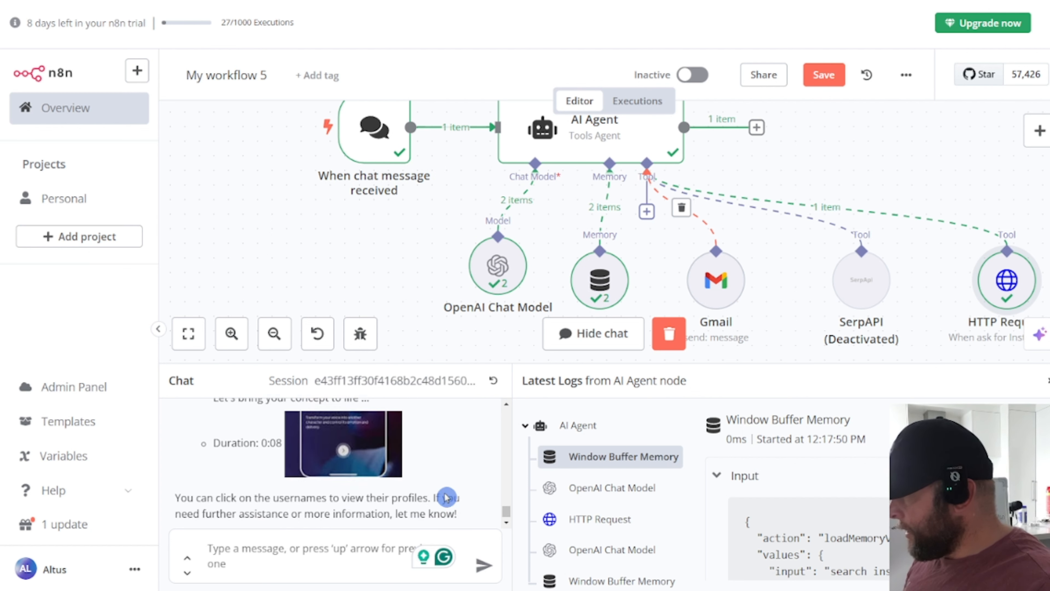
Step: Ask the agent to email the found addresses: subject 'Like your Instagram', follow-for-follow message
click(240, 555)
text(us)
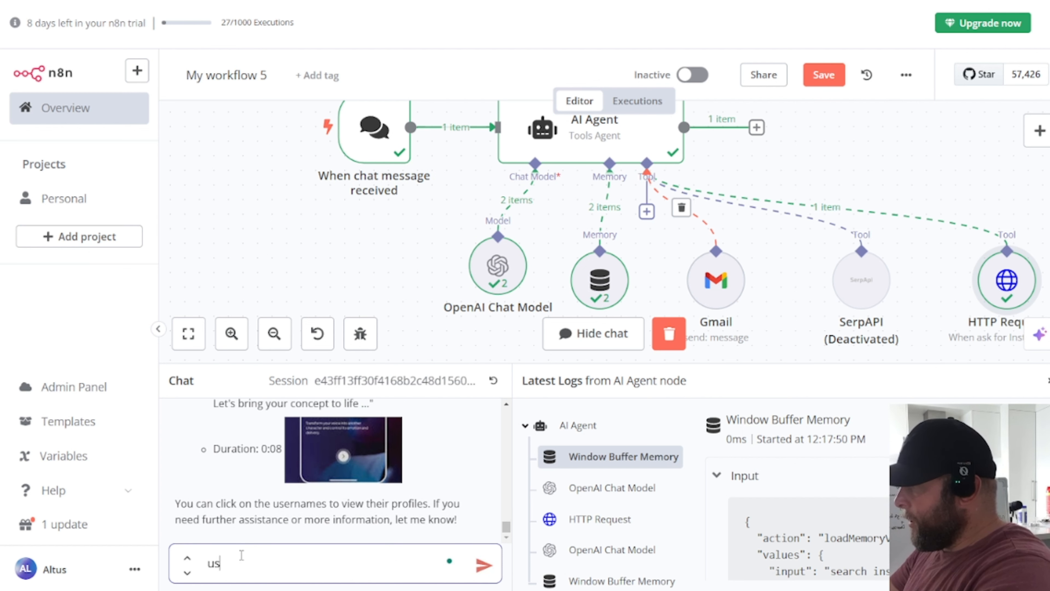
text(e the emails yo)
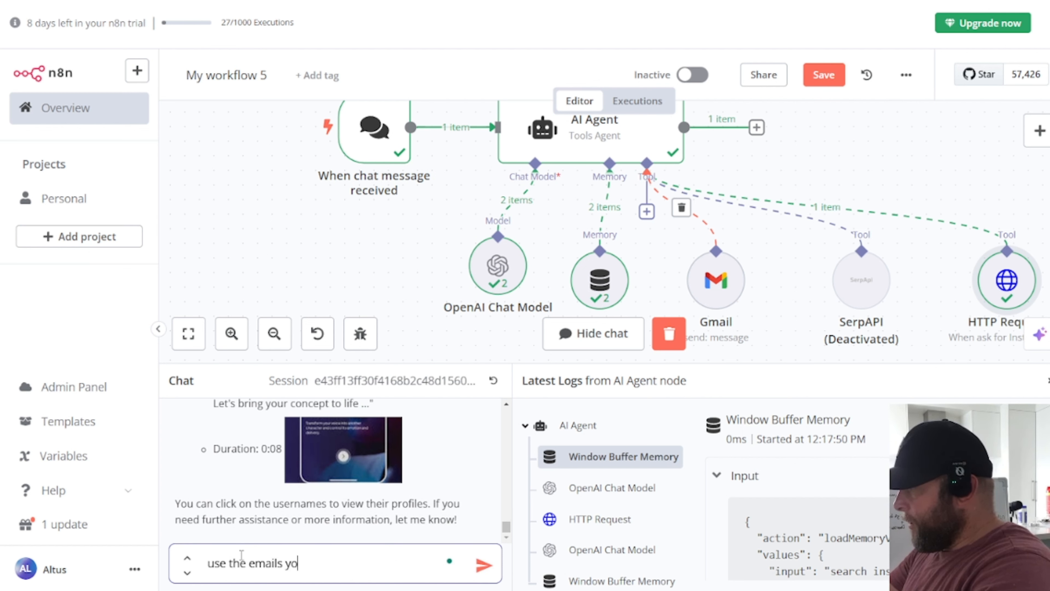
text(u found )
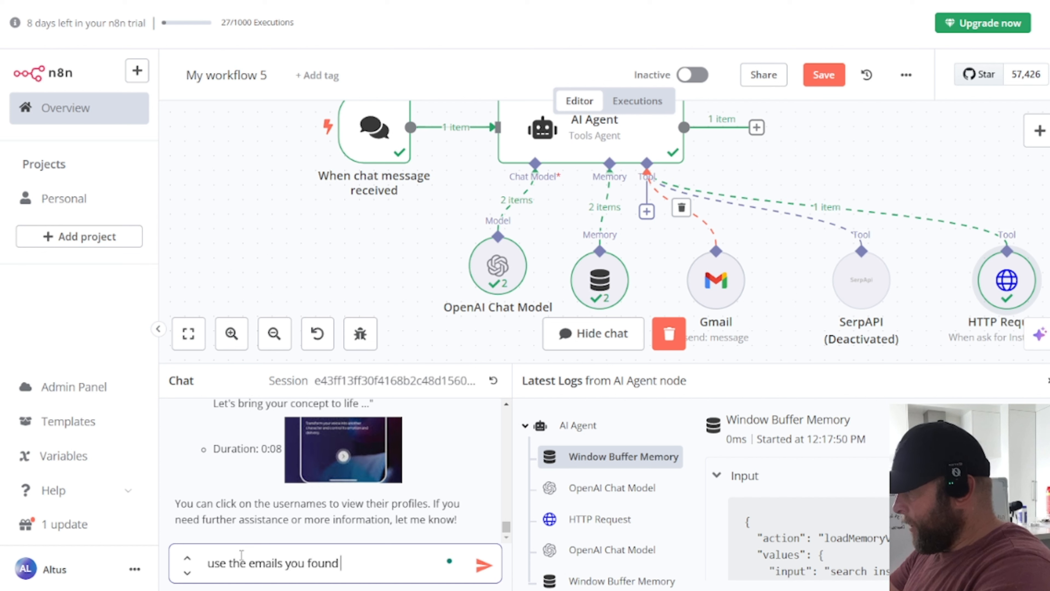
text(above and)
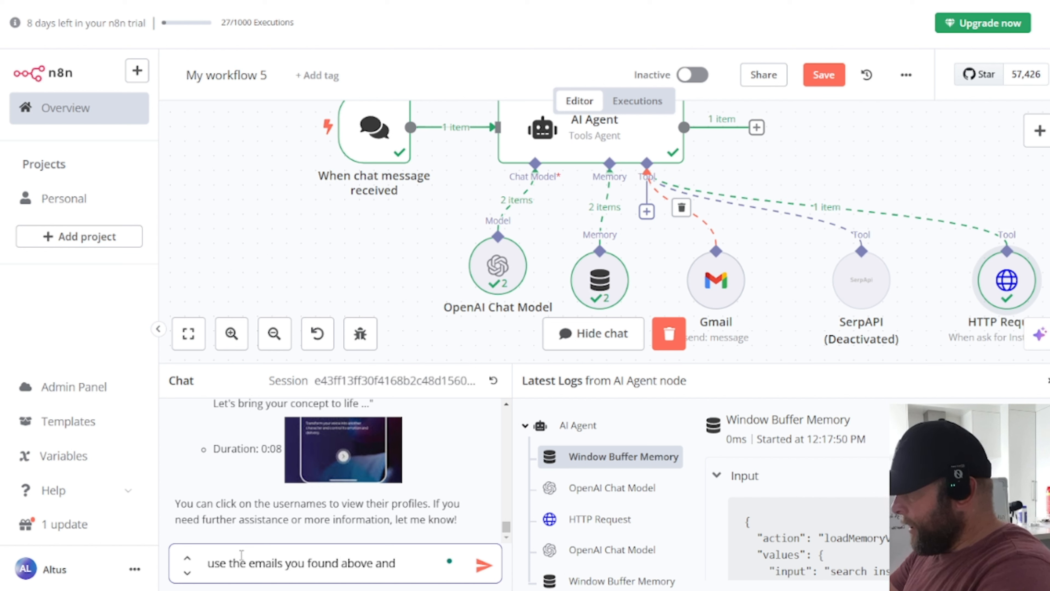
text( send them a)
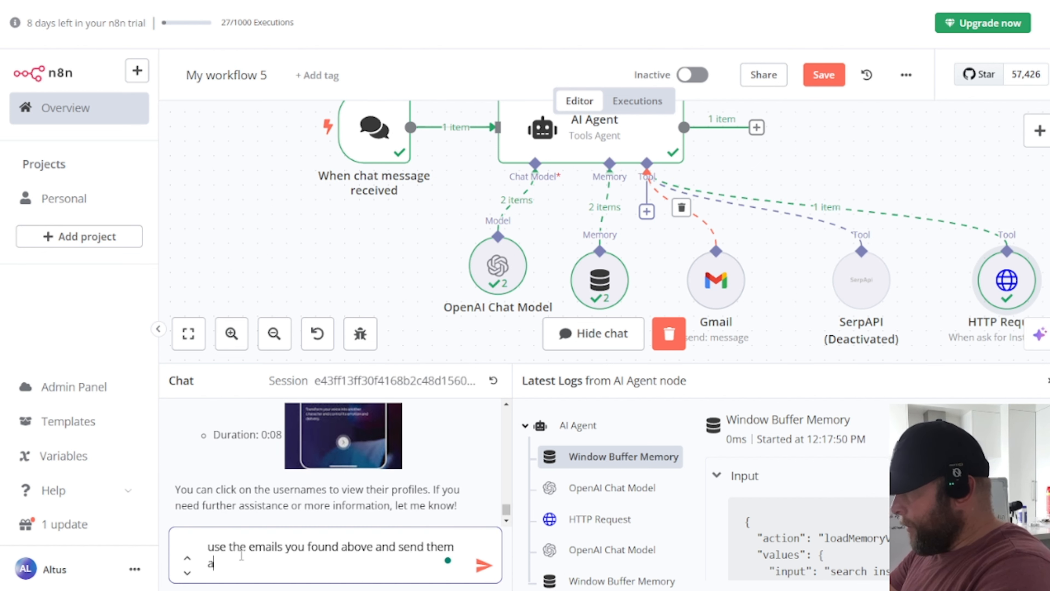
text(ll a personal message. Th)
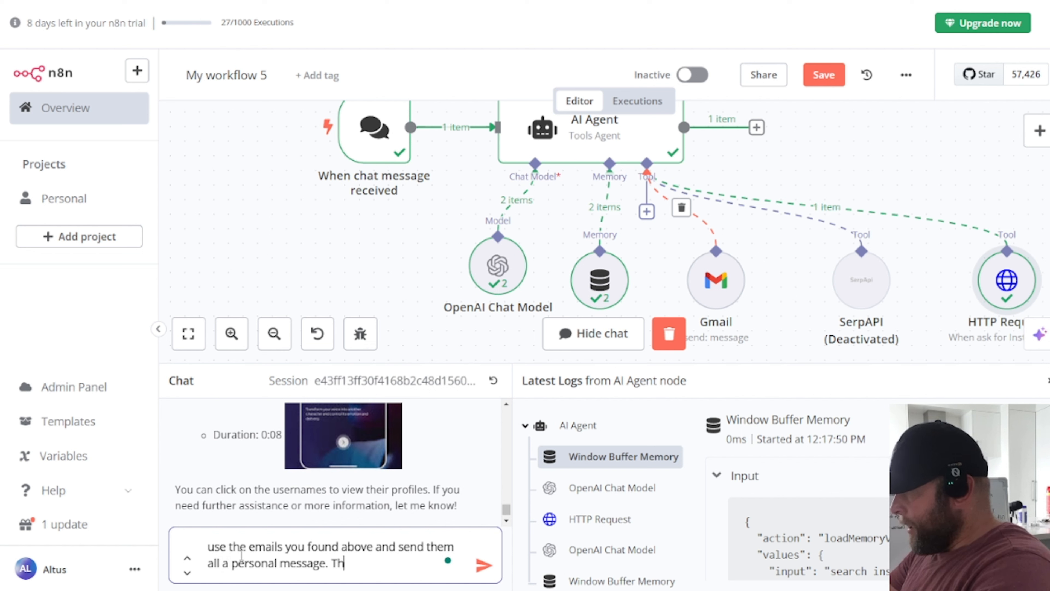
text(e subject is)
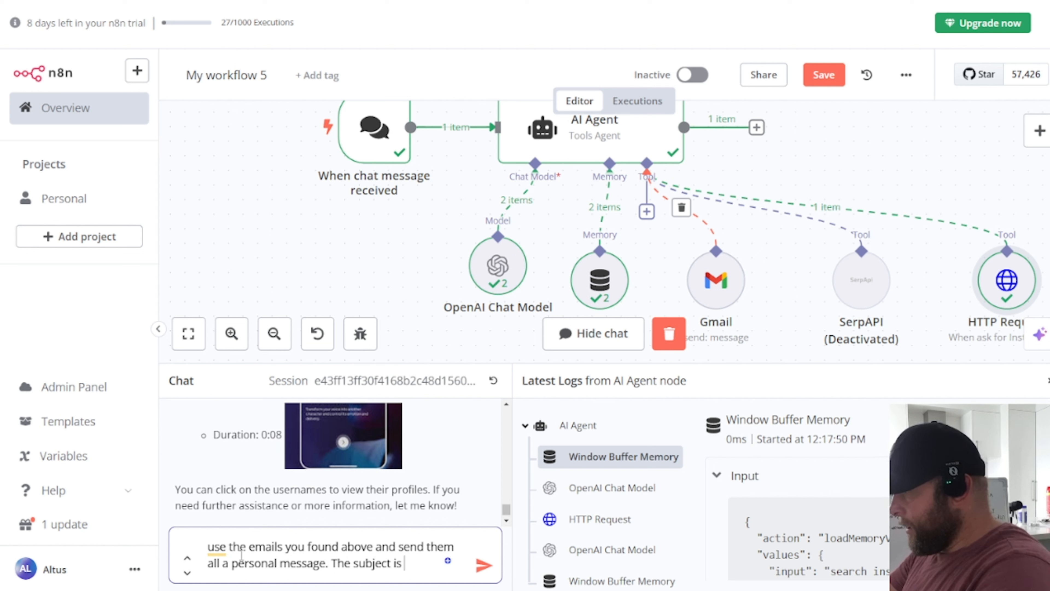
text( "LKi)
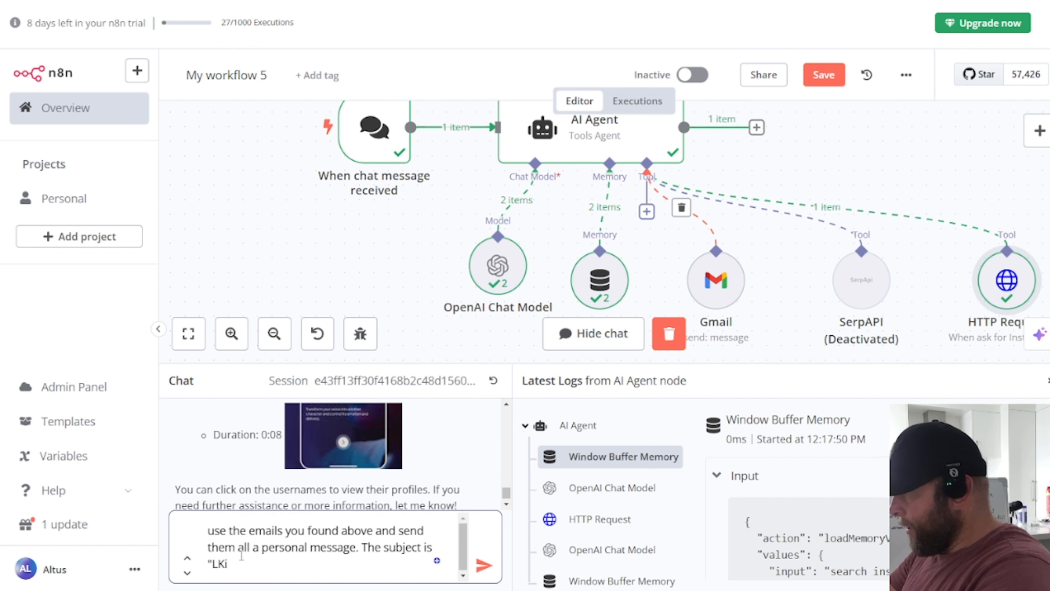
key(BackSpace)
key(BackSpace)
text(ike you)
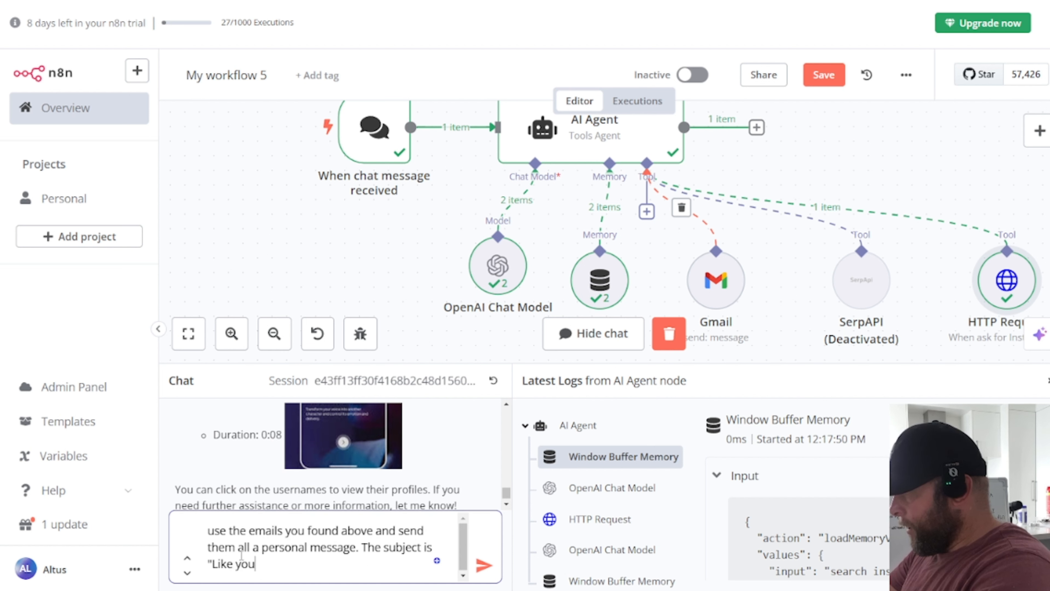
text(r Instagr)
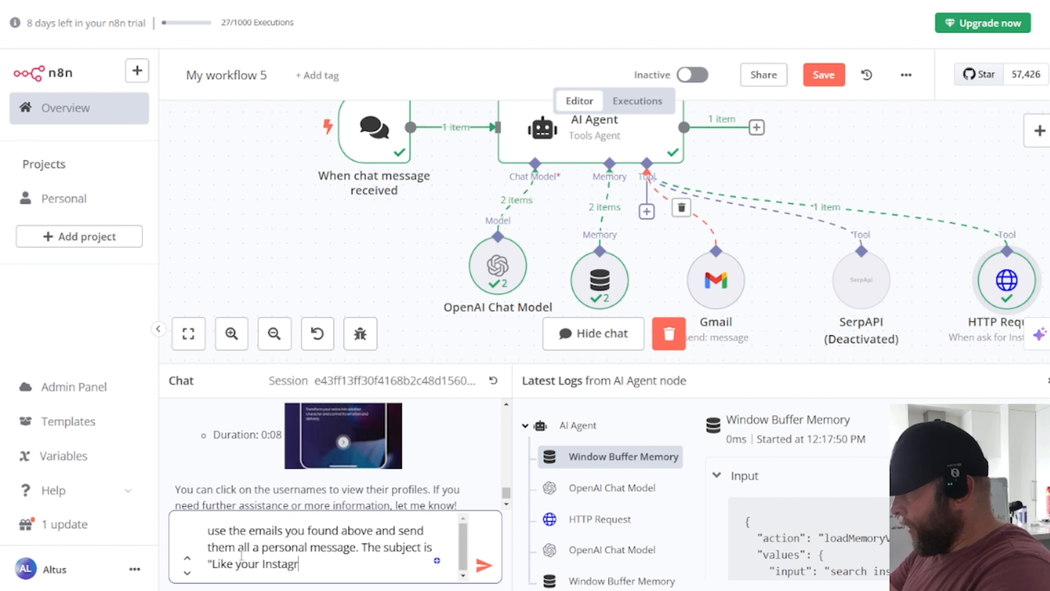
text(am" and the content )
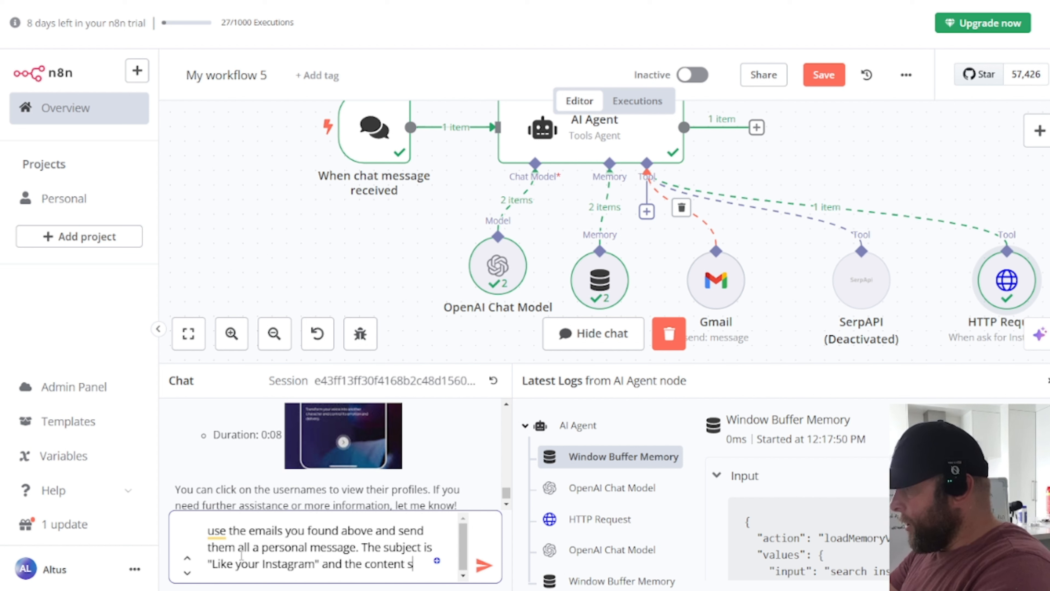
text(shjo)
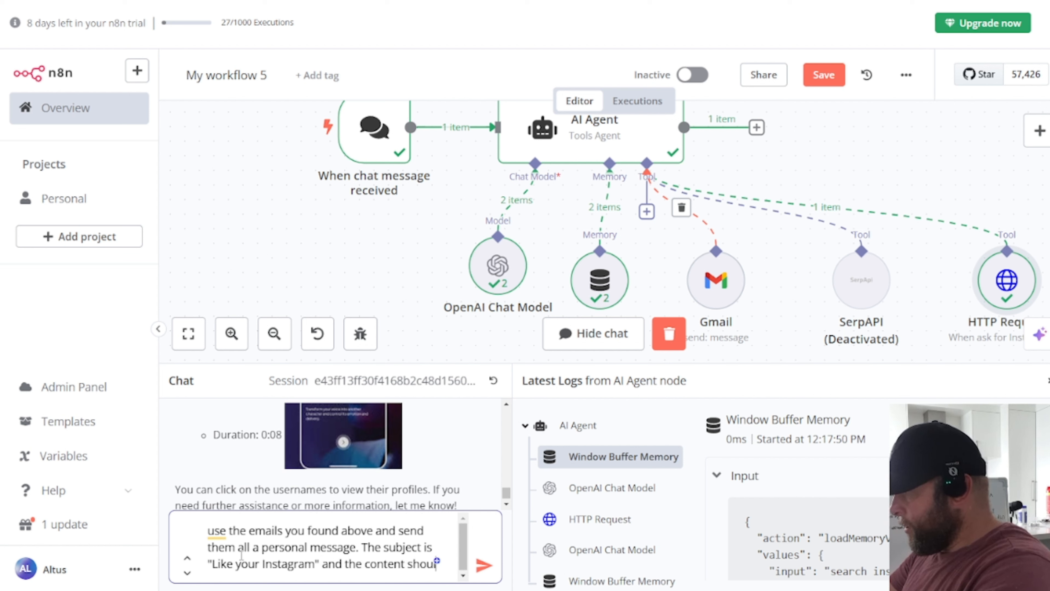
text(ld b)
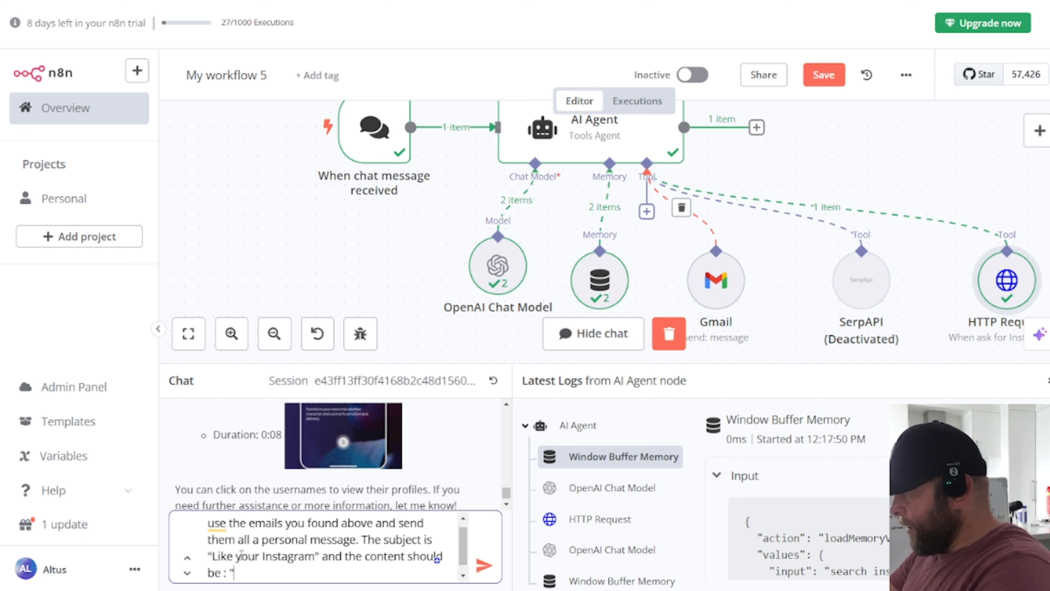
text(e : "Hi I f)
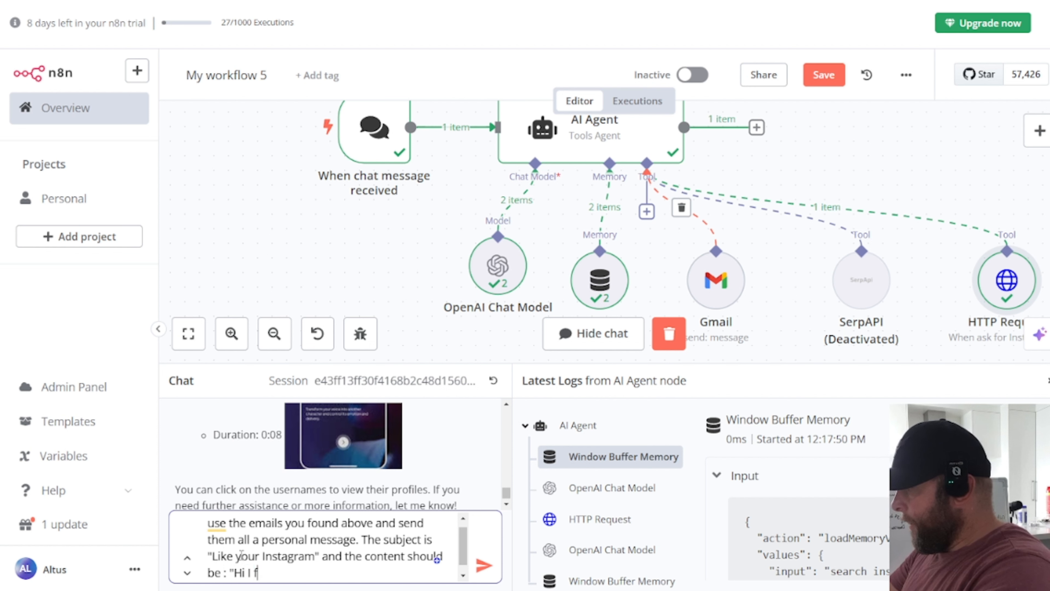
text(ound your instang)
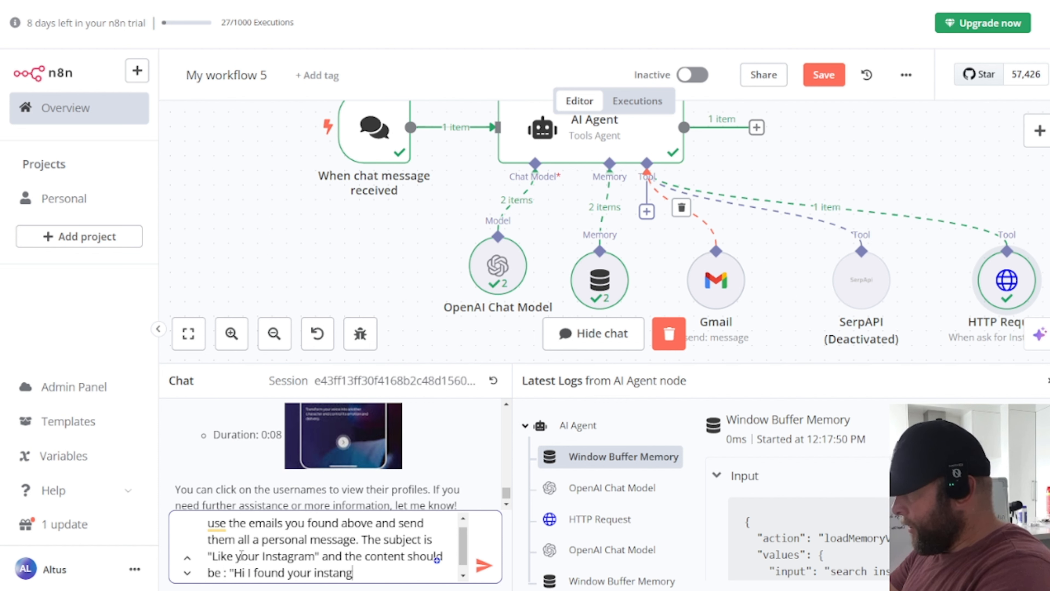
text(ram, looks )
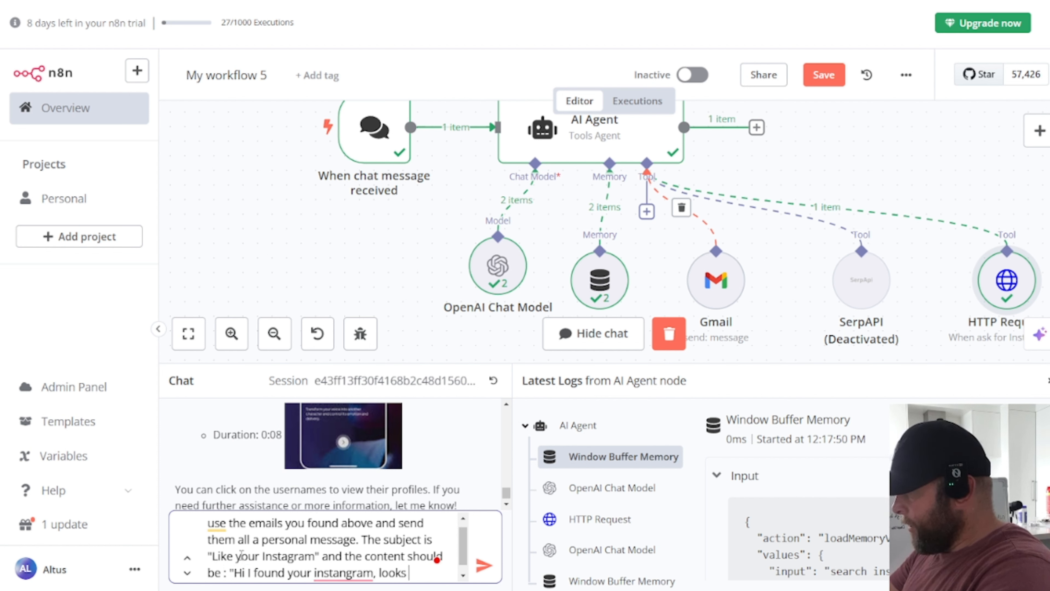
text(great!)
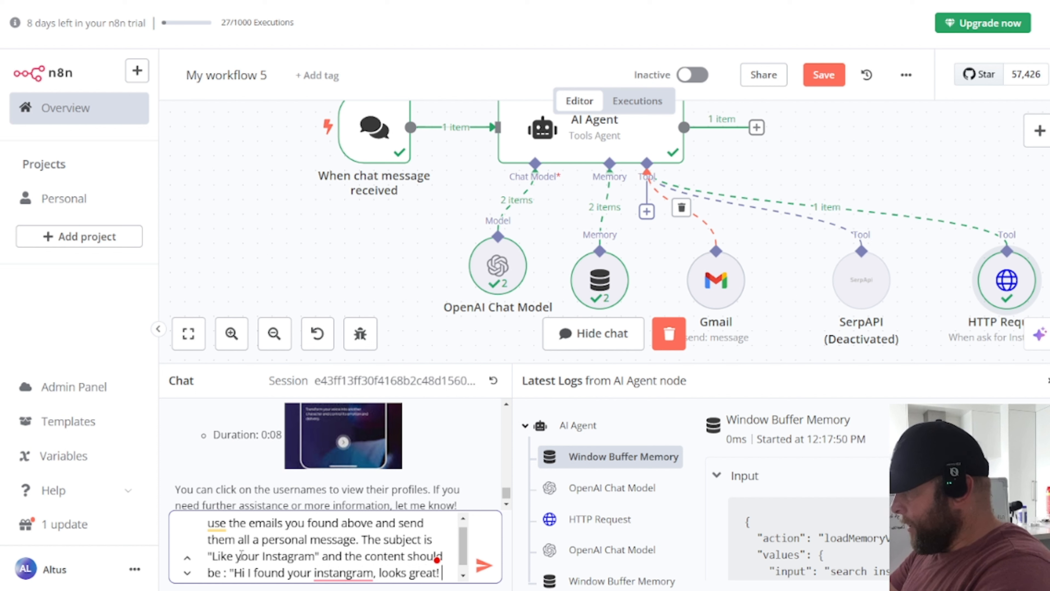
key(shift+Return)
text(What about a f)
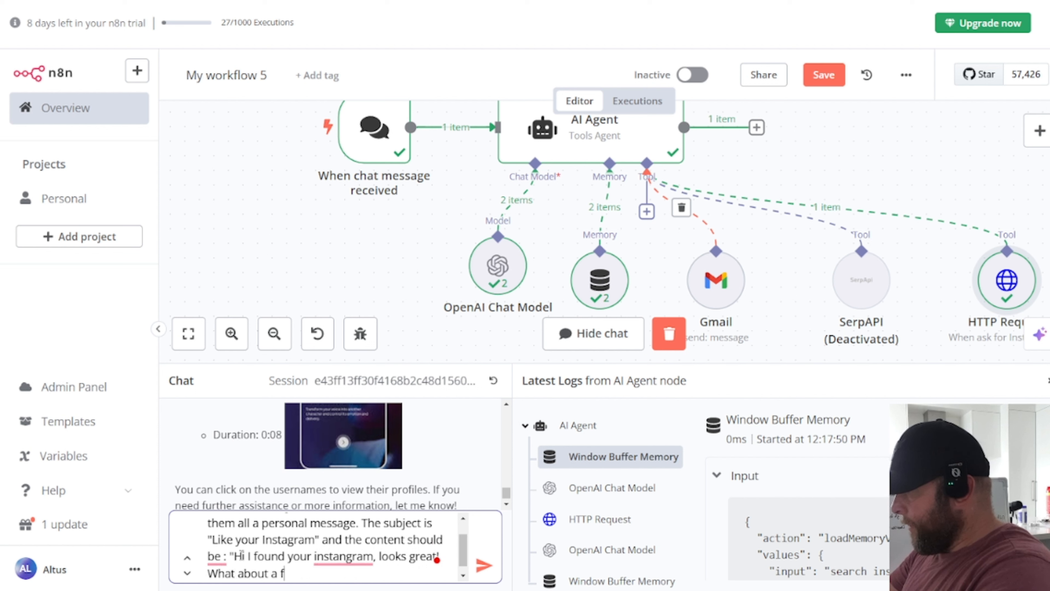
text(ollow for a follow)
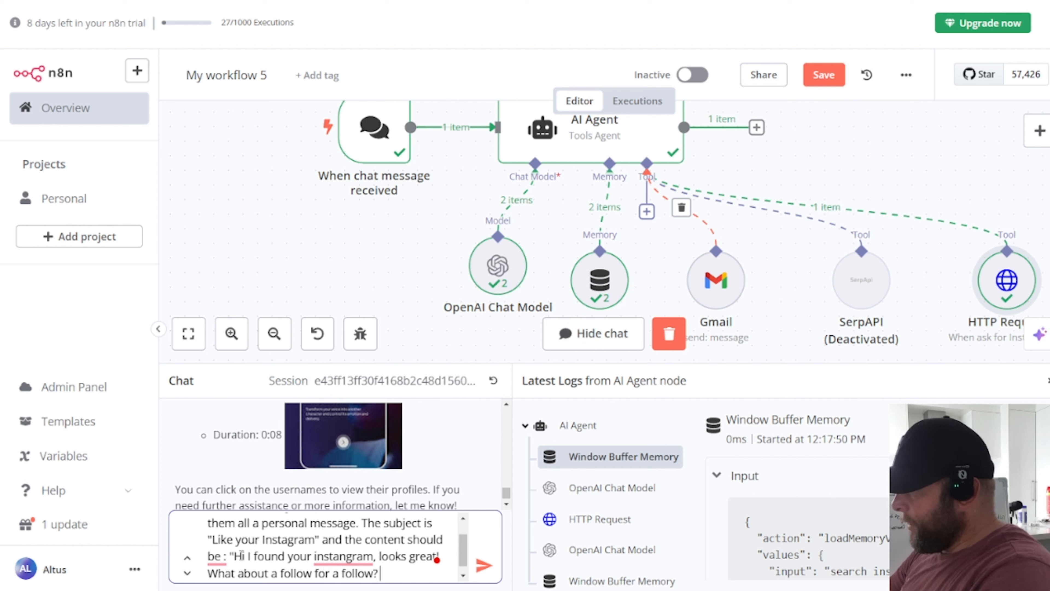
text(?)
Step: Add the Instagram profile link to the message and send the request to the agent
text({results})
key(BackSpace)
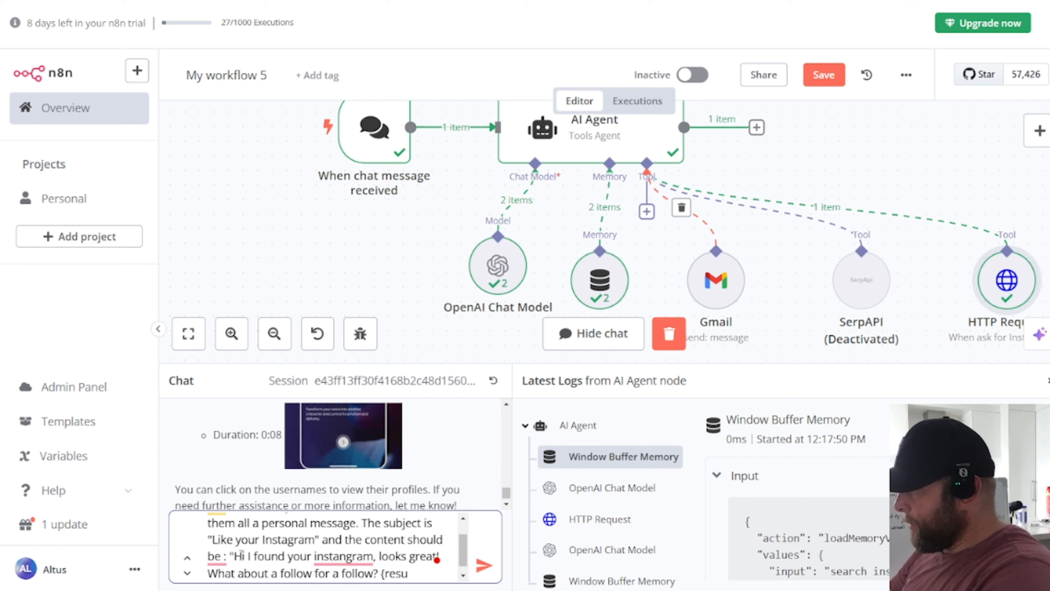
key(BackSpace)
key(BackSpace)
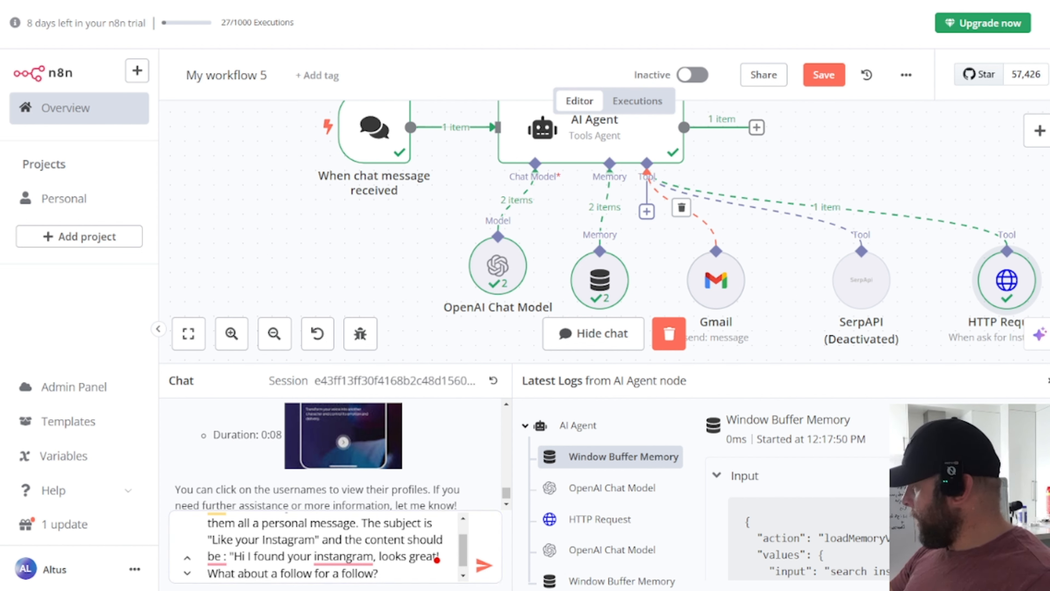
click(397, 573)
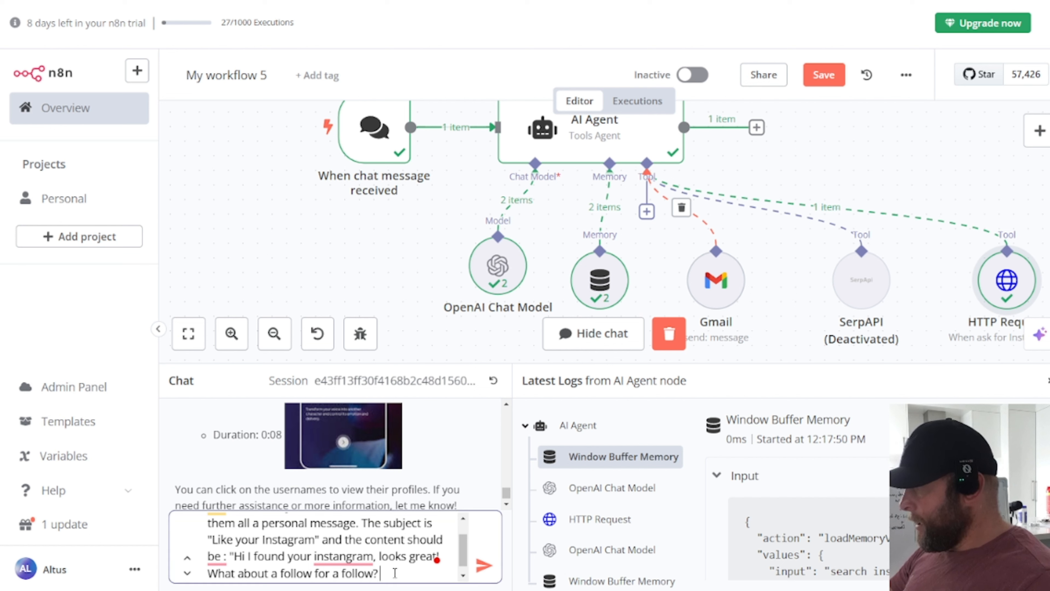
text(https://www.instagram.com/ai_phone_agent_agency/)
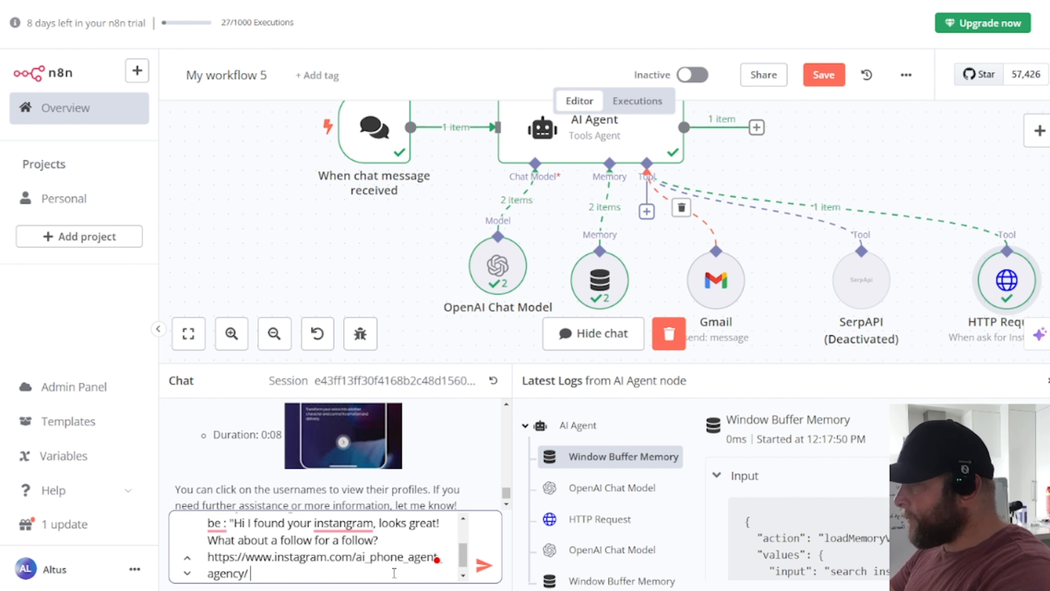
key(Return)
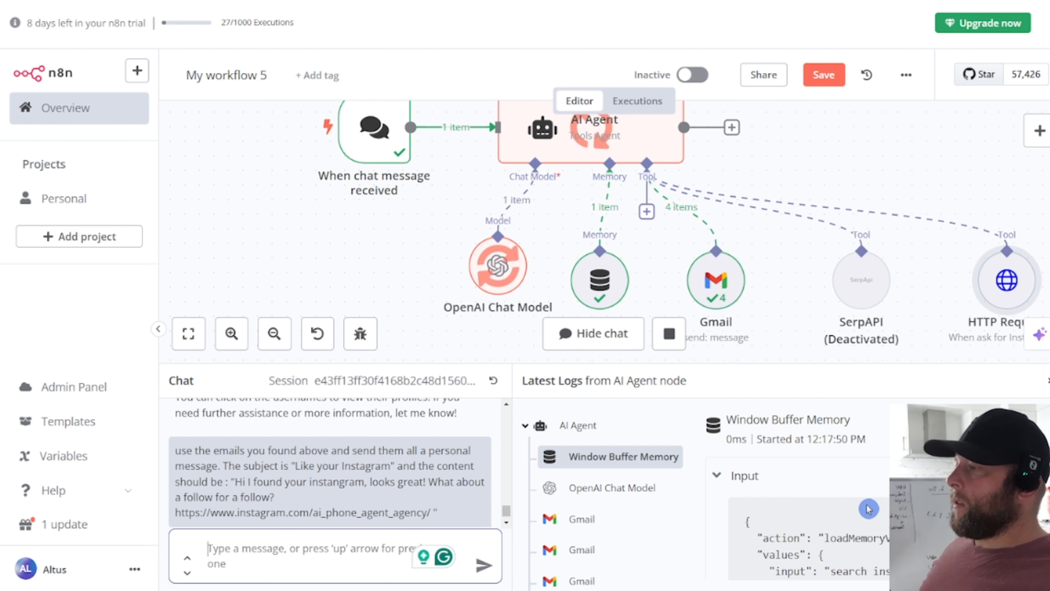
Step: Review the agent's reply confirming the email went to all four addresses
scroll(367, 475, down, 3)
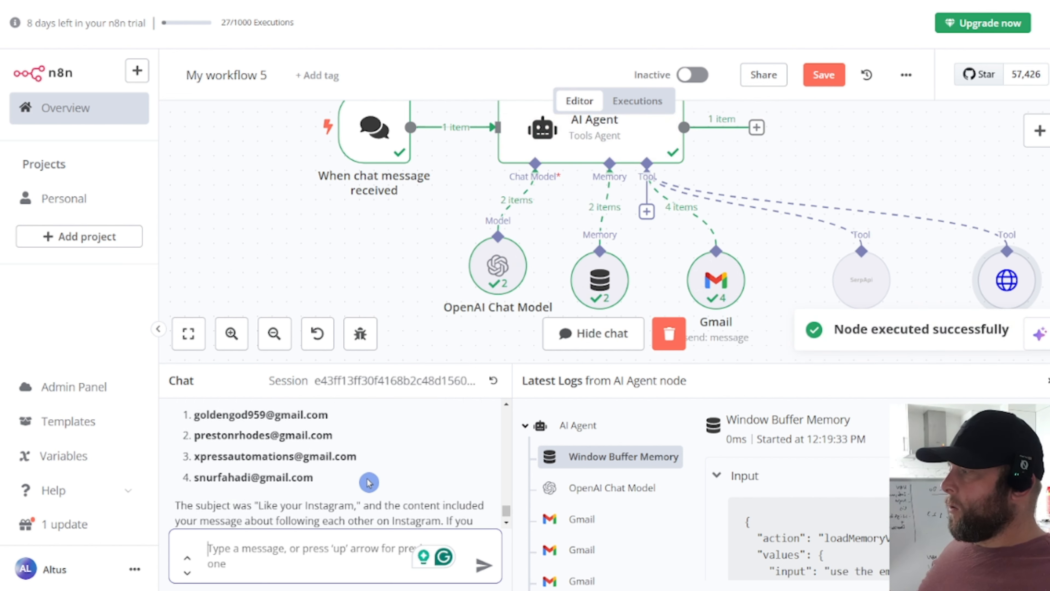
scroll(367, 475, up, 2)
drag(195, 446, 470, 491)
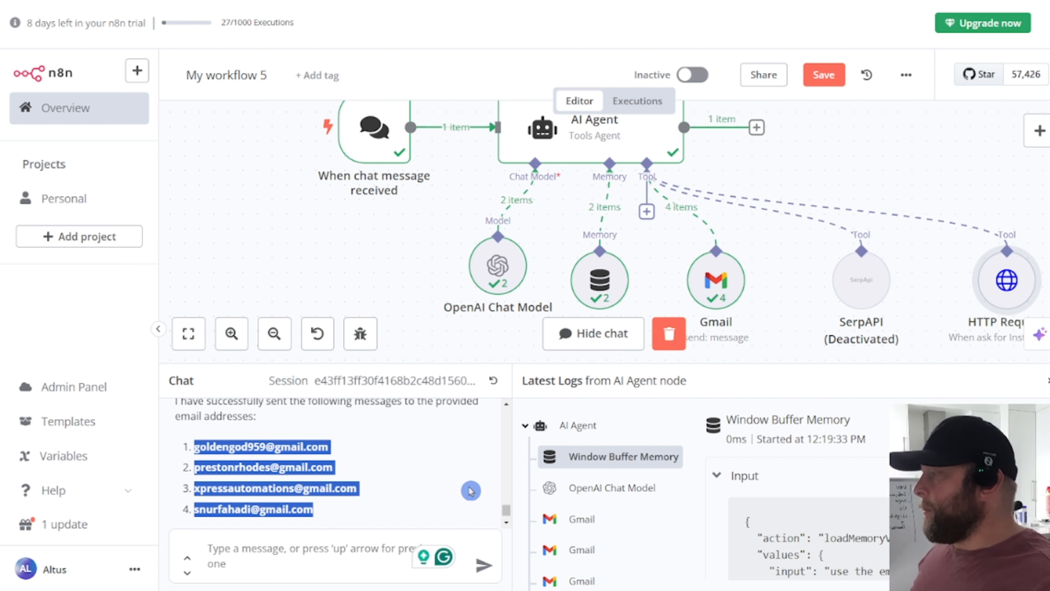
click(284, 557)
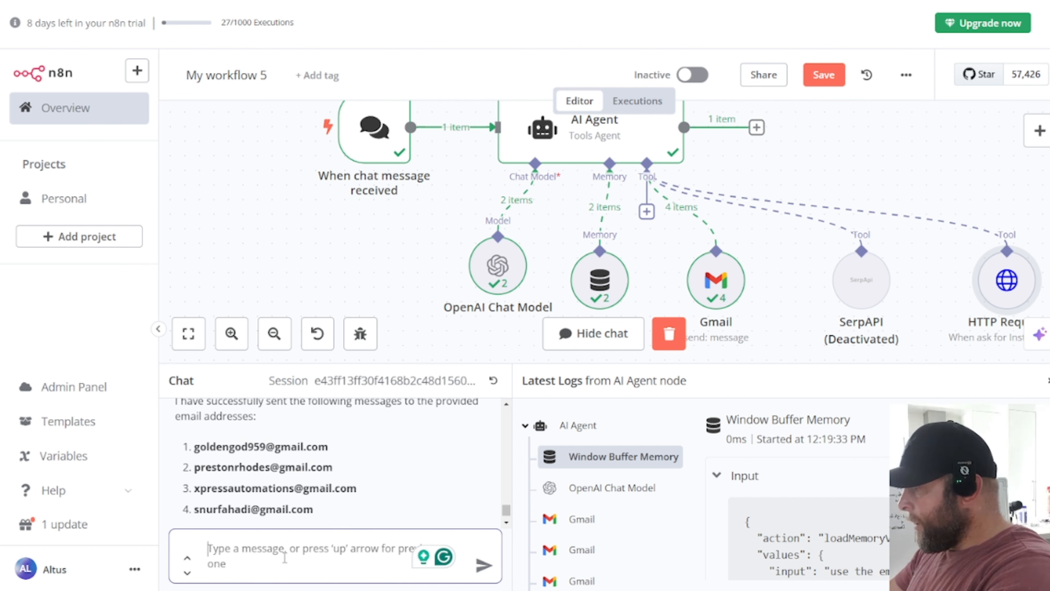
Step: Ask the agent to email all gathered addresses to the user's own Gmail with subject 'email scrapes'
text(I 2wa)
key(BackSpace)
key(BackSpace)
key(BackSpace)
text(w)
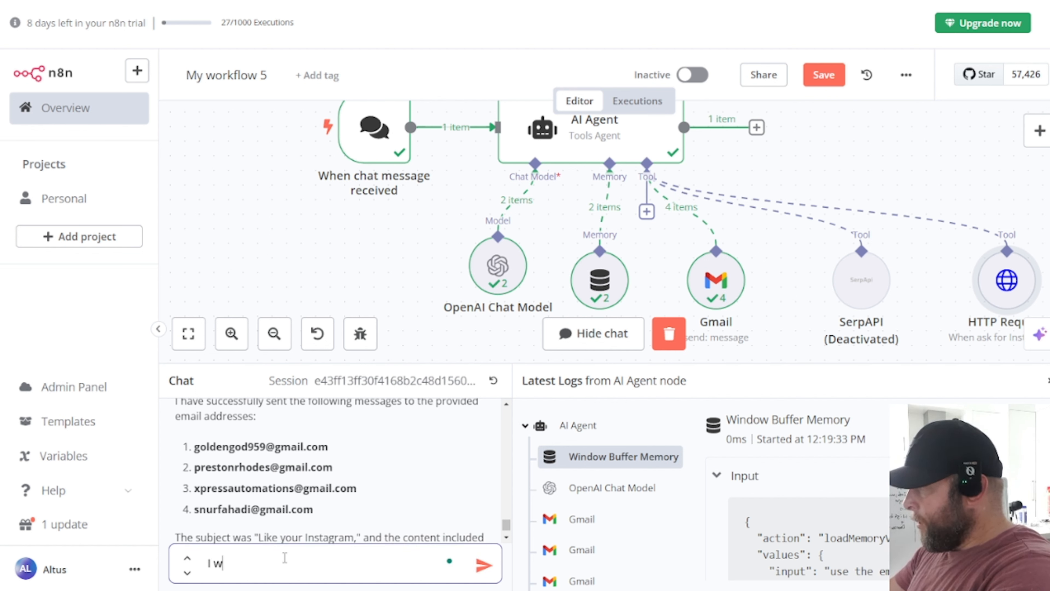
text(ant you to email m)
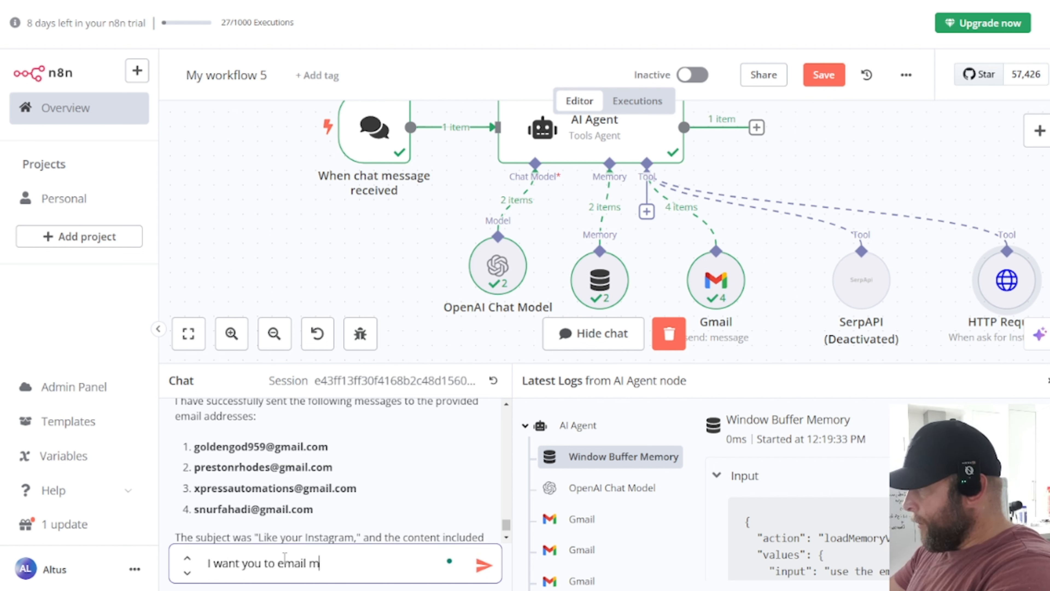
text(yself, my email )
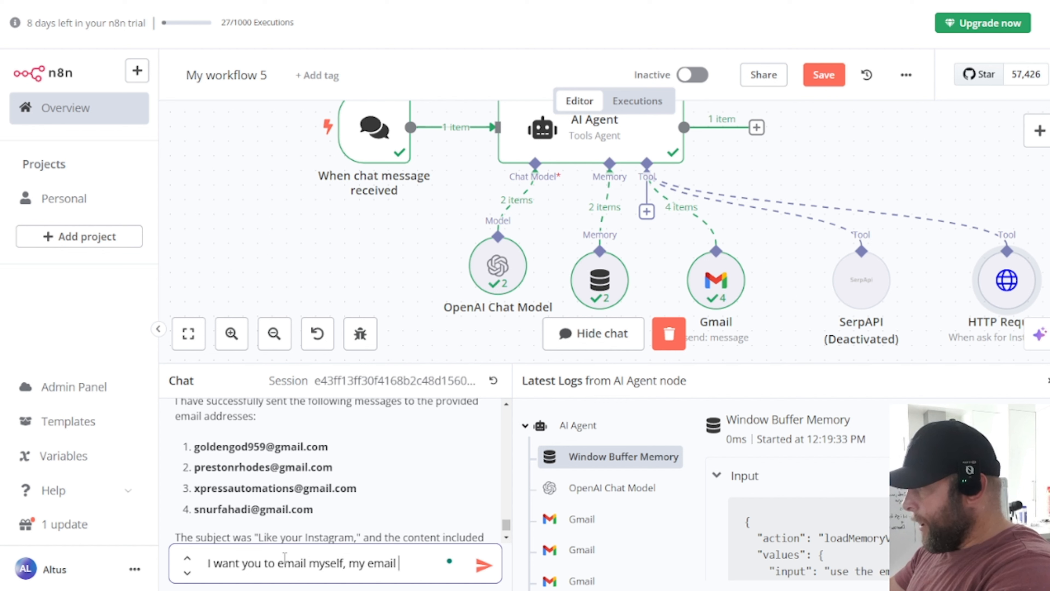
text(is)
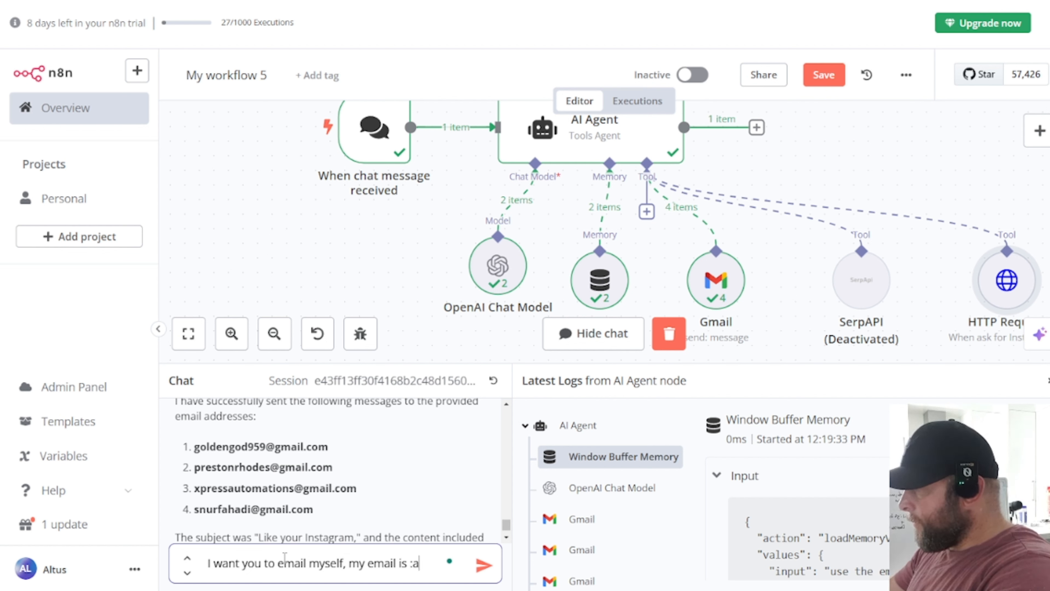
text( :a)
key(BackSpace)
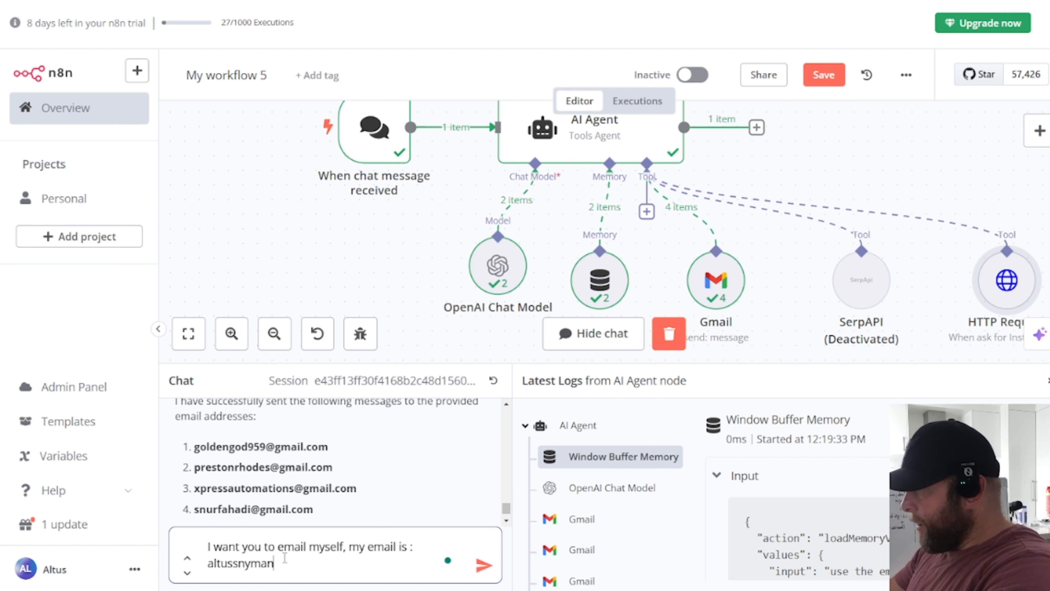
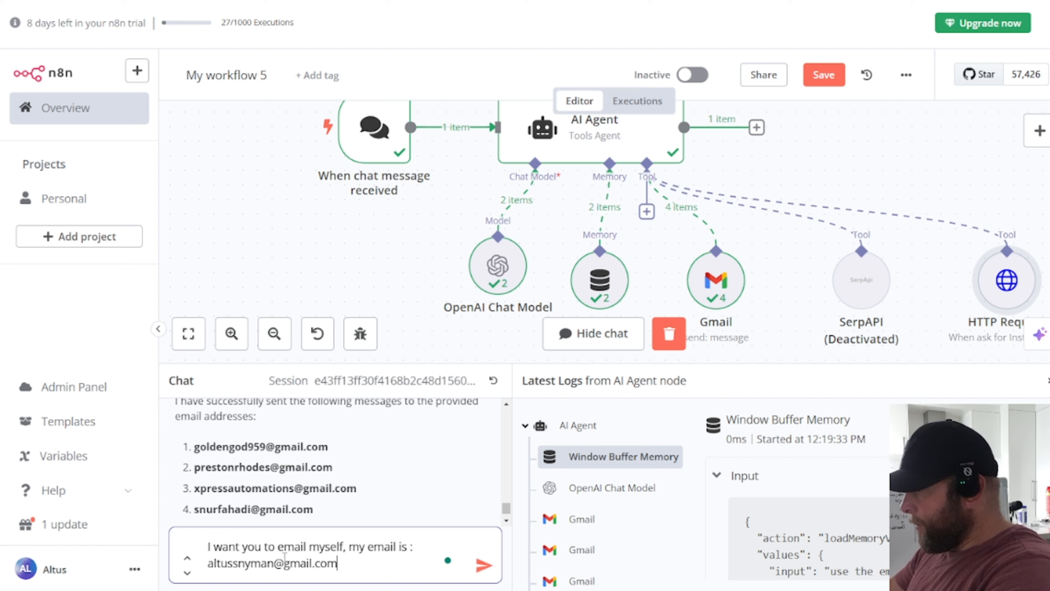
text(. I want)
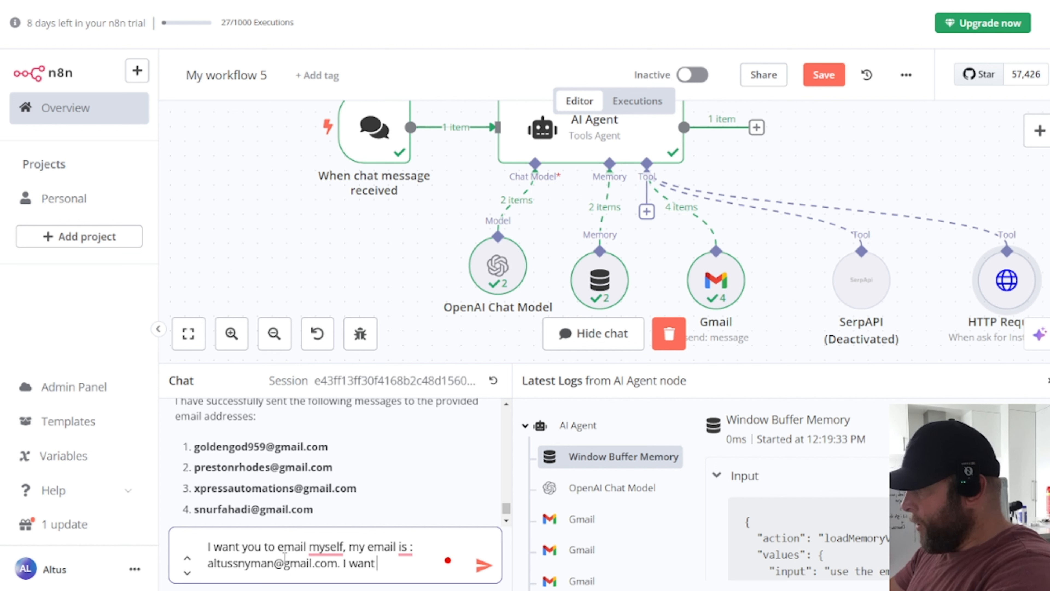
text( you  to have the s)
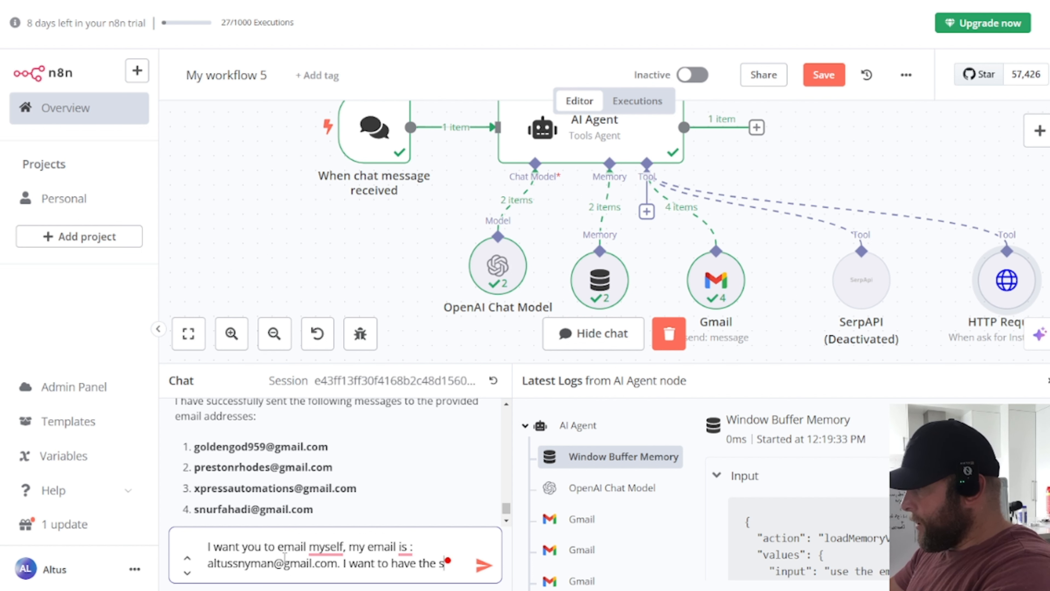
text(ubject is)
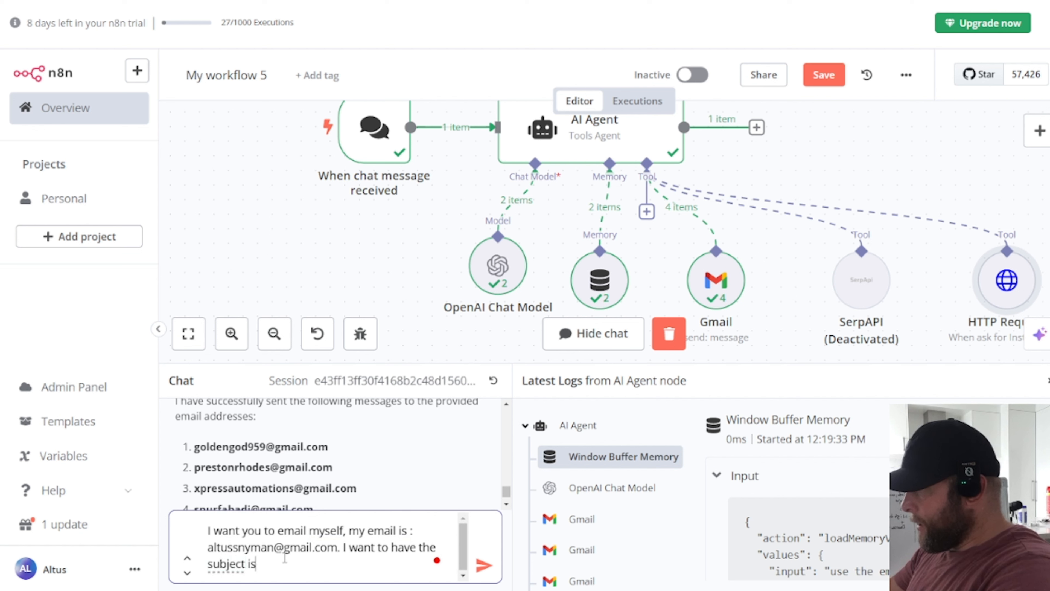
text( "email scr)
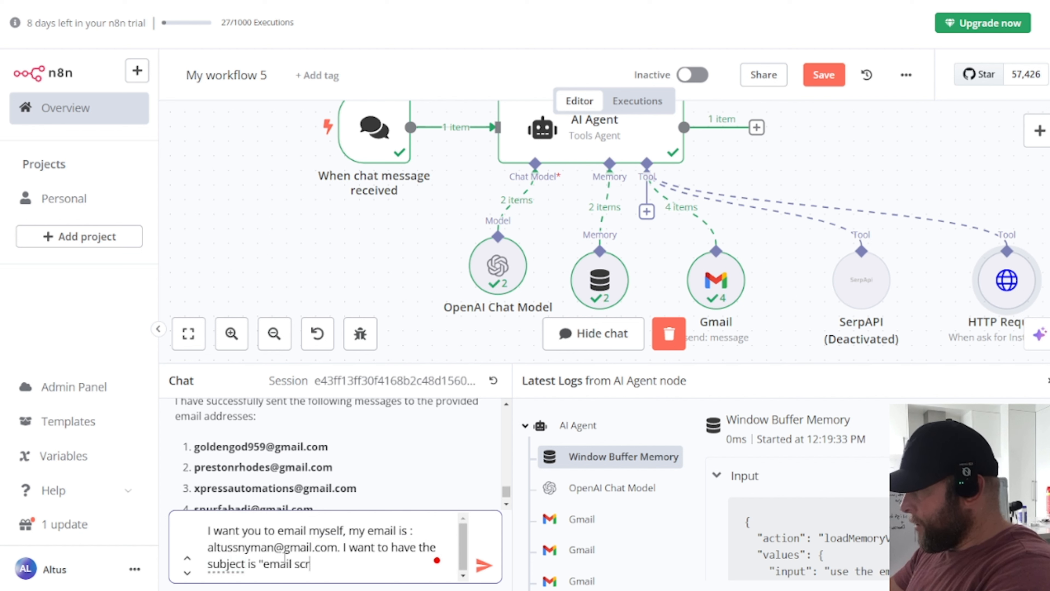
text(apes" and I )
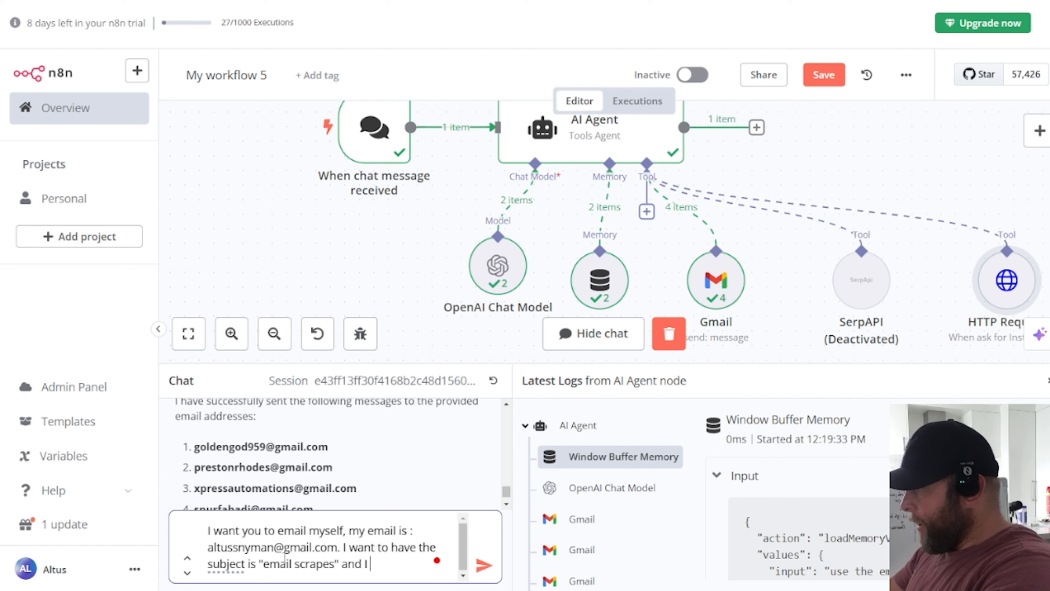
text(then want you to put a)
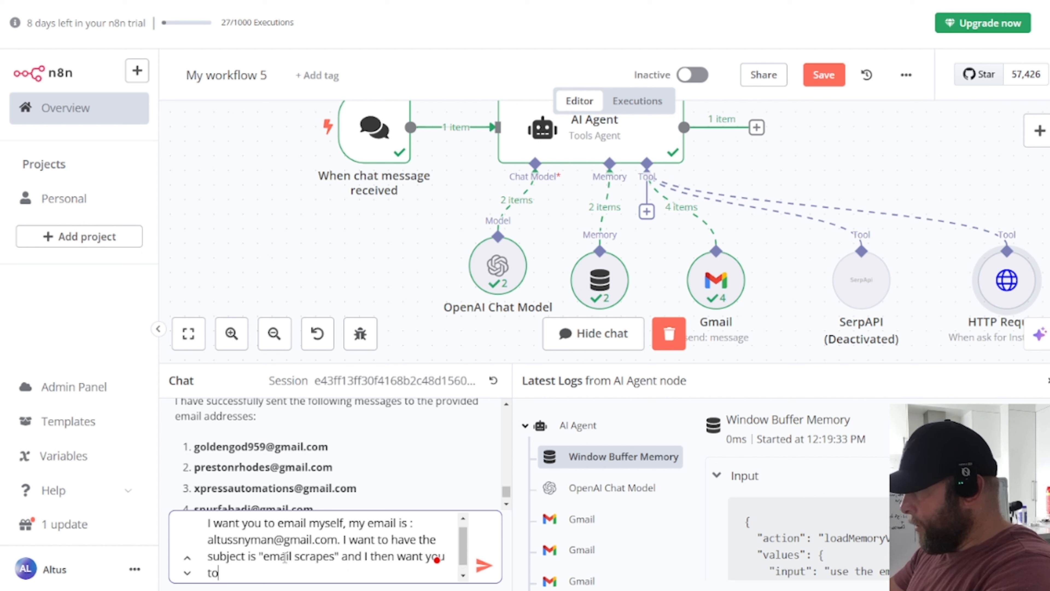
text(ll the emails above as the cont)
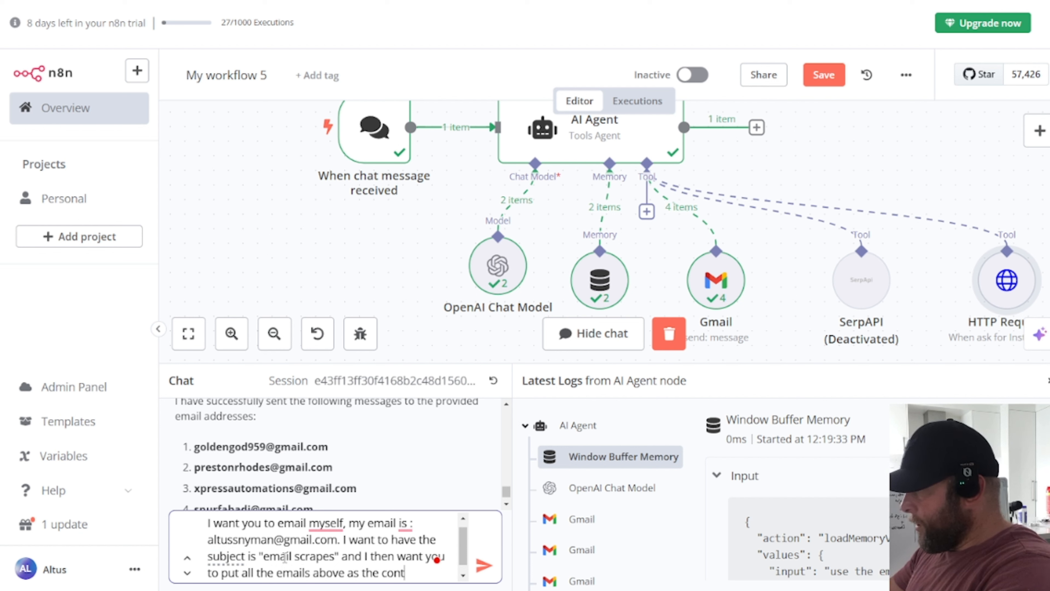
text(nside the email)
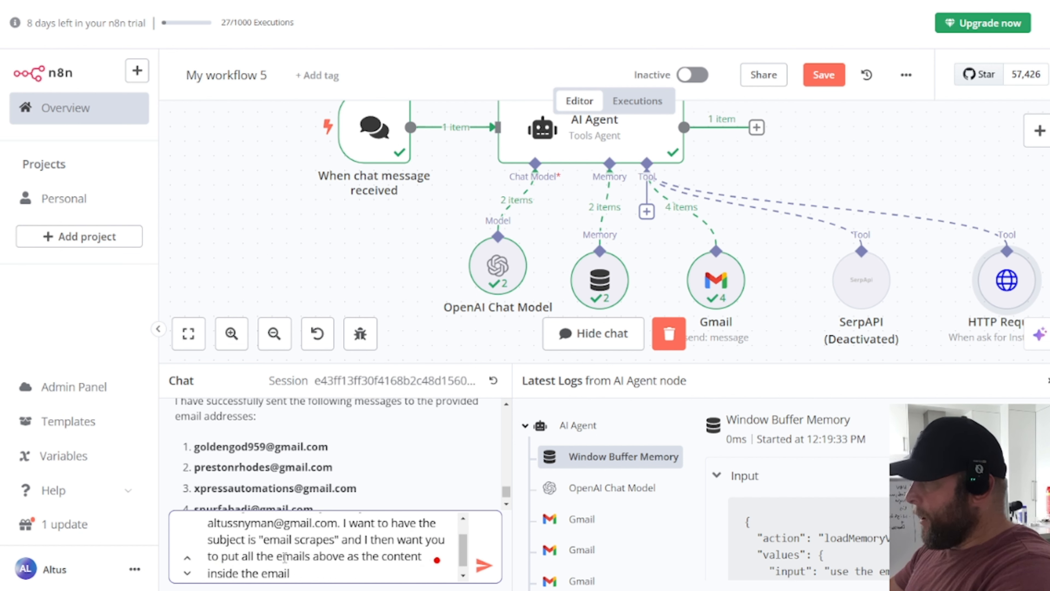
key(Return)
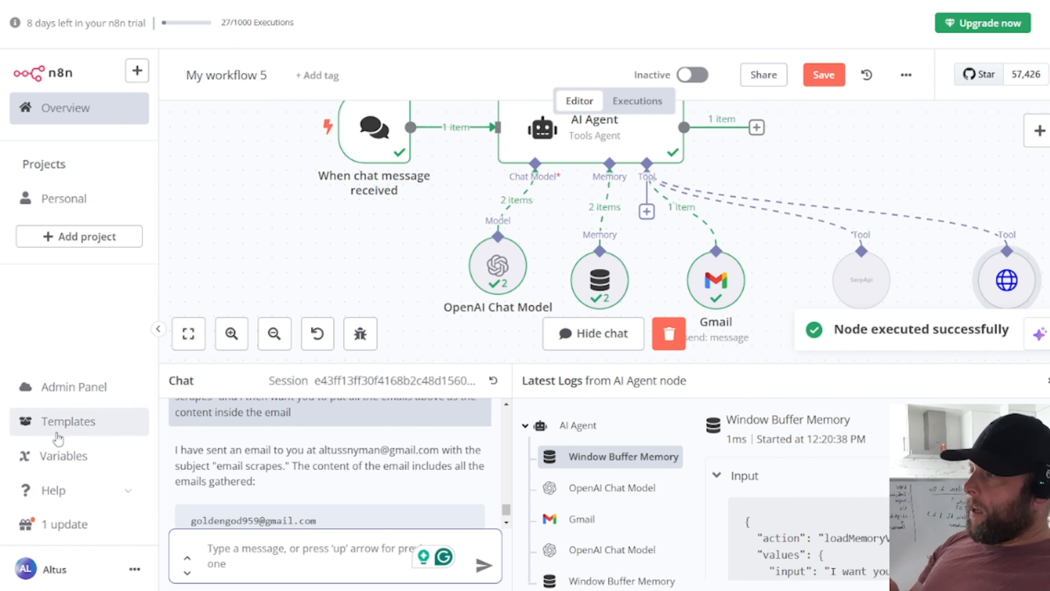
Step: Inspect the Gmail tool's input and output, then save the workflow
click(712, 282)
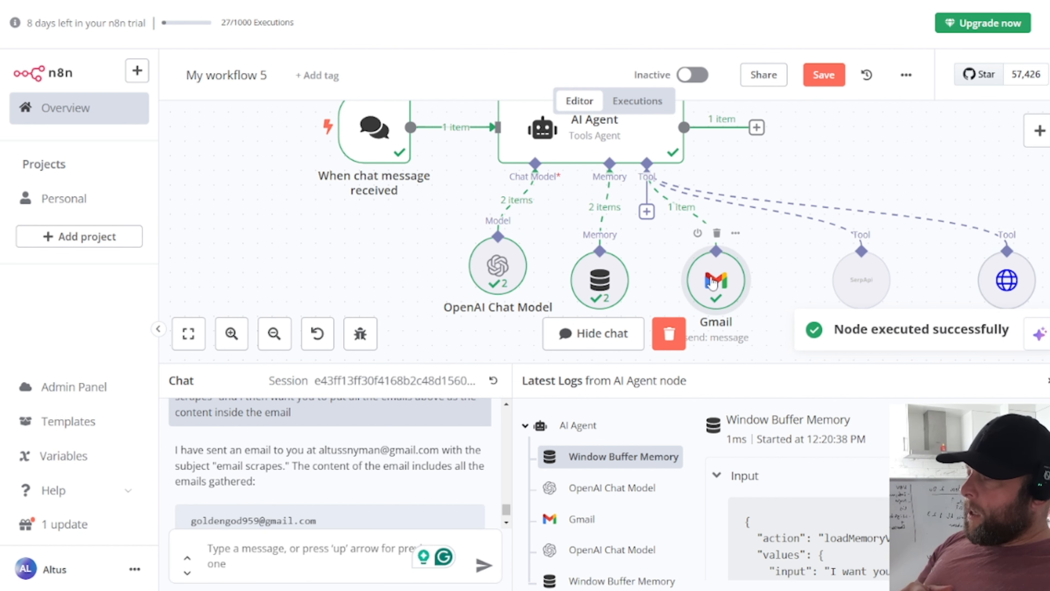
double_click(704, 282)
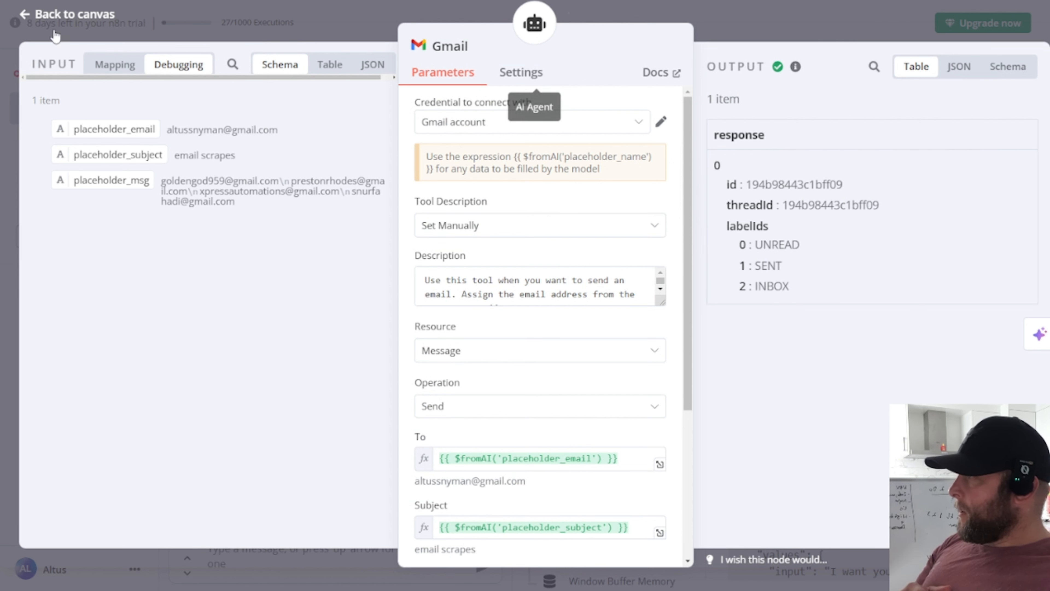
click(44, 17)
click(824, 74)
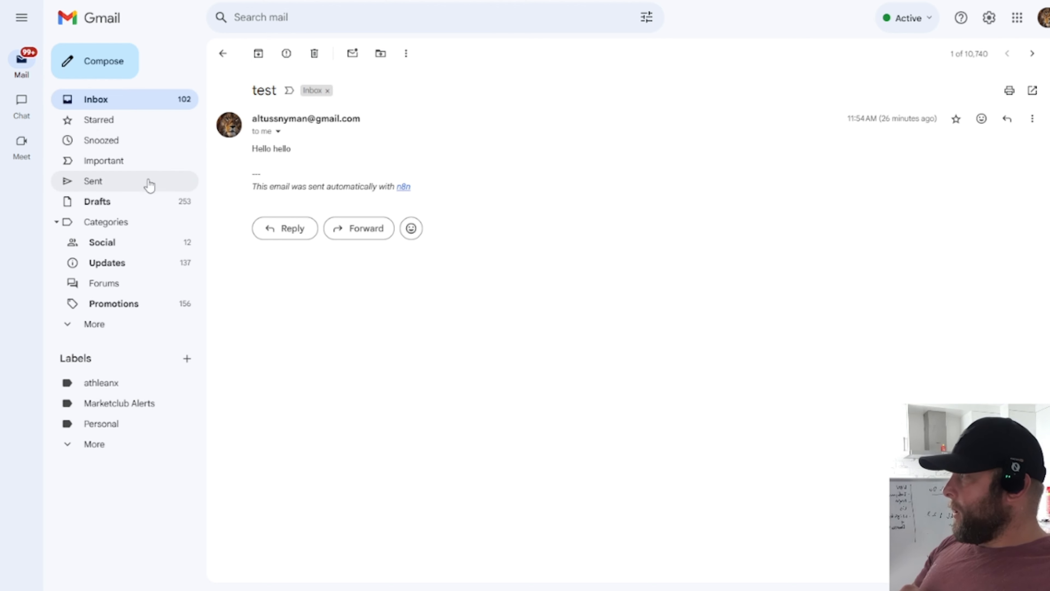
Step: Check the bounced 'Like your Instagram' email in Sent, then open the 'email scrapes' message
click(748, 251)
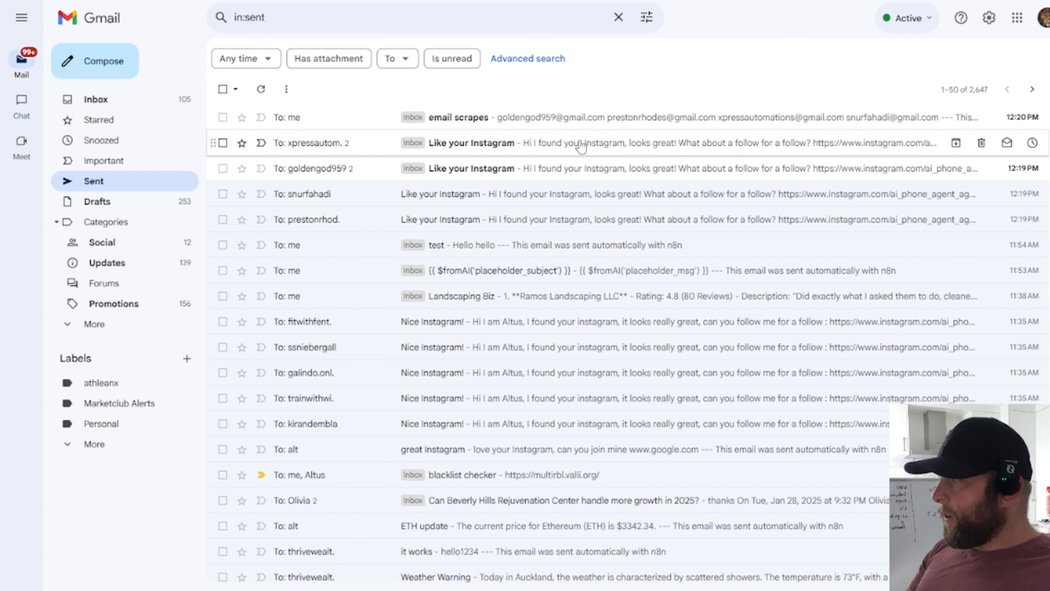
click(306, 169)
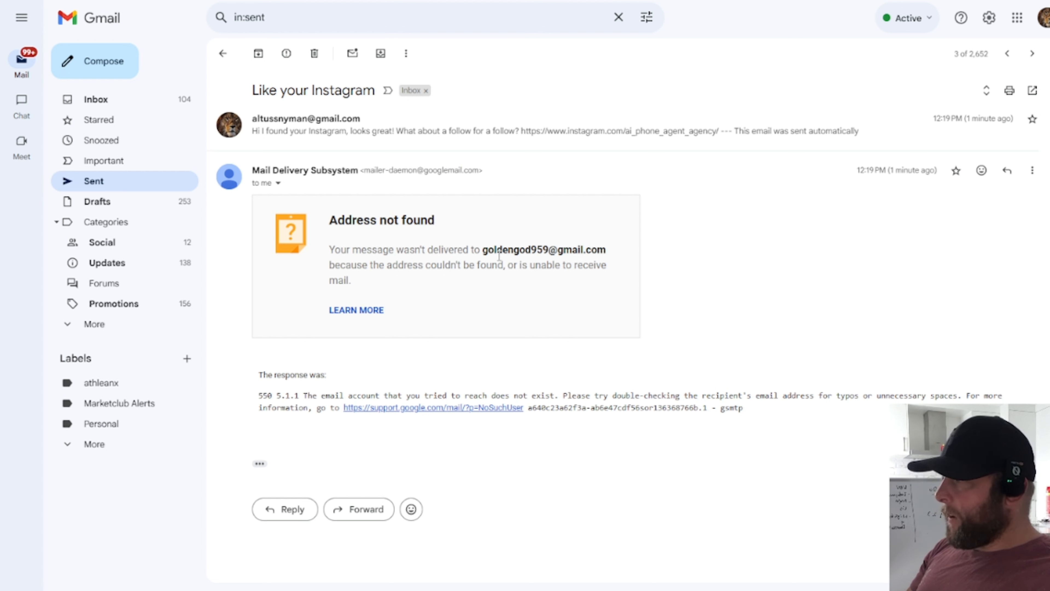
drag(499, 255, 706, 290)
click(706, 291)
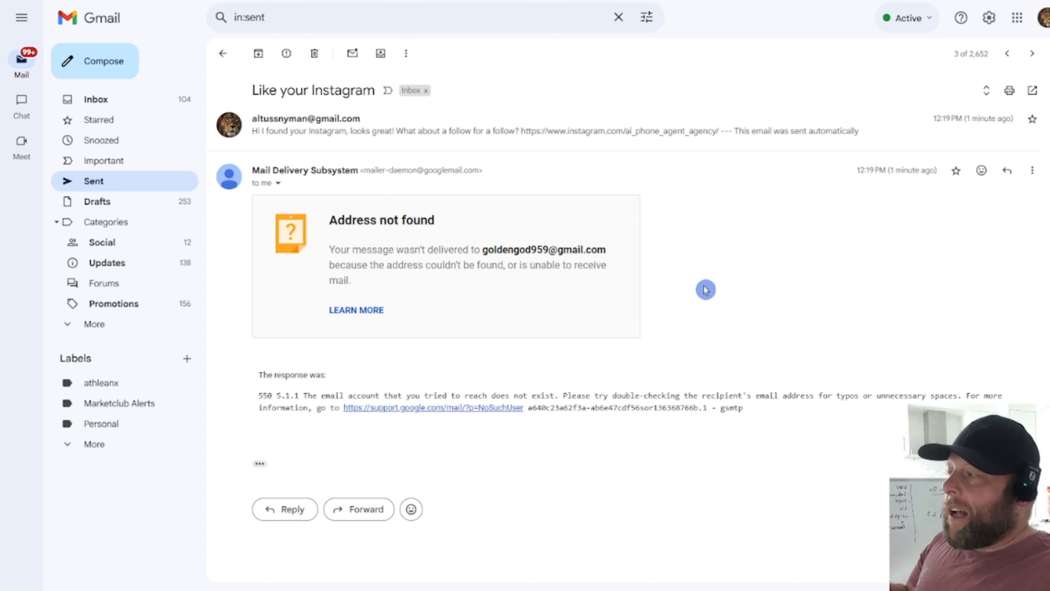
click(92, 100)
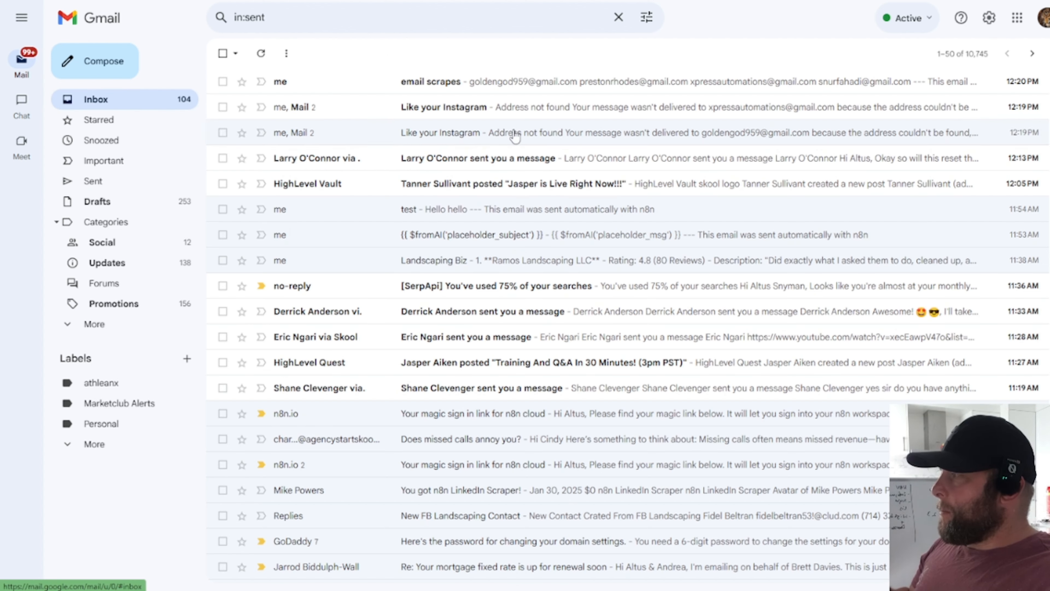
click(525, 82)
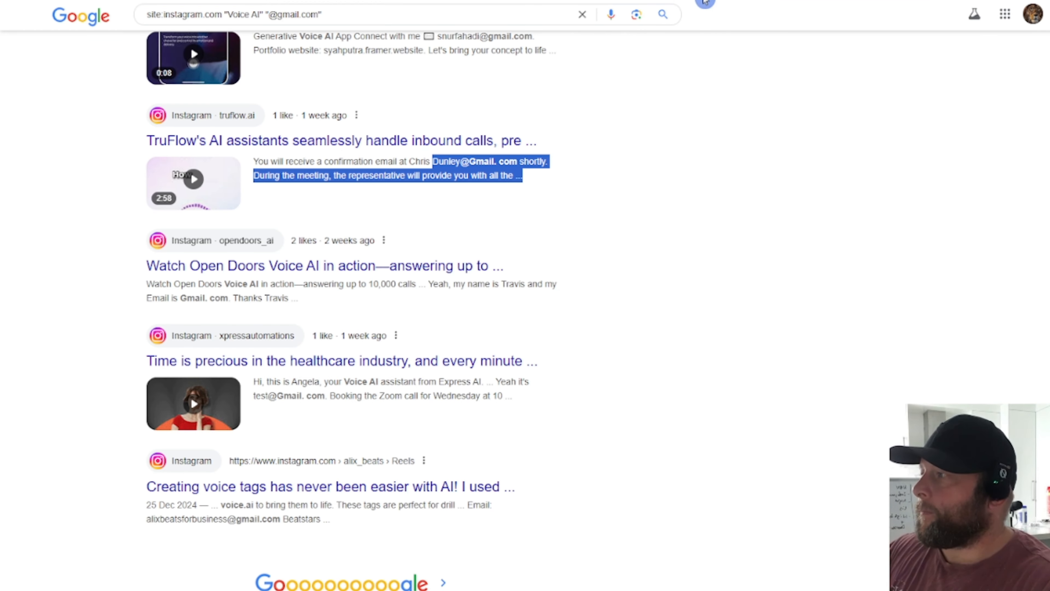
Step: Go to YouTube
key(ctrl+l)
text(you)
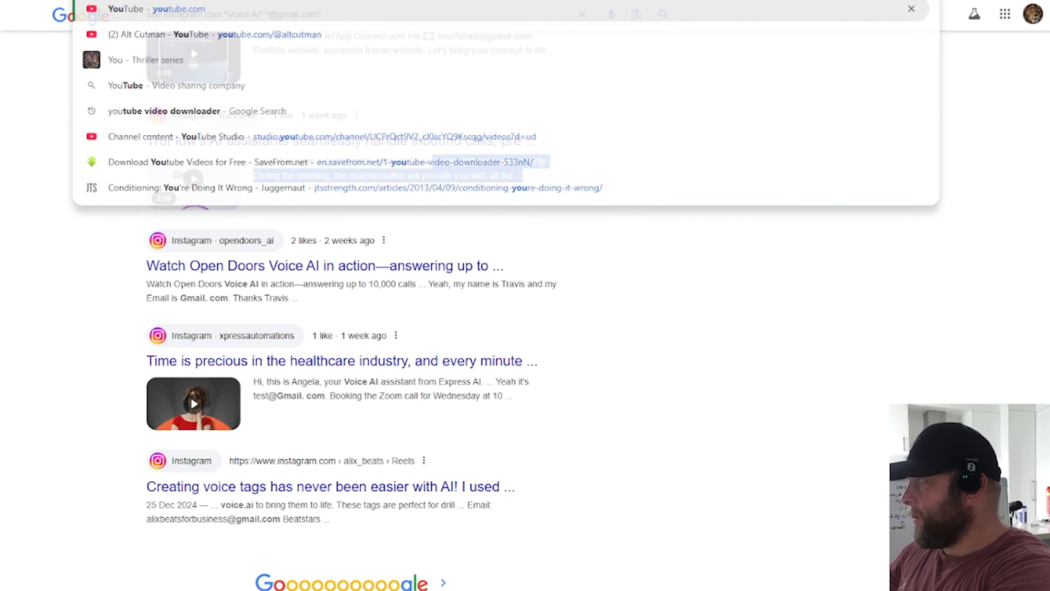
key(Return)
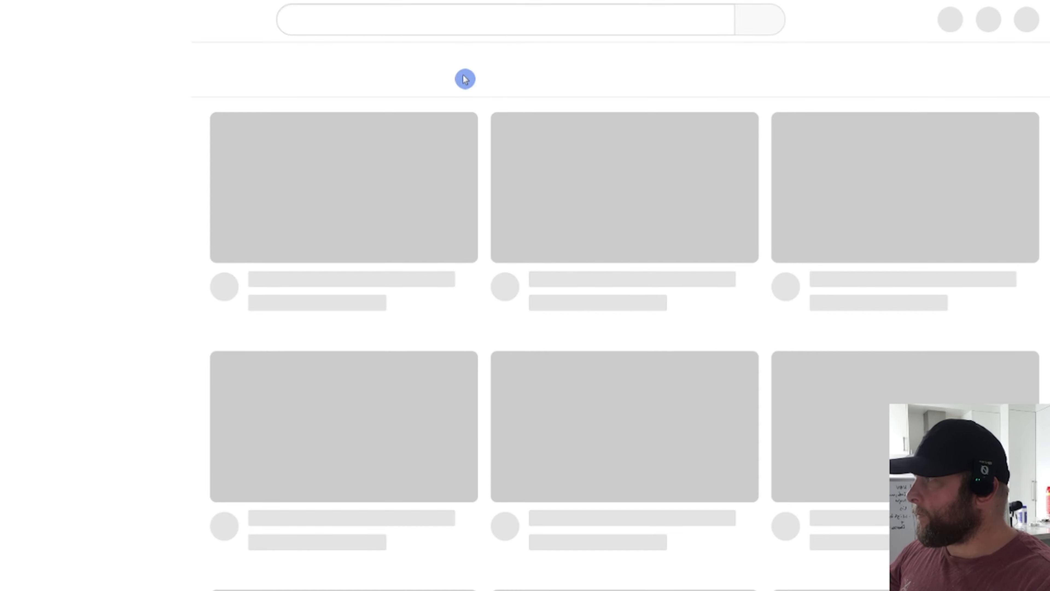
Step: Search YouTube for 'n8n instagram scraper' and browse the tutorial results
click(460, 23)
text(n8n )
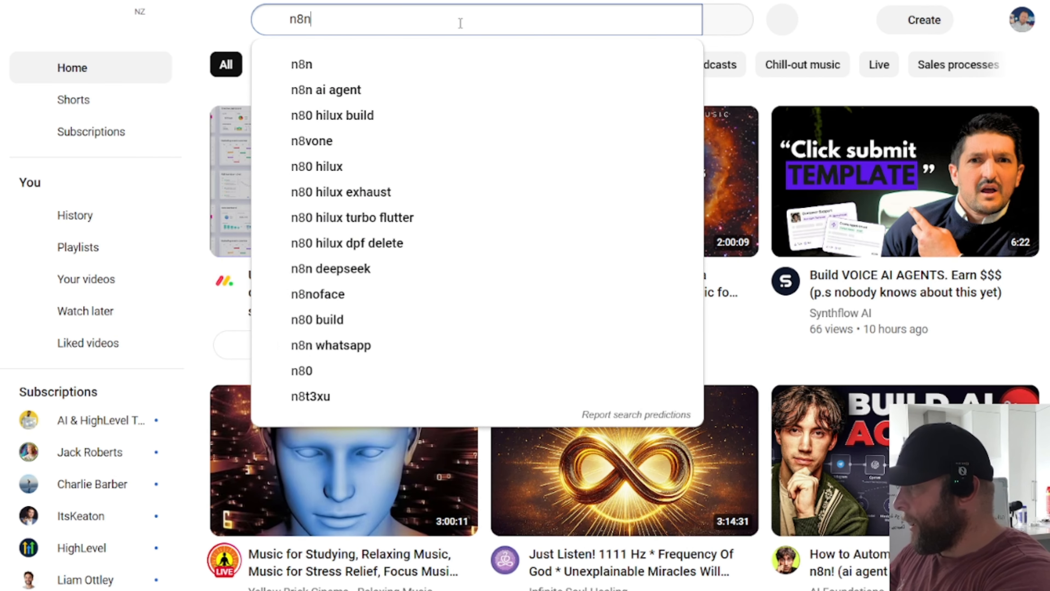
text(inst)
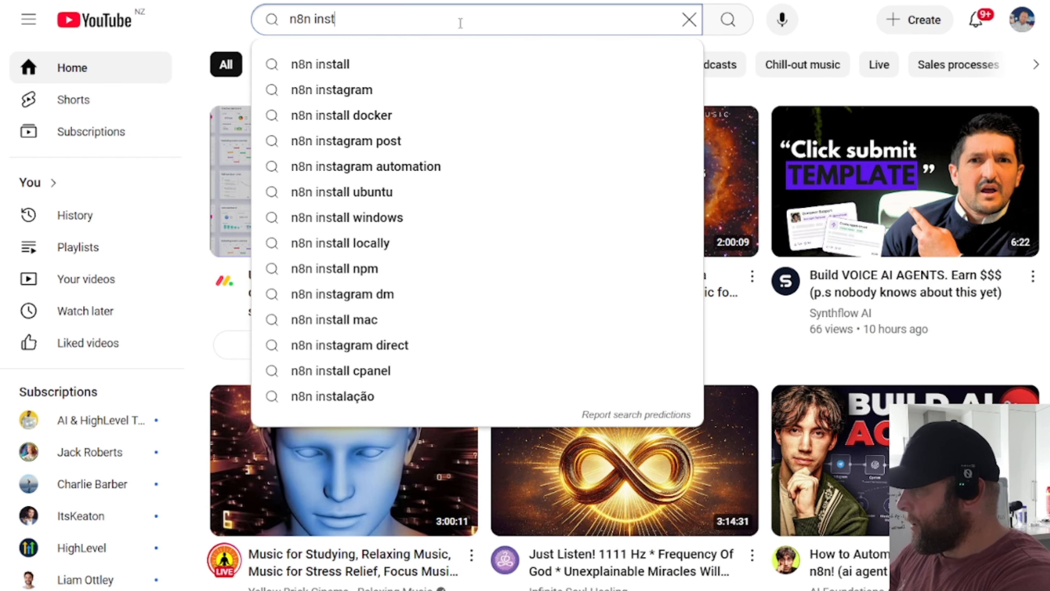
text(agram scraper)
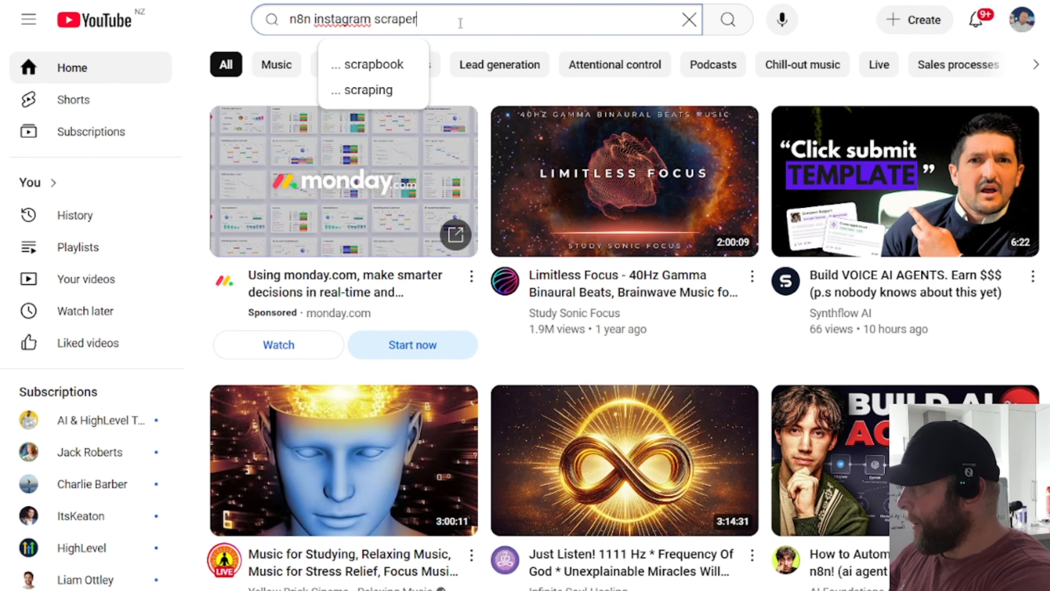
key(Return)
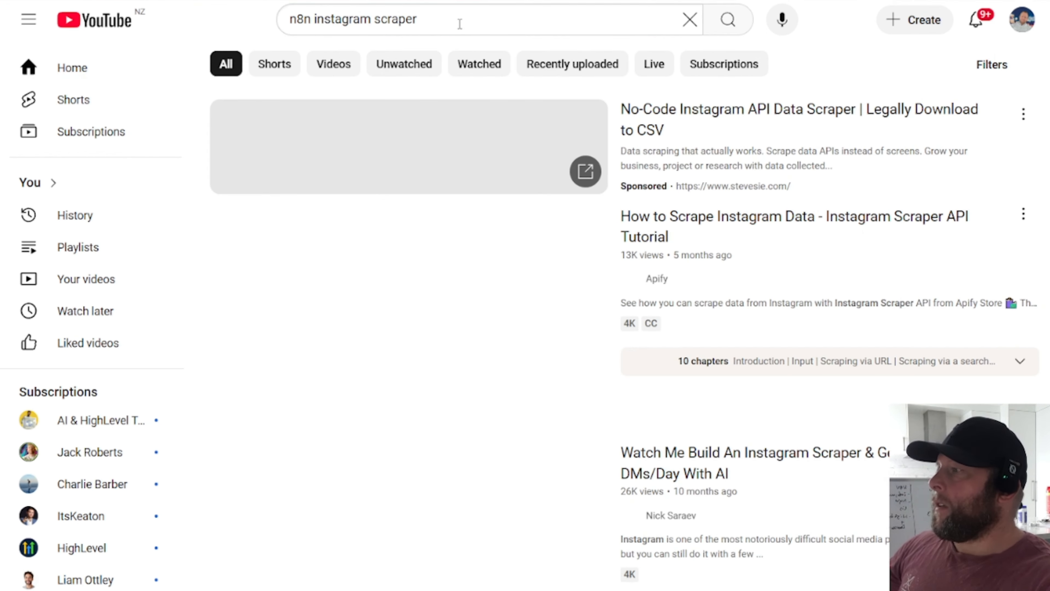
scroll(829, 139, down, 4)
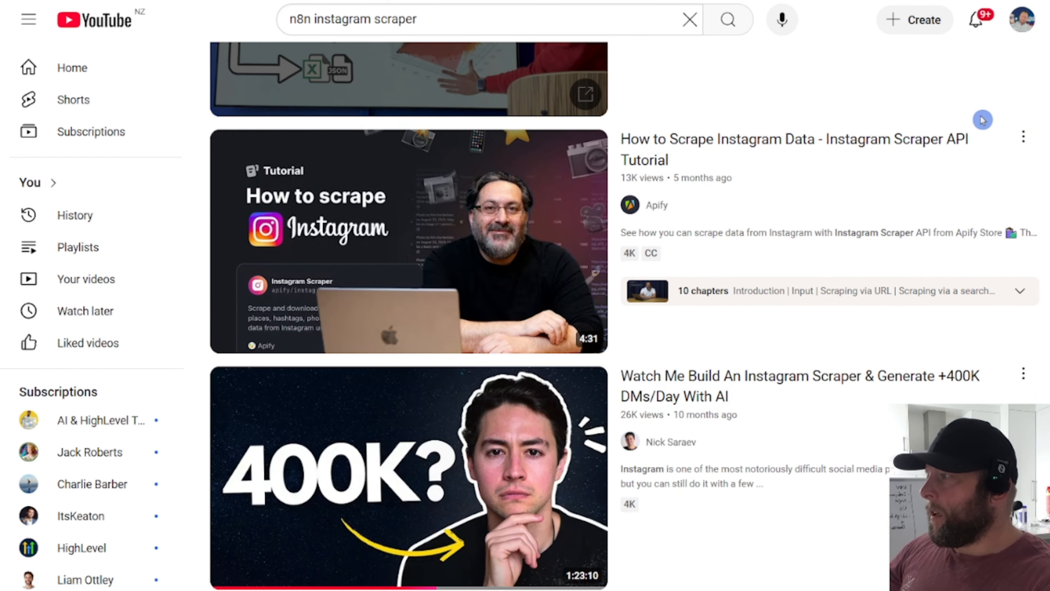
scroll(837, 192, down, 7)
scroll(704, 148, down, 18)
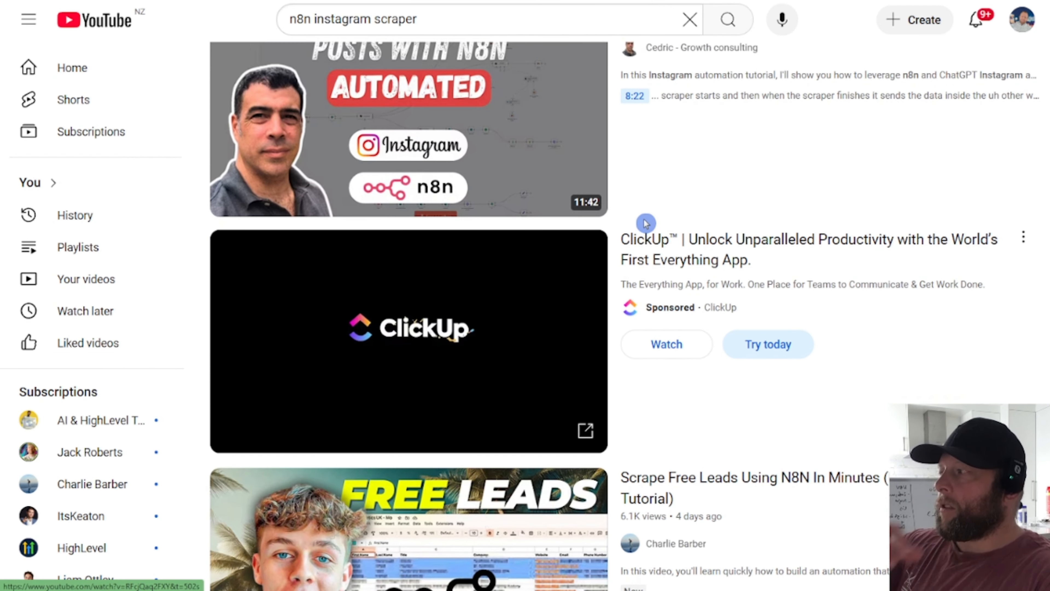
scroll(703, 211, up, 3)
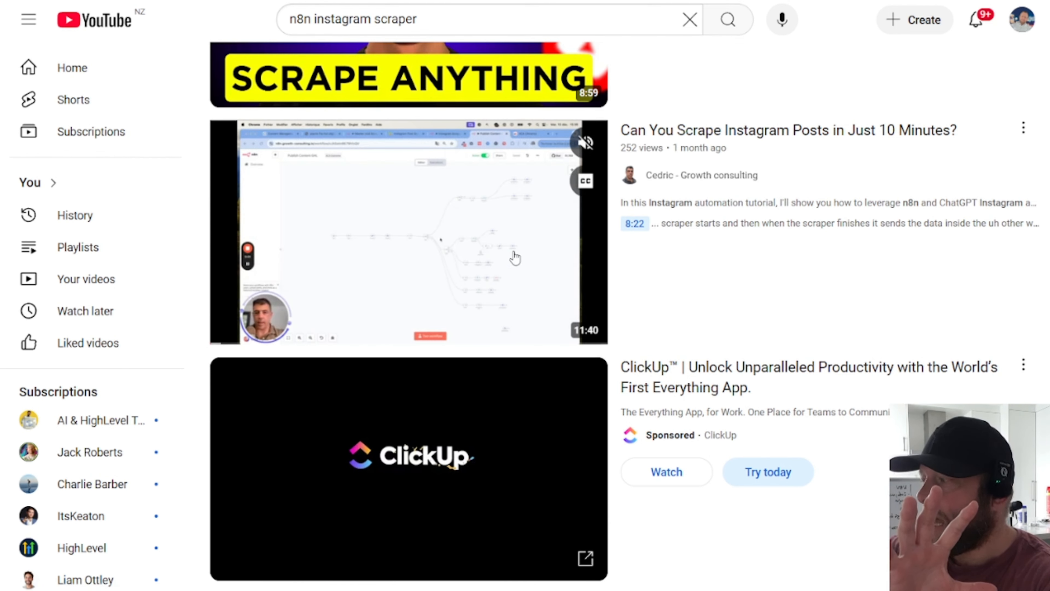
scroll(858, 323, down, 10)
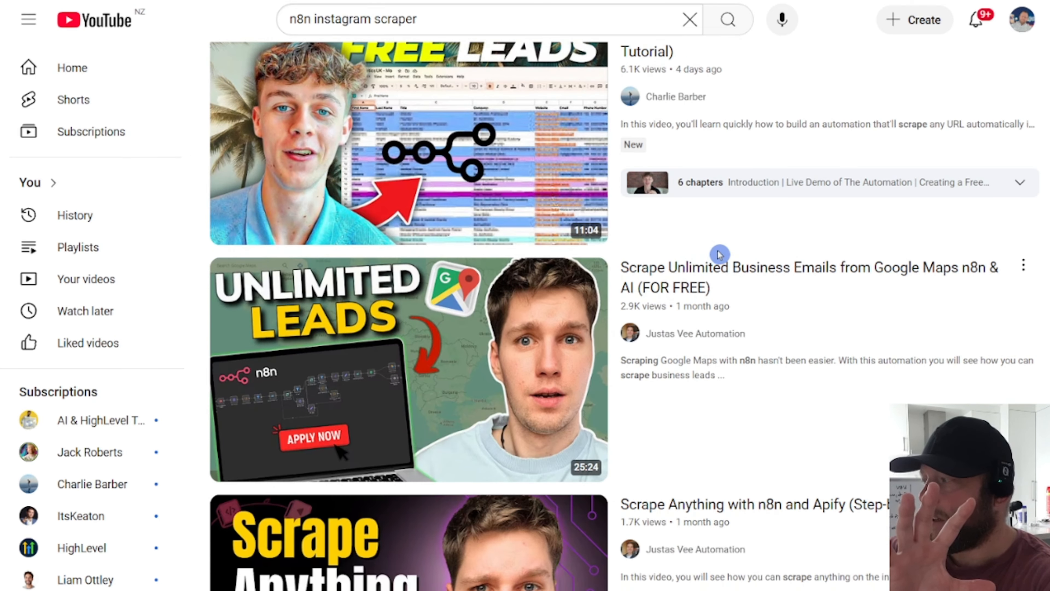
scroll(719, 254, down, 5)
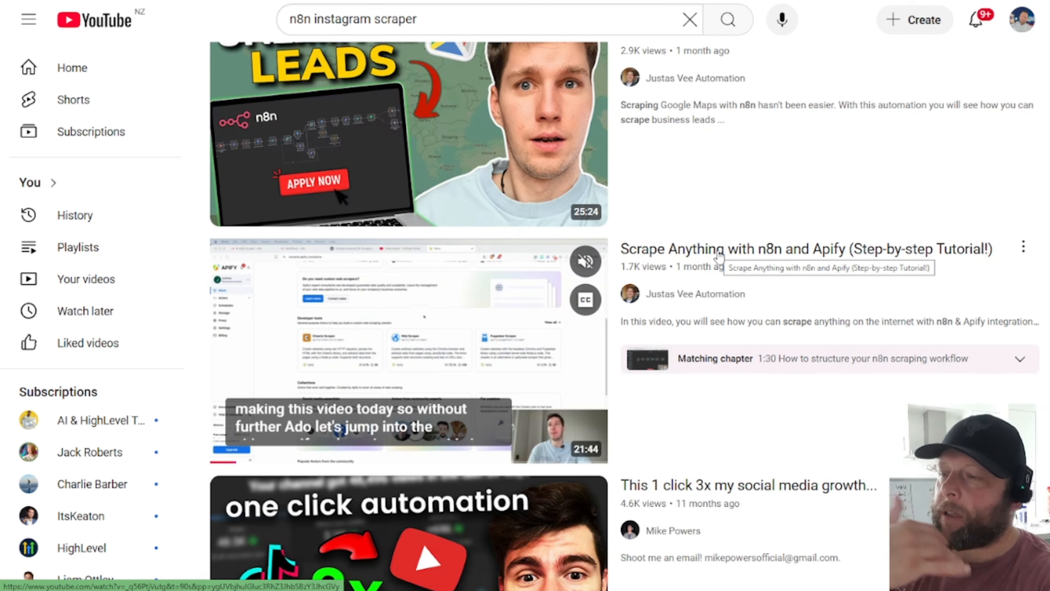